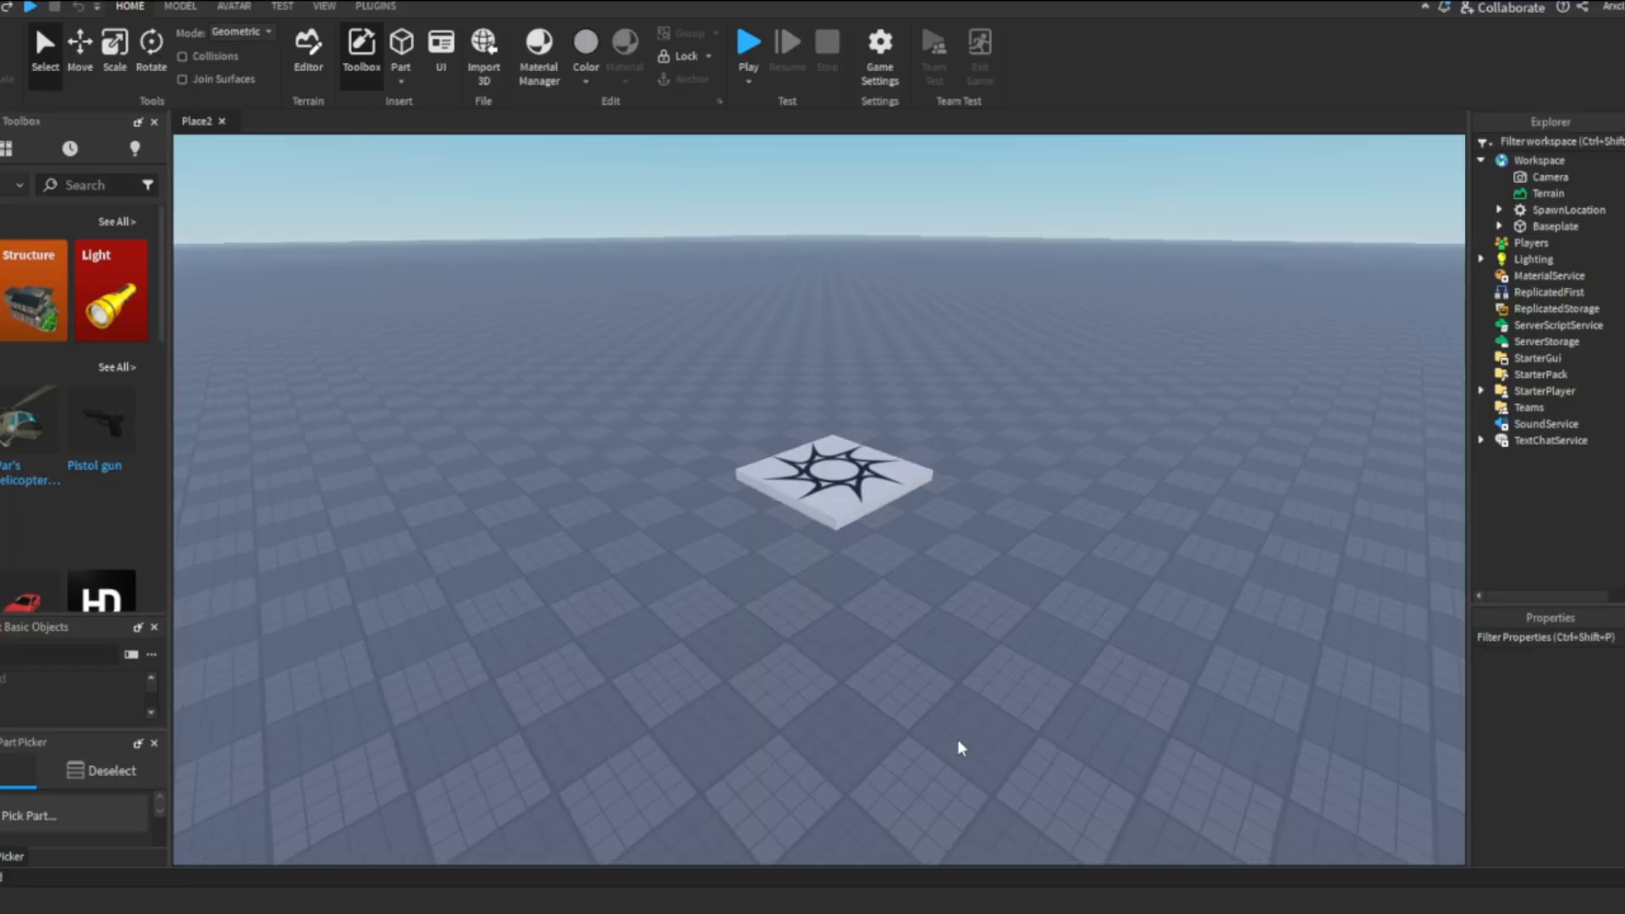
Delete the spawn location from the baseplate
right_click_drag(959, 748, 959, 749)
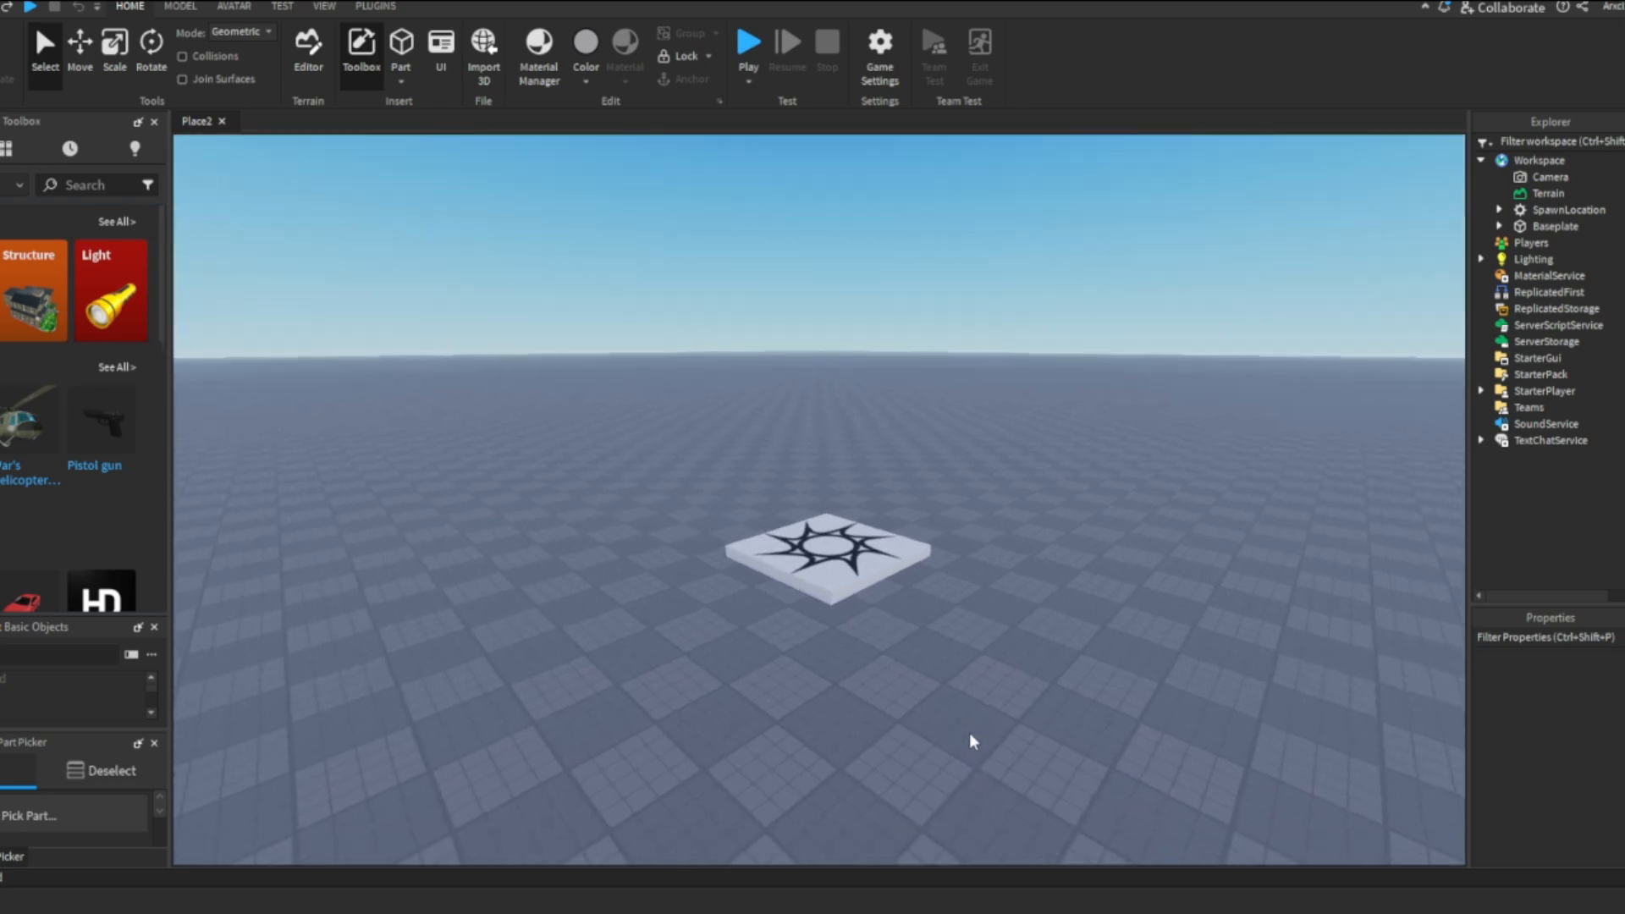
left_click_drag(1122, 676, 718, 438)
key("Delete")
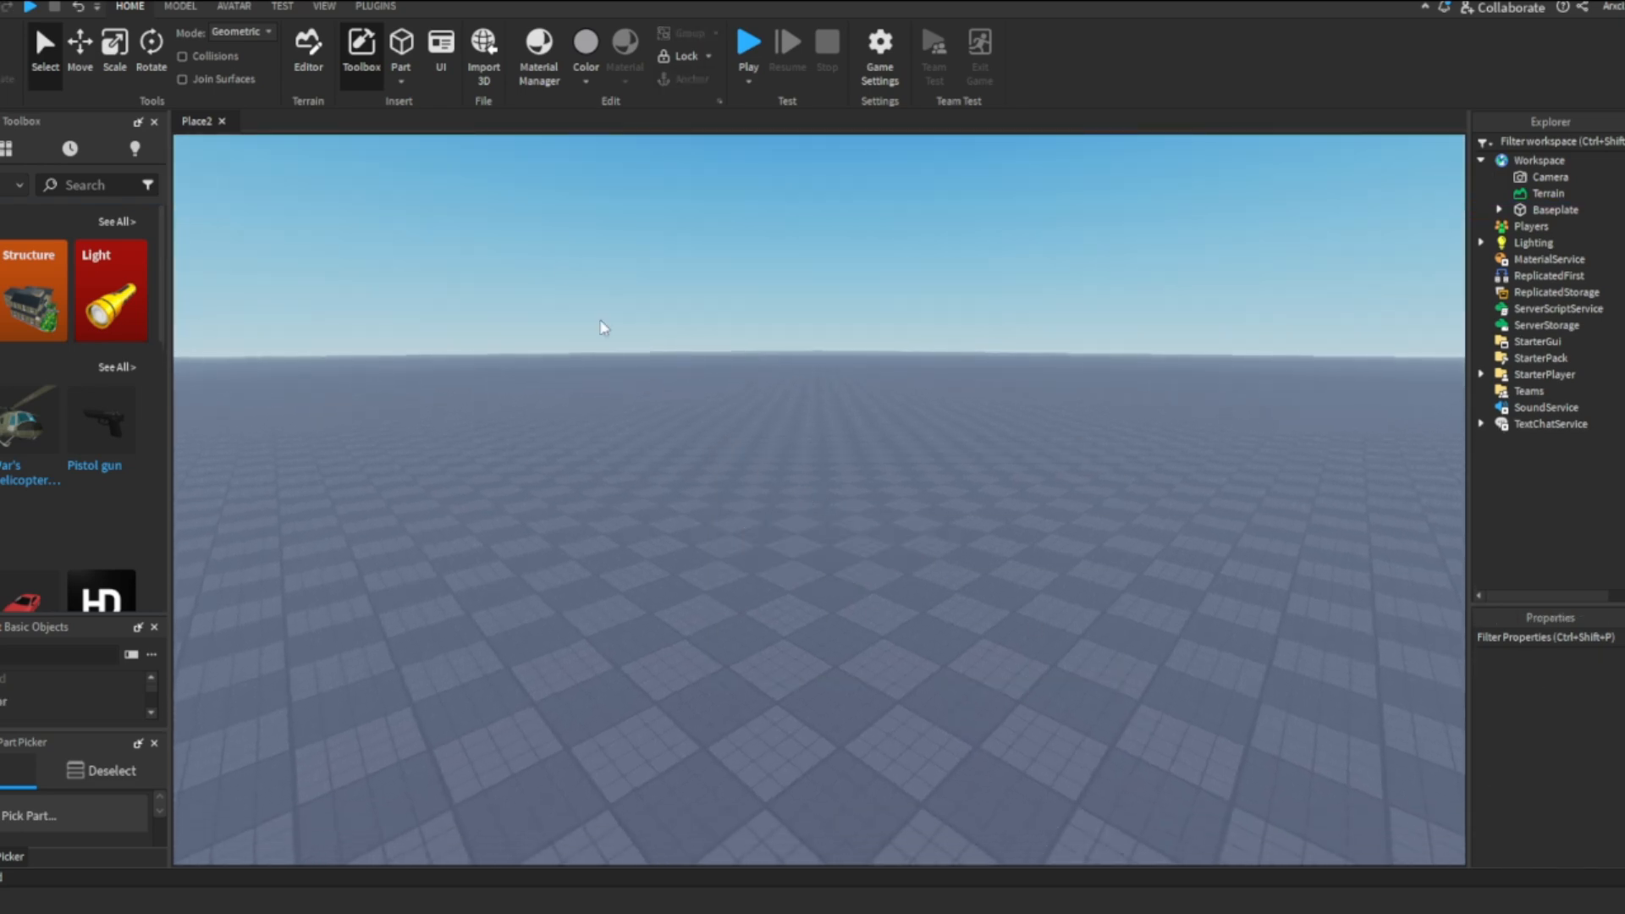
Use the Load Character plugin to spawn the avatar of the entered Roblox username as an R6 rig at the origin
left_click(375, 7)
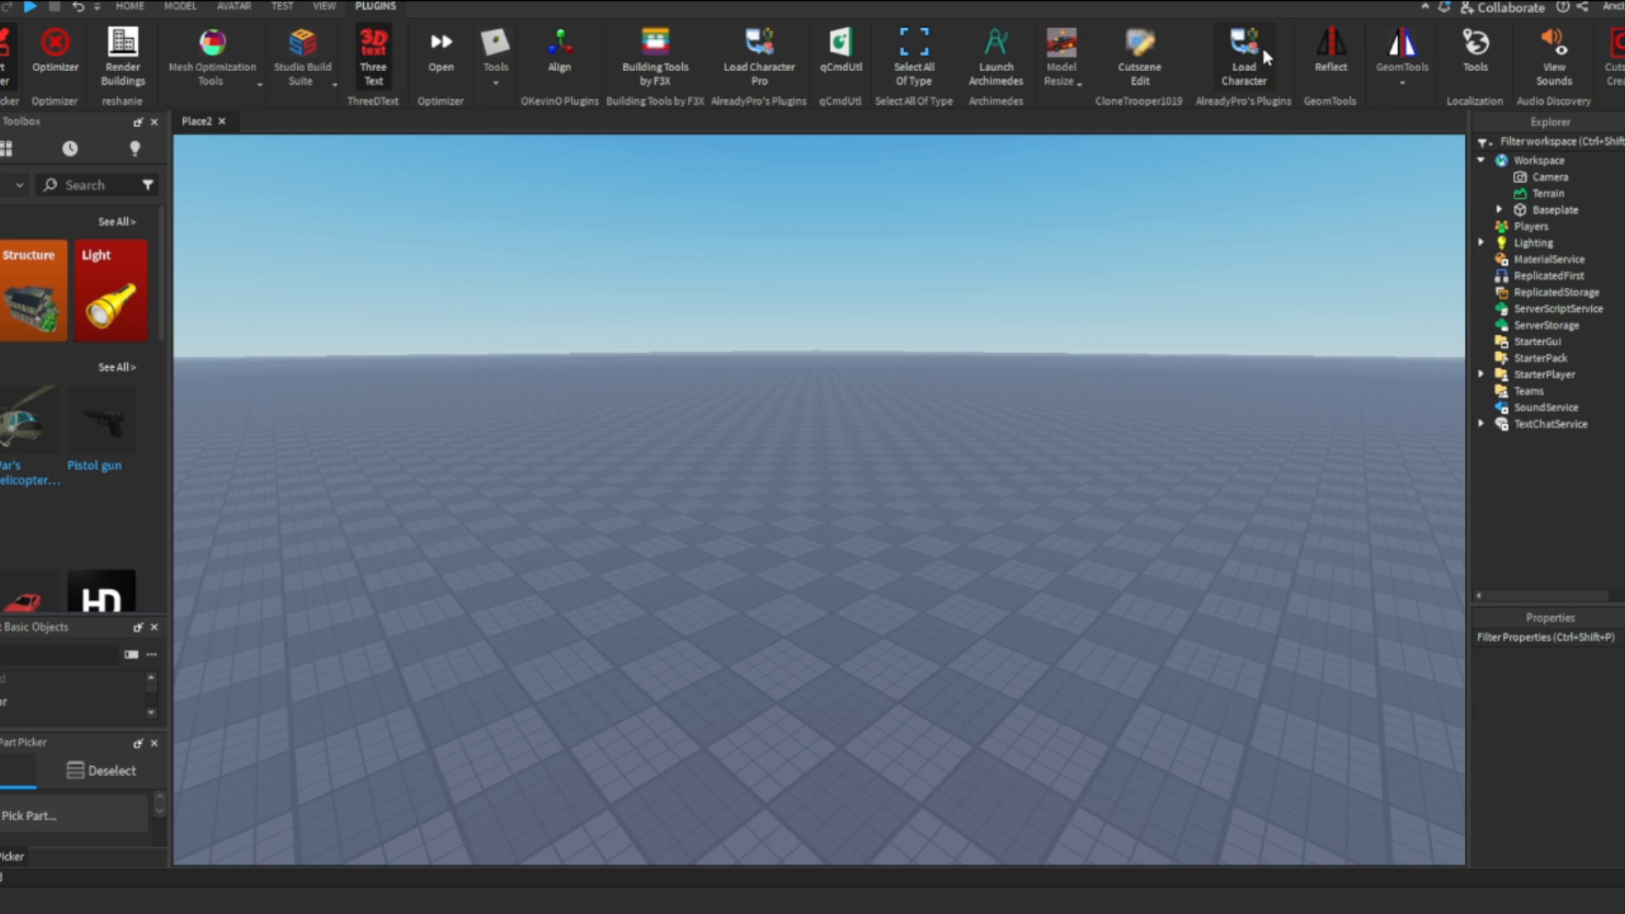
left_click(1246, 51)
left_click_drag(573, 570, 422, 576)
type("Arxc")
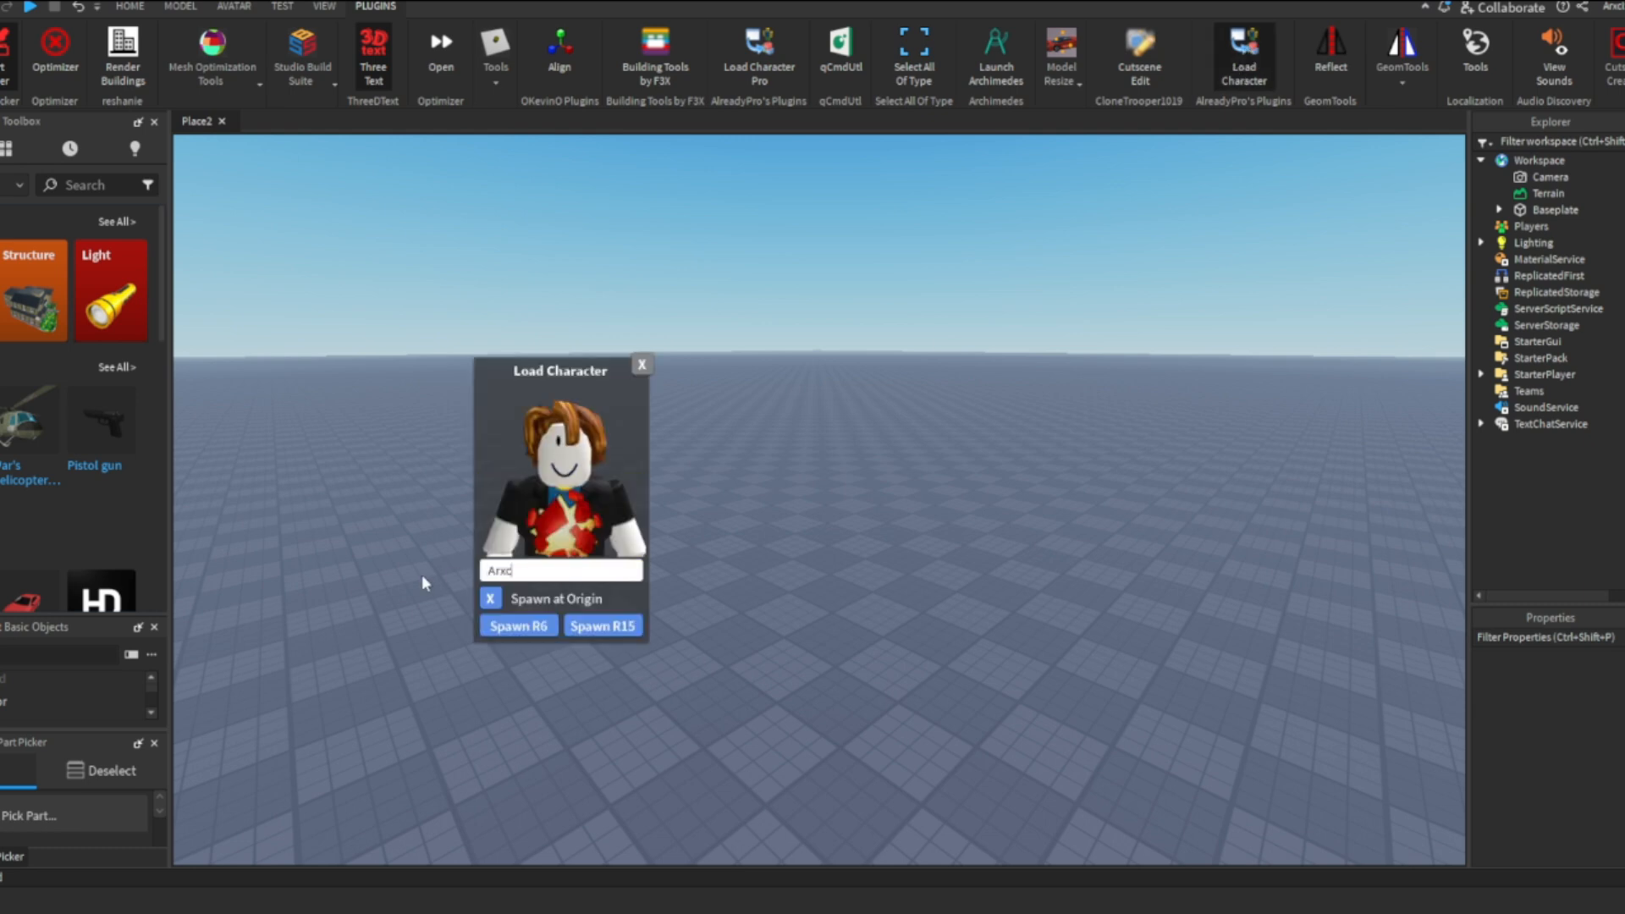
type("ixnt")
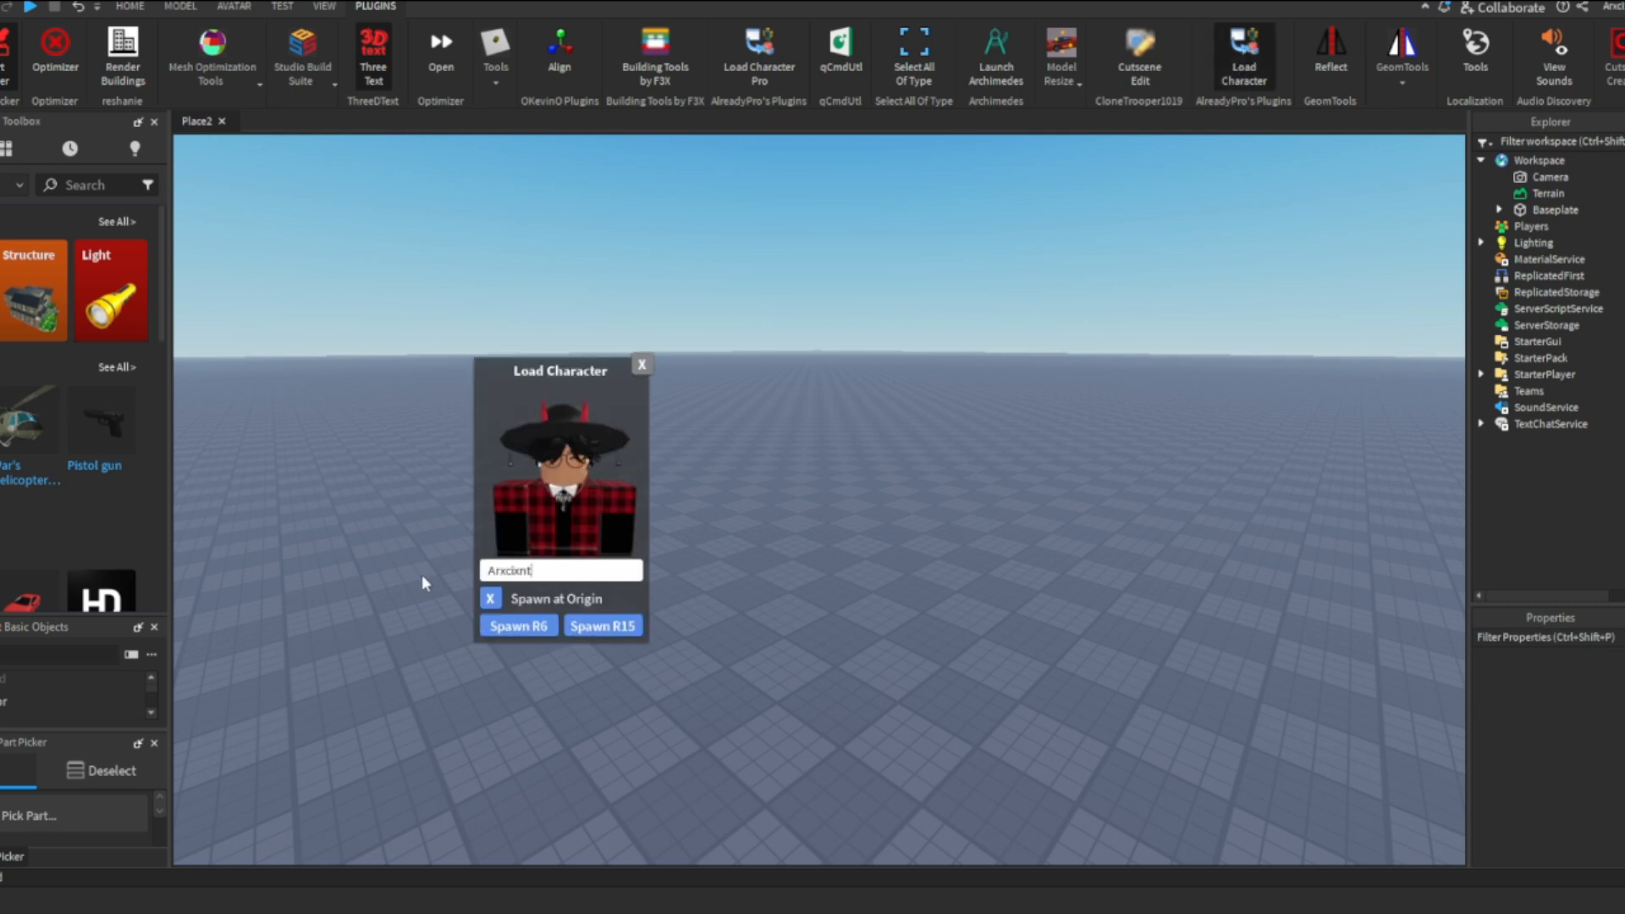
left_click(509, 630)
key("f")
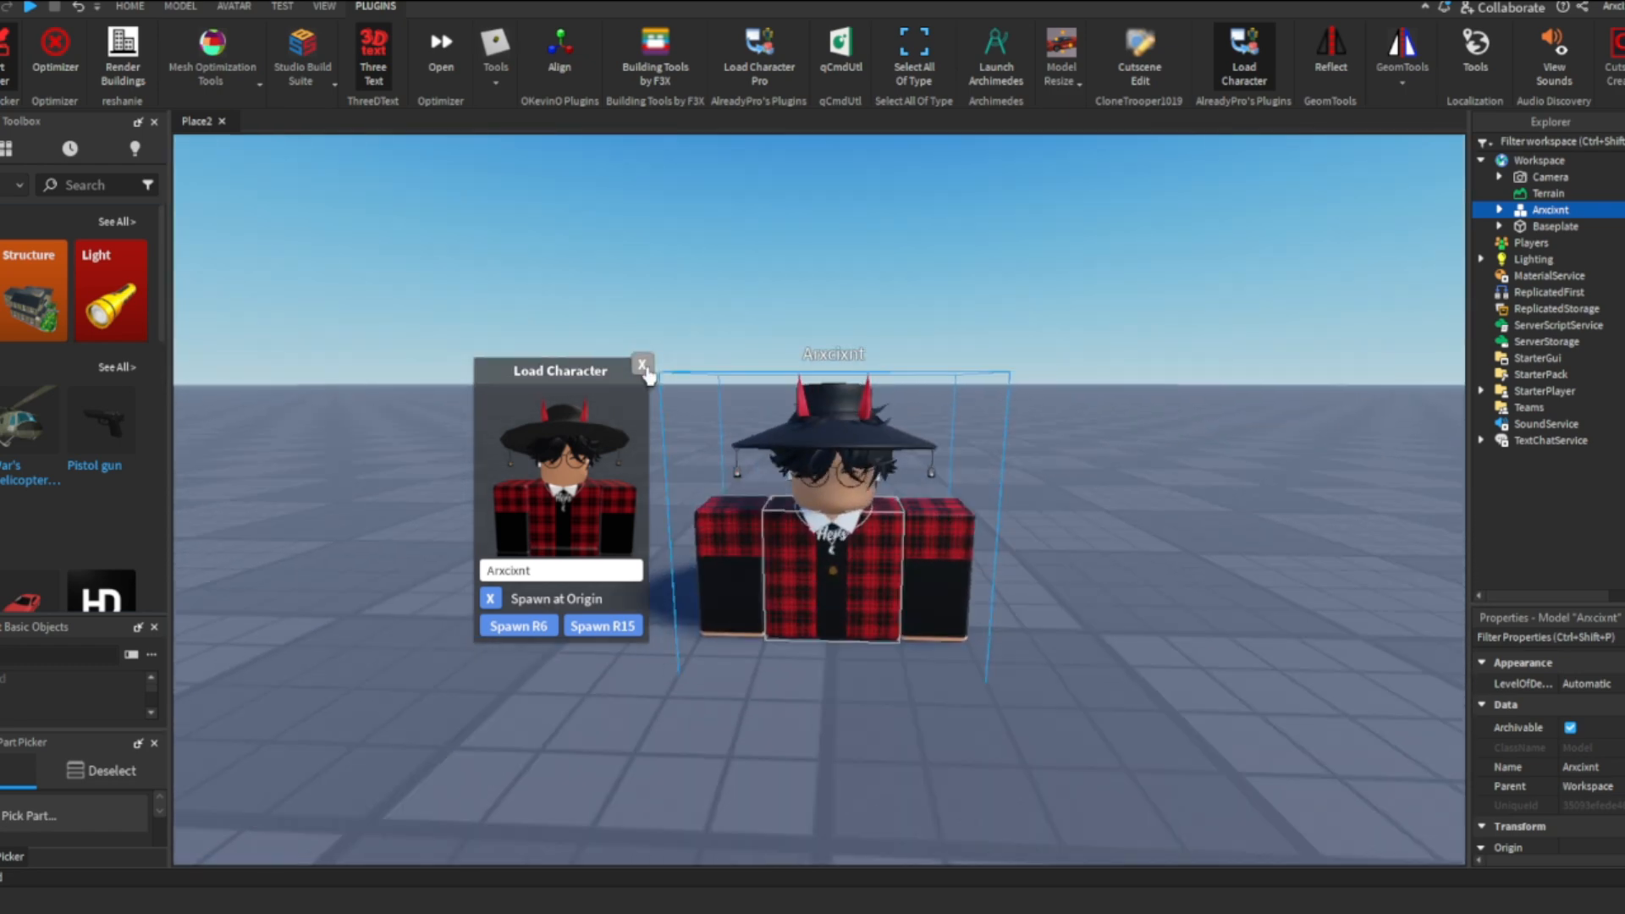
left_click(643, 365)
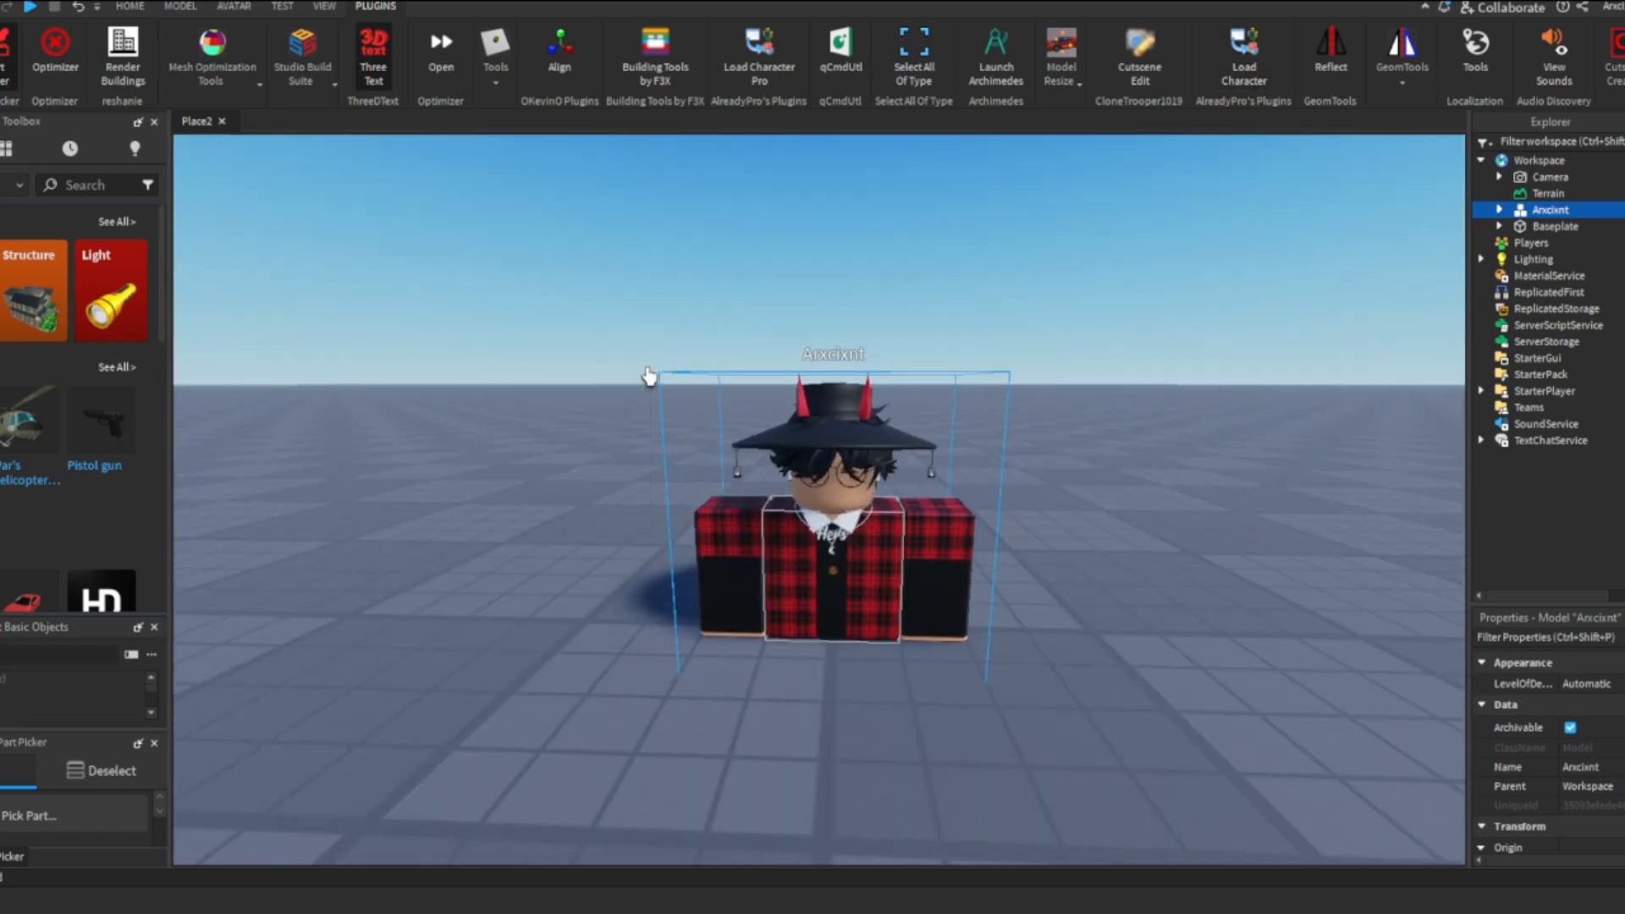
Set the character model's origin position to 0, 3, 0 so that it stands above the baseplate
scroll(1587, 723, "down", 3)
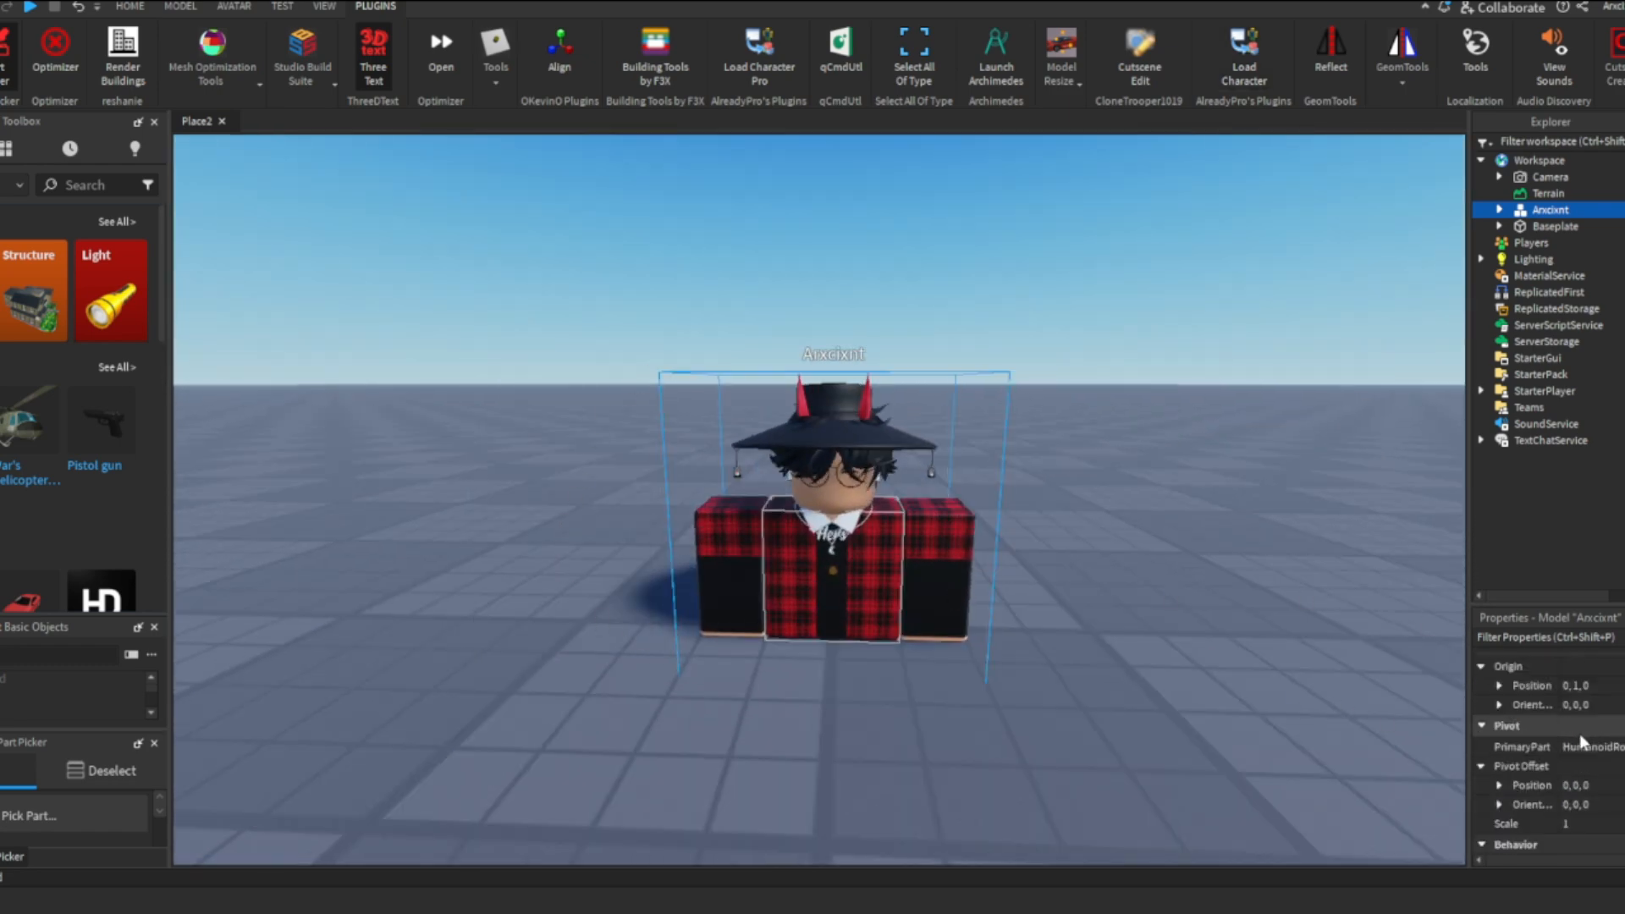
scroll(1590, 720, "up", 3)
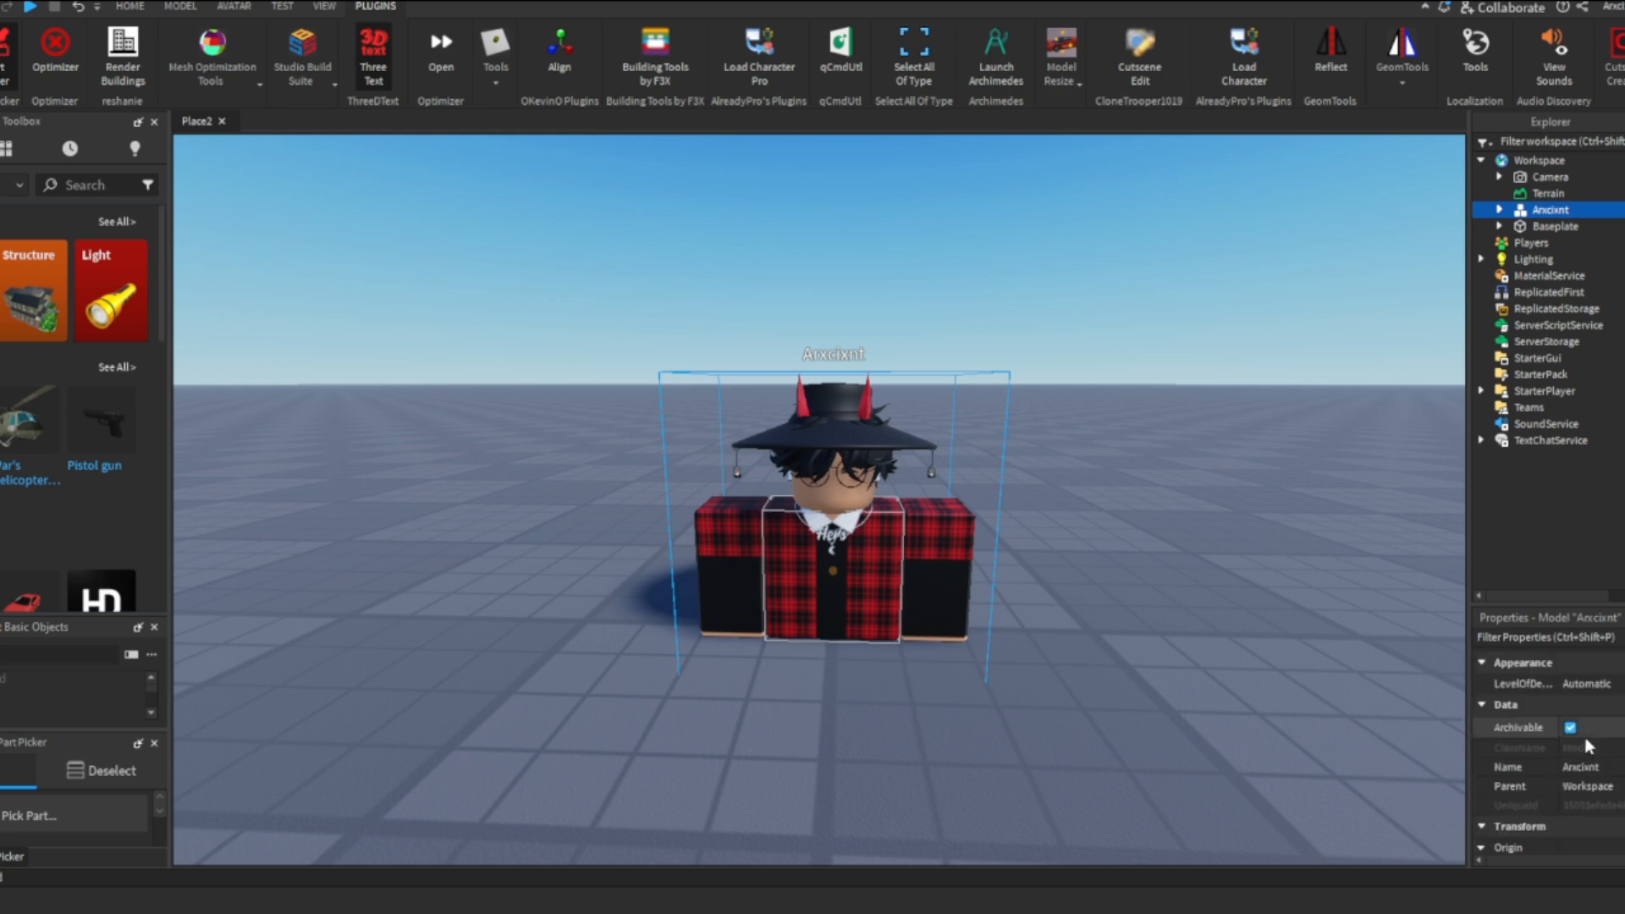
scroll(1591, 732, "down", 2)
left_click(1584, 745)
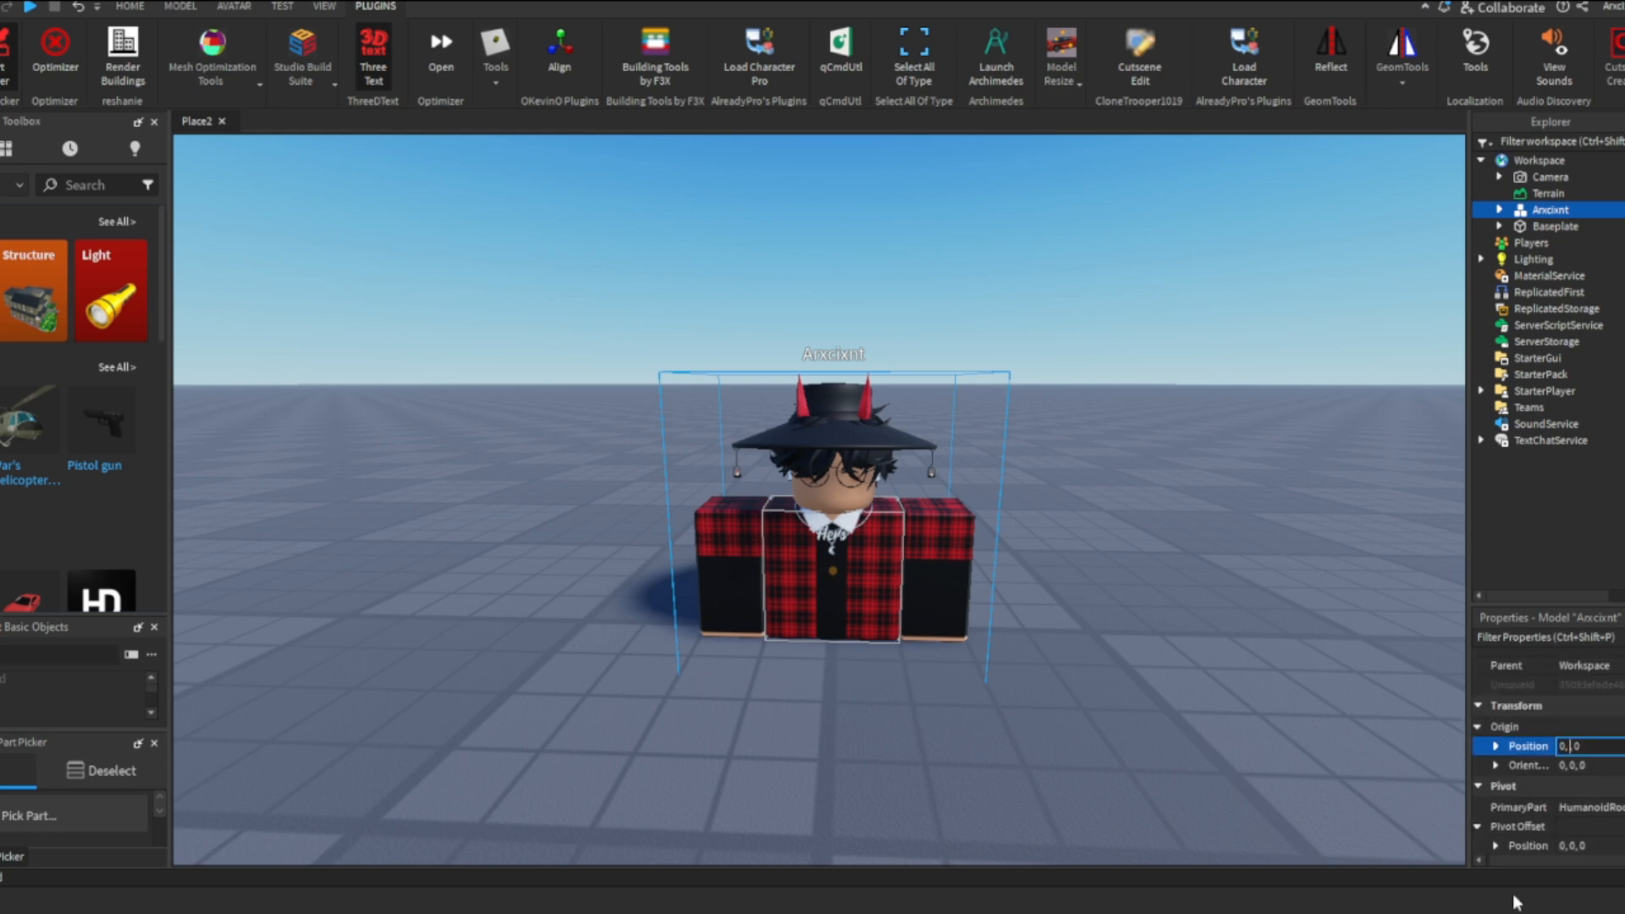
type("3")
key("Return")
left_click(1329, 703)
right_click_drag(1329, 702, 1329, 701)
key("w")
key("s")
key("e")
key("q")
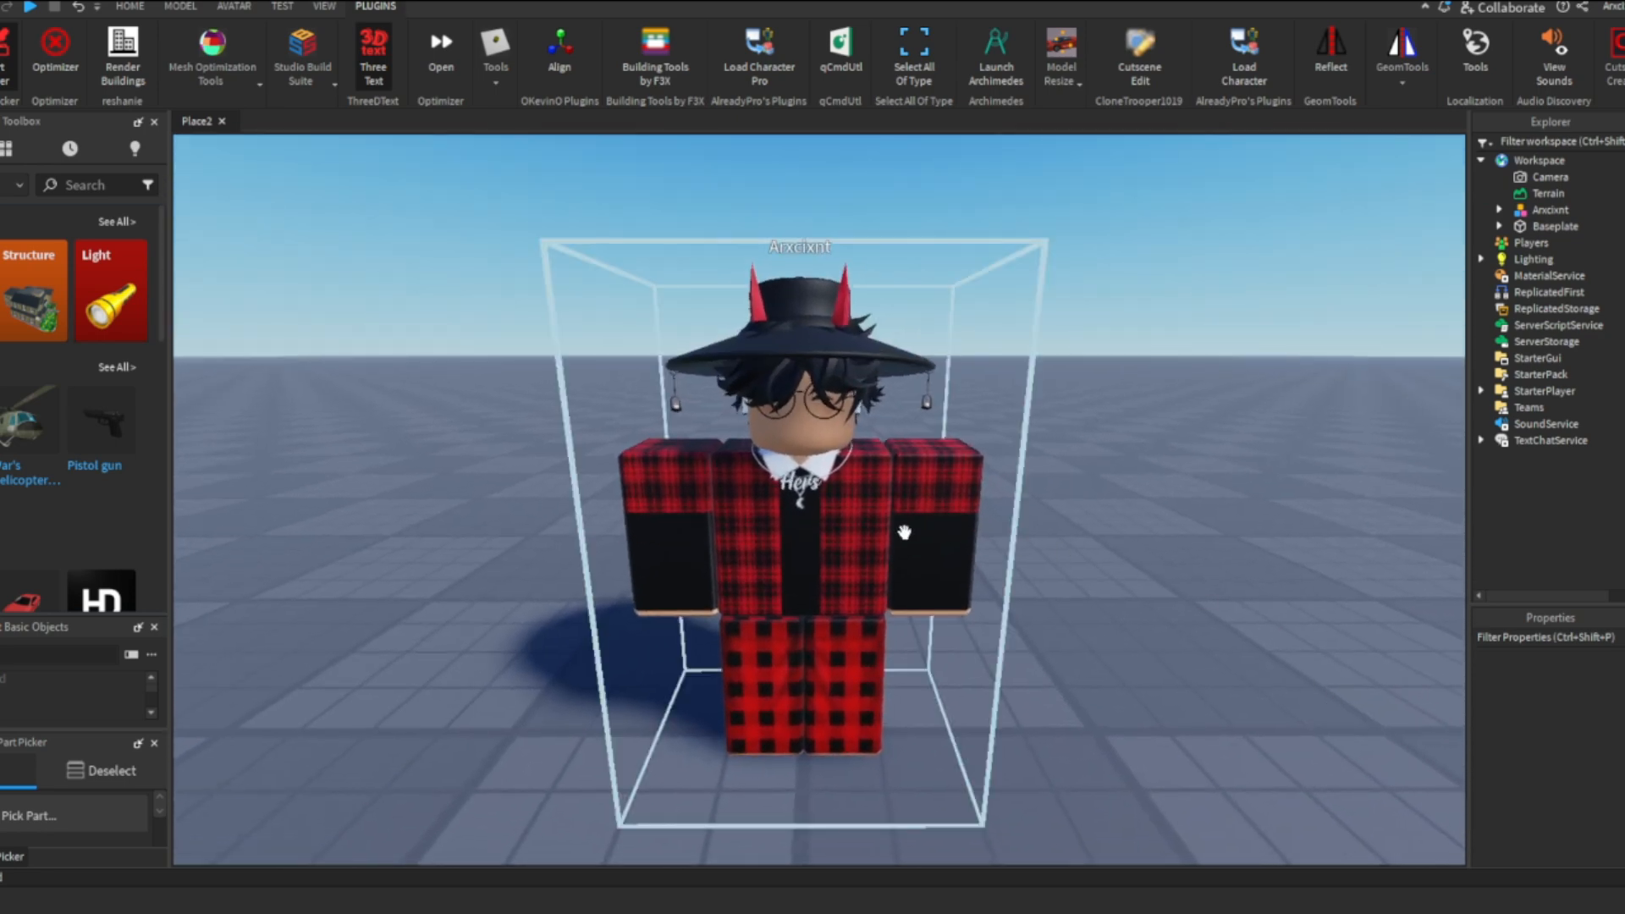
Export the character model from the workspace and create a folder named Me for the exported files
left_click(1537, 212)
right_click(1537, 214)
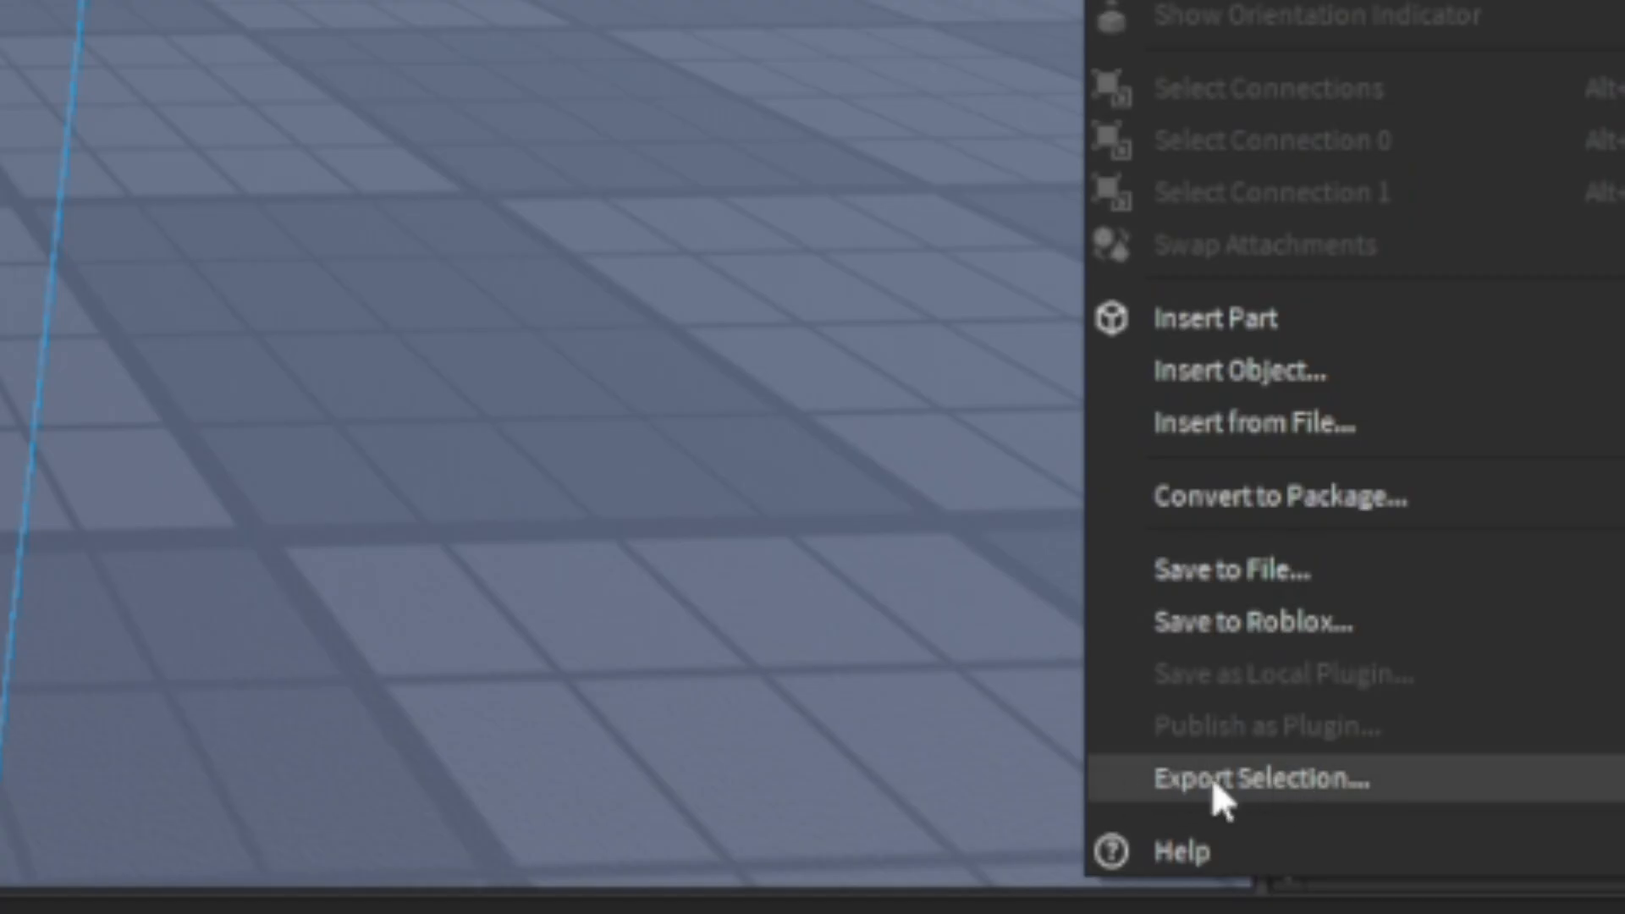
left_click(1212, 779)
type("M")
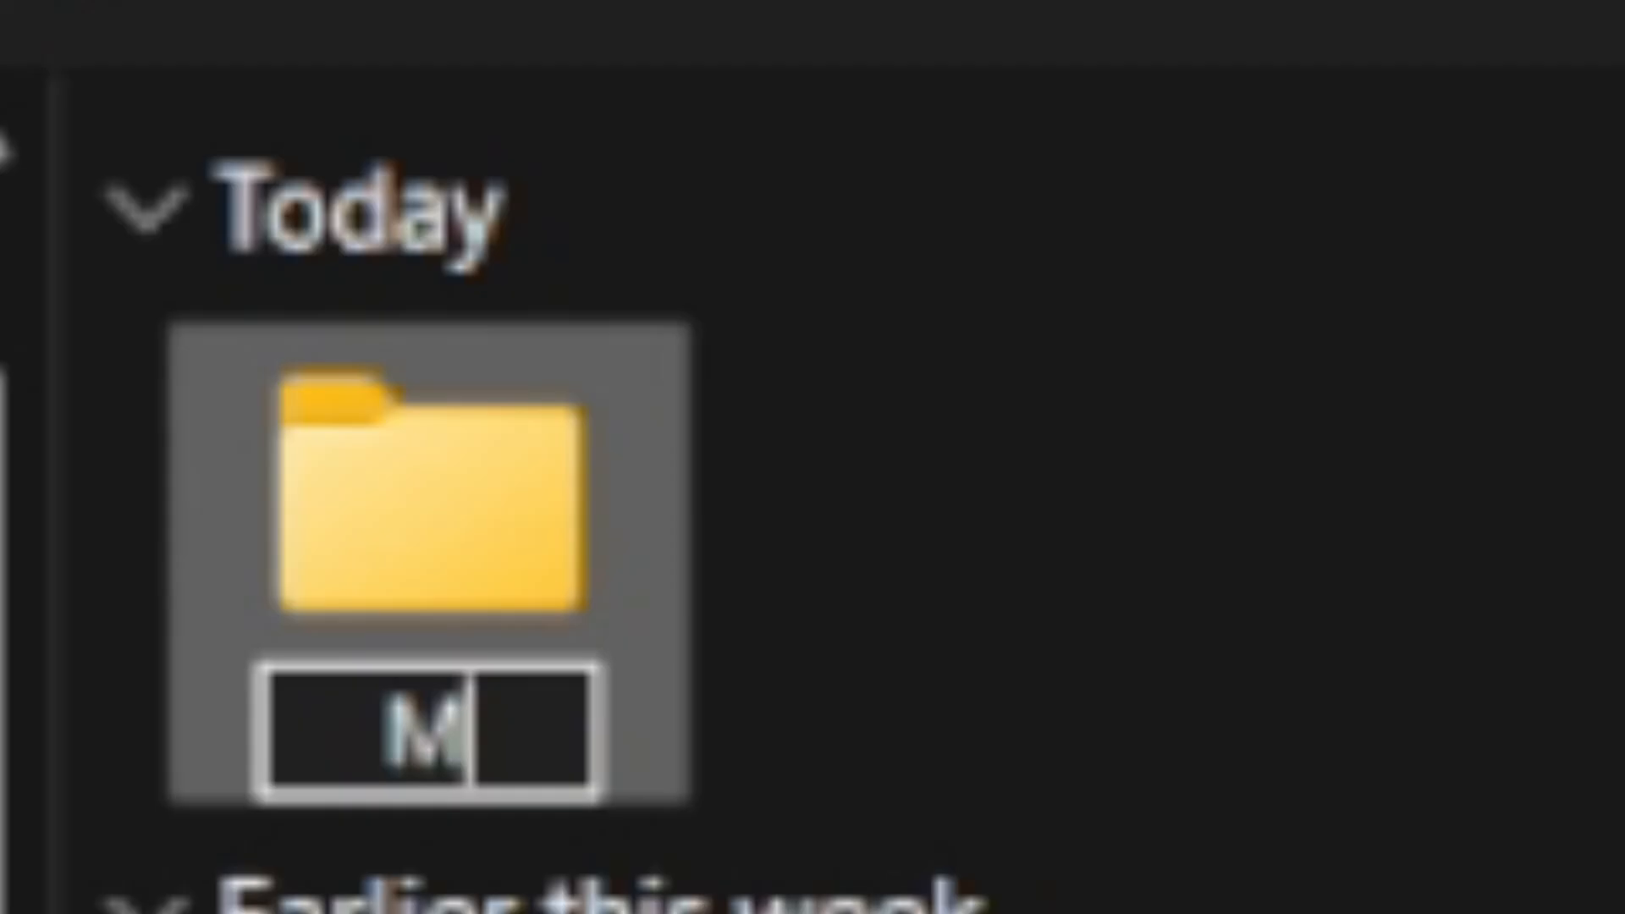
type("e")
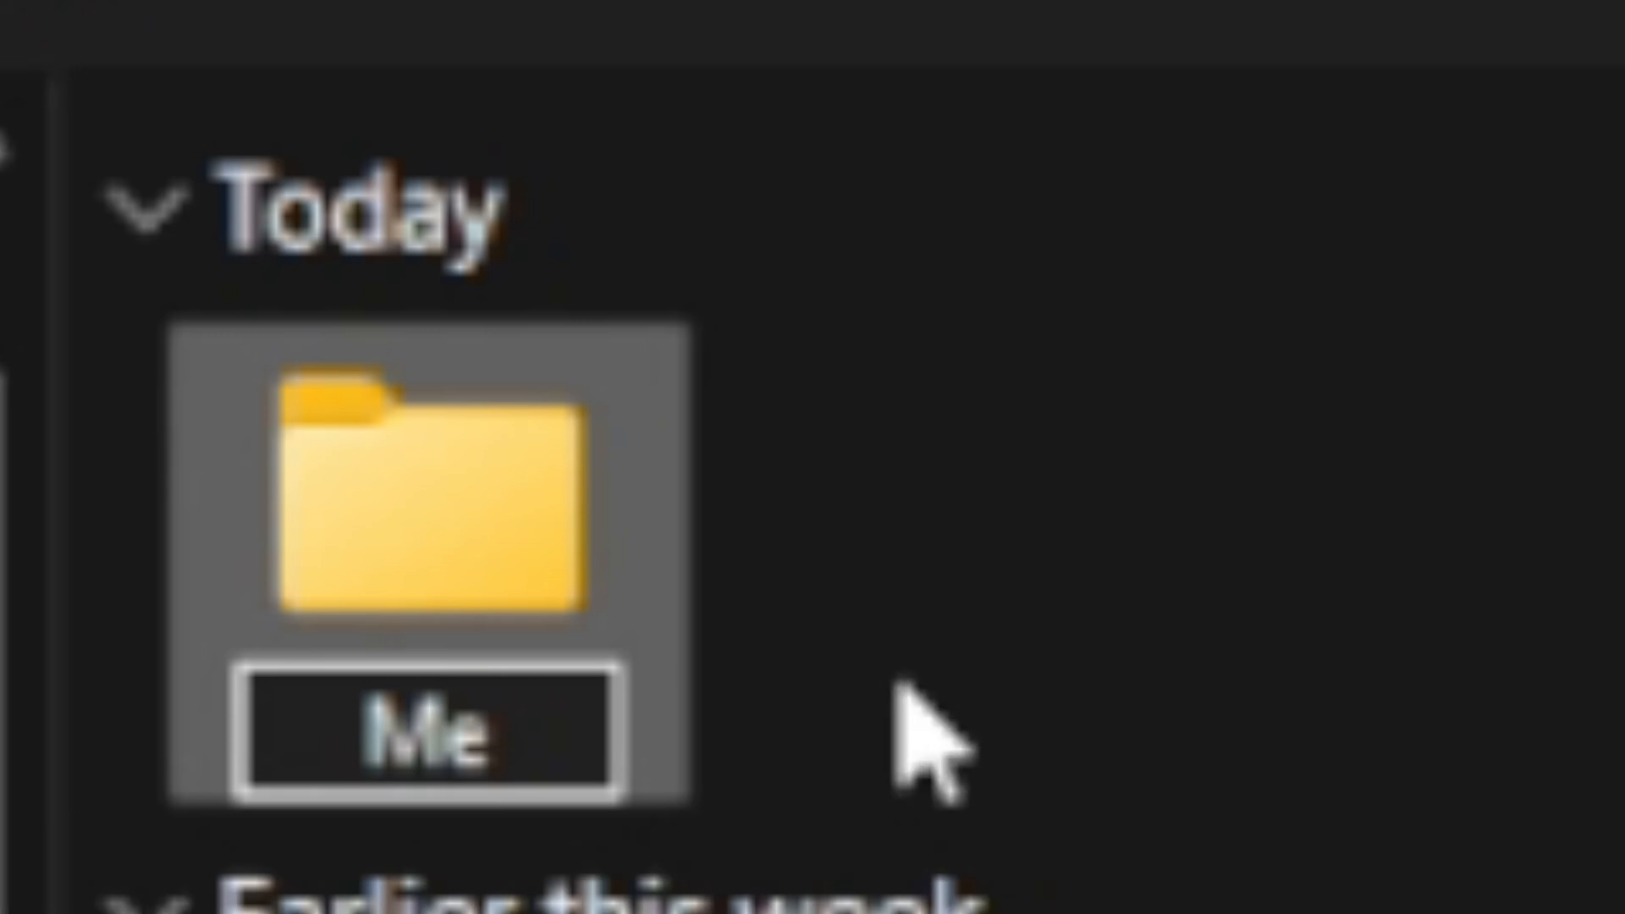
key("Return")
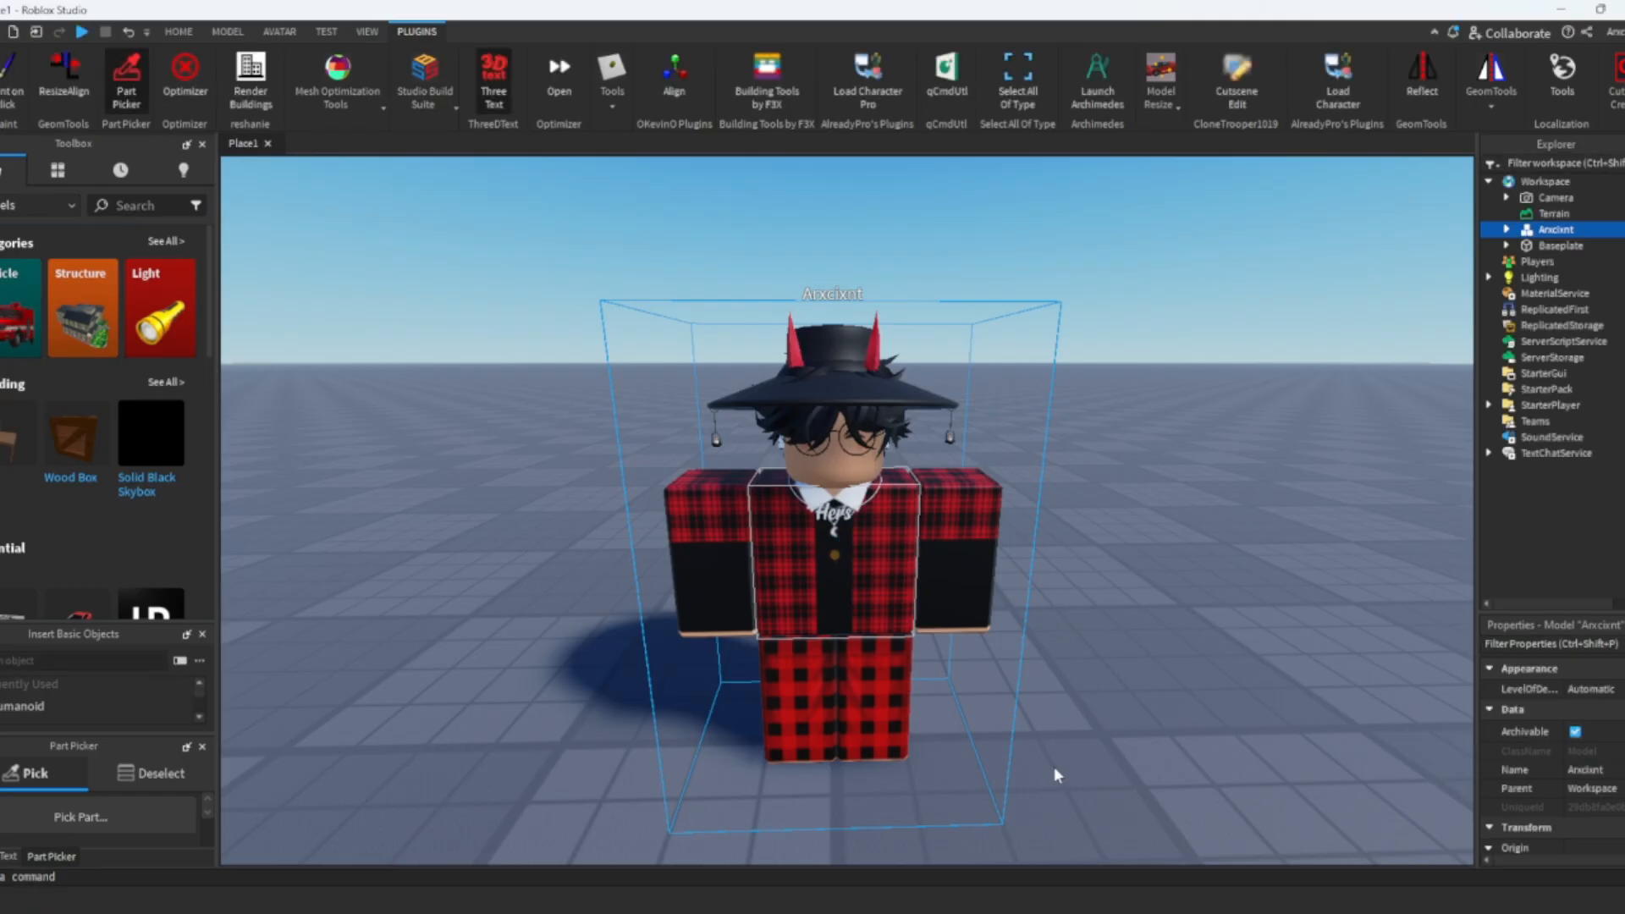
Switch to Blender and delete the default camera, cube and light
left_click(1054, 768)
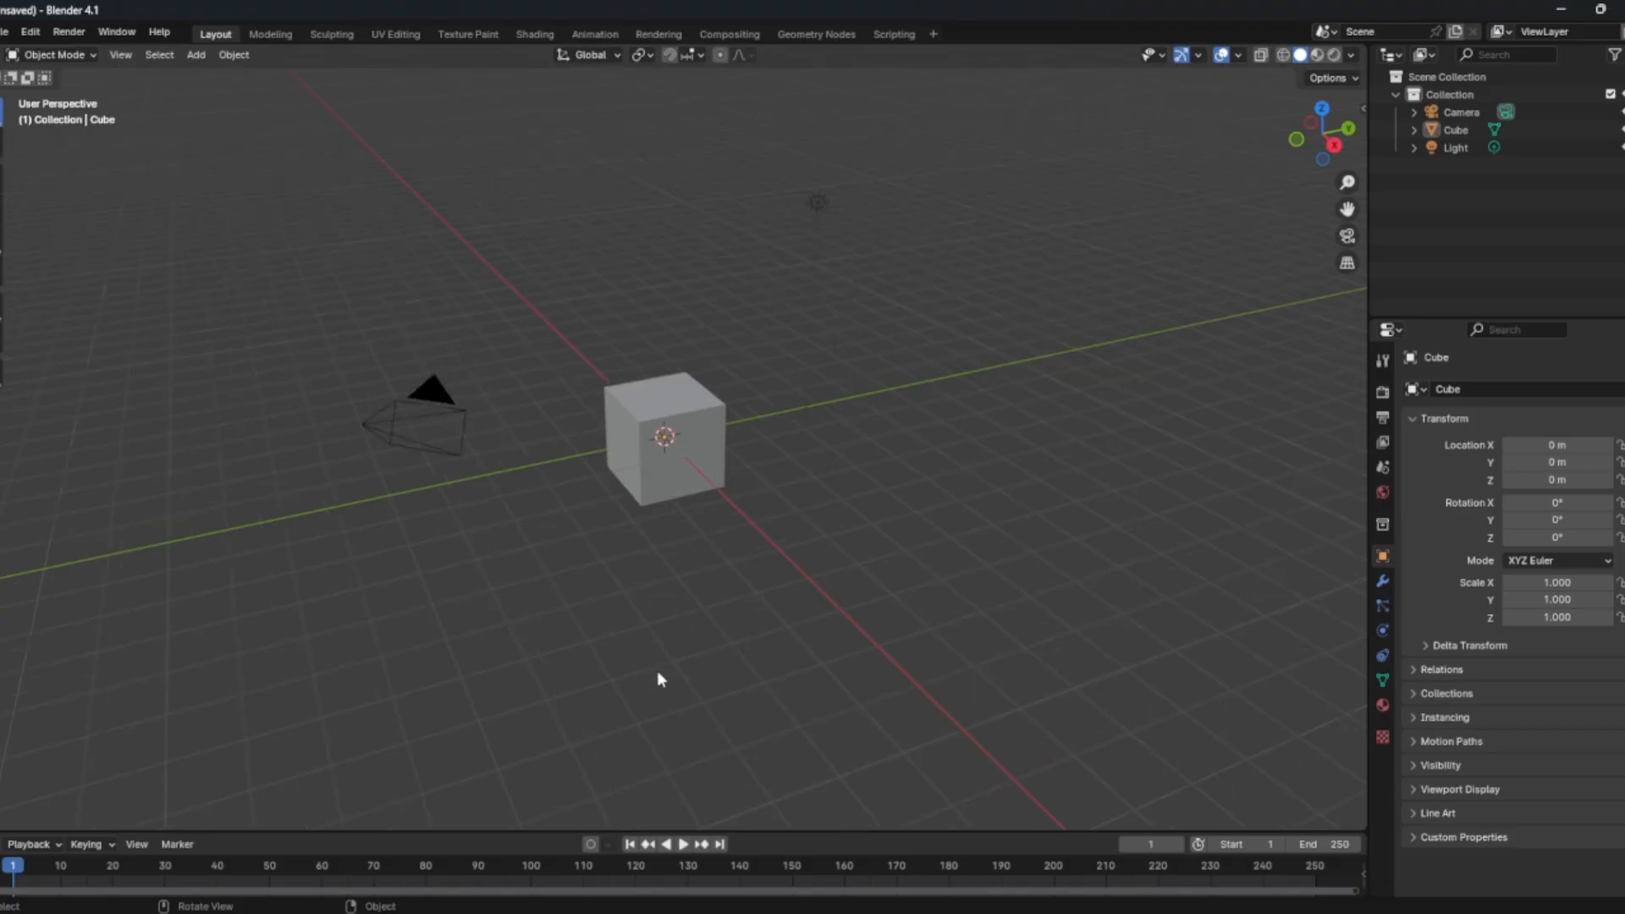
scroll(657, 670, "down", 5)
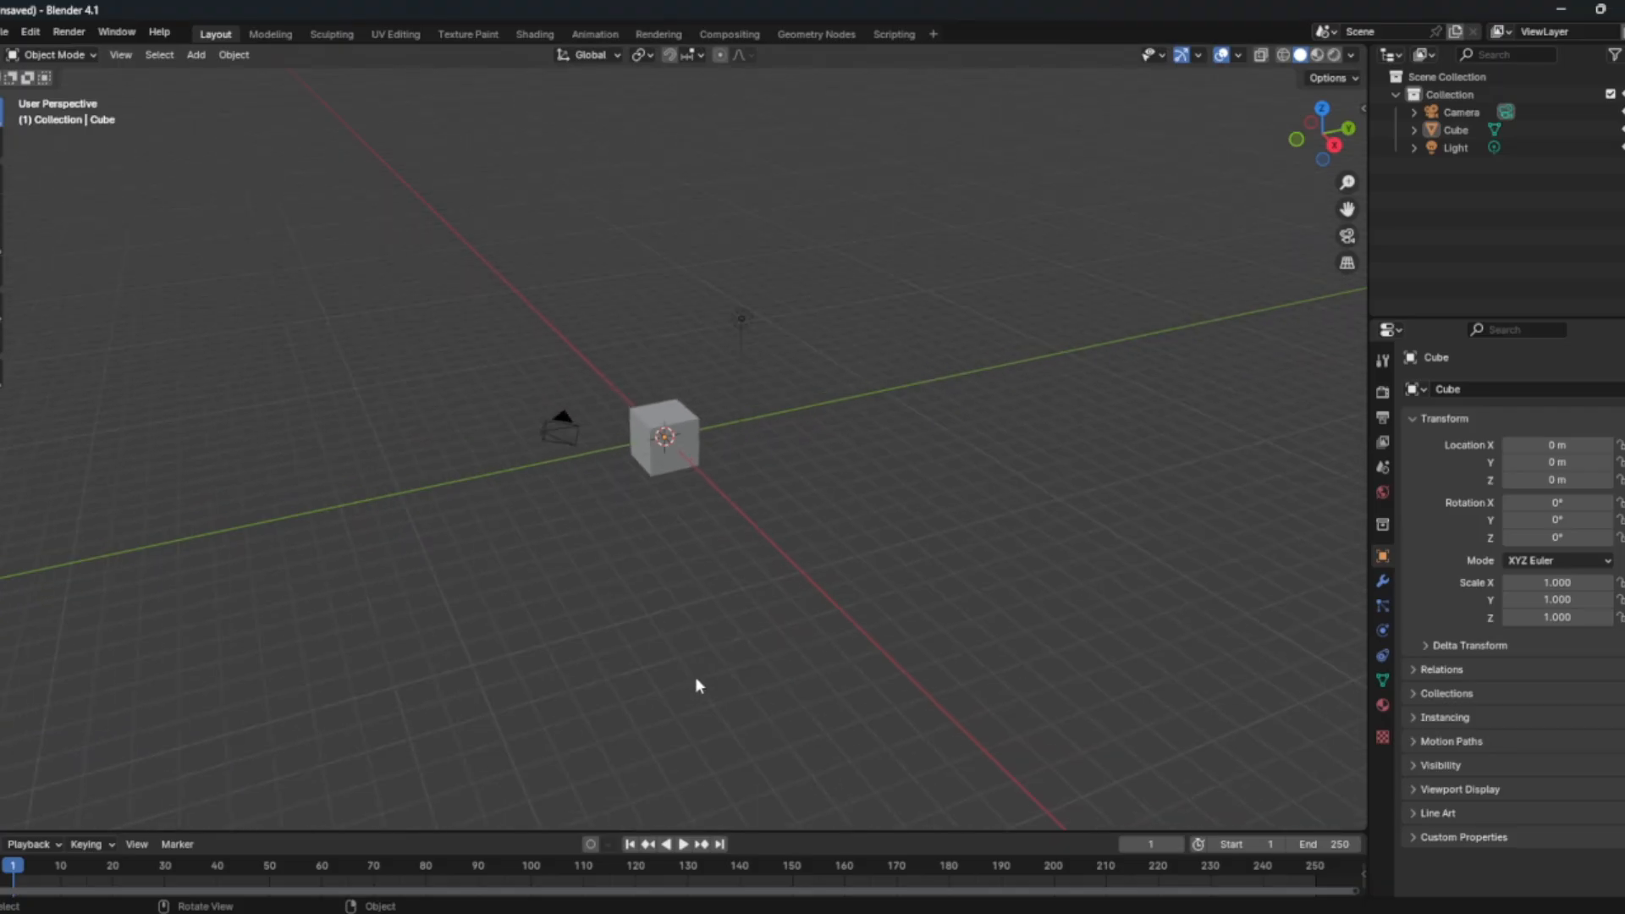
scroll(698, 669, "down", 3)
scroll(706, 631, "up", 7)
left_click_drag(1110, 645, 83, 279)
key("Delete")
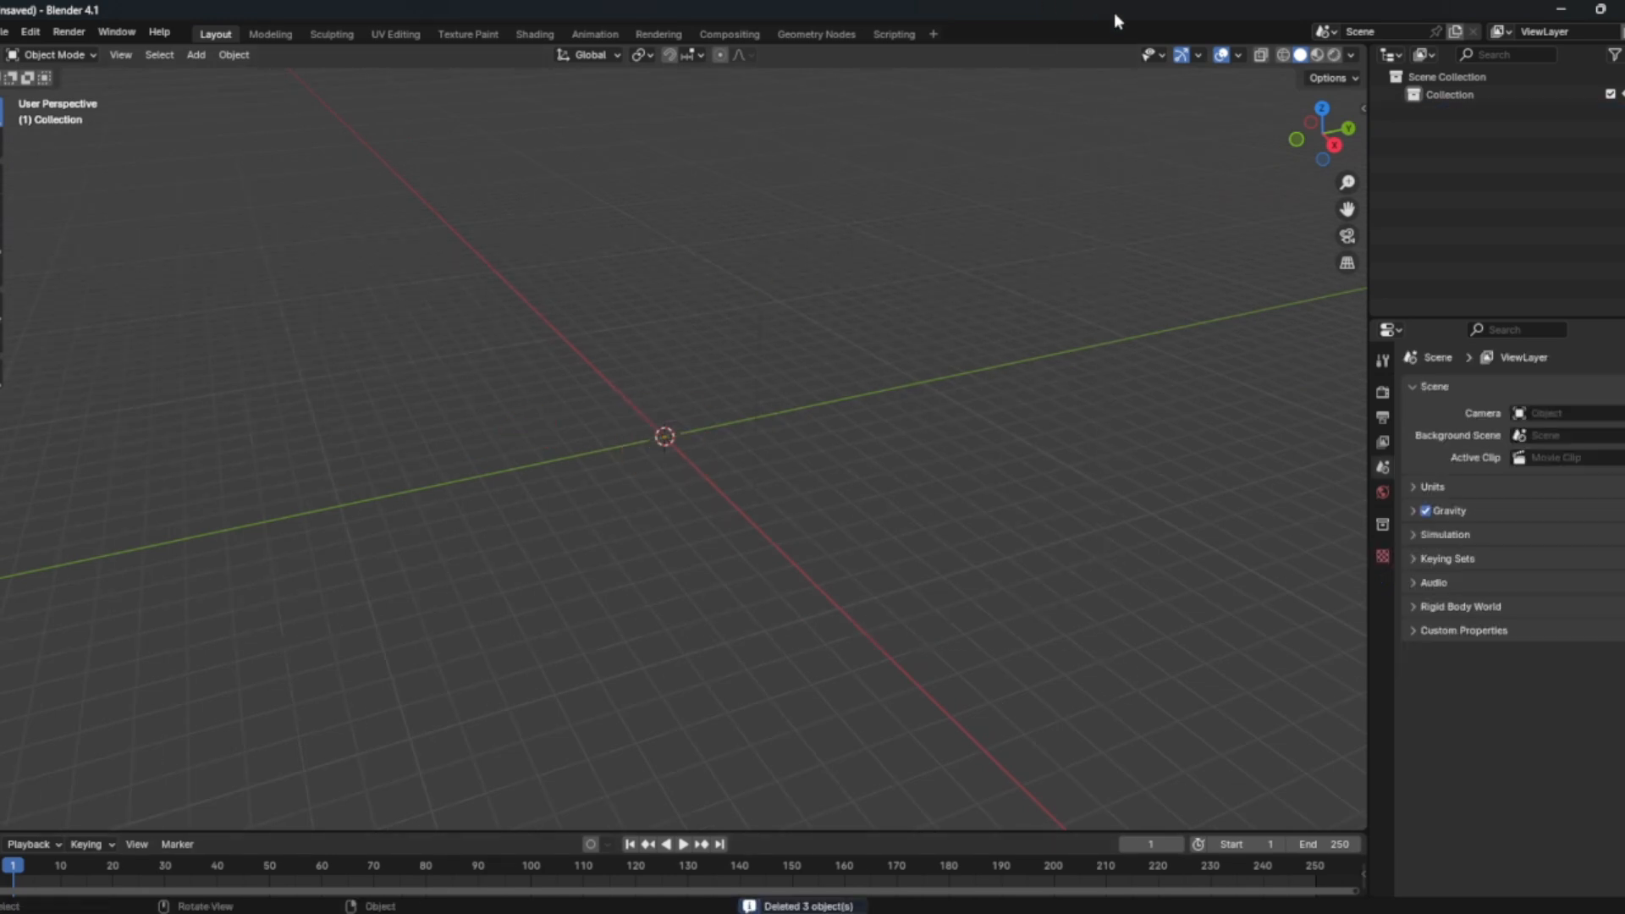
Add the Starter Blocky Rig to the scene from the Starter Rigs add-on
left_click(1364, 108)
left_click(1355, 210)
left_click(1283, 131)
left_click(1285, 133)
left_click(1325, 131)
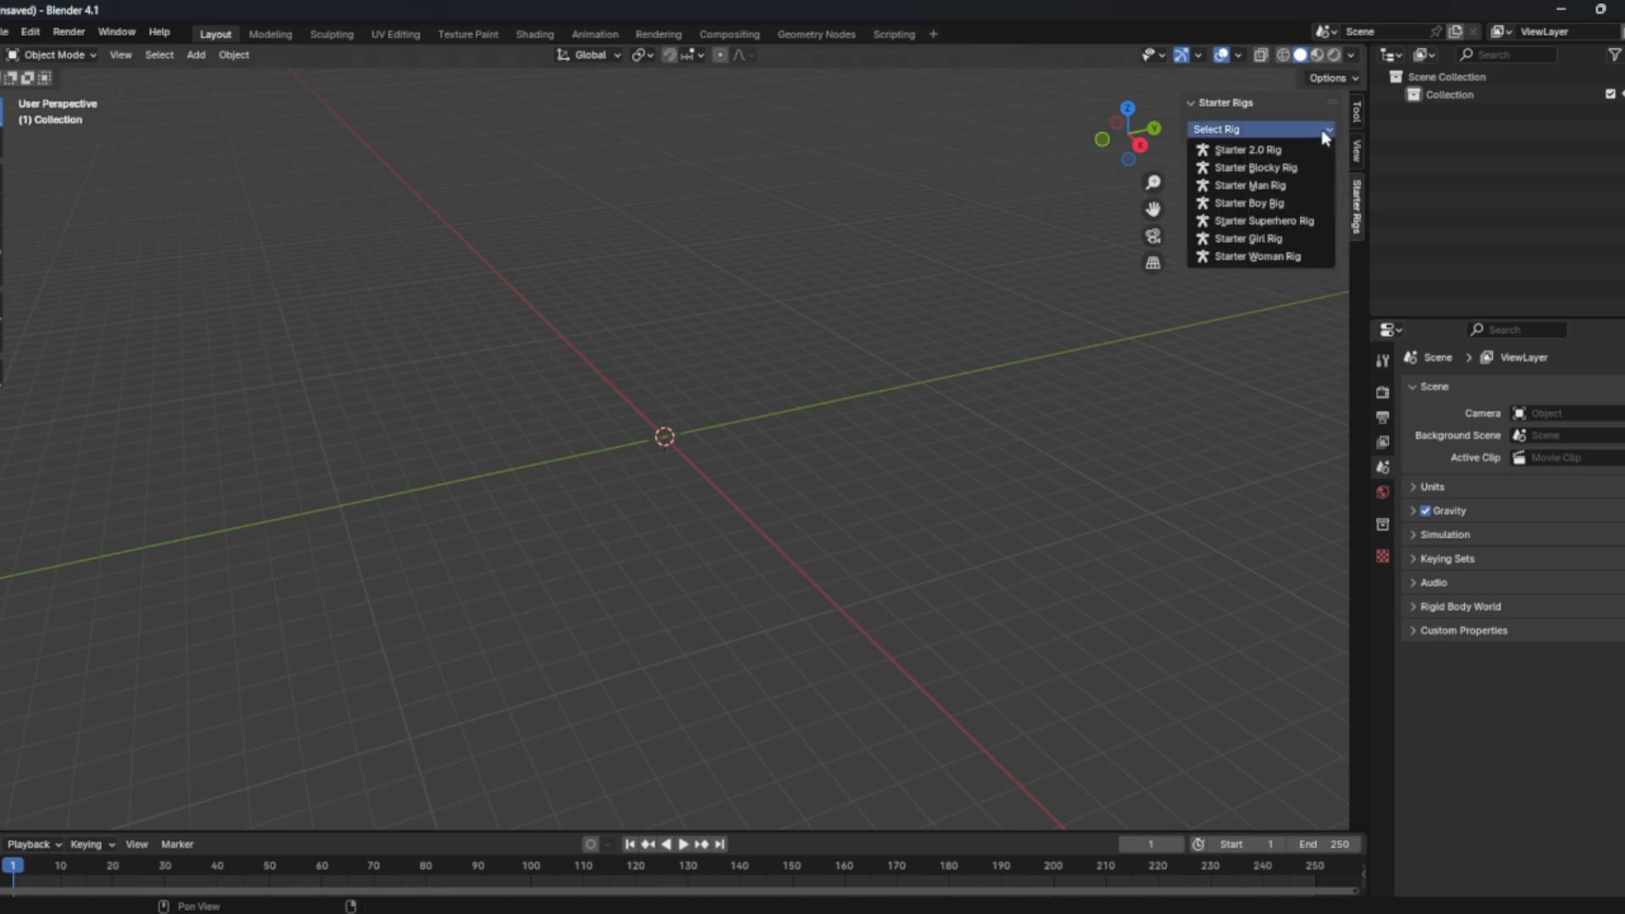
left_click(1269, 167)
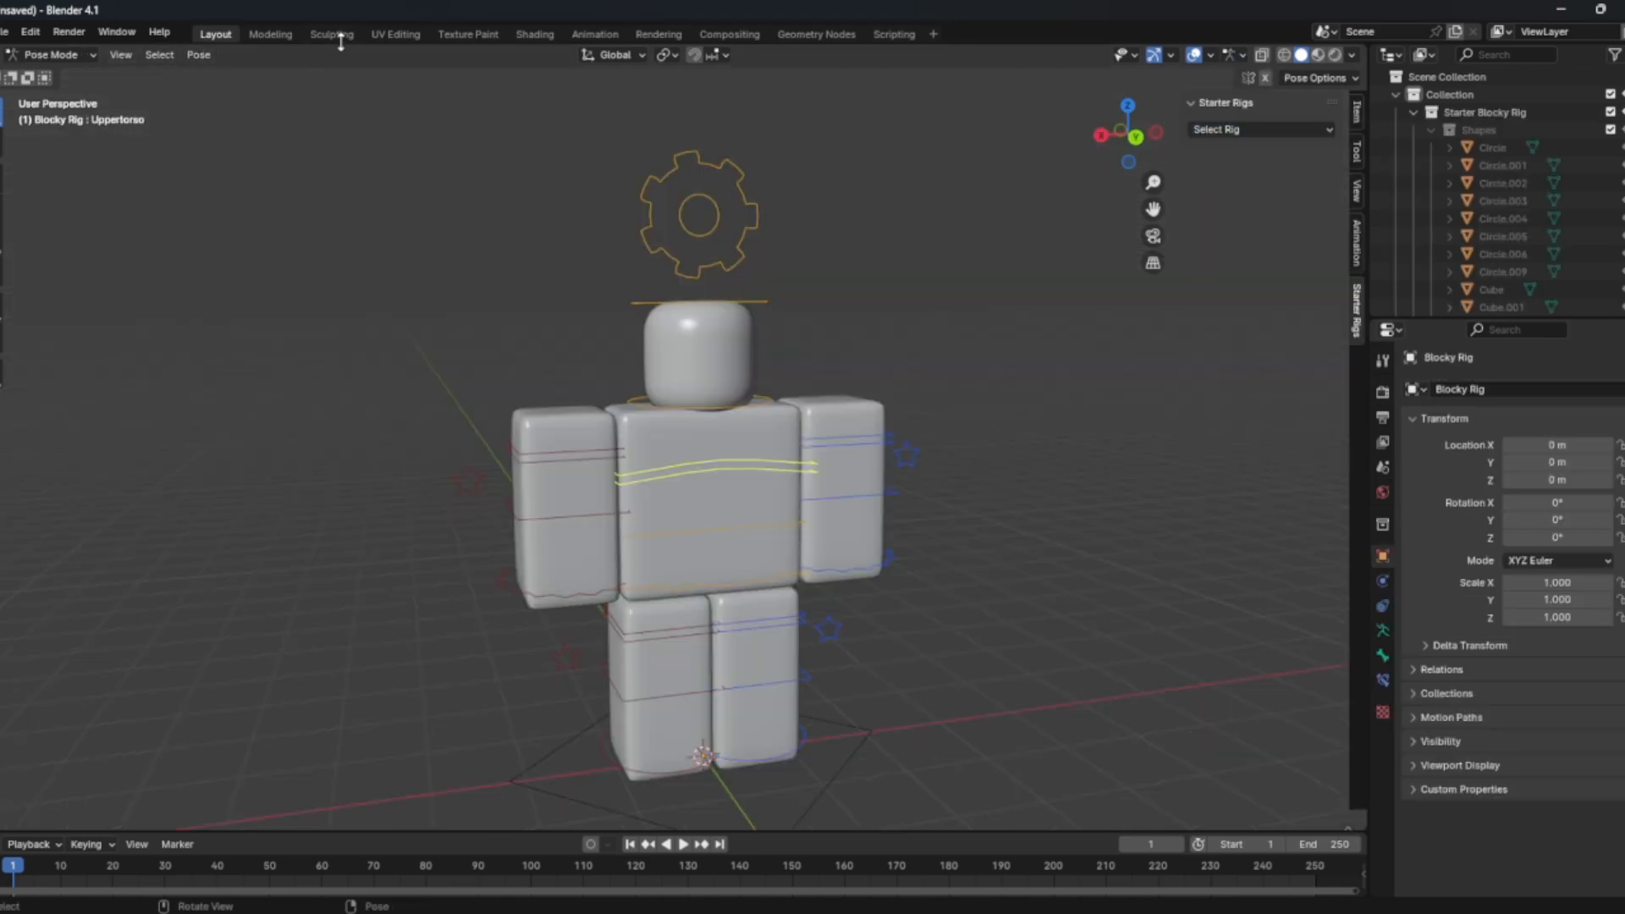
In the Shading workspace, load Handle5_diff.png into the Main Texture node of the Starter Blocky Rig material
left_click(535, 34)
left_click(808, 271)
mouse_move(1013, 351)
middle_mouse_down()
mouse_move(1050, 357)
mouse_move(974, 349)
mouse_move(906, 306)
mouse_move(996, 334)
middle_mouse_up()
scroll(973, 349, "up", 1)
middle_click_drag(489, 649, 521, 890)
scroll(624, 659, "up", 6)
middle_click_drag(628, 653, 898, 666)
left_click(807, 667)
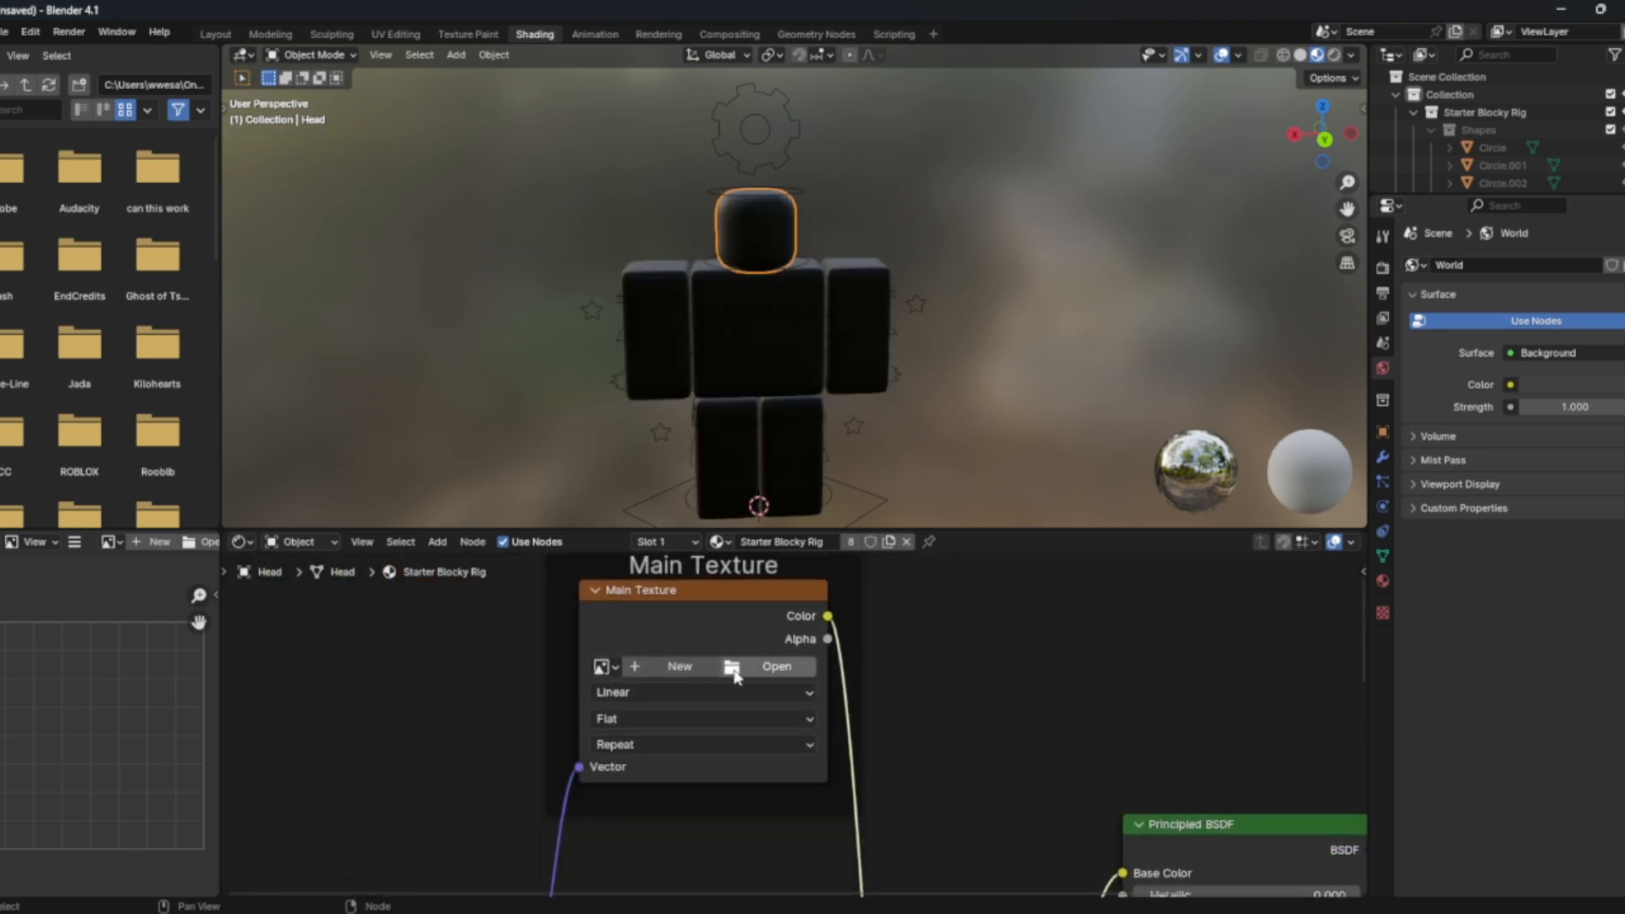
left_click(771, 667)
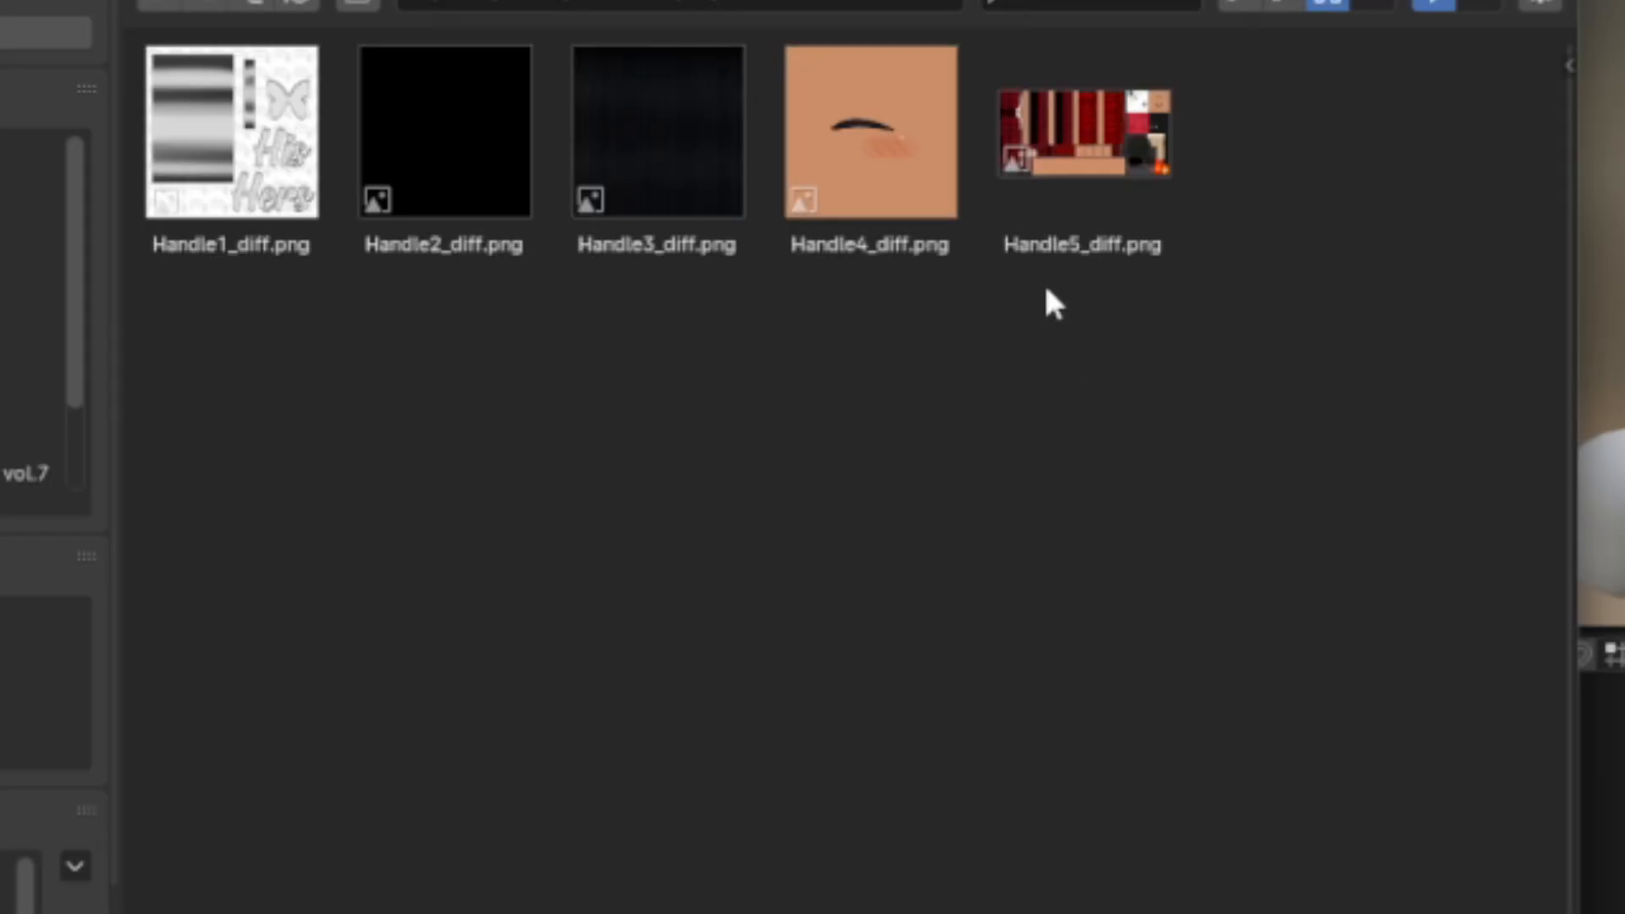
double_click(1090, 165)
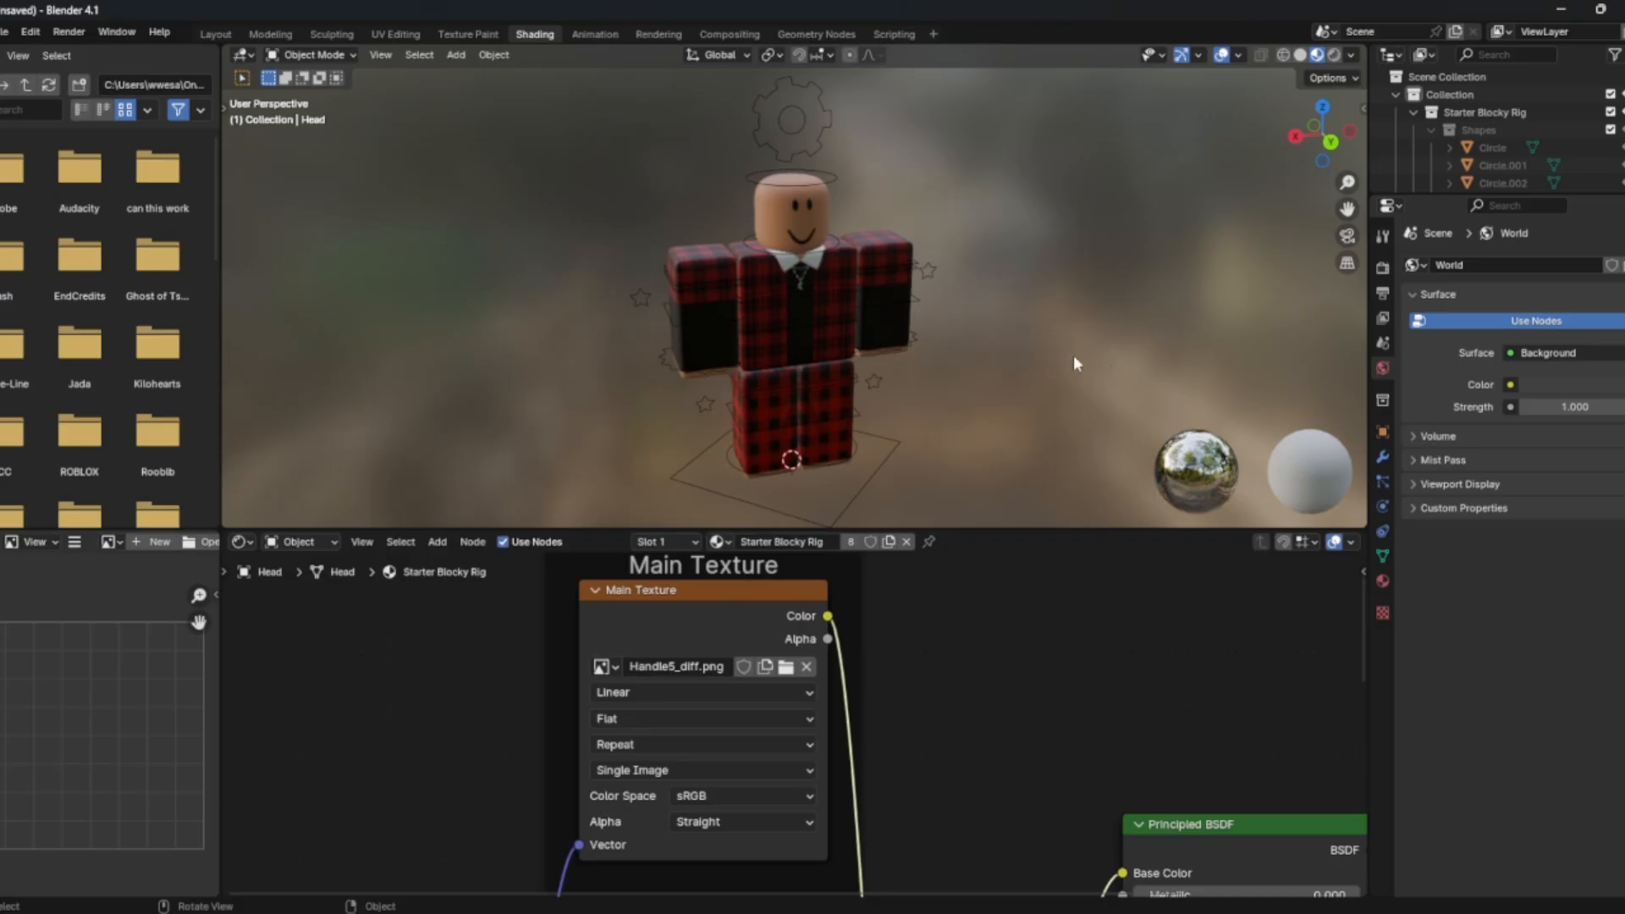
Return to the Layout workspace and set the solid viewport shading colour to Texture
key("shift+grave")
key("w")
key("s")
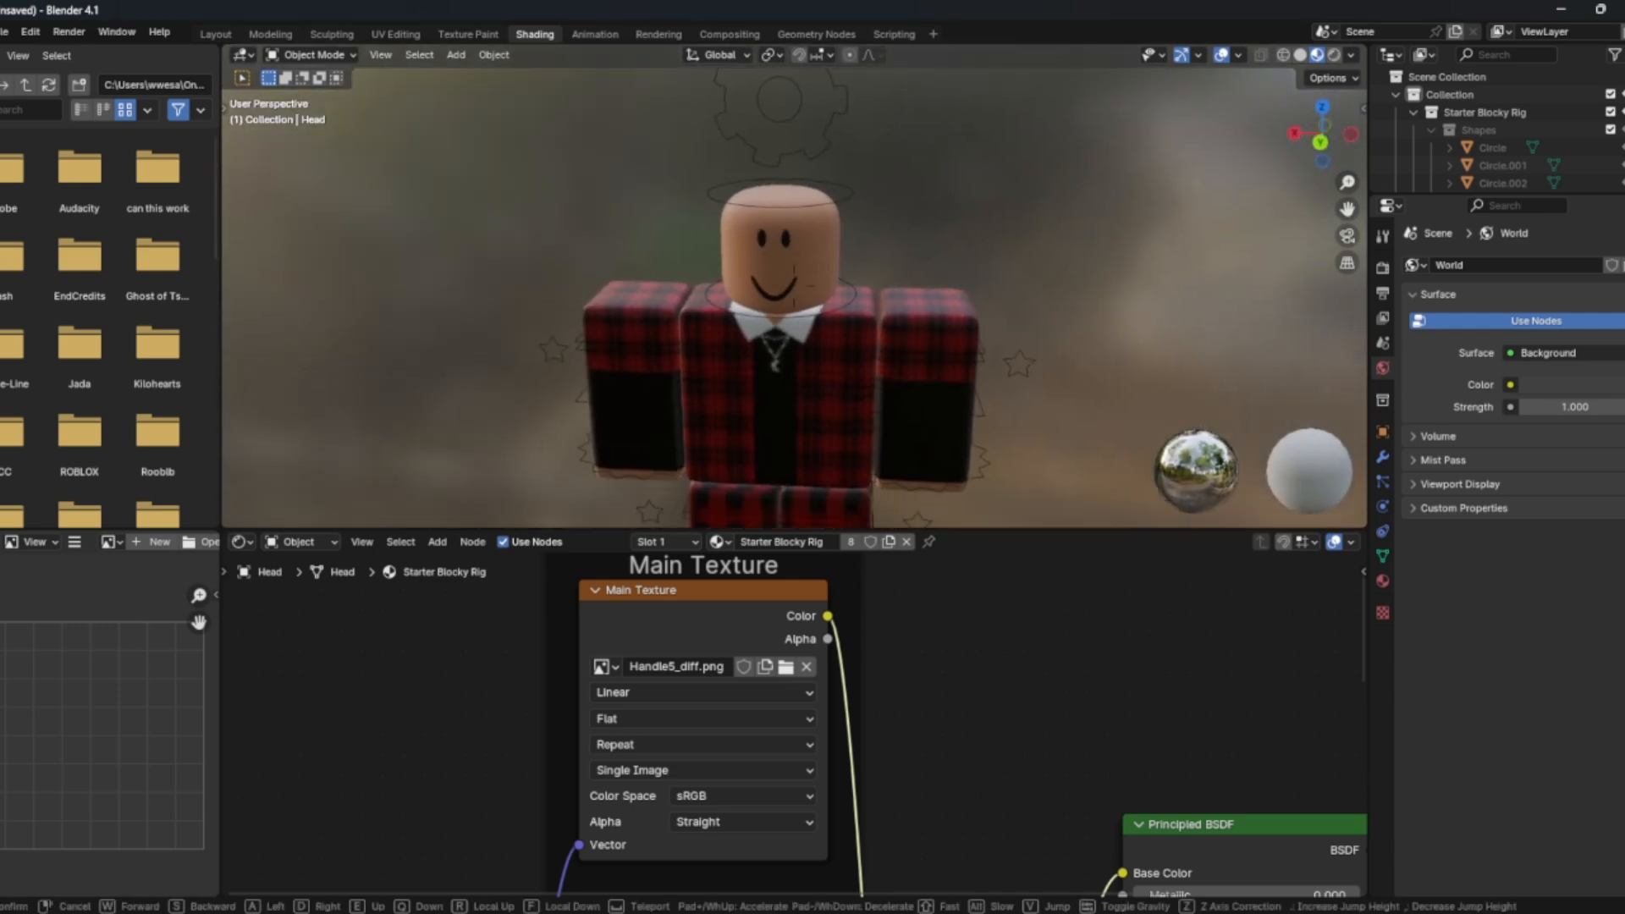
left_click(215, 34)
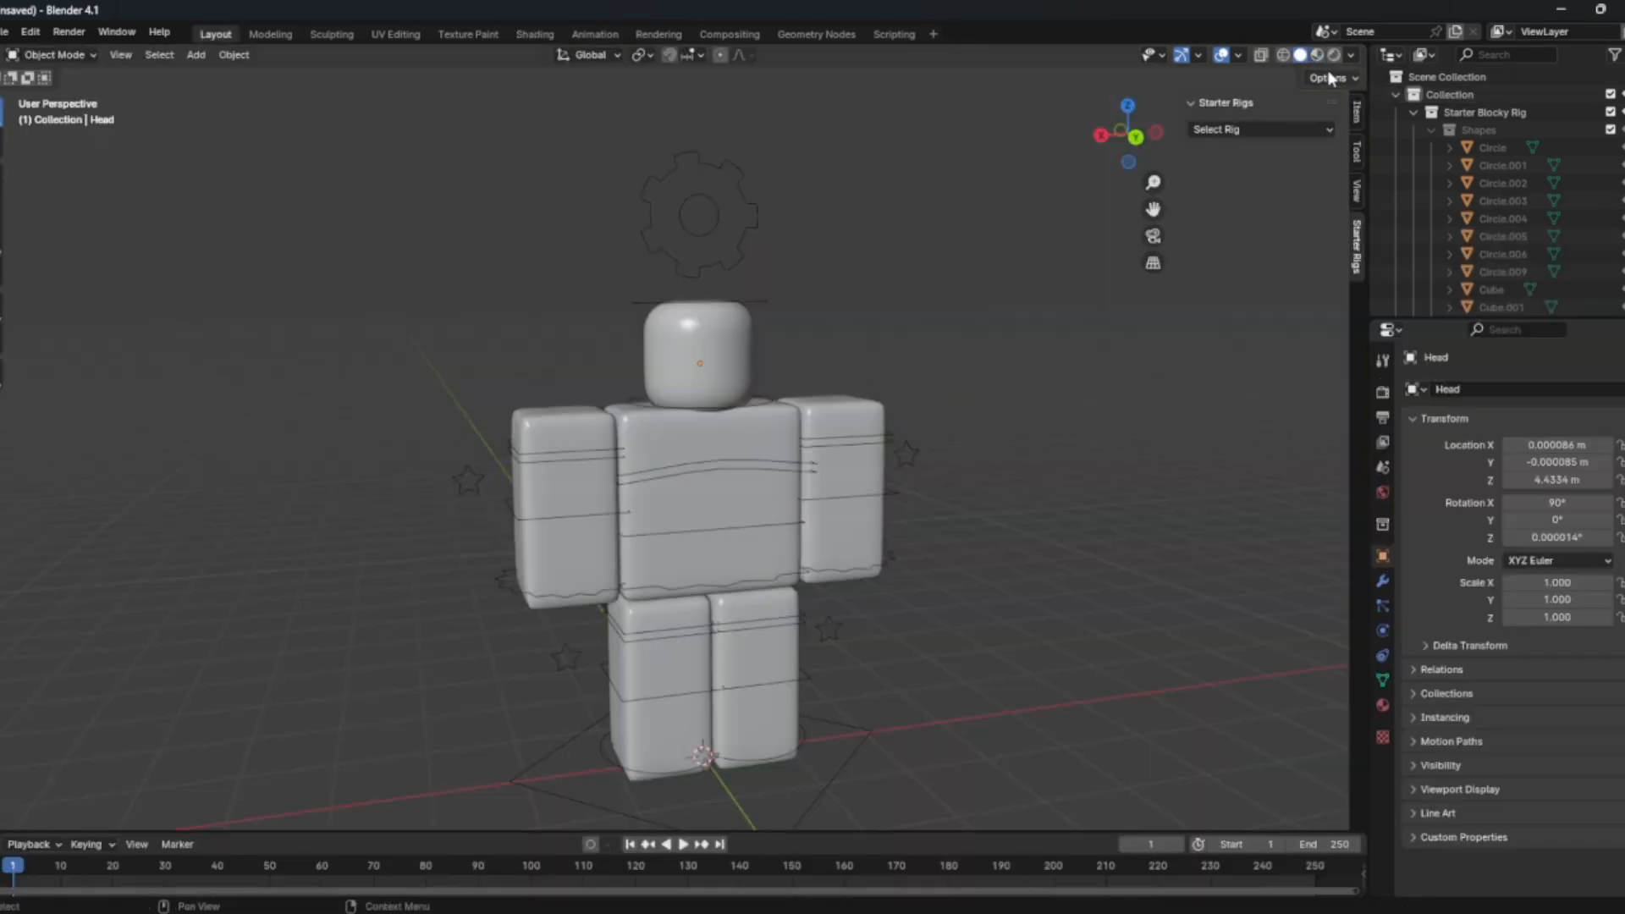
left_click(1351, 54)
left_click(1431, 344)
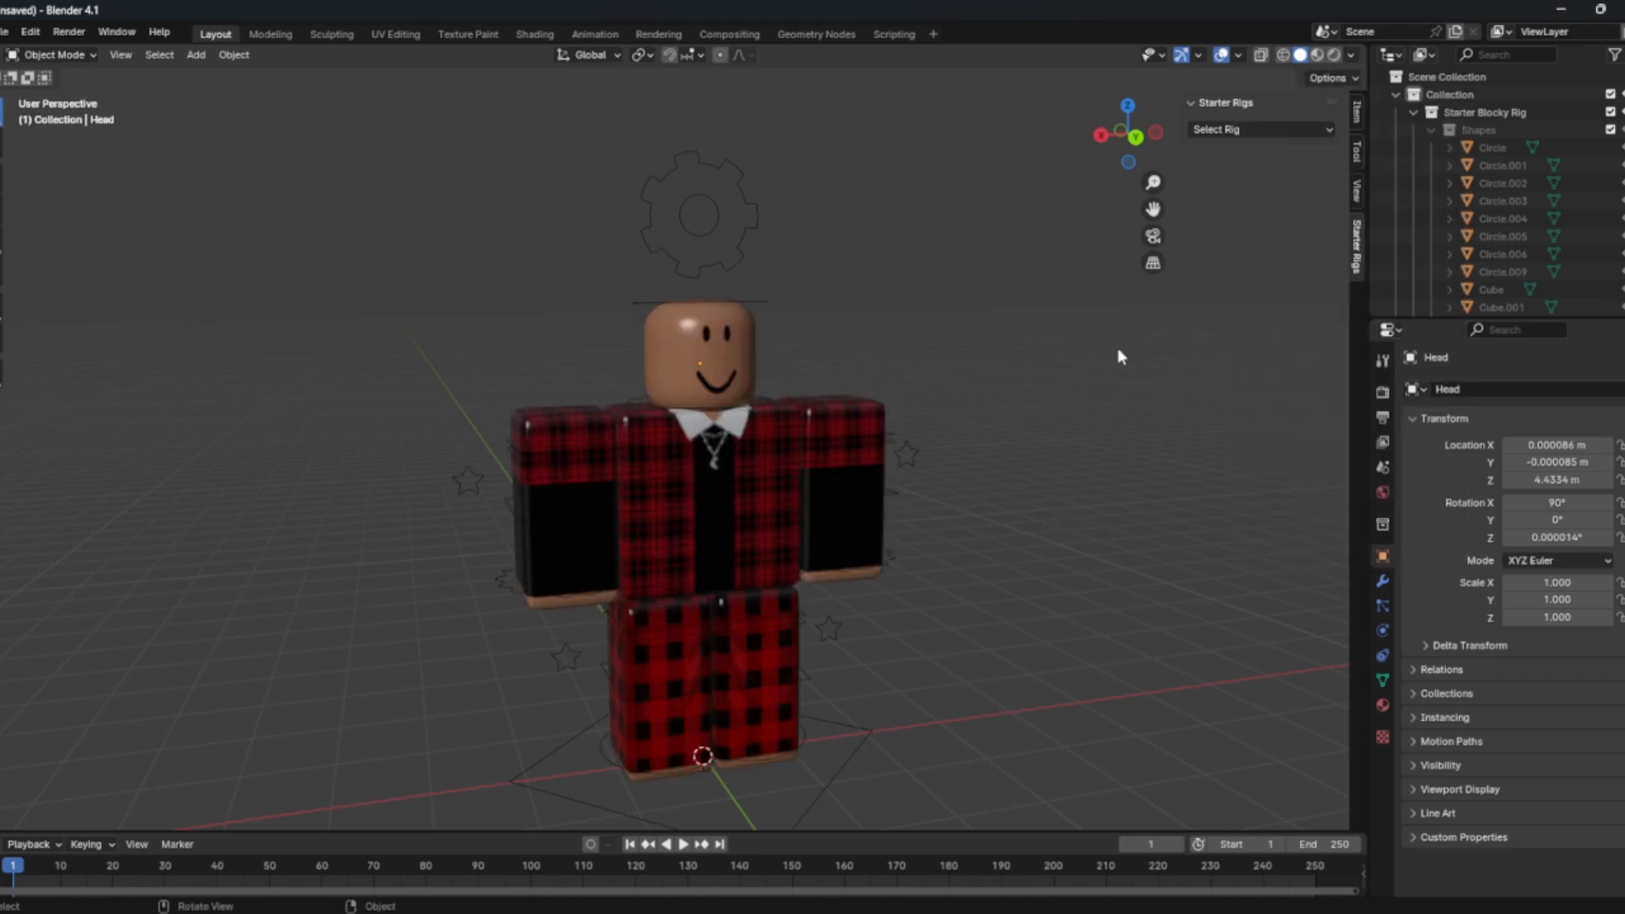
Compare the material preview with solid shading and examine the textured rig up close
left_click(1317, 56)
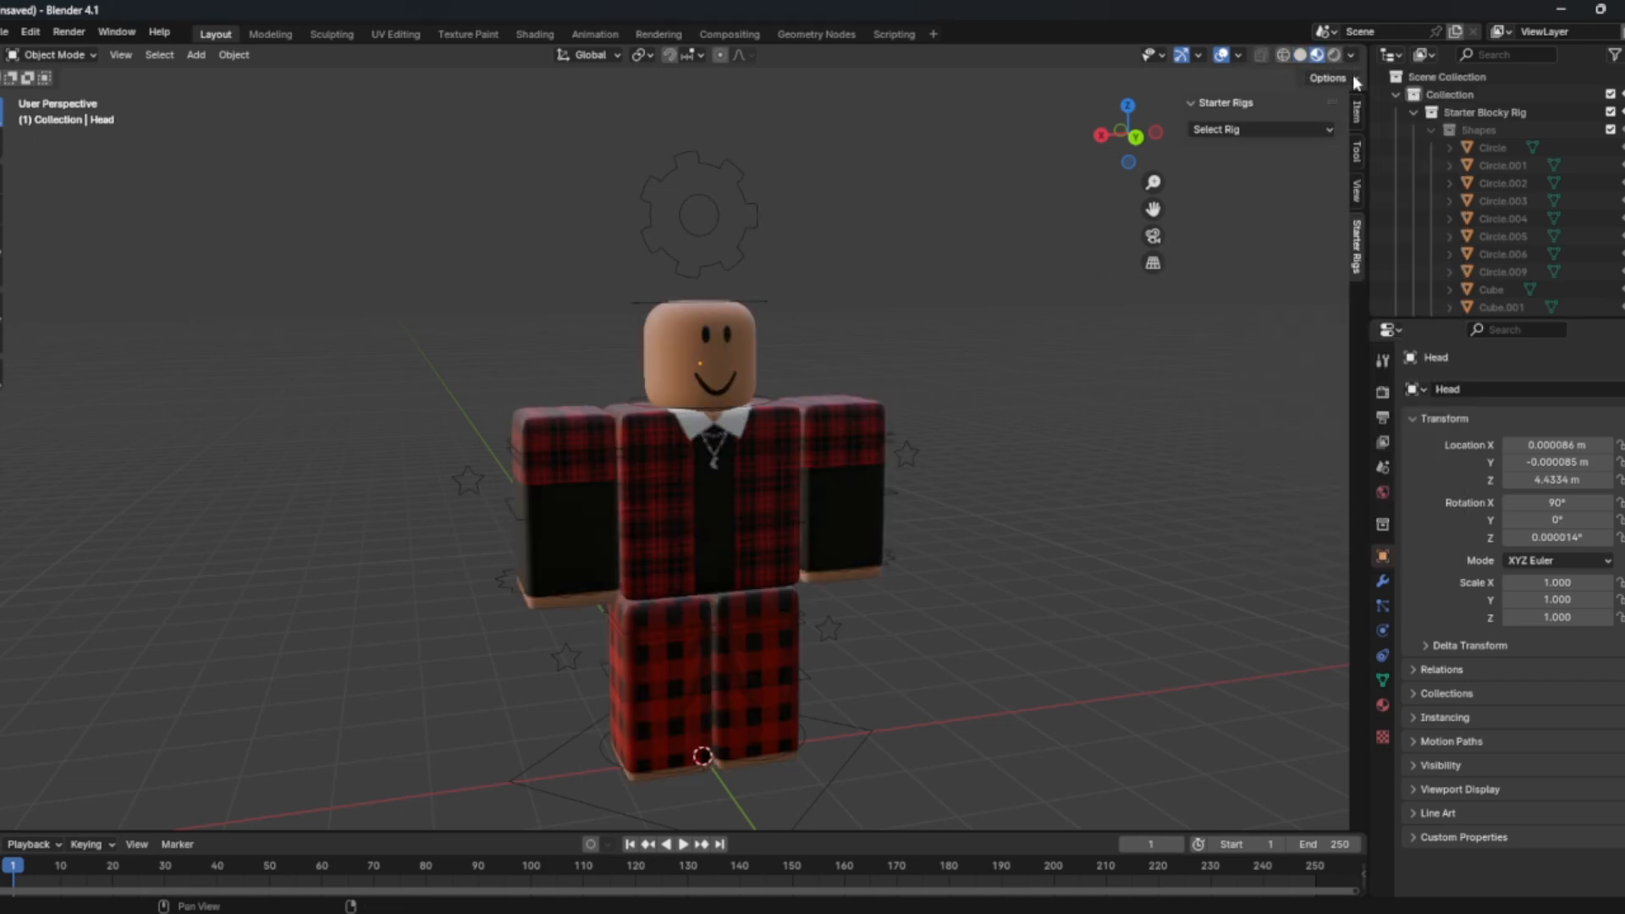
left_click(1300, 56)
key("shift+grave")
key("d")
key("w")
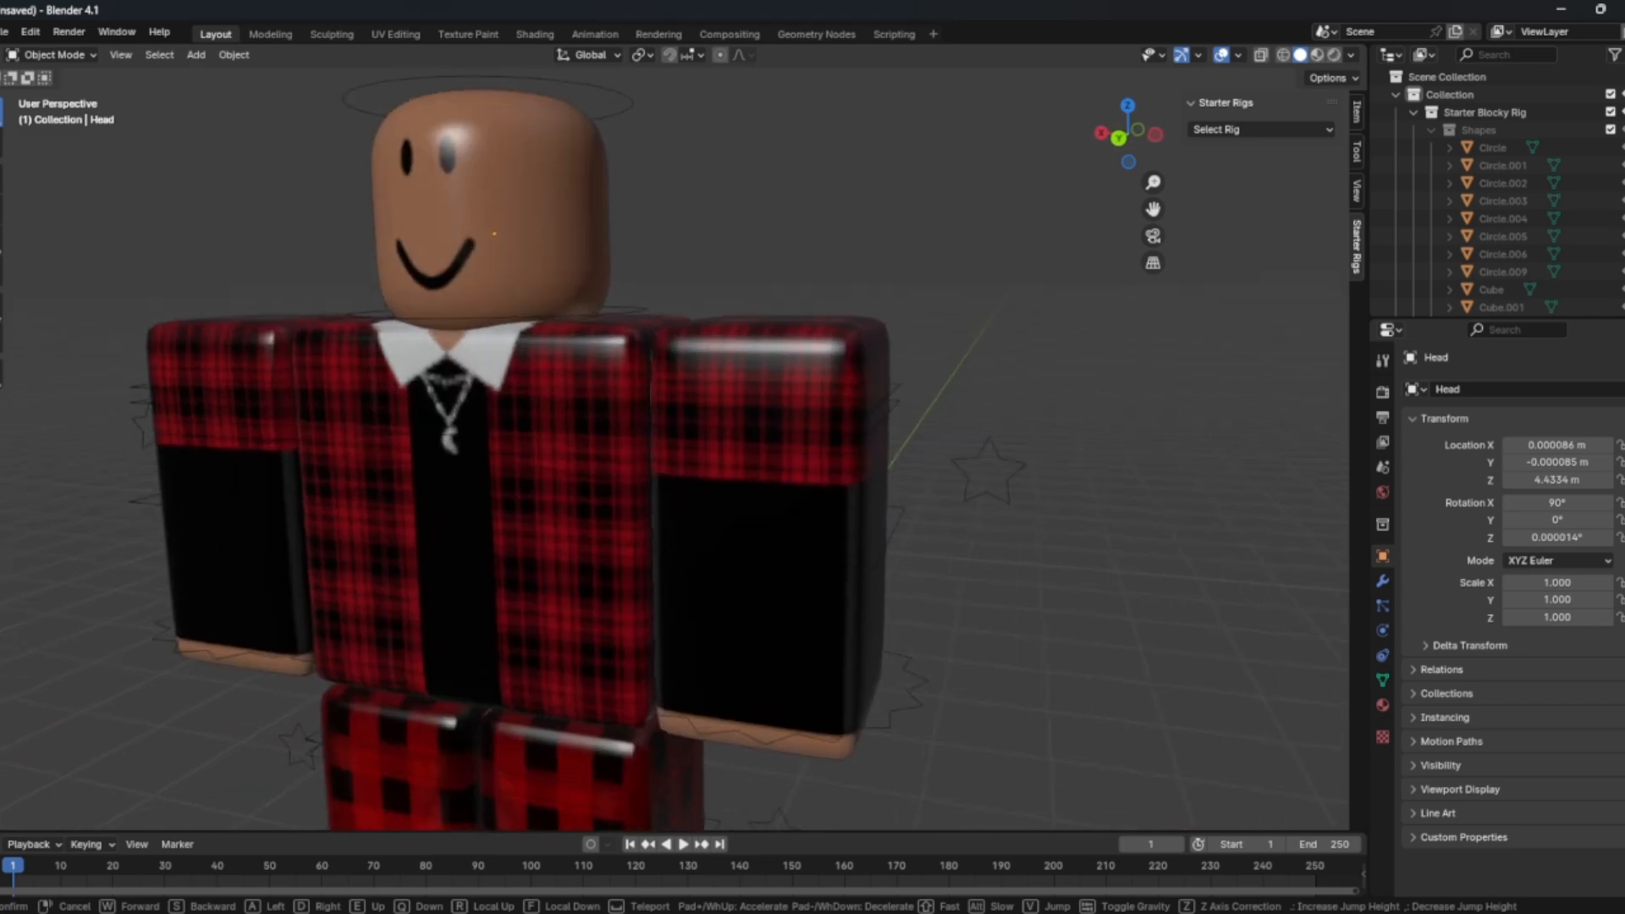
key("s")
key("a")
key("w")
key("s")
left_click(1032, 294)
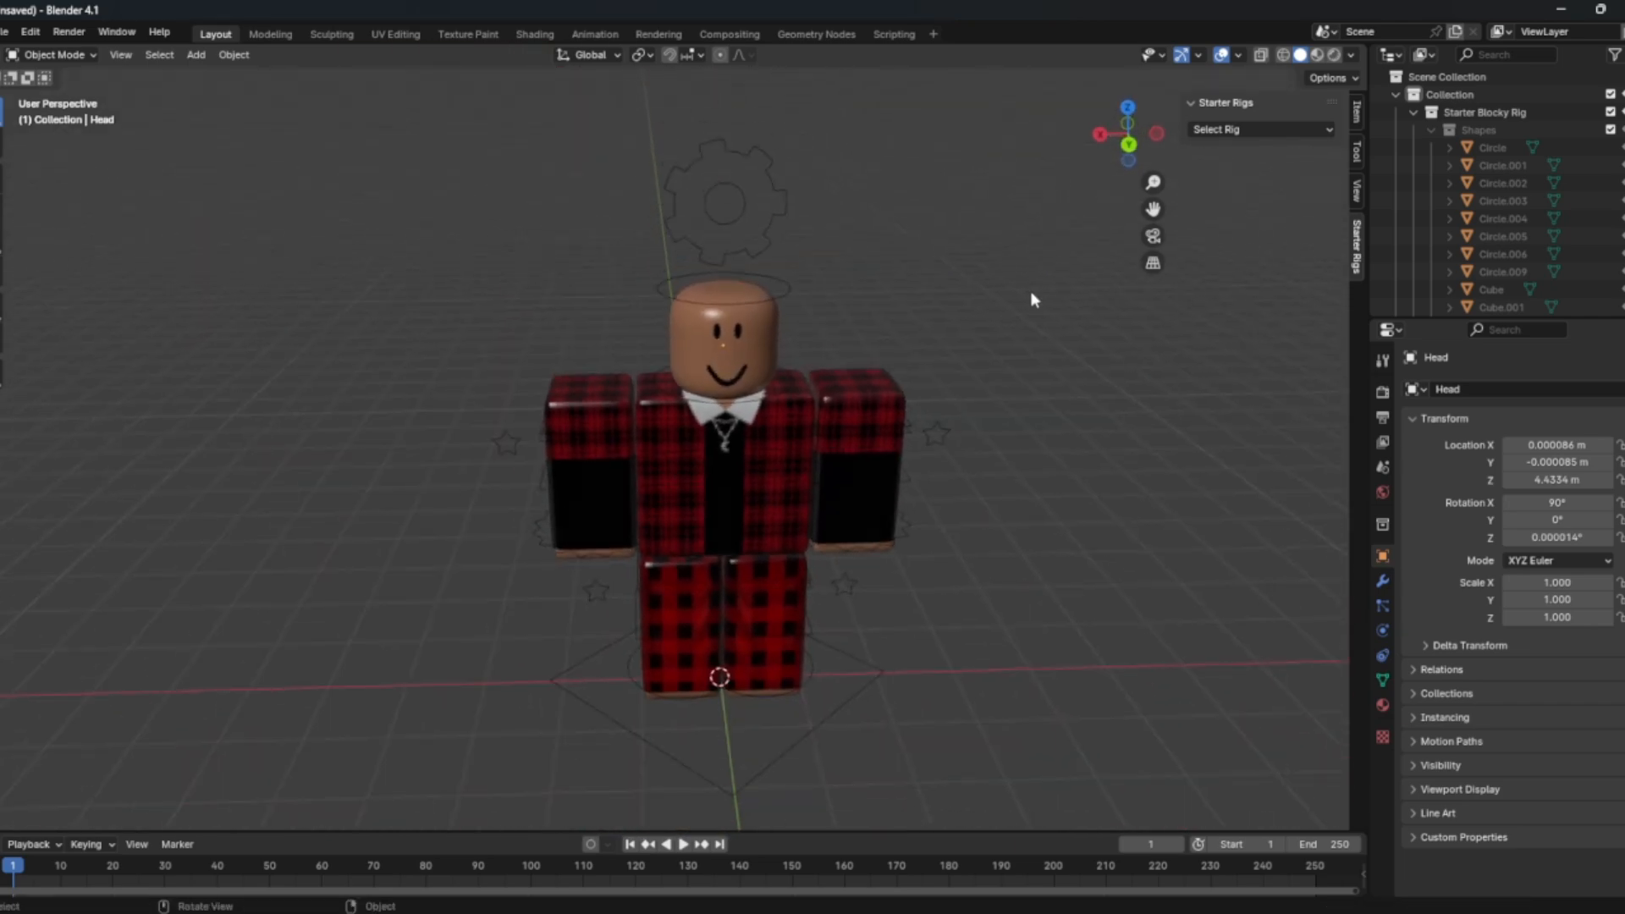
Import the exported Roblox character as a Wavefront OBJ
left_click(7, 32)
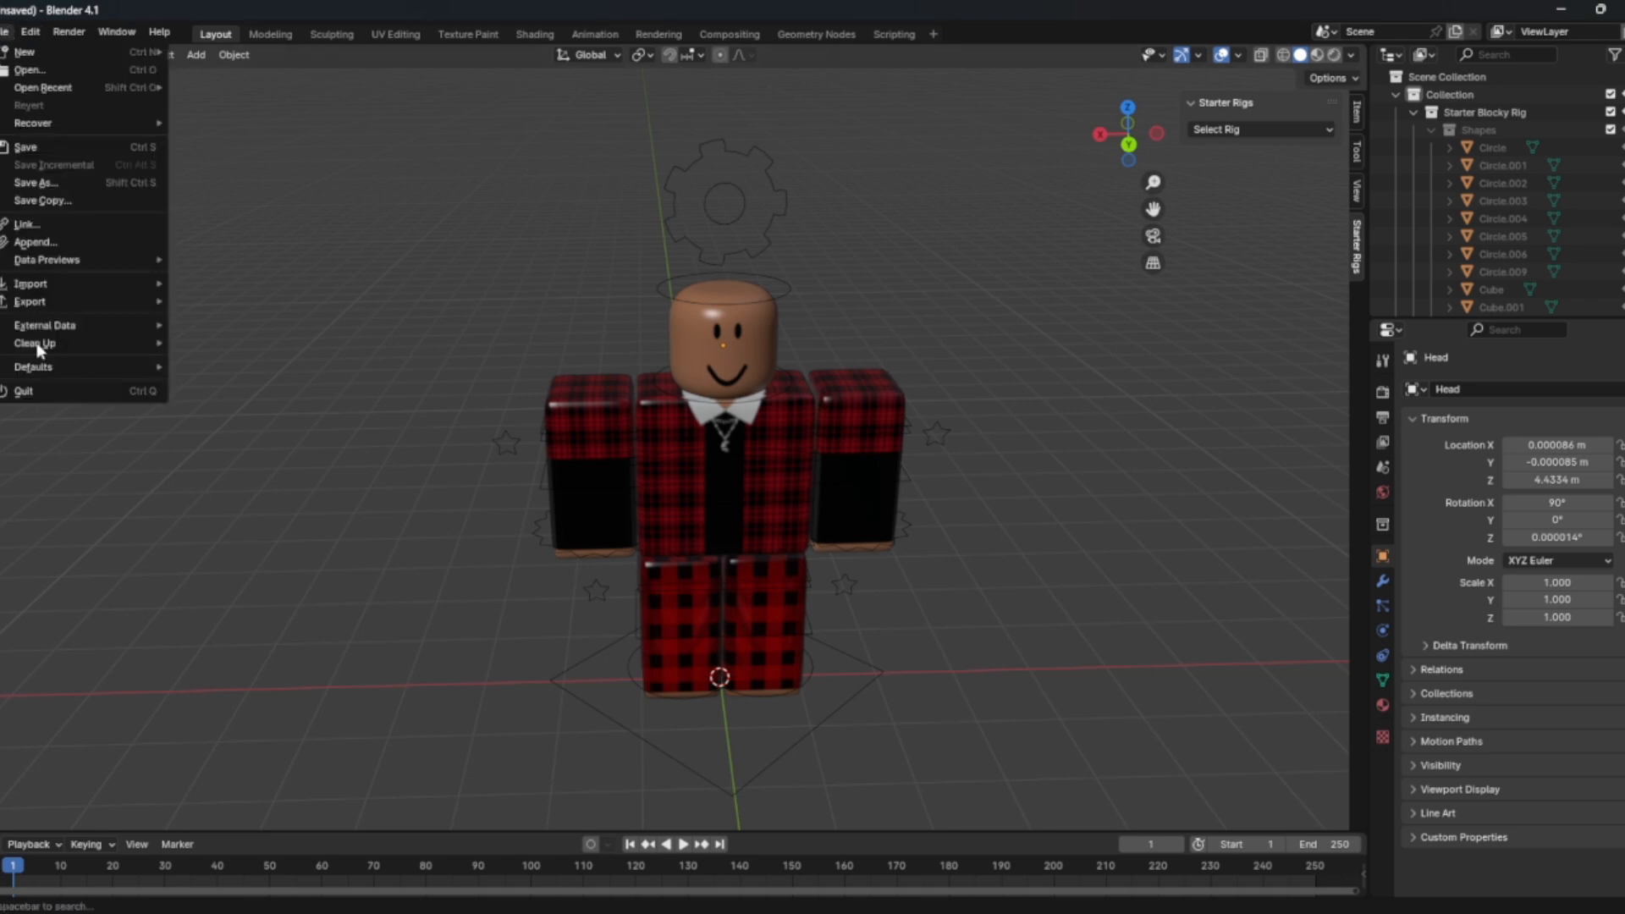
mouse_move(85, 285)
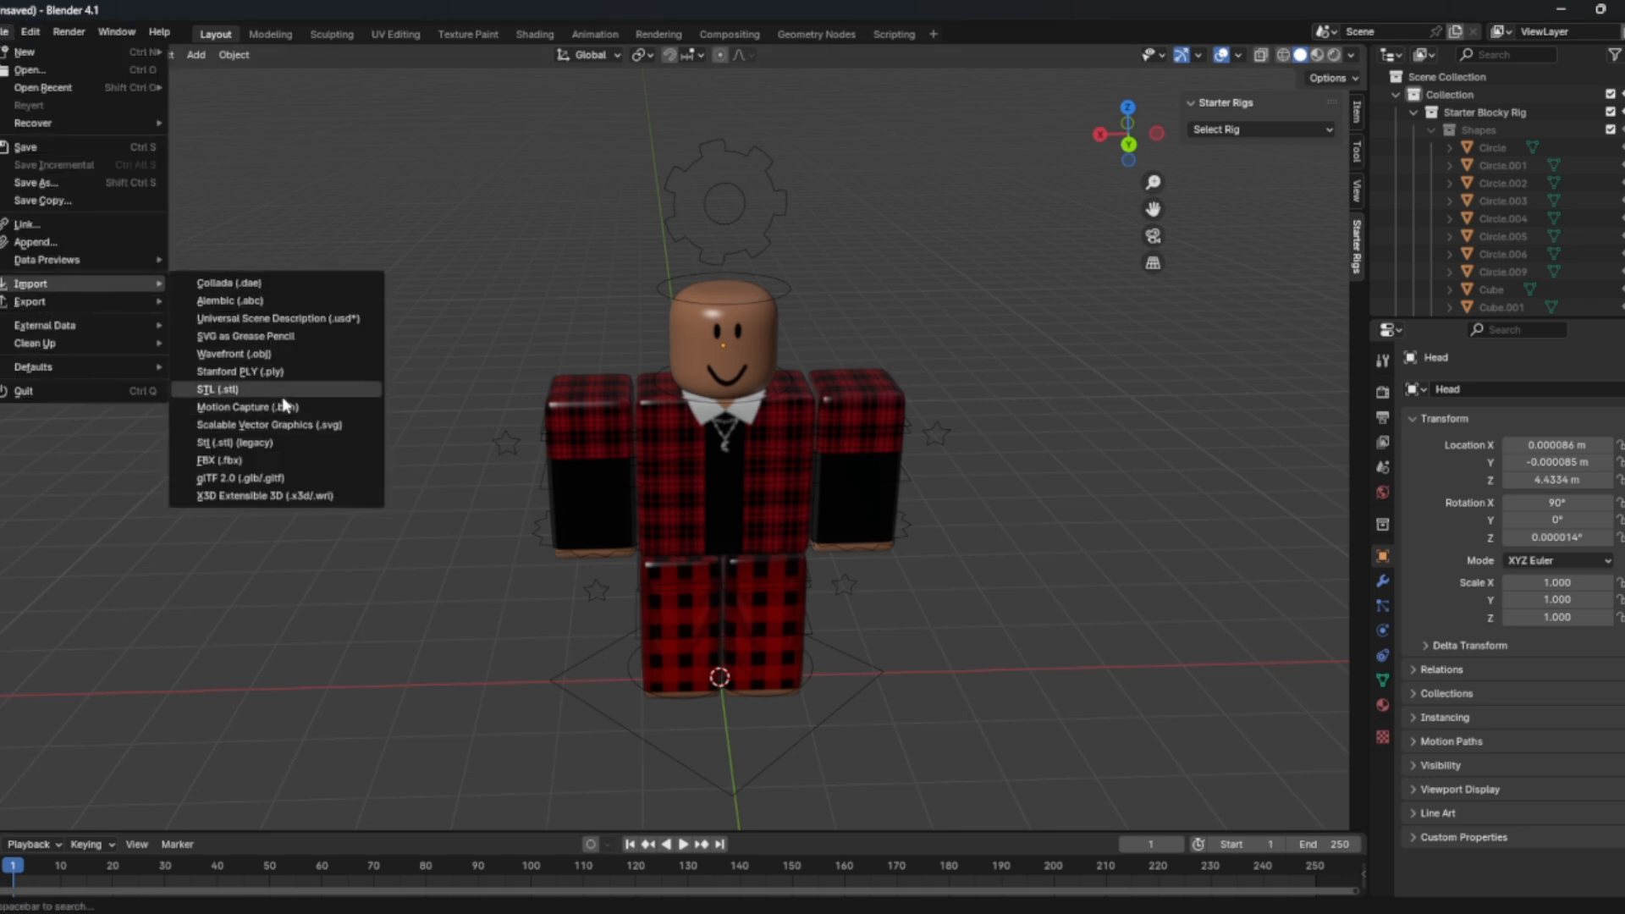
left_click(241, 356)
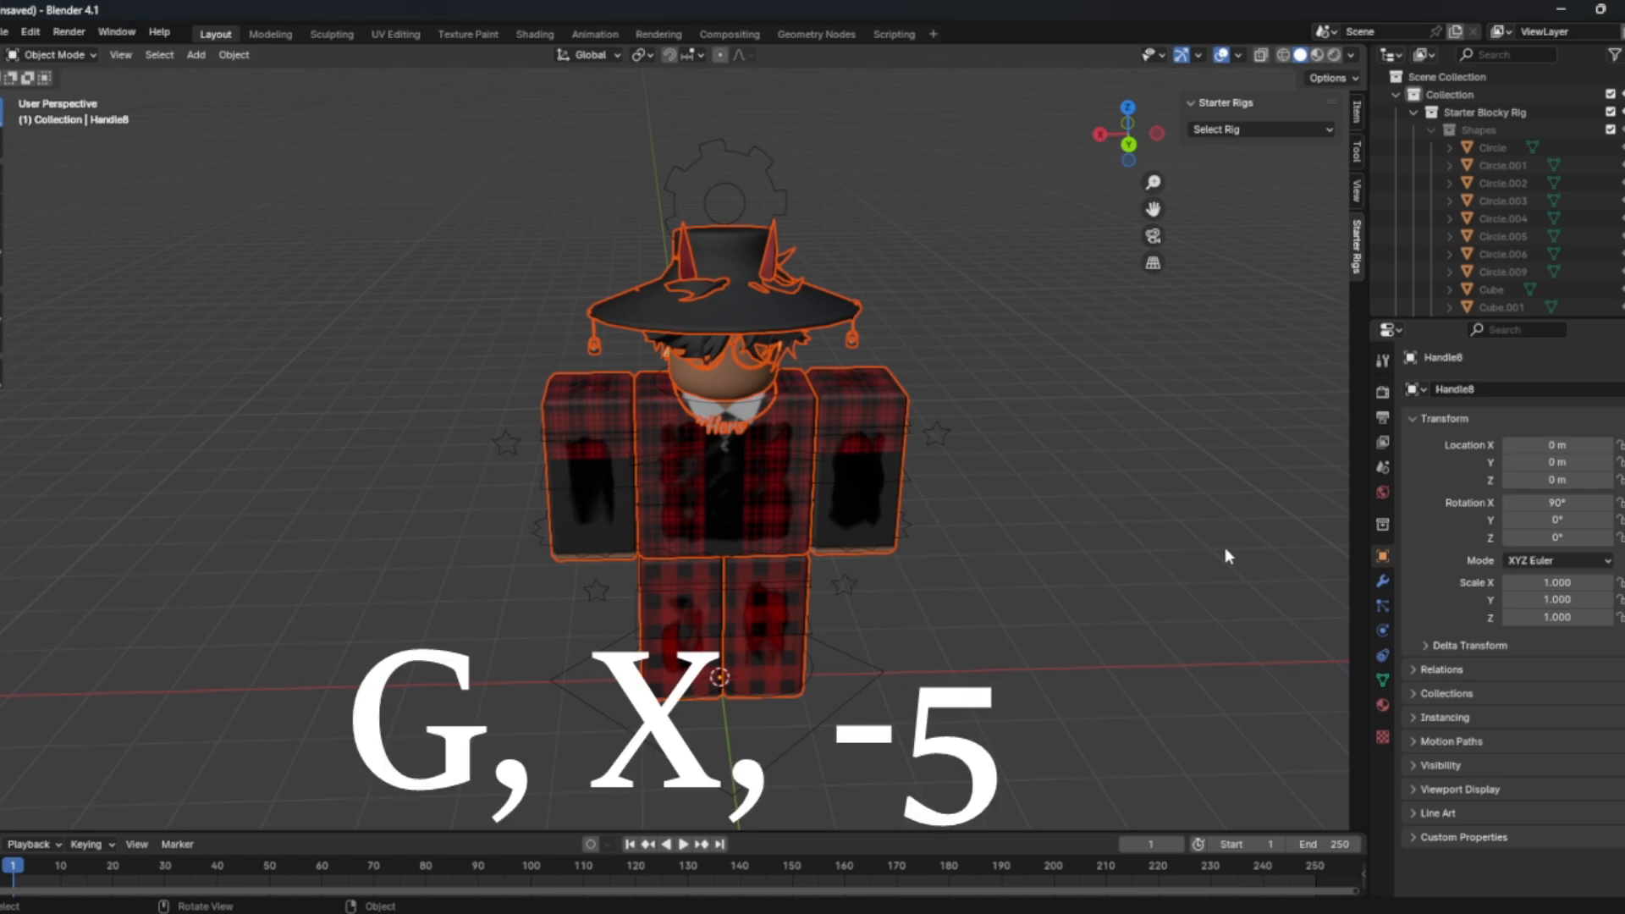
Move the imported character parts -5 m along the X axis, beside the rig
key("g")
key("x")
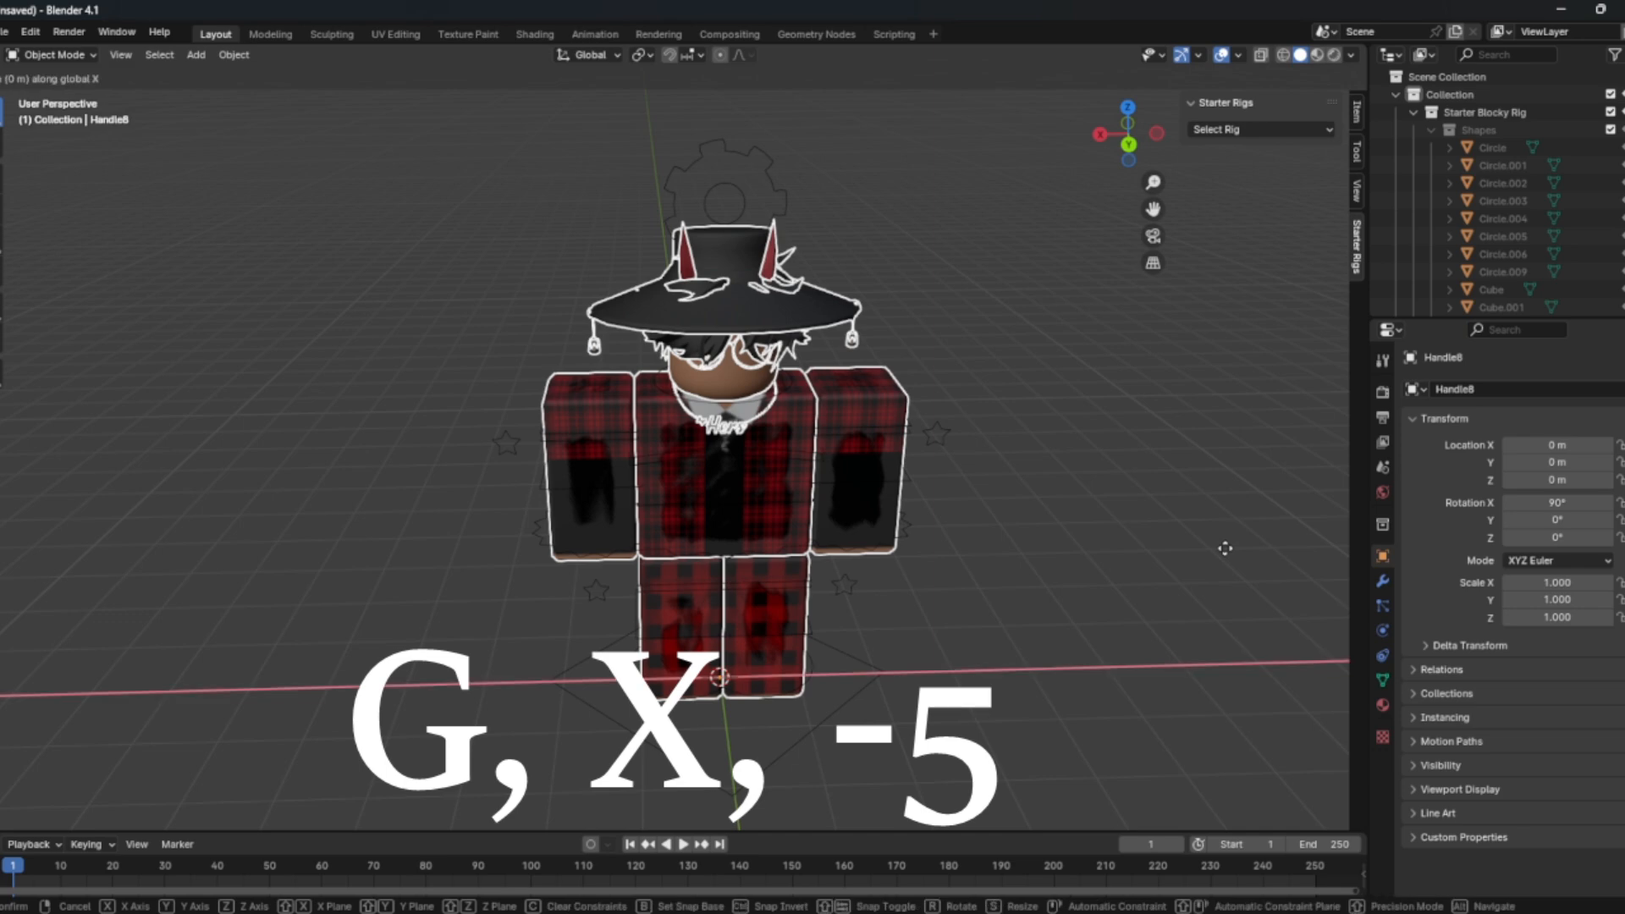
type("-5")
key("Return")
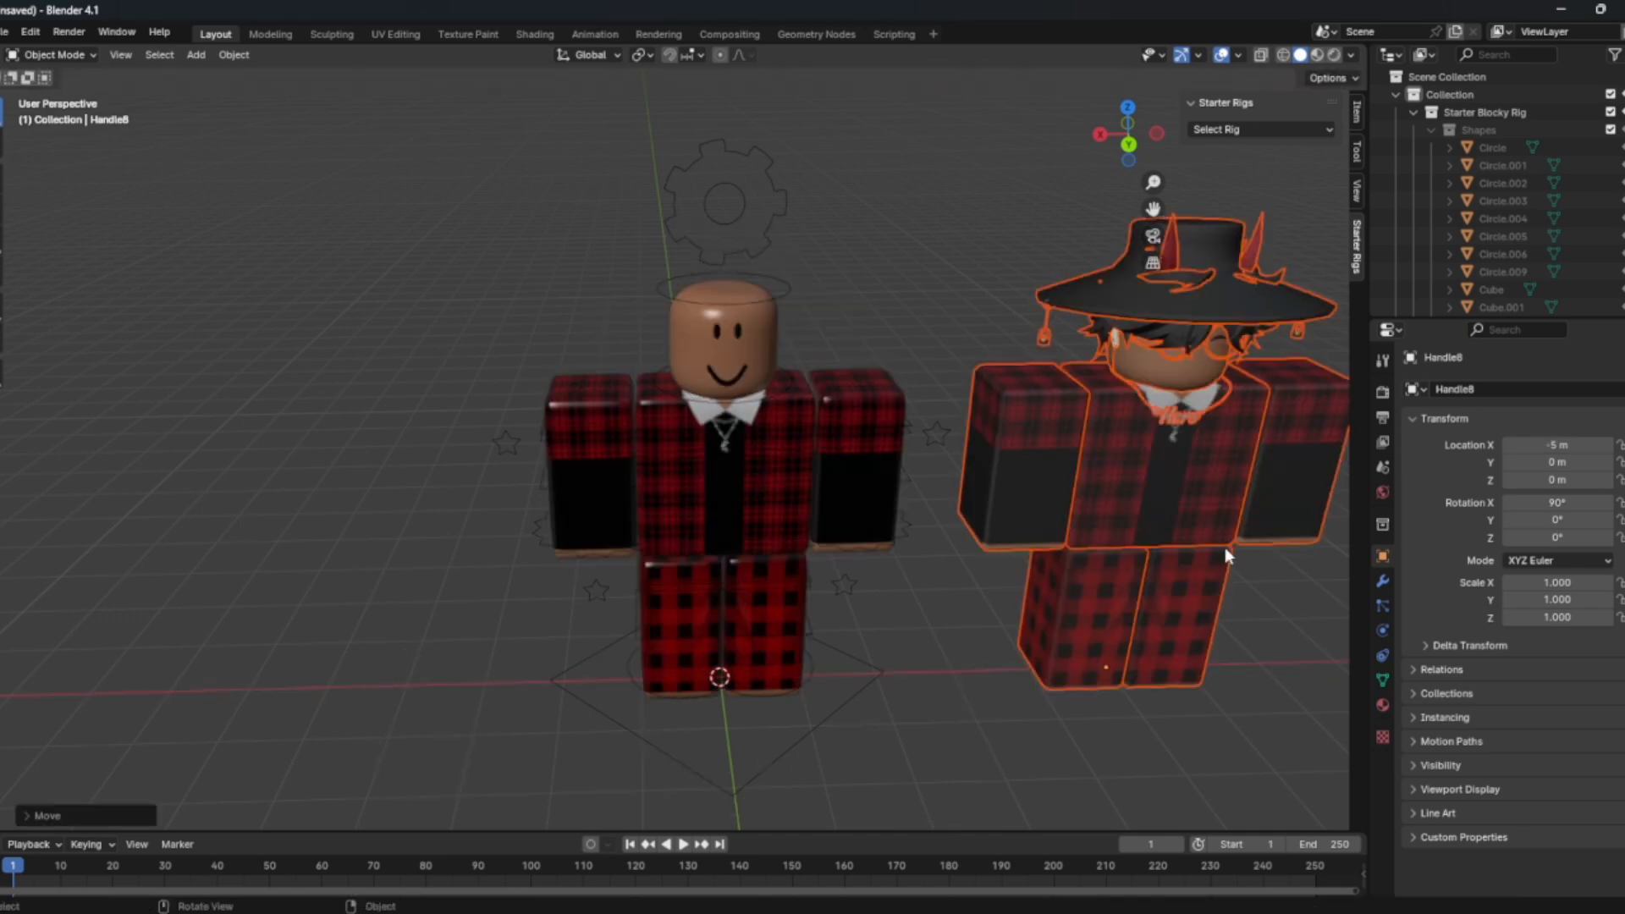
Delete the imported character's torso, both arms and both legs, keeping the head and accessories
key("shift+grave")
key("w")
left_click(851, 439)
left_click(849, 441, "shift")
left_click(668, 465, "shift")
left_click(566, 526, "shift")
left_click(646, 612, "shift")
left_click(790, 615, "shift")
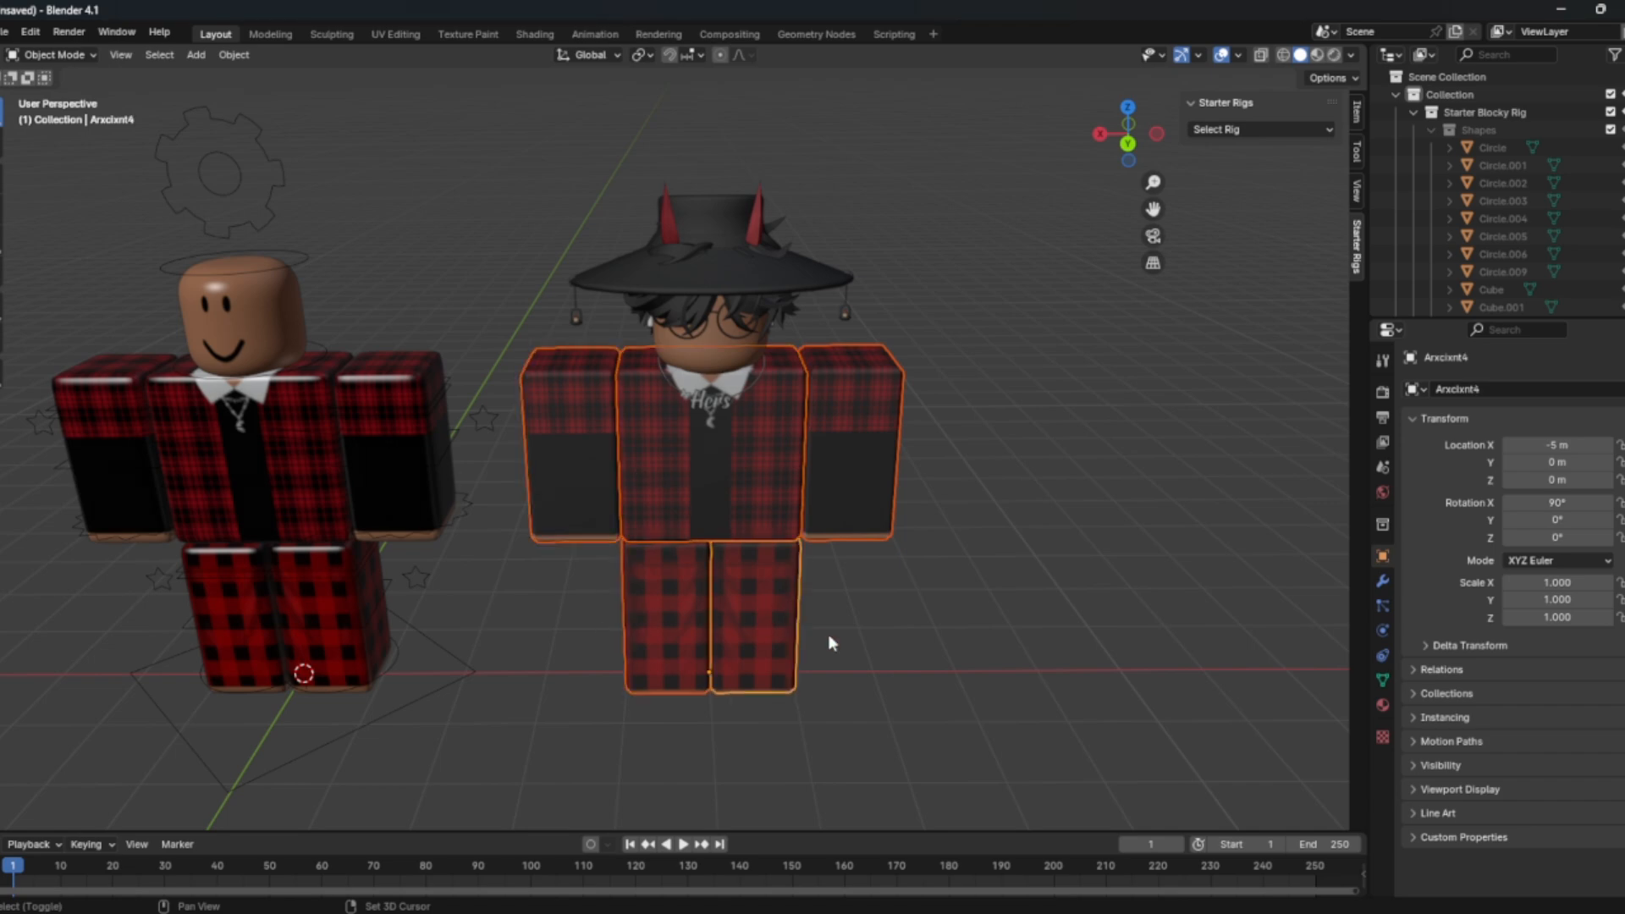
key("Delete")
Delete the plain imported head mesh under the hat and hair
middle_click_drag(736, 352, 906, 360)
scroll(728, 364, "up", 3)
left_click(543, 423, "shift")
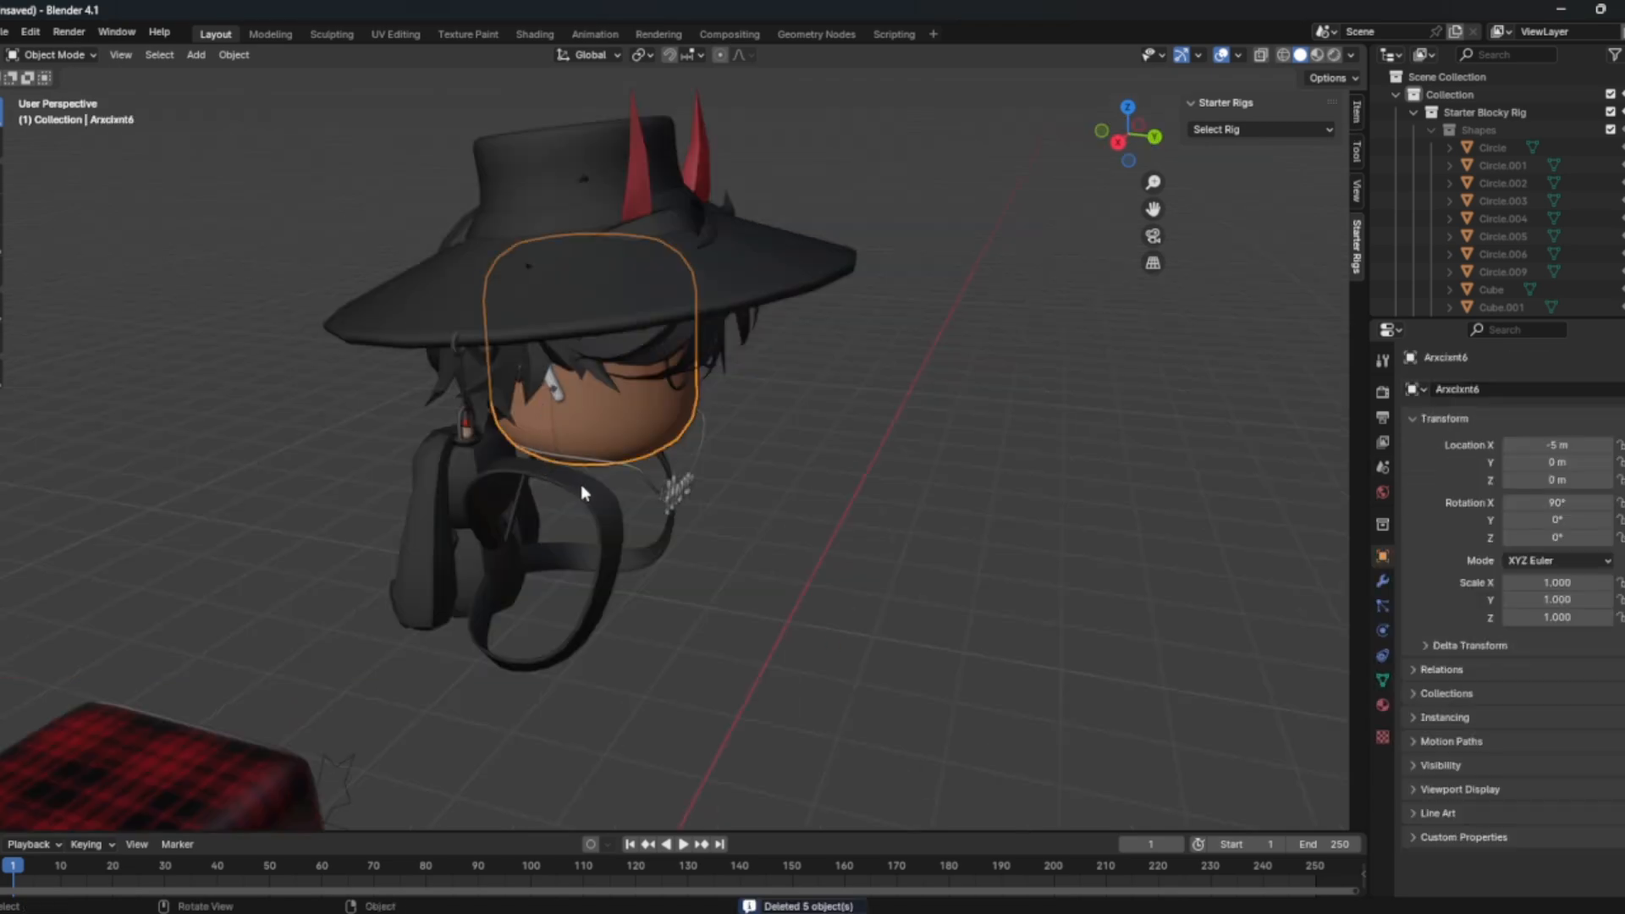
key("Delete")
Join the remaining face mesh with the glasses, hair, hat and horns into a single head accessory object
key("shift+grave")
key("w")
key("d")
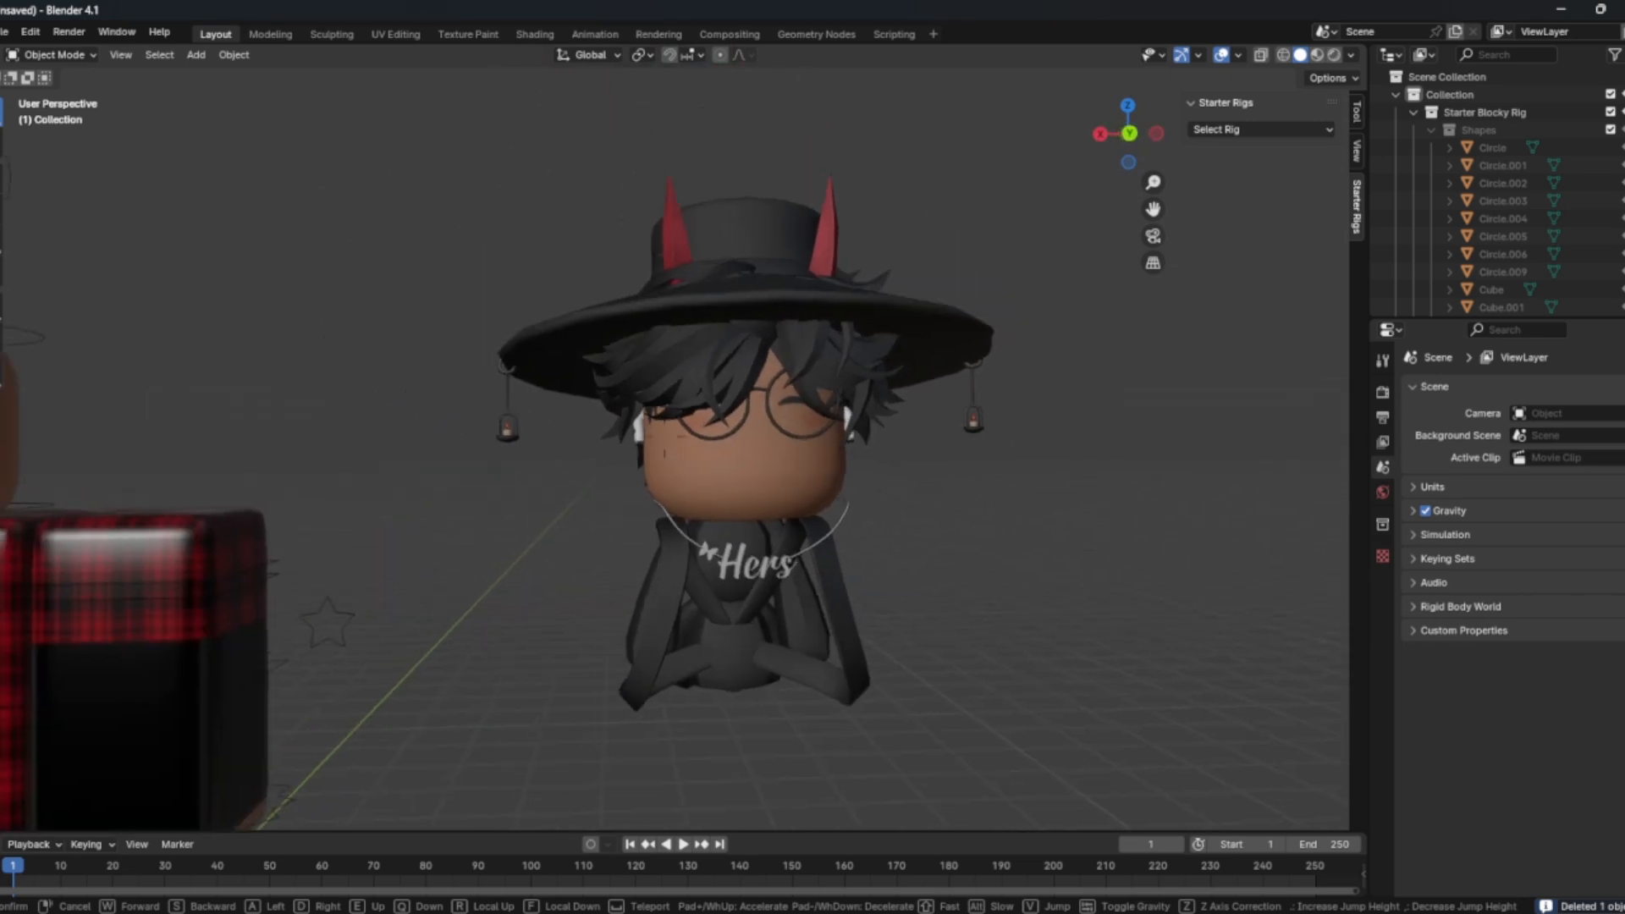
key("s")
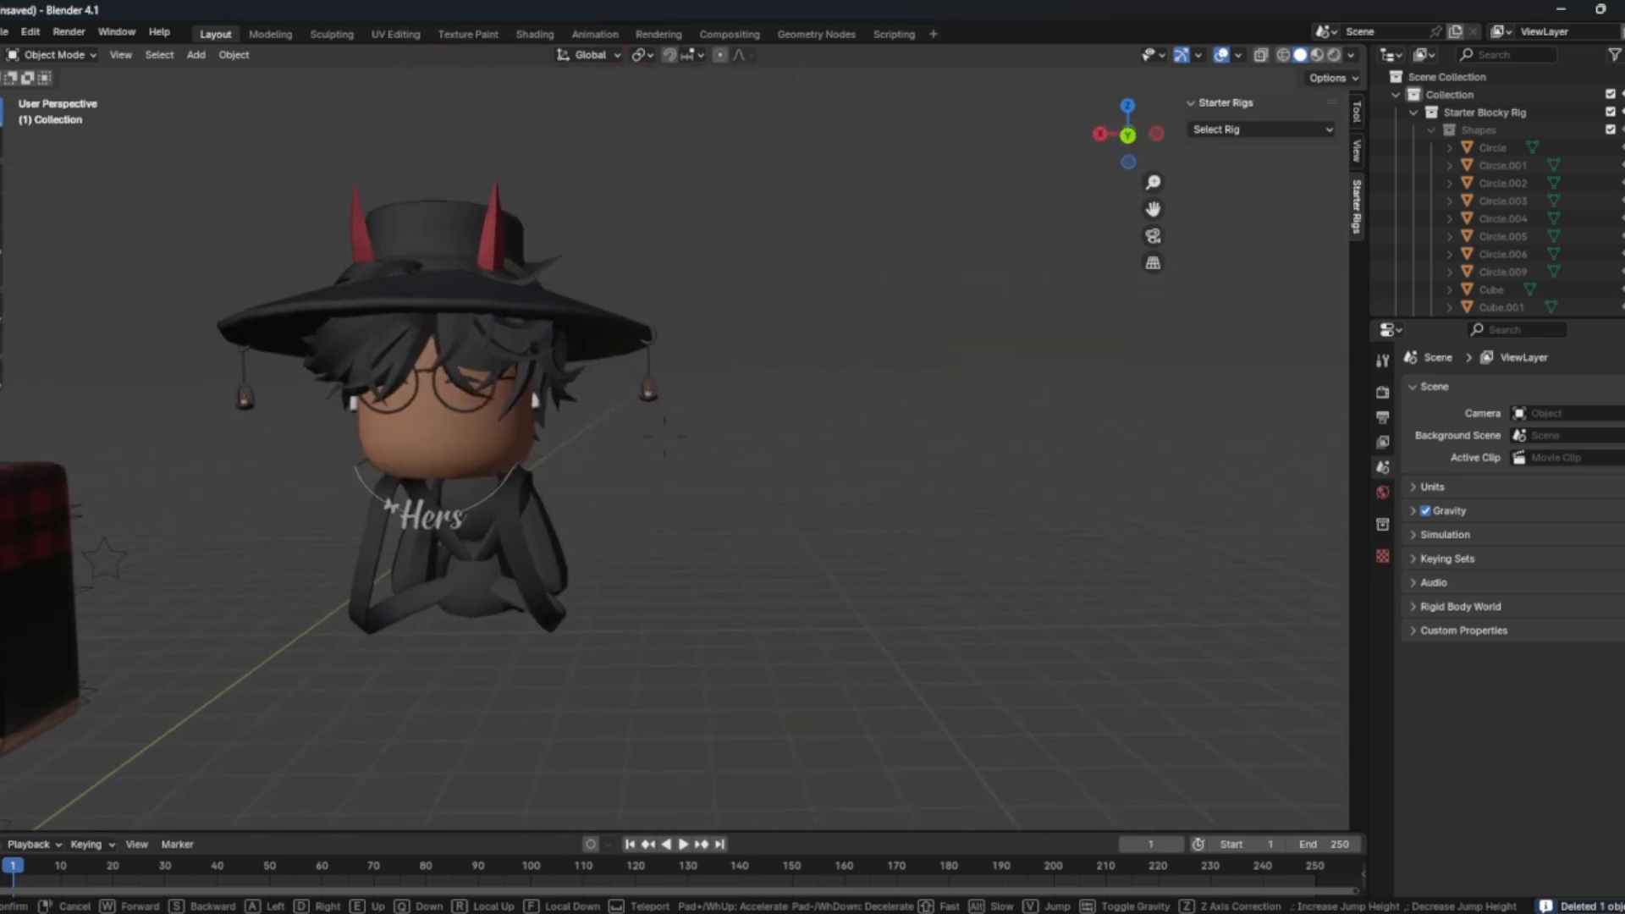
key("Escape")
left_click(876, 501)
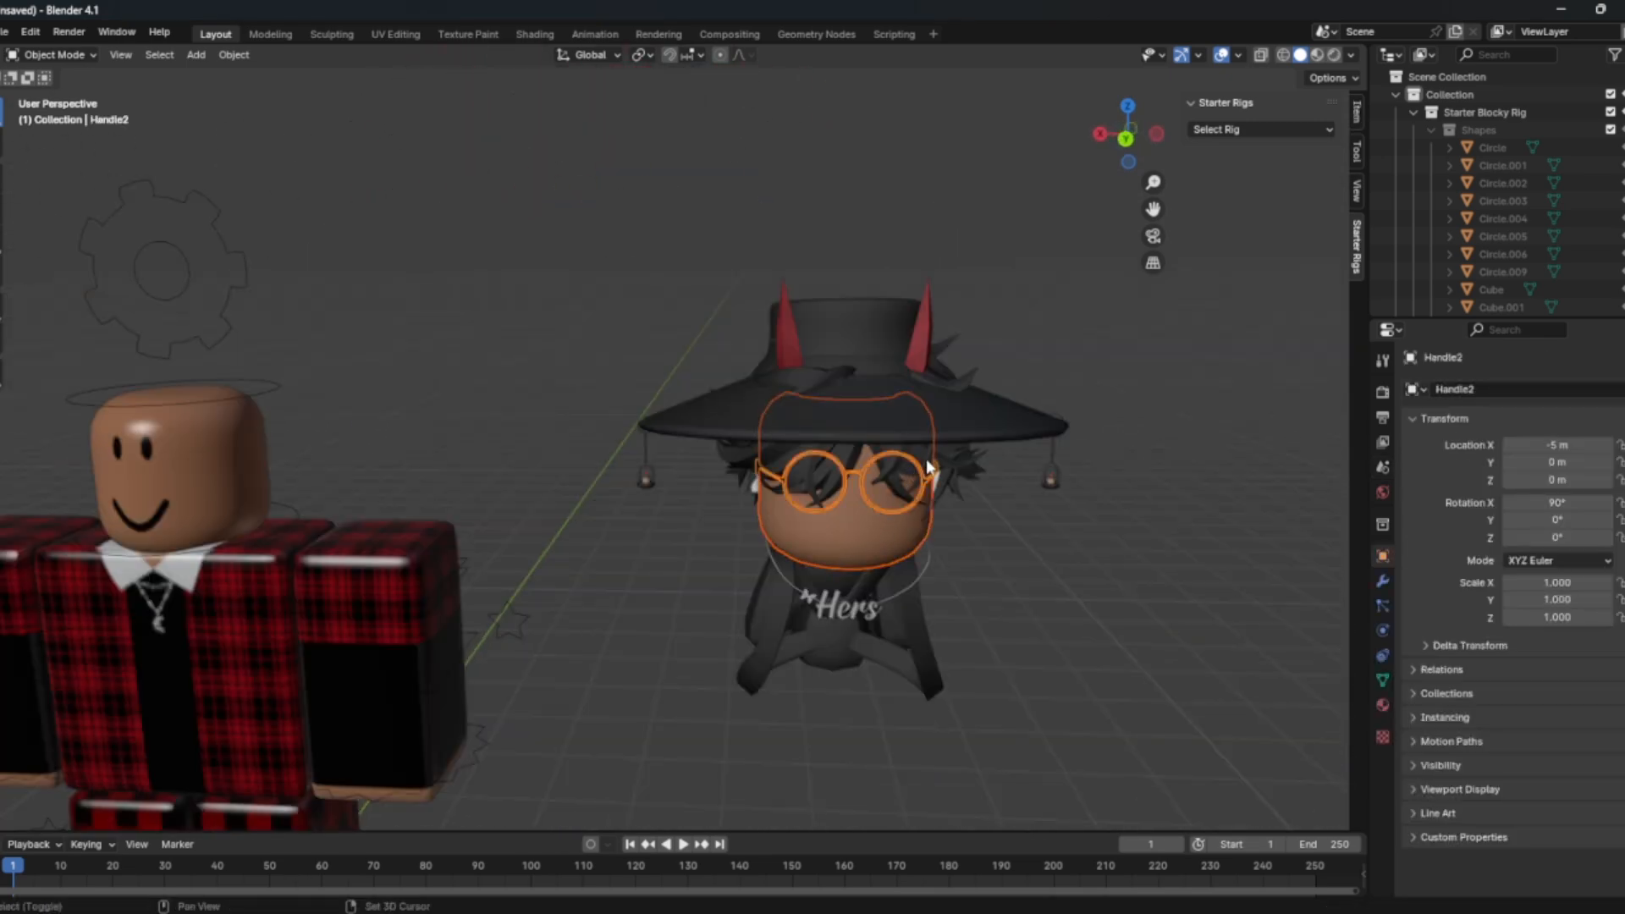
left_click(928, 466)
left_click(1049, 479)
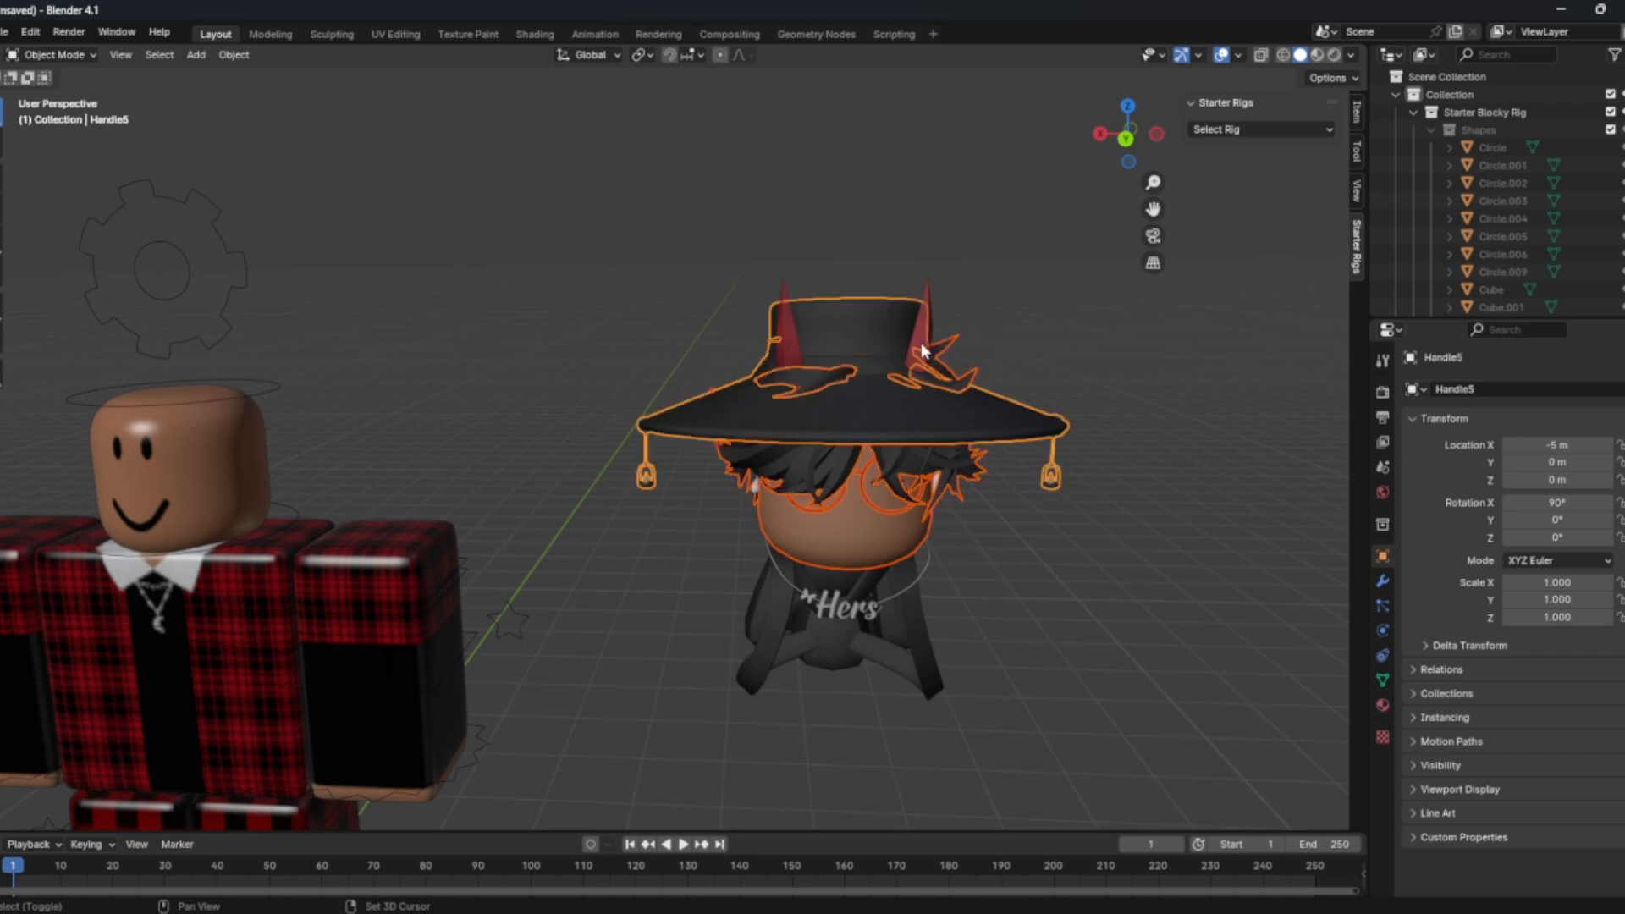
left_click(756, 485)
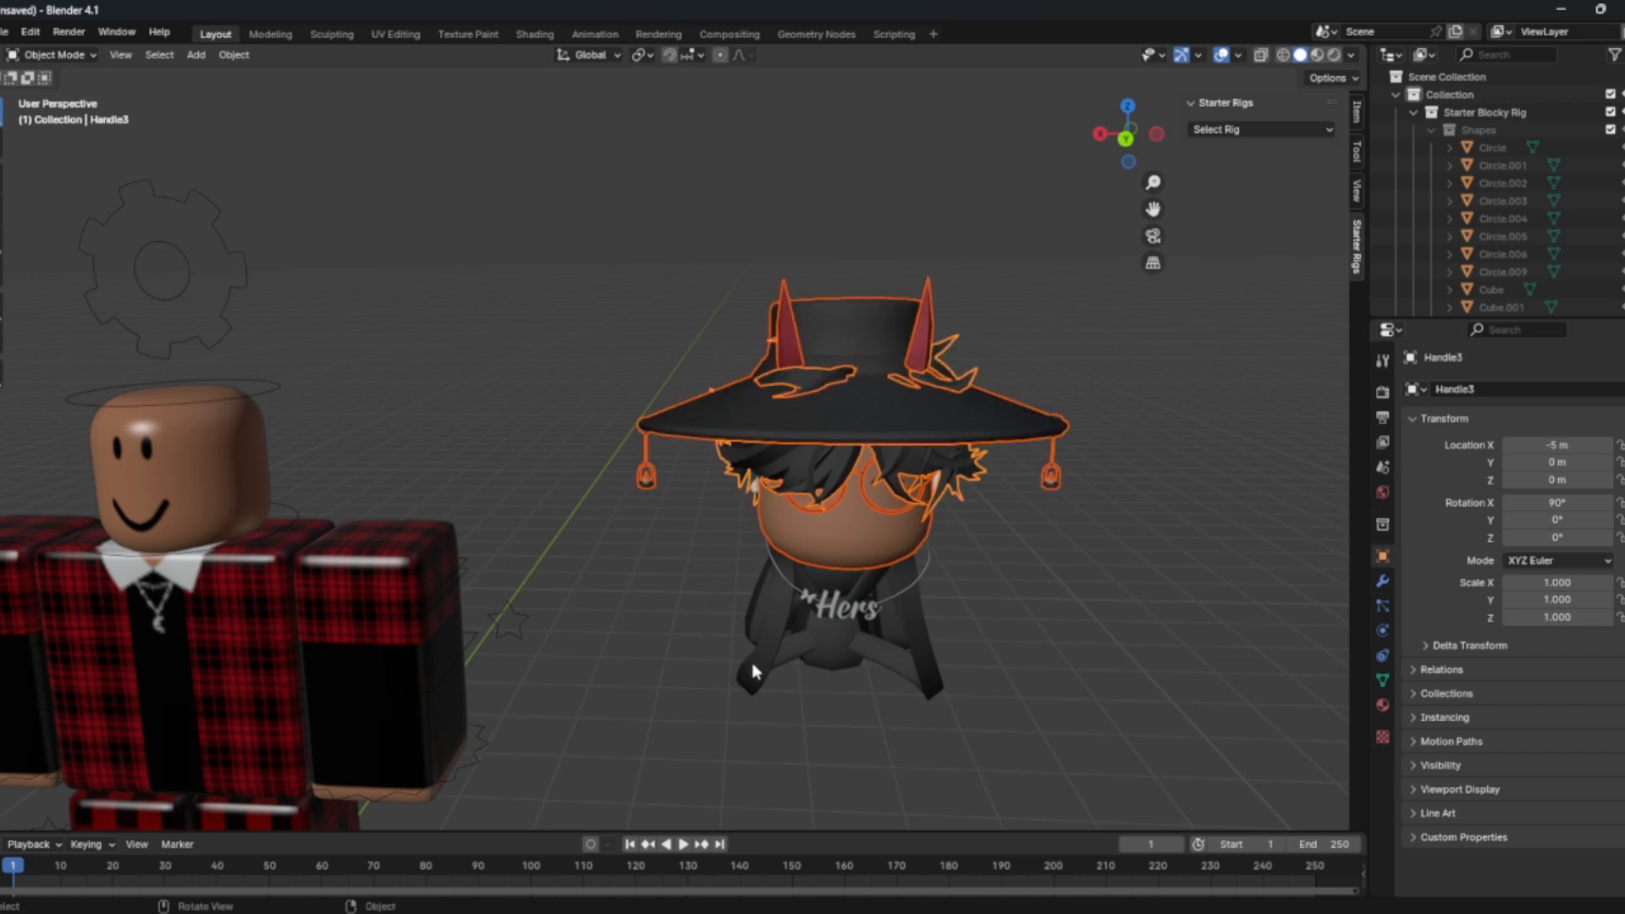
key("ctrl+j")
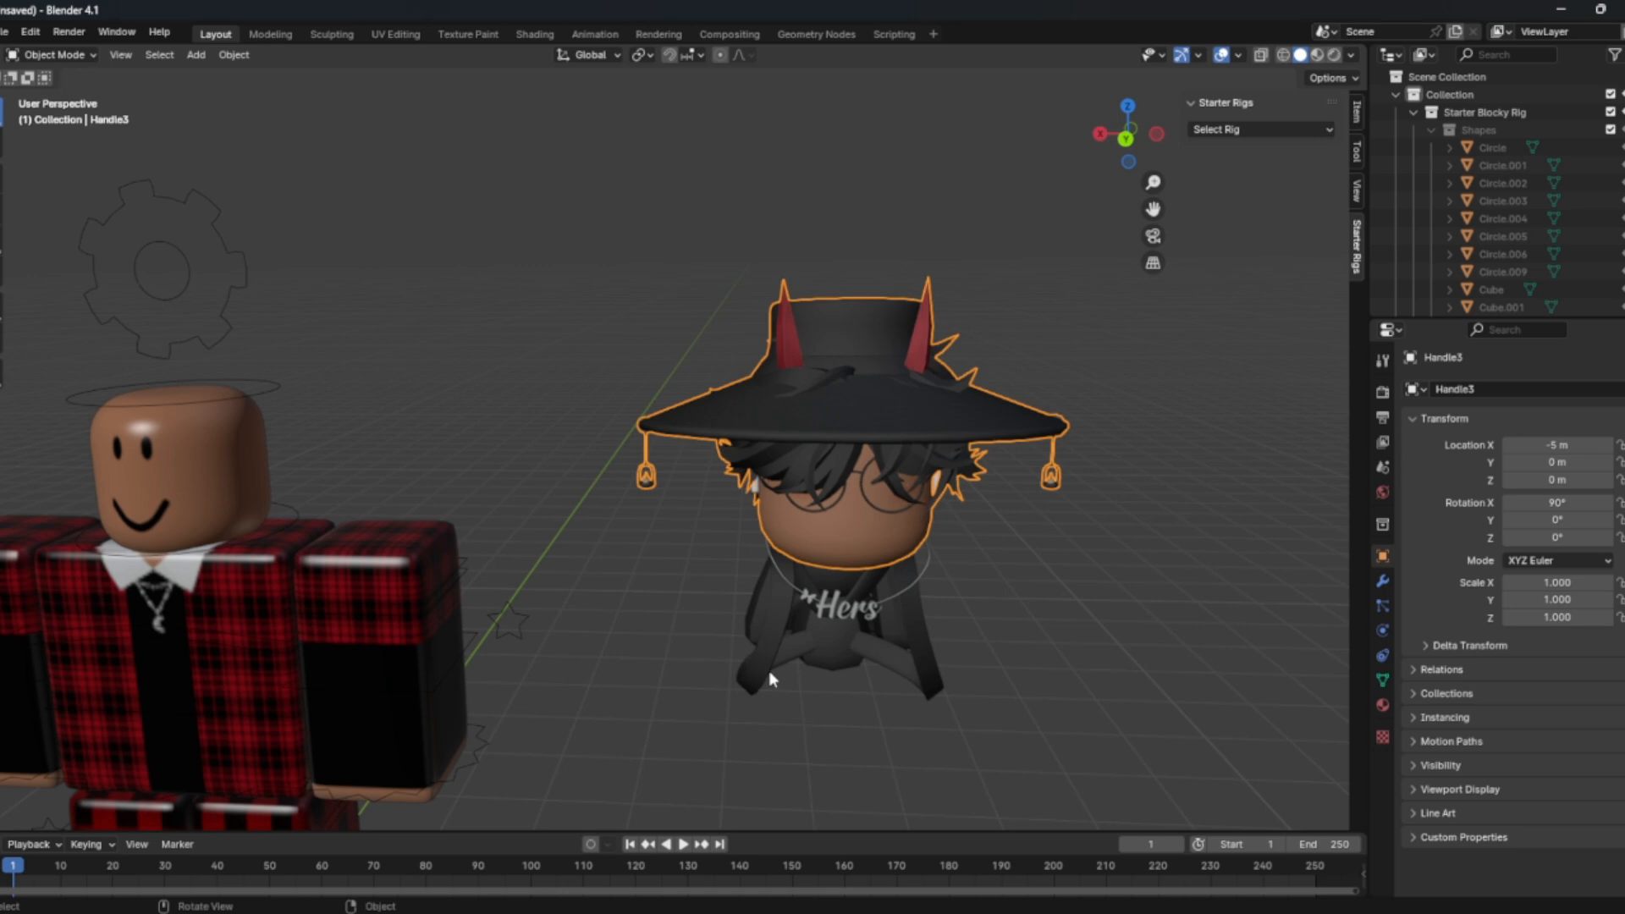
Move the joined head accessories, the necklace and the backpack each 5 m along the X axis onto the rig
type("gx5")
key("Return")
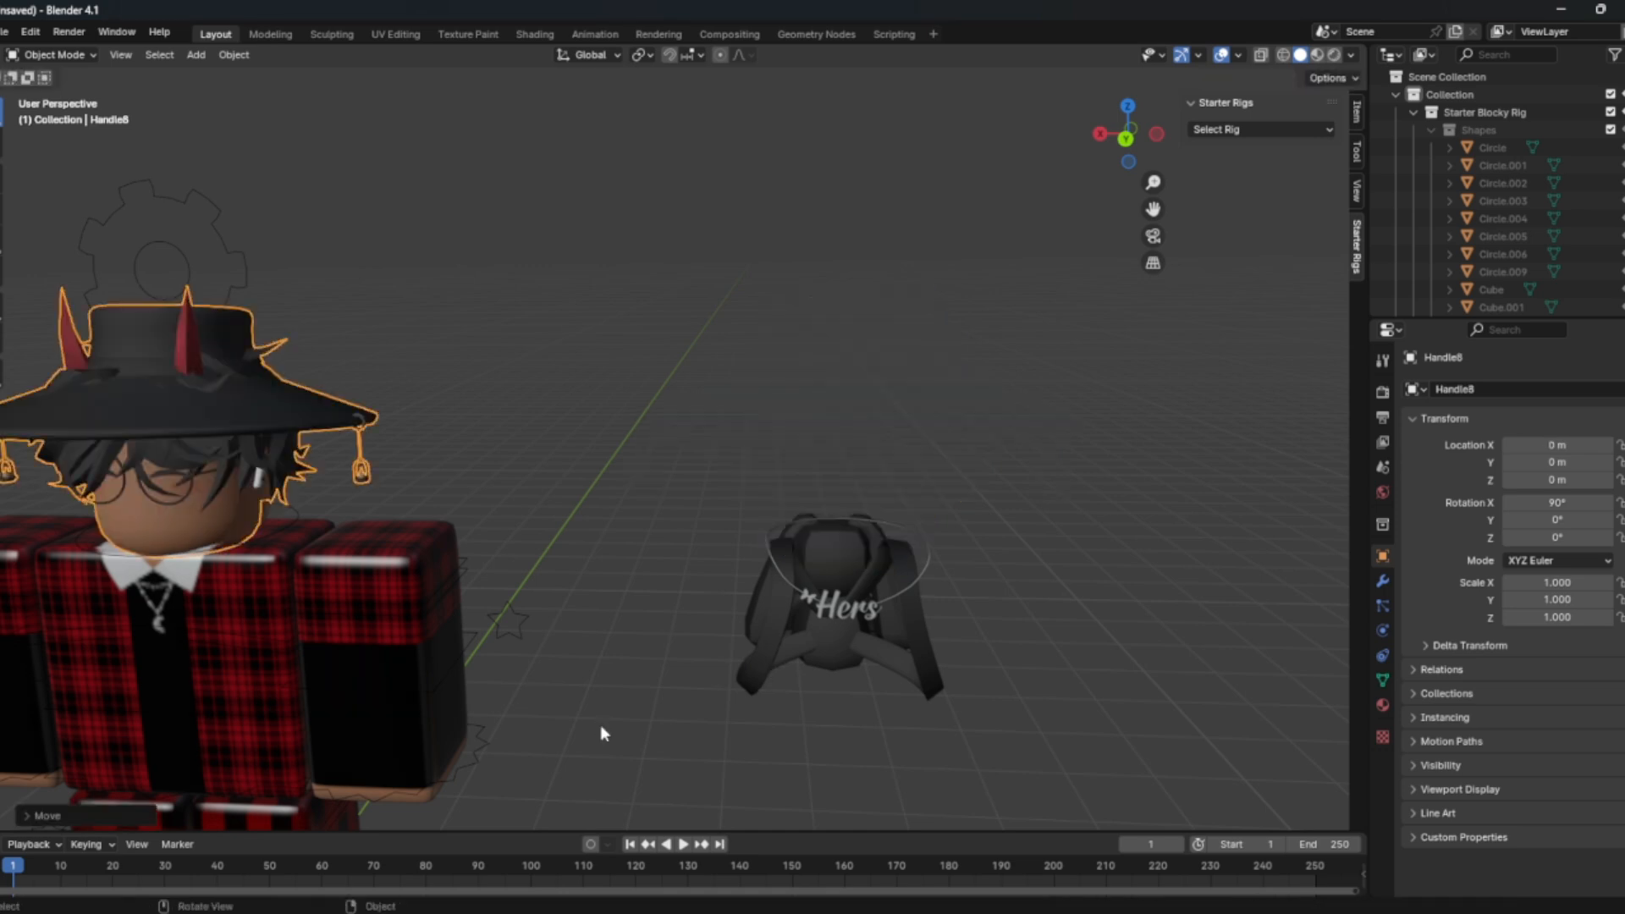
left_click(831, 604)
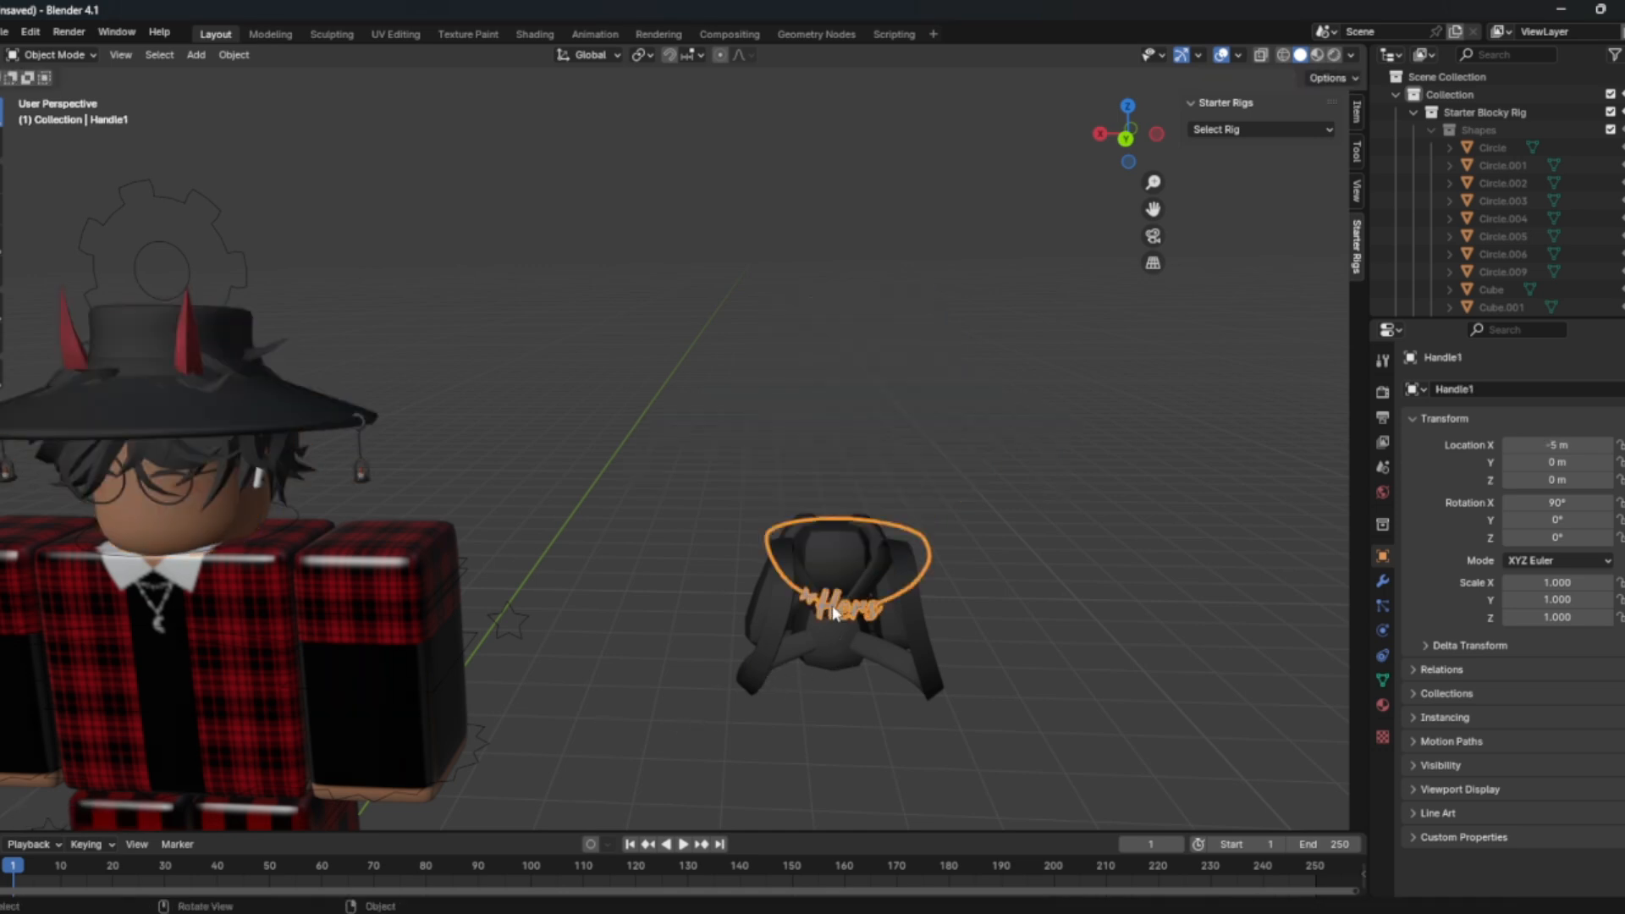
type("gx-5")
key("Return")
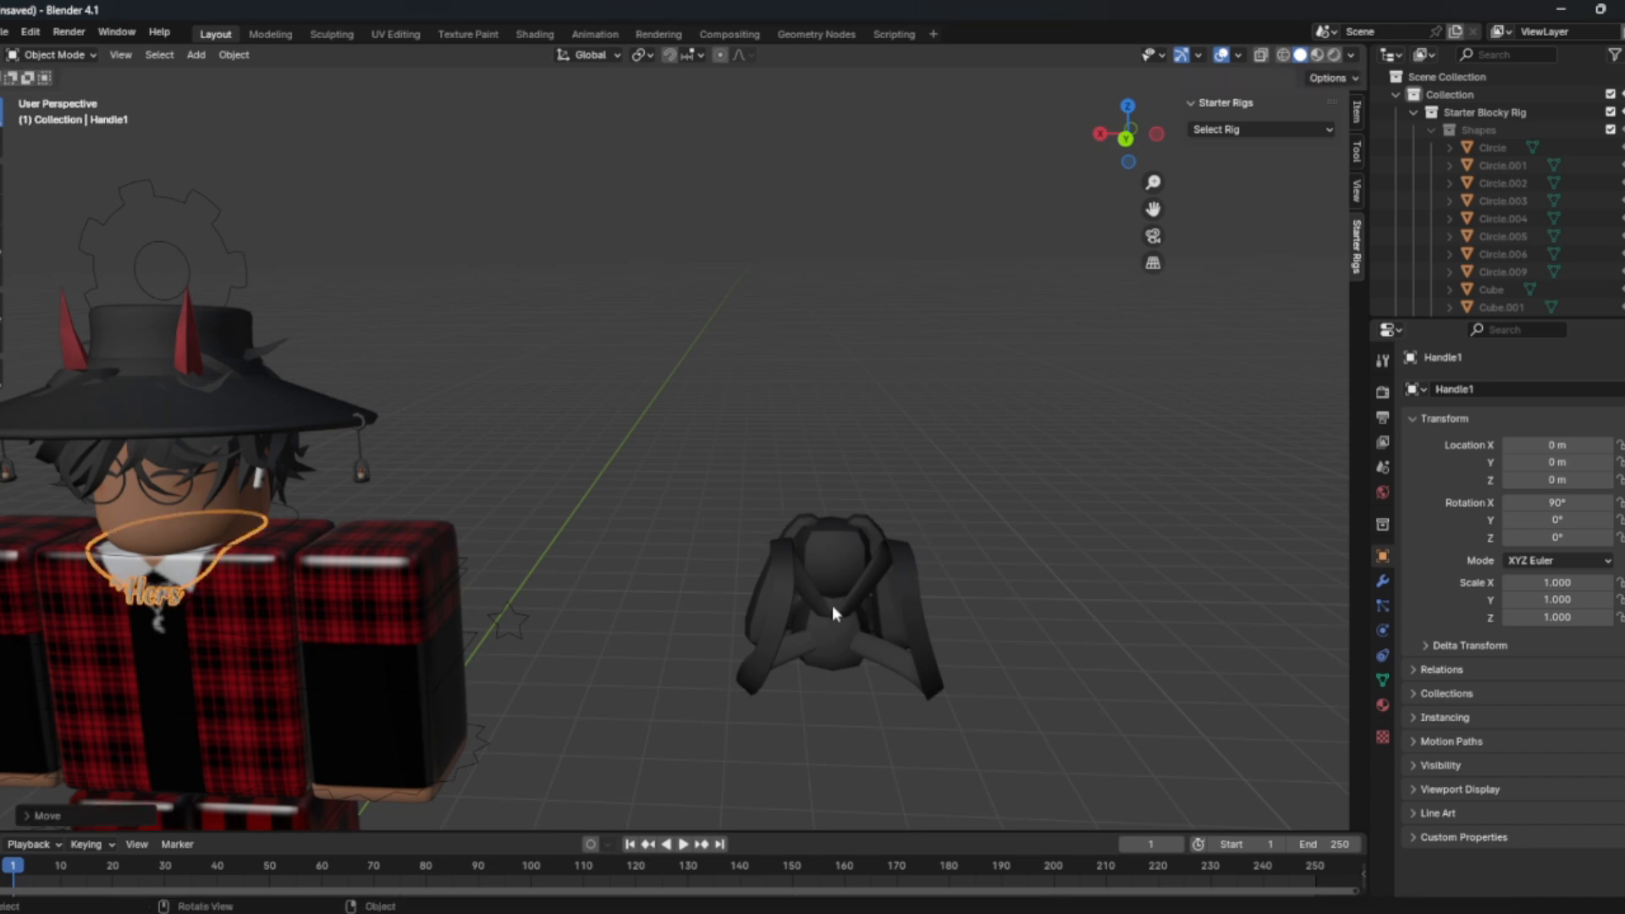
left_click(836, 637)
type("gx5")
key("Return")
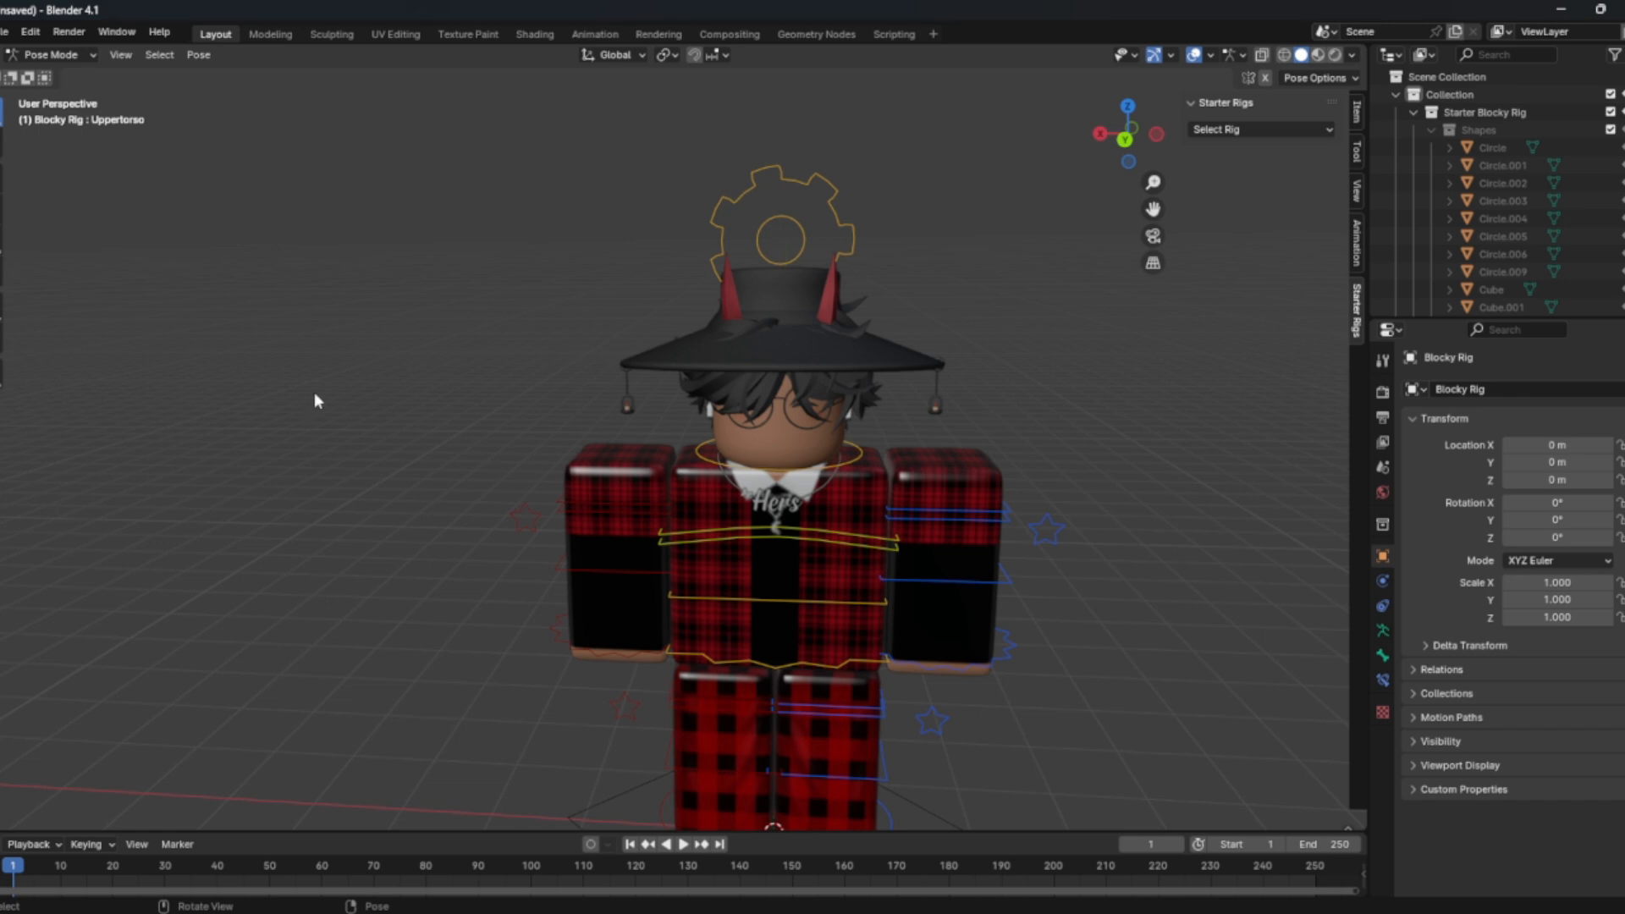
Parent the joined head accessories to the Blocky Rig's Head bone using the Bone option
key("shift+grave")
key("w")
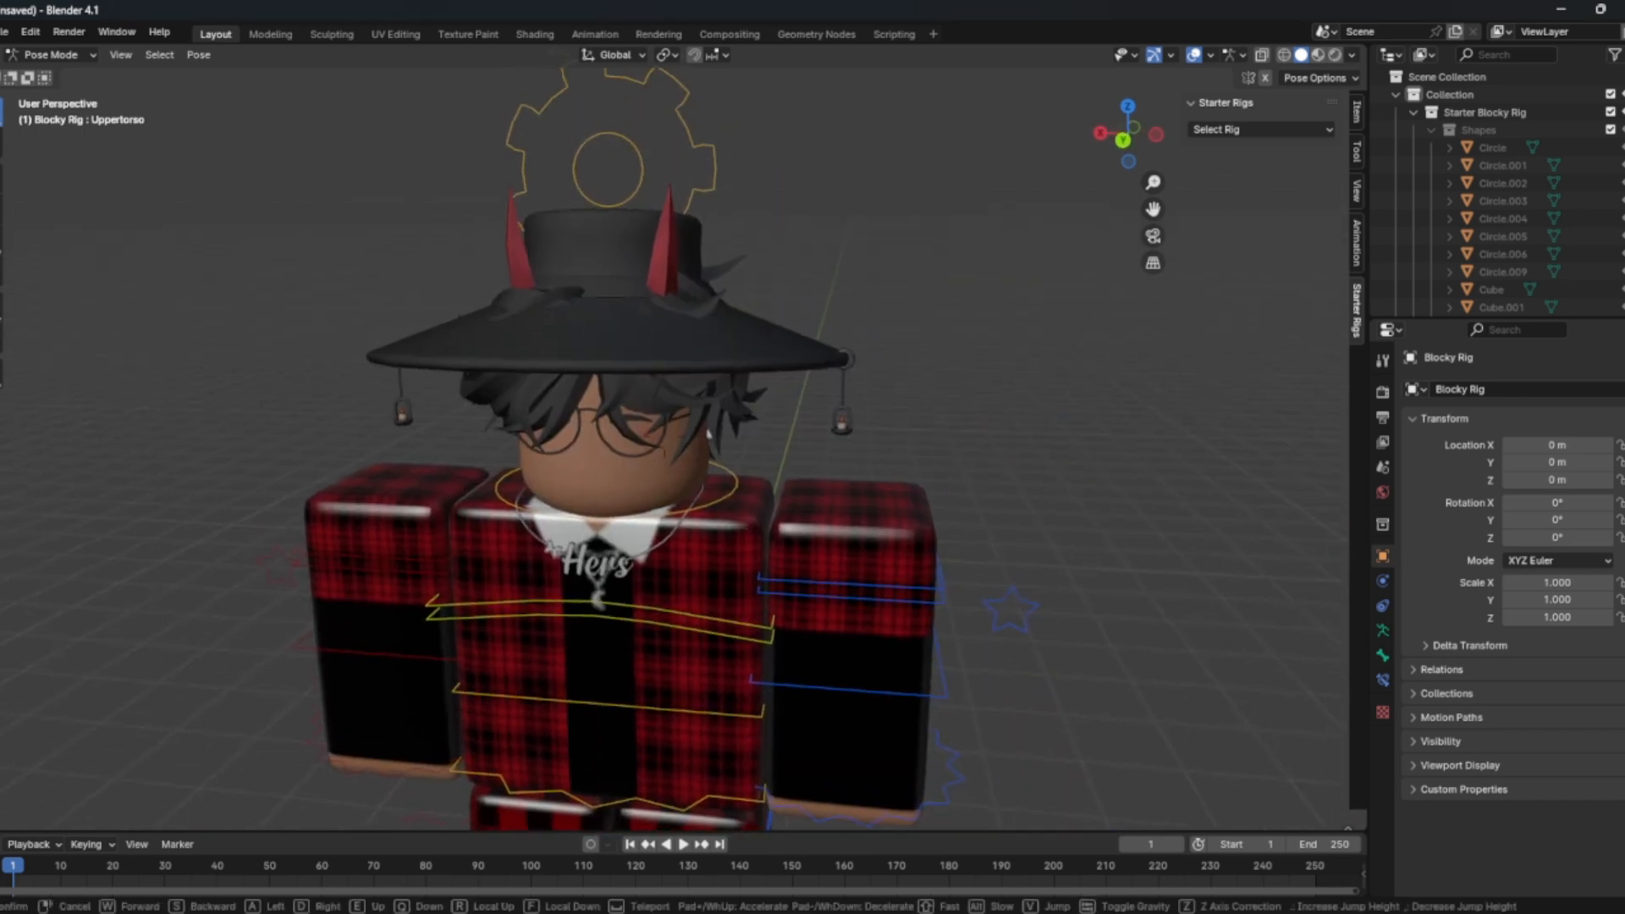
left_click(730, 323)
key("ctrl+Tab")
left_click(667, 363)
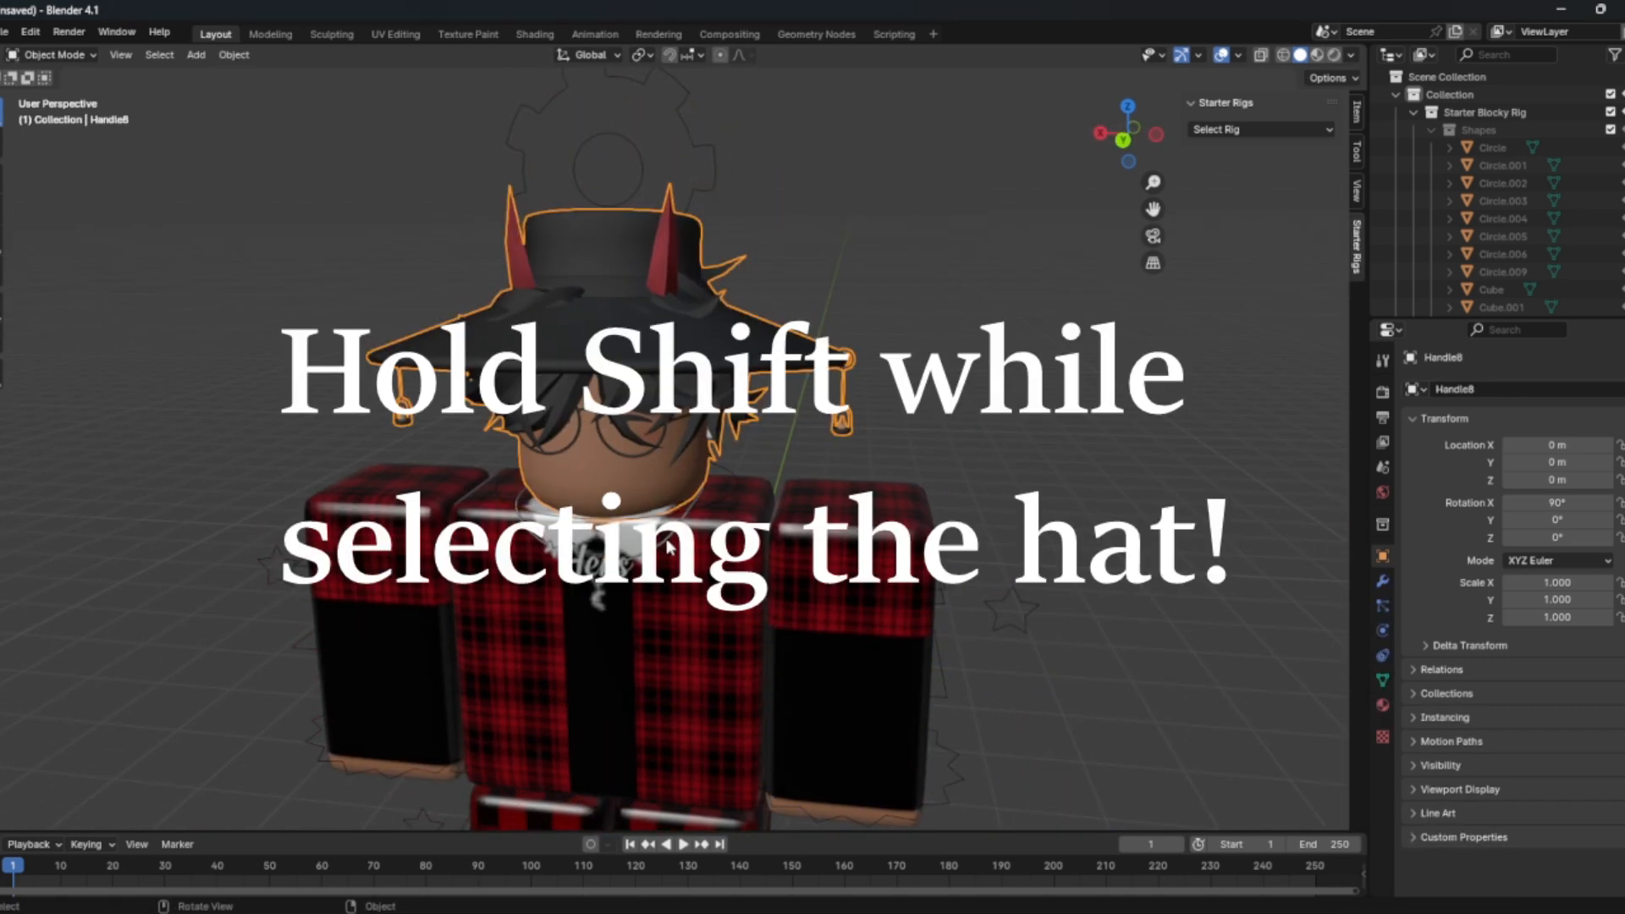
left_click(712, 508, "shift")
key("ctrl+Tab")
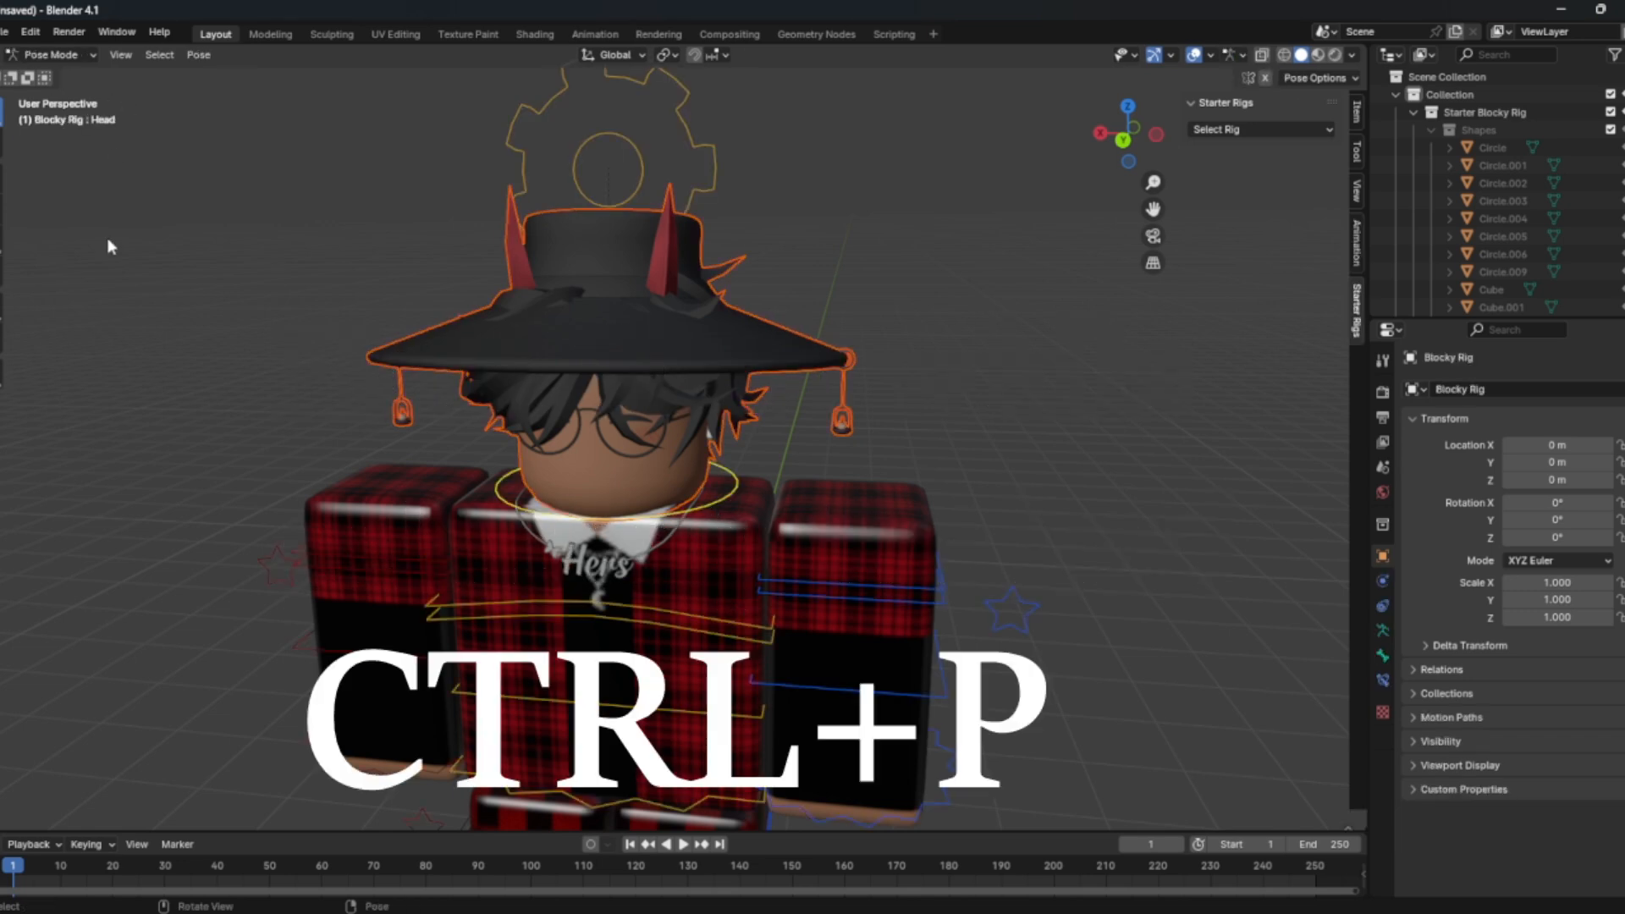
key("ctrl+p")
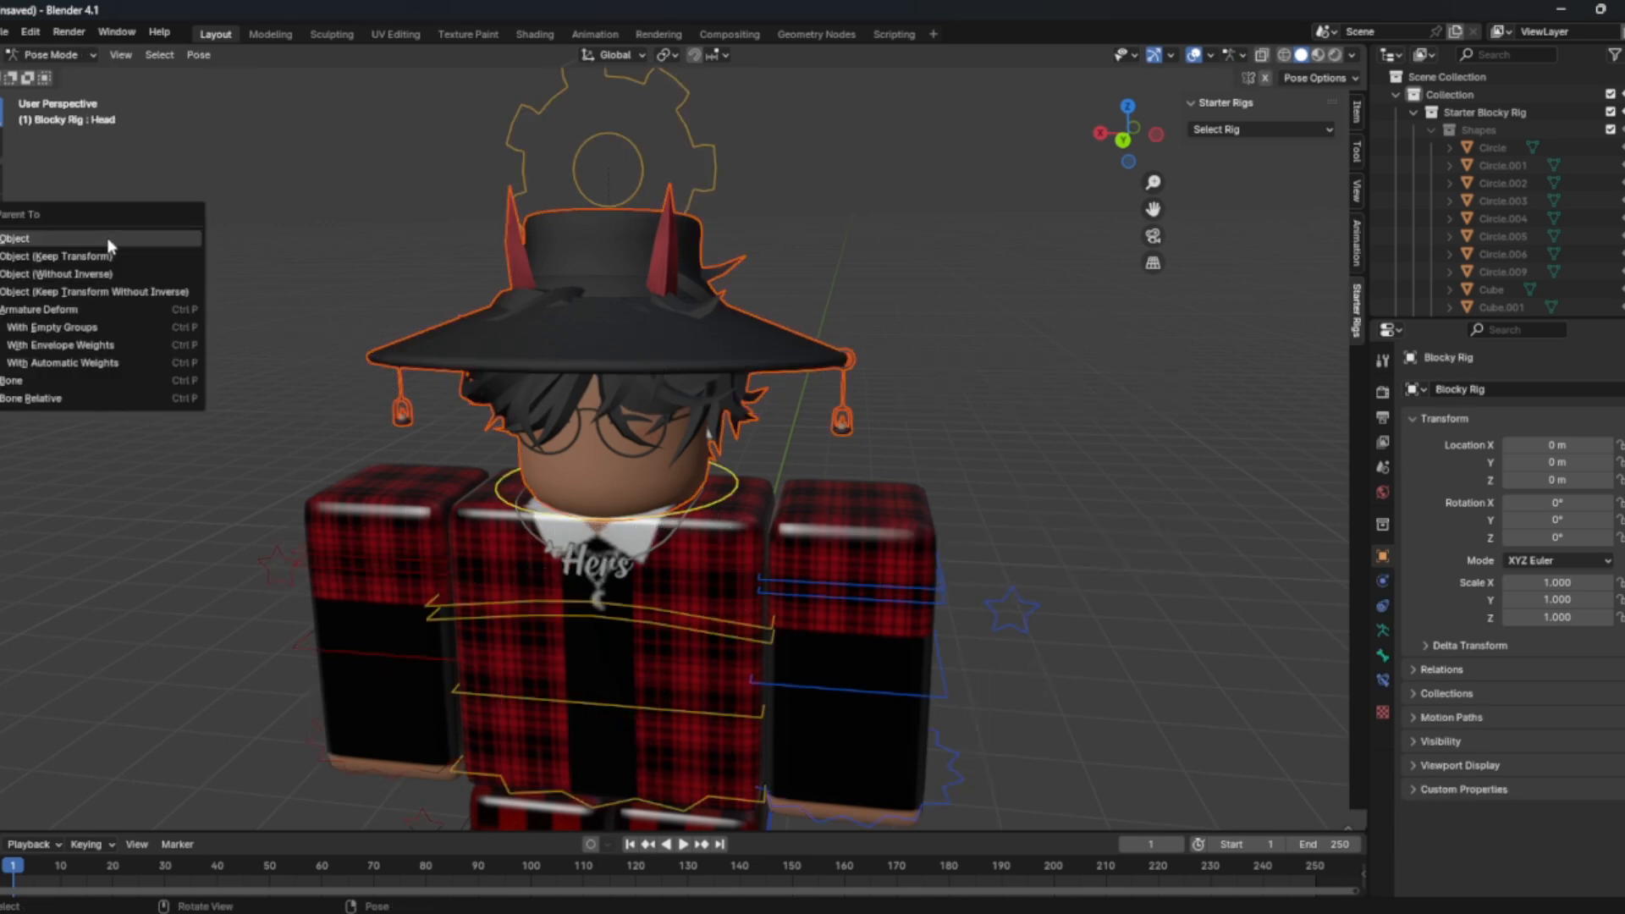
left_click(108, 383)
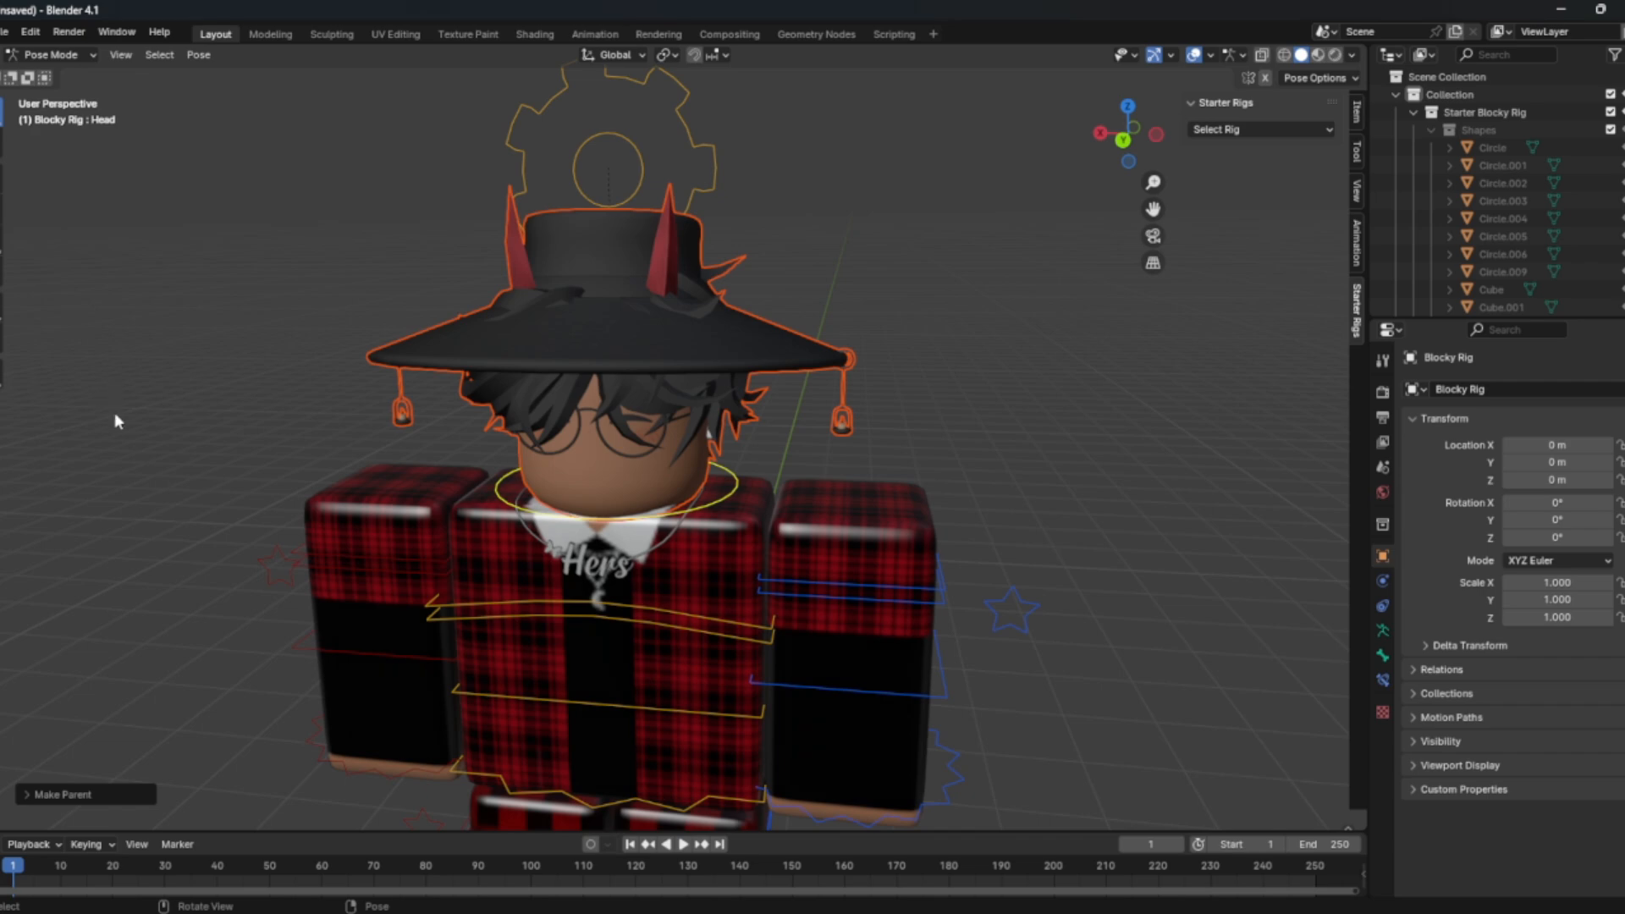
Rotate the Head bone to test the attached hat and hair, and revert the rotation
left_click(704, 525)
key("r")
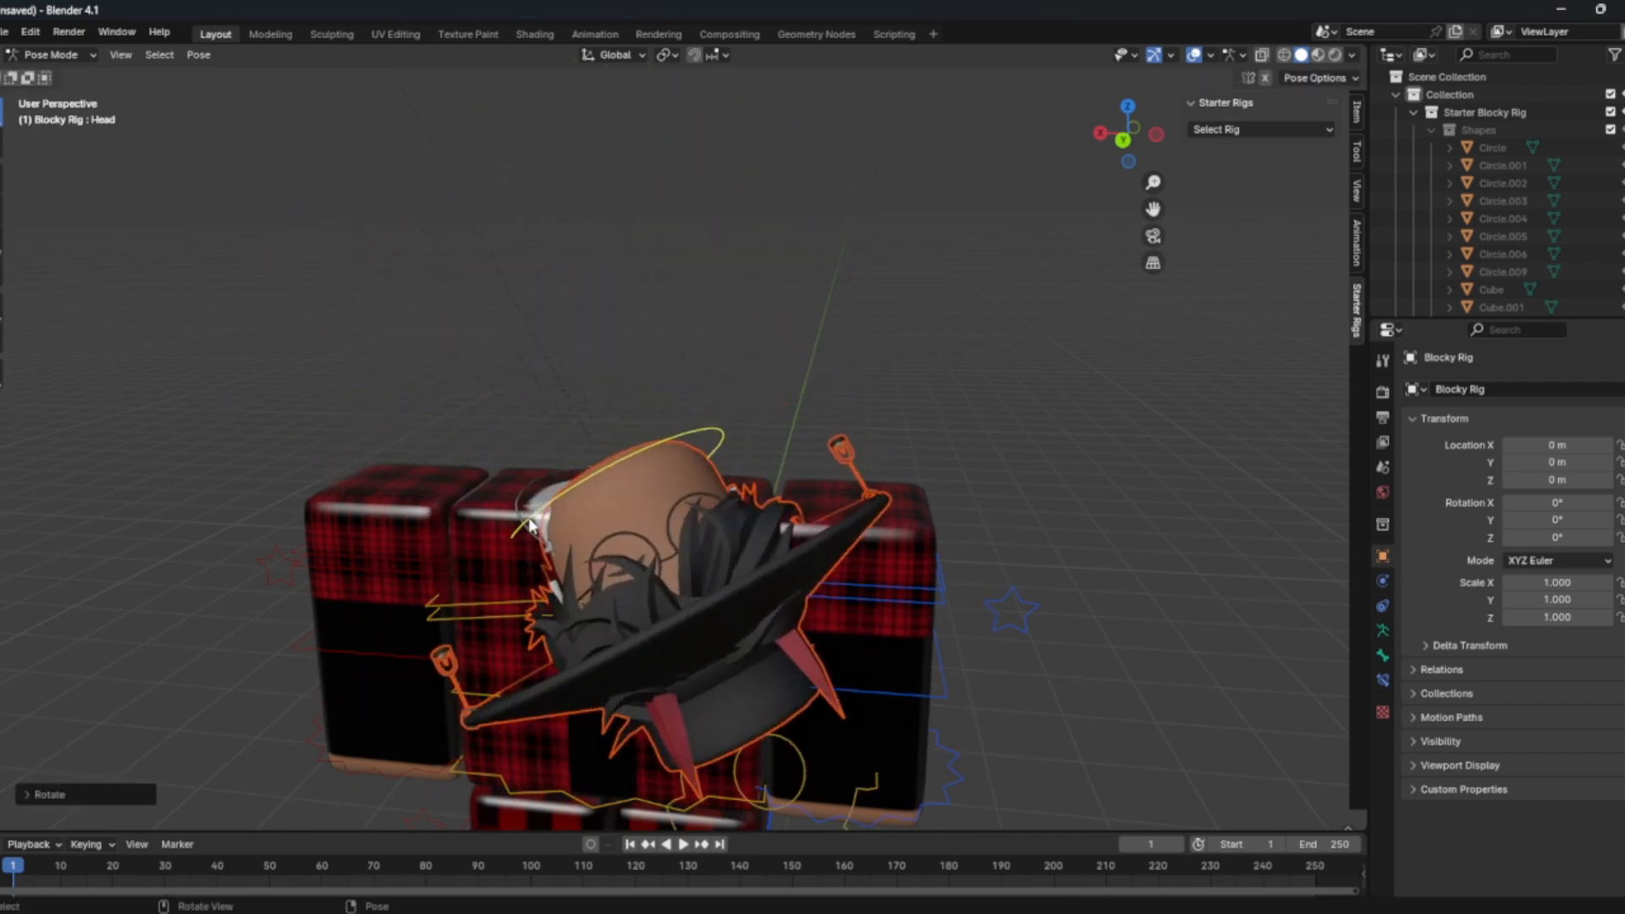
key("Escape")
Parent the necklace to the rig's Uppertorso bone using the Bone option
left_click(617, 571)
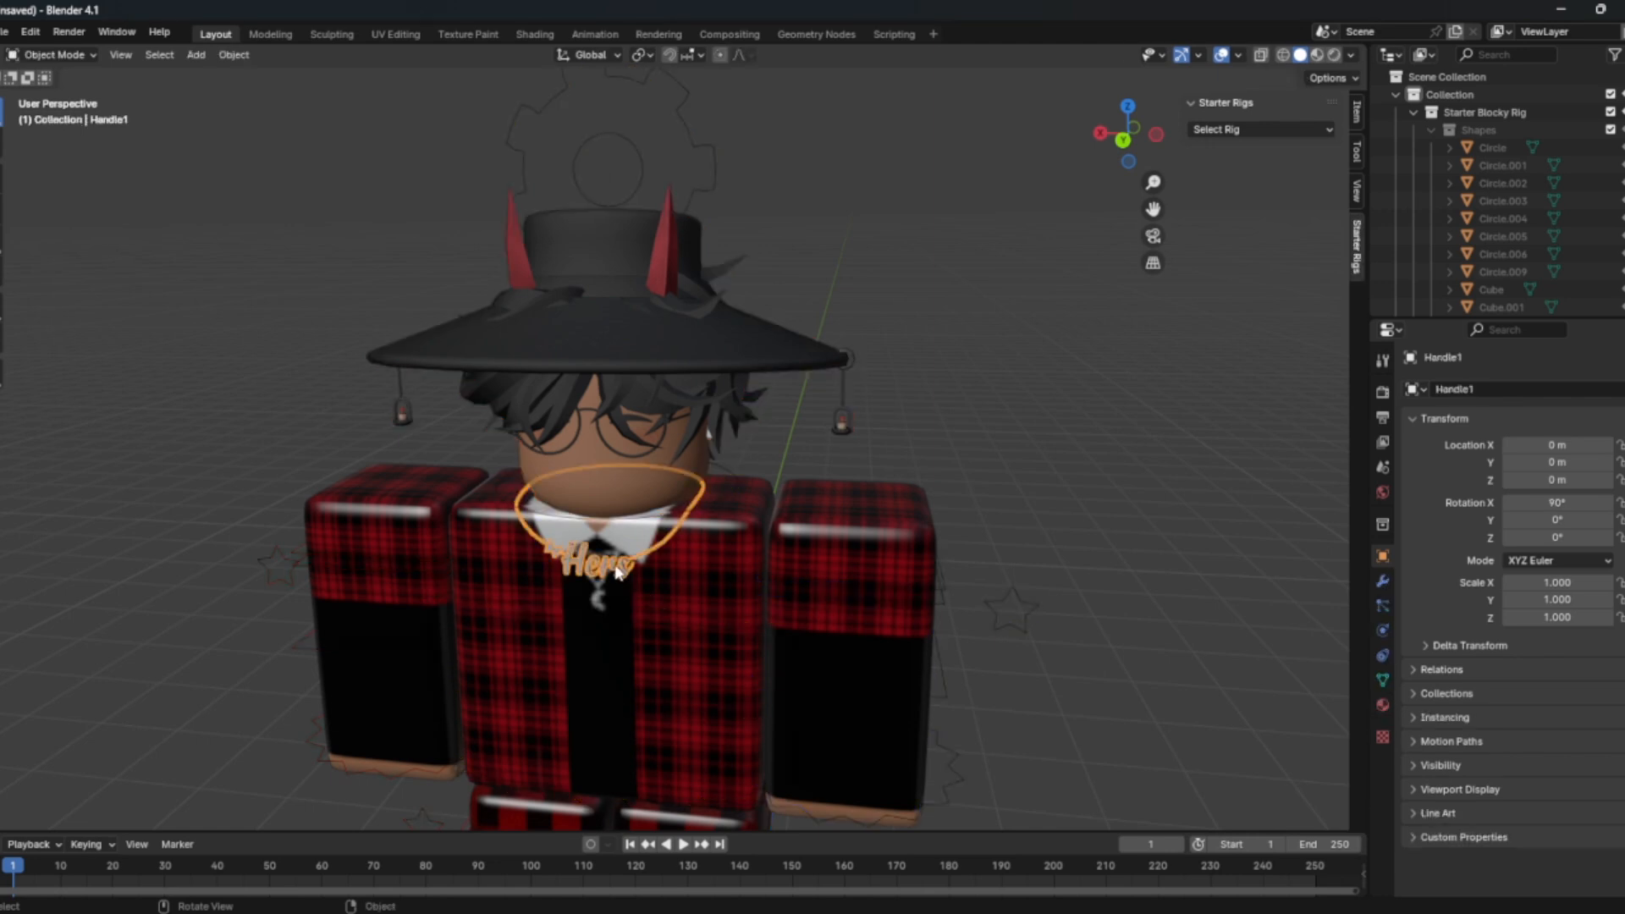
left_click(689, 615)
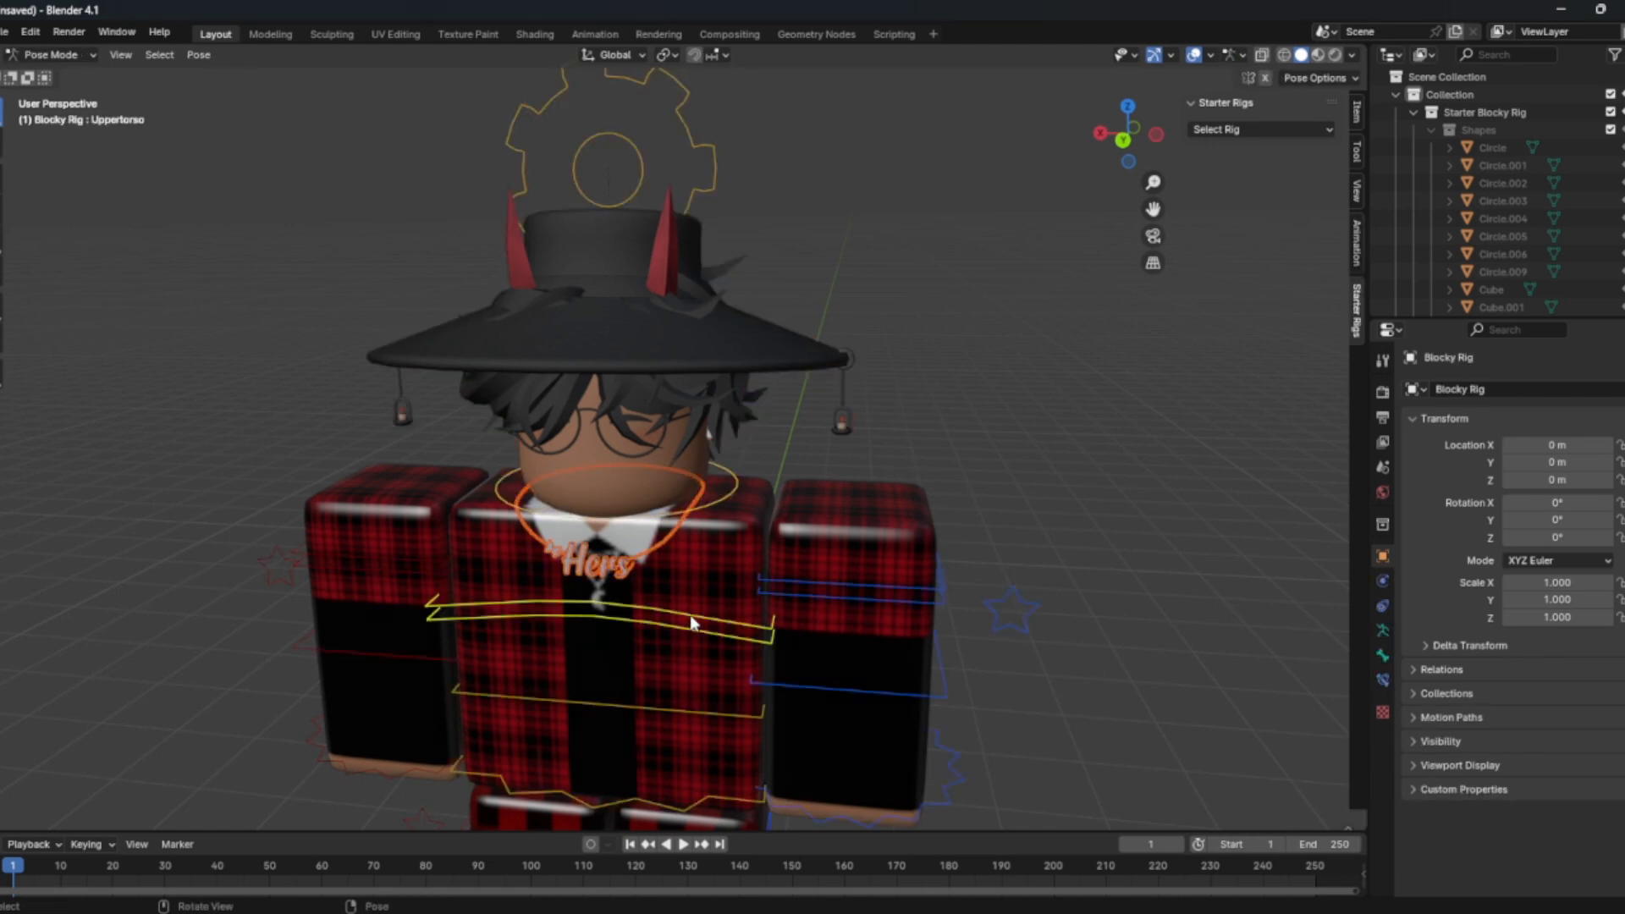
key("ctrl+p")
left_click(689, 615)
Rotate the Uppertorso bone to test the attached necklace, and undo the rotation
key("r")
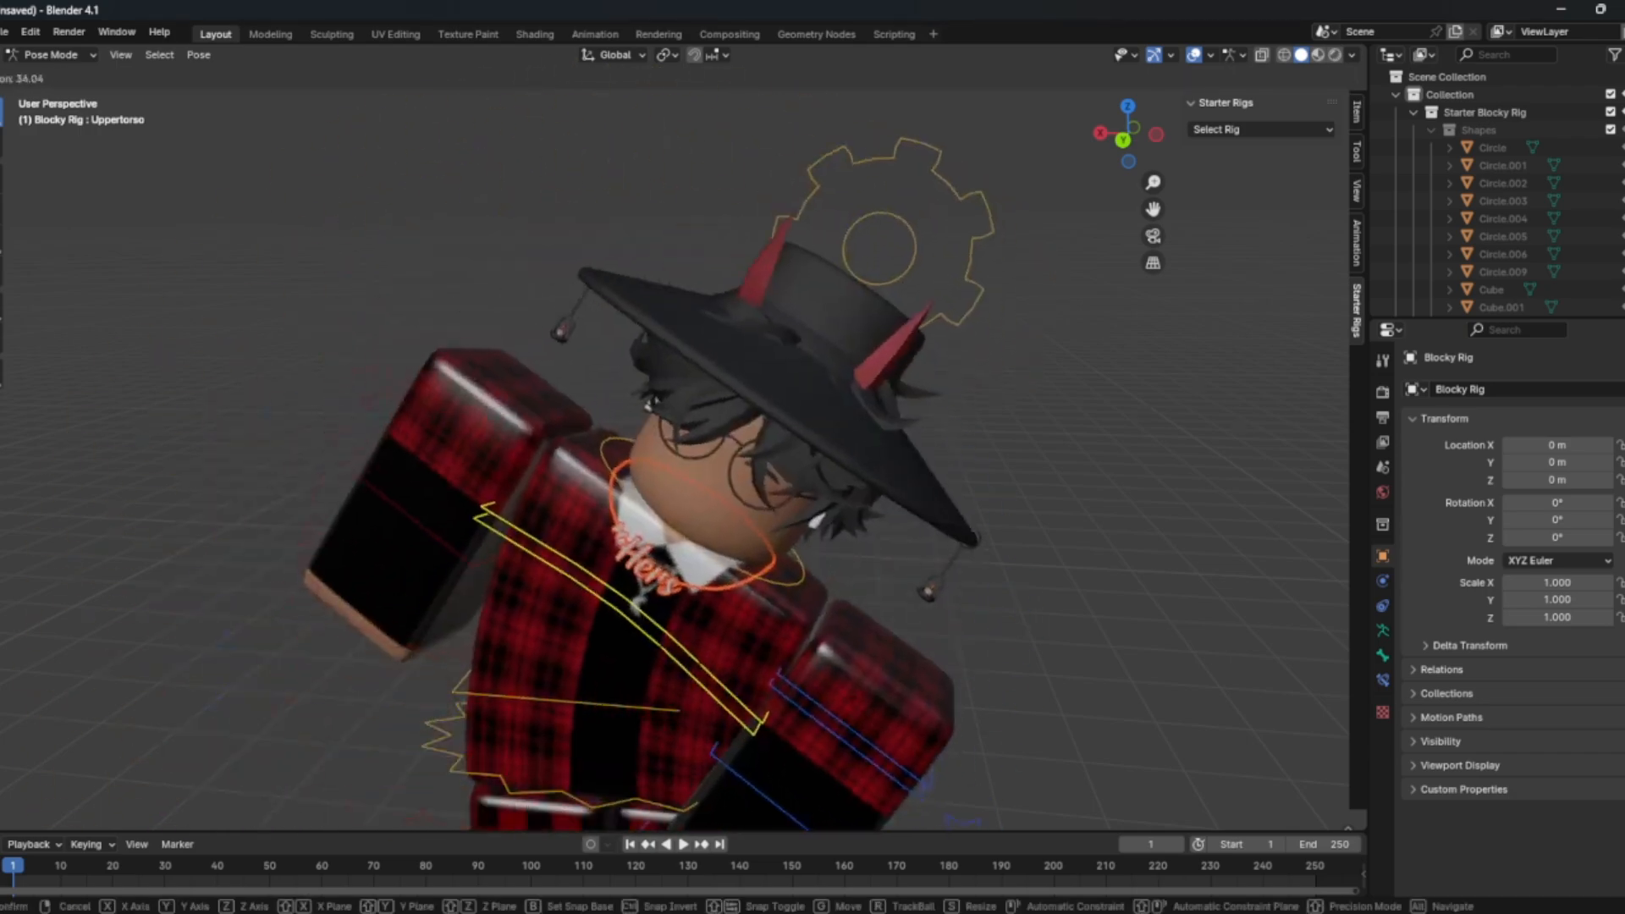
left_click(1015, 653)
key("ctrl+z")
Parent the bunny backpack to the rig's Uppertorso bone using the Bone option
middle_click_drag(936, 650, 799, 680)
scroll(799, 680, "up", 4)
left_click(798, 679)
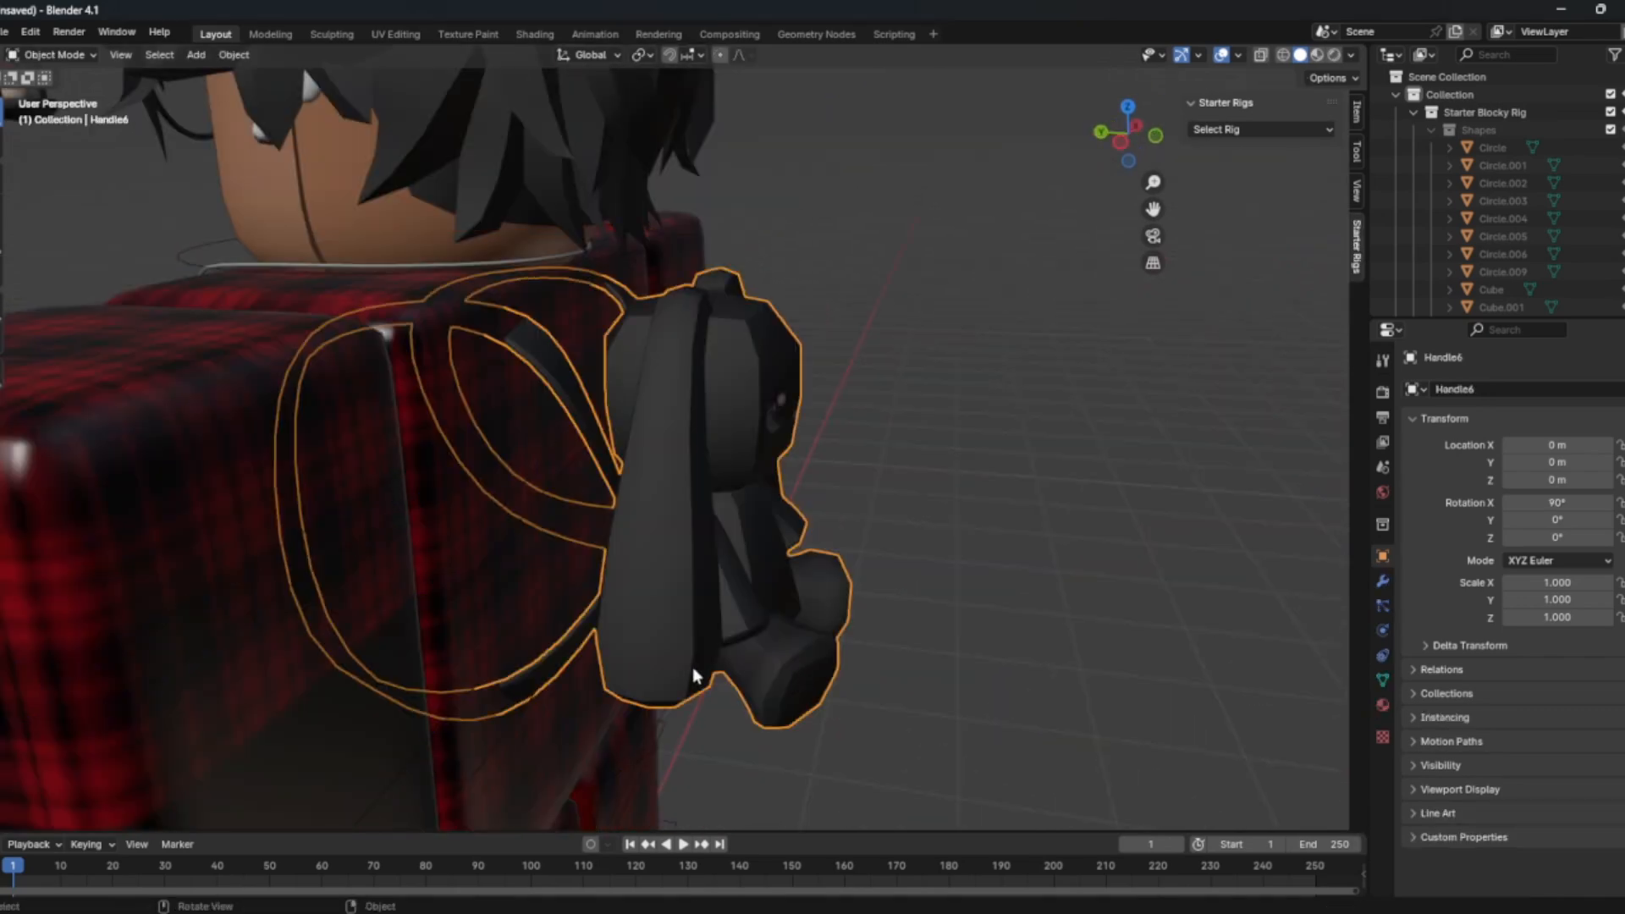
left_click(519, 491)
key("ctrl+p")
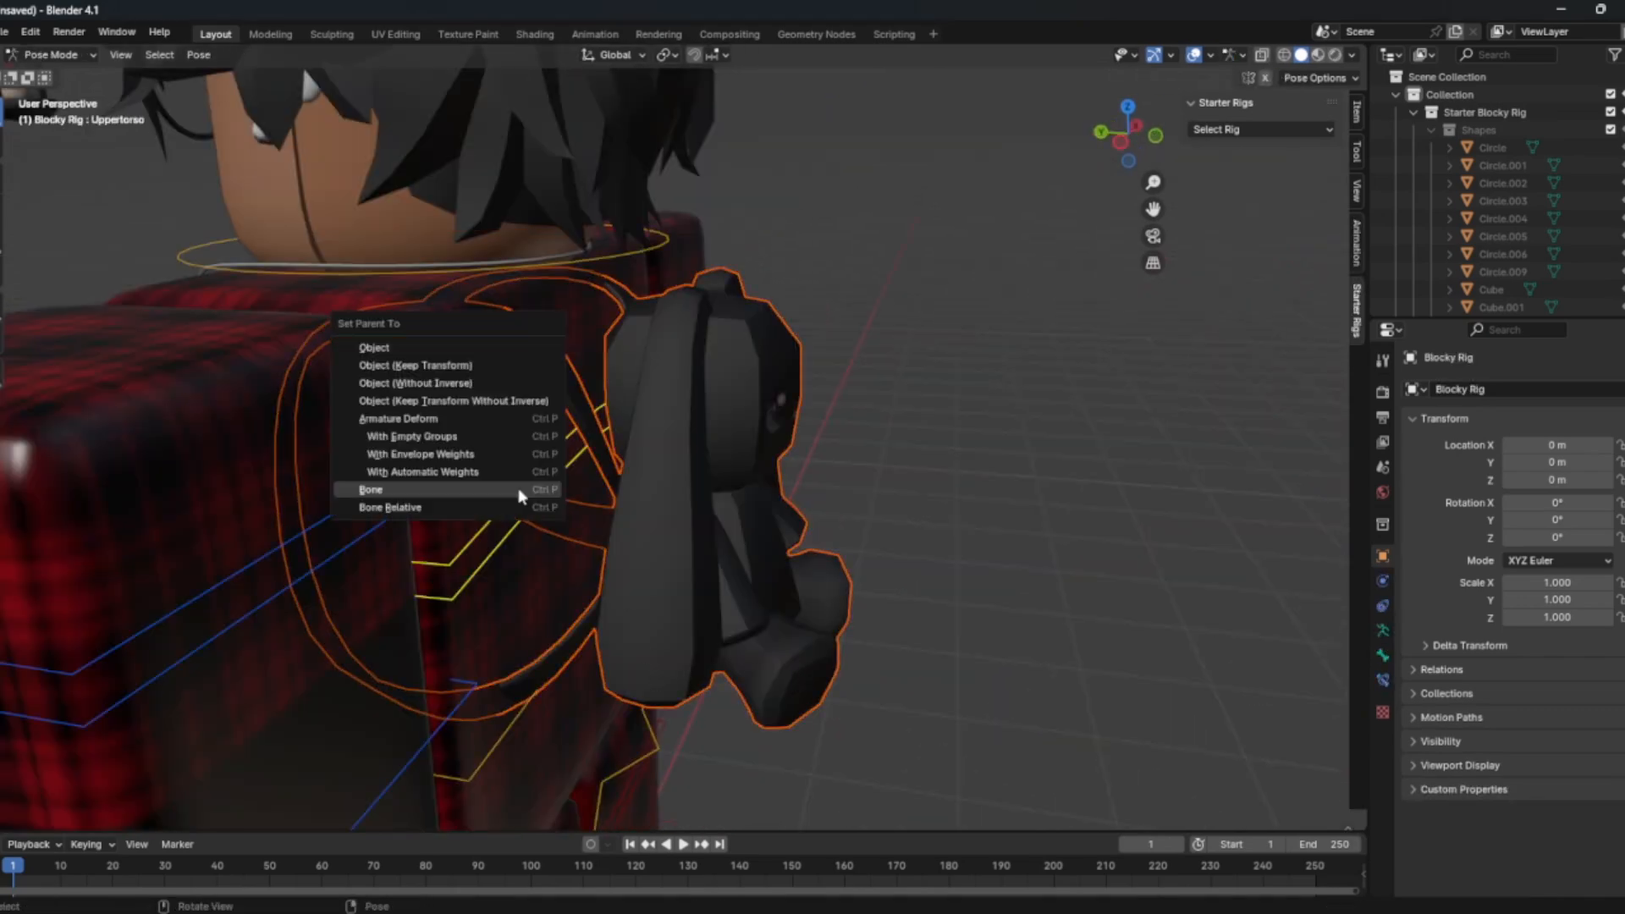
left_click(520, 497)
Examine the whole rig with its attached accessories from the front and at an angle
key("shift+grave")
key("s")
key("d")
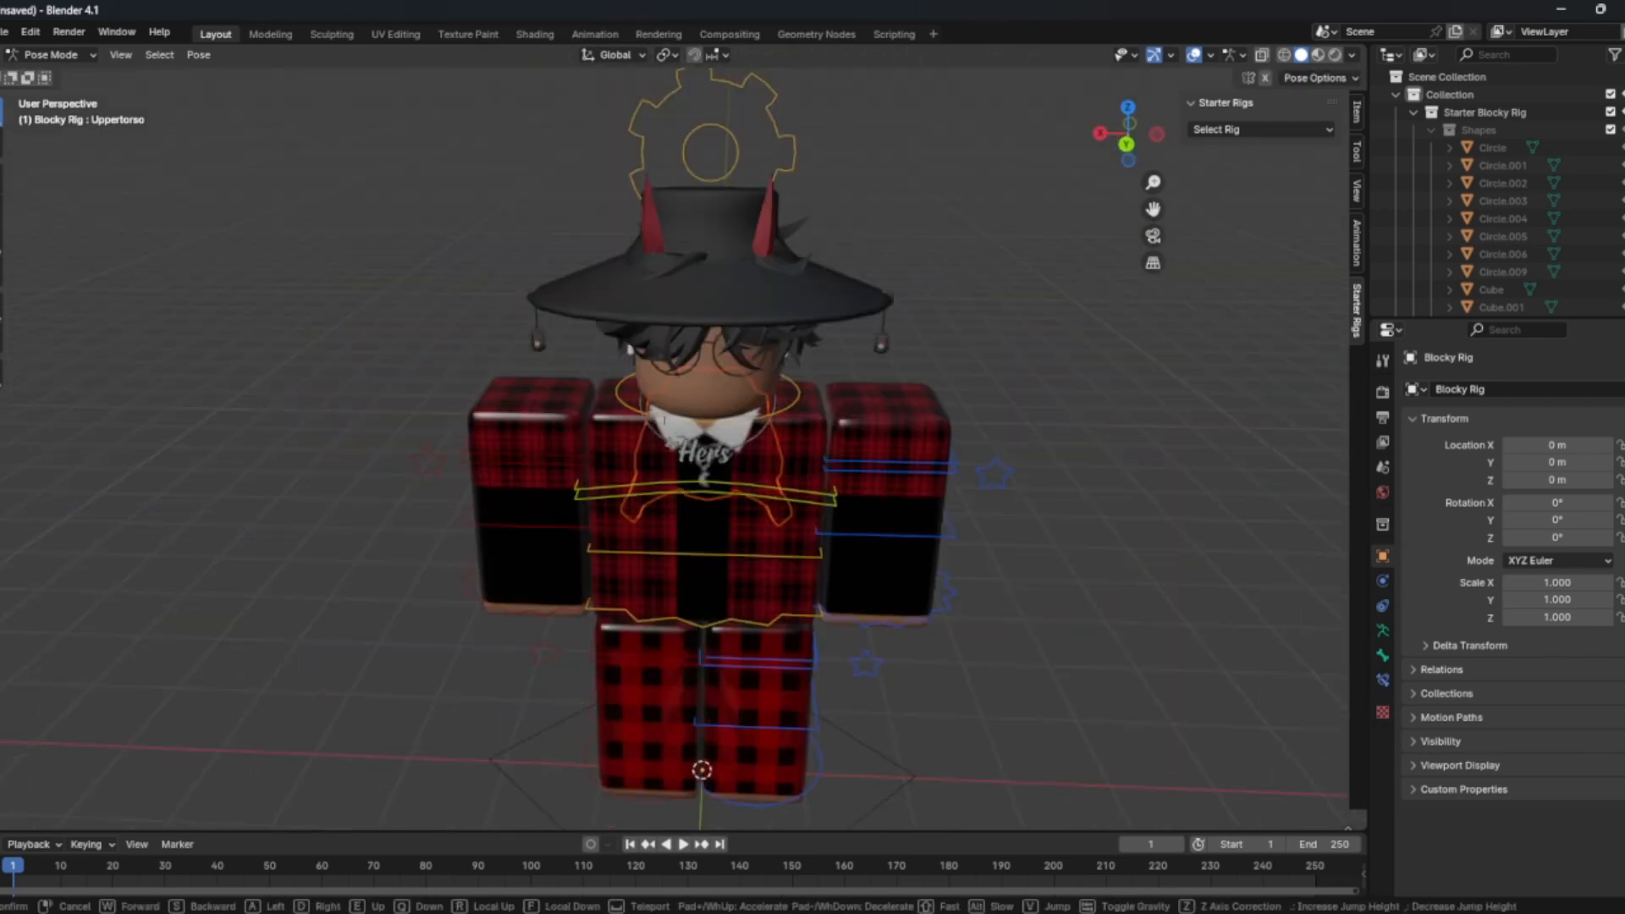
key("w")
key("s")
key("q")
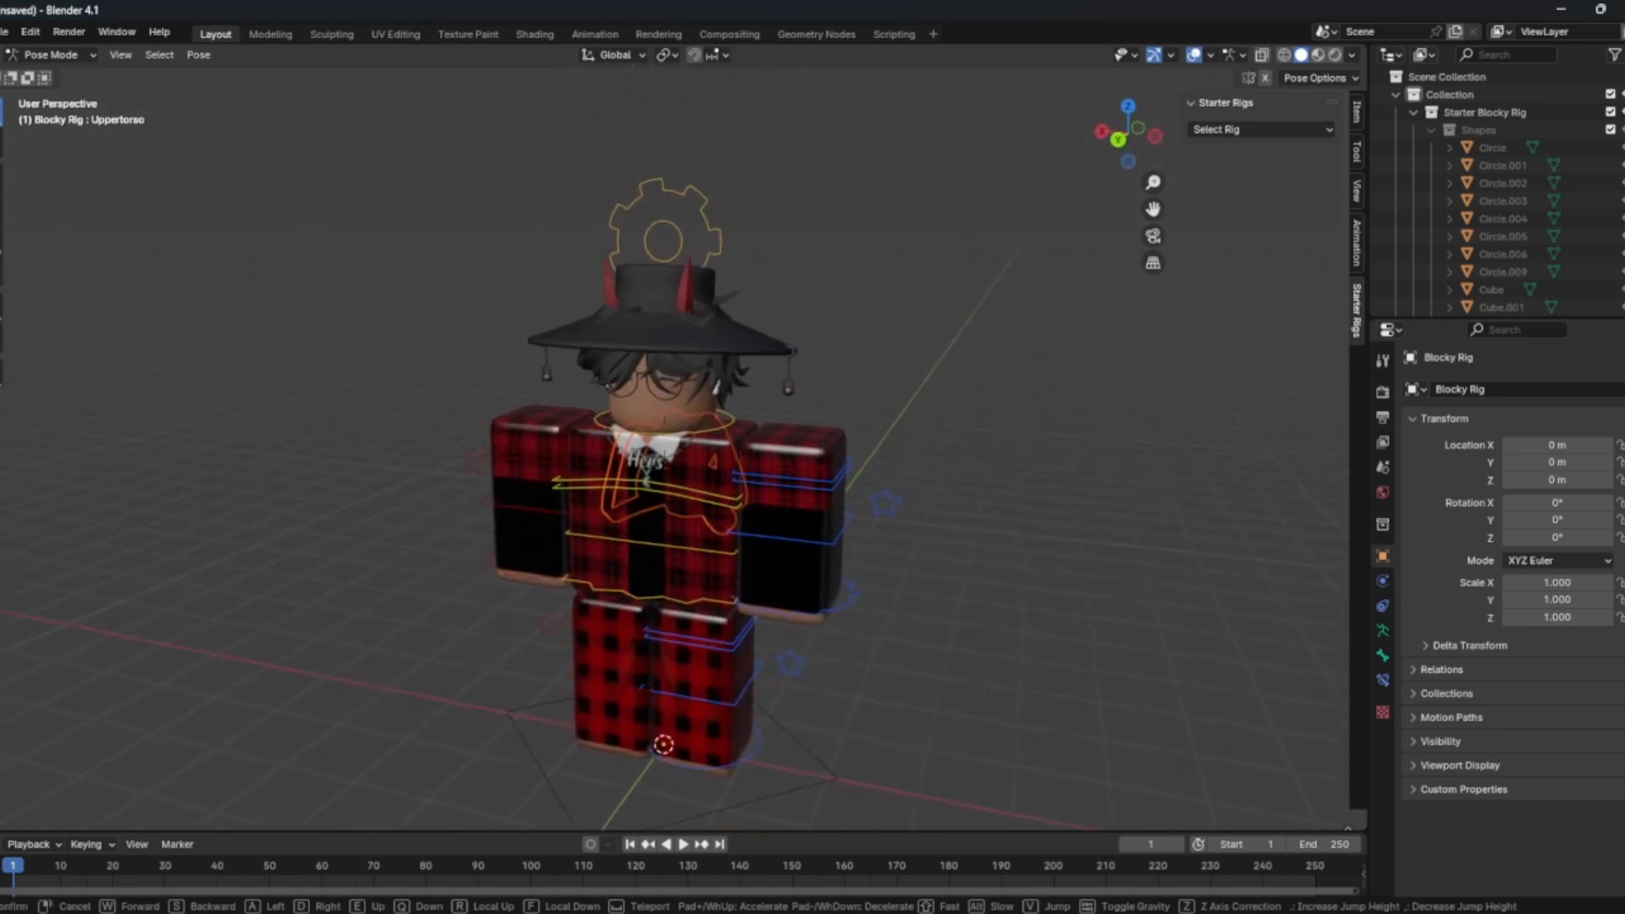
key("w")
left_click(1139, 629)
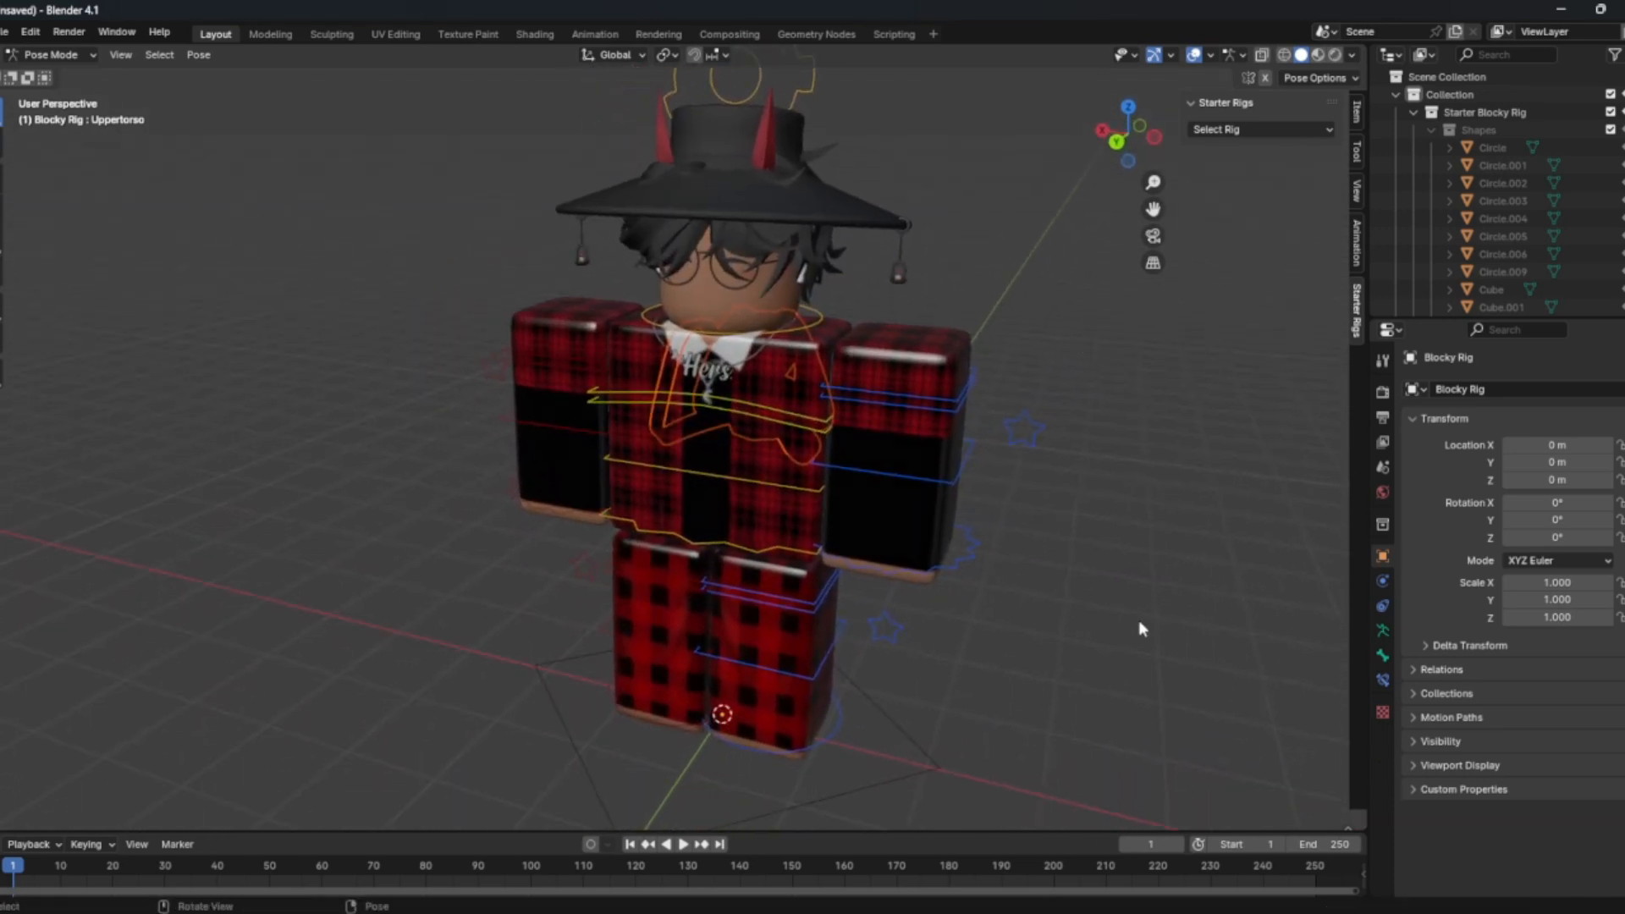
key("shift+grave")
key("s")
left_click(1127, 576)
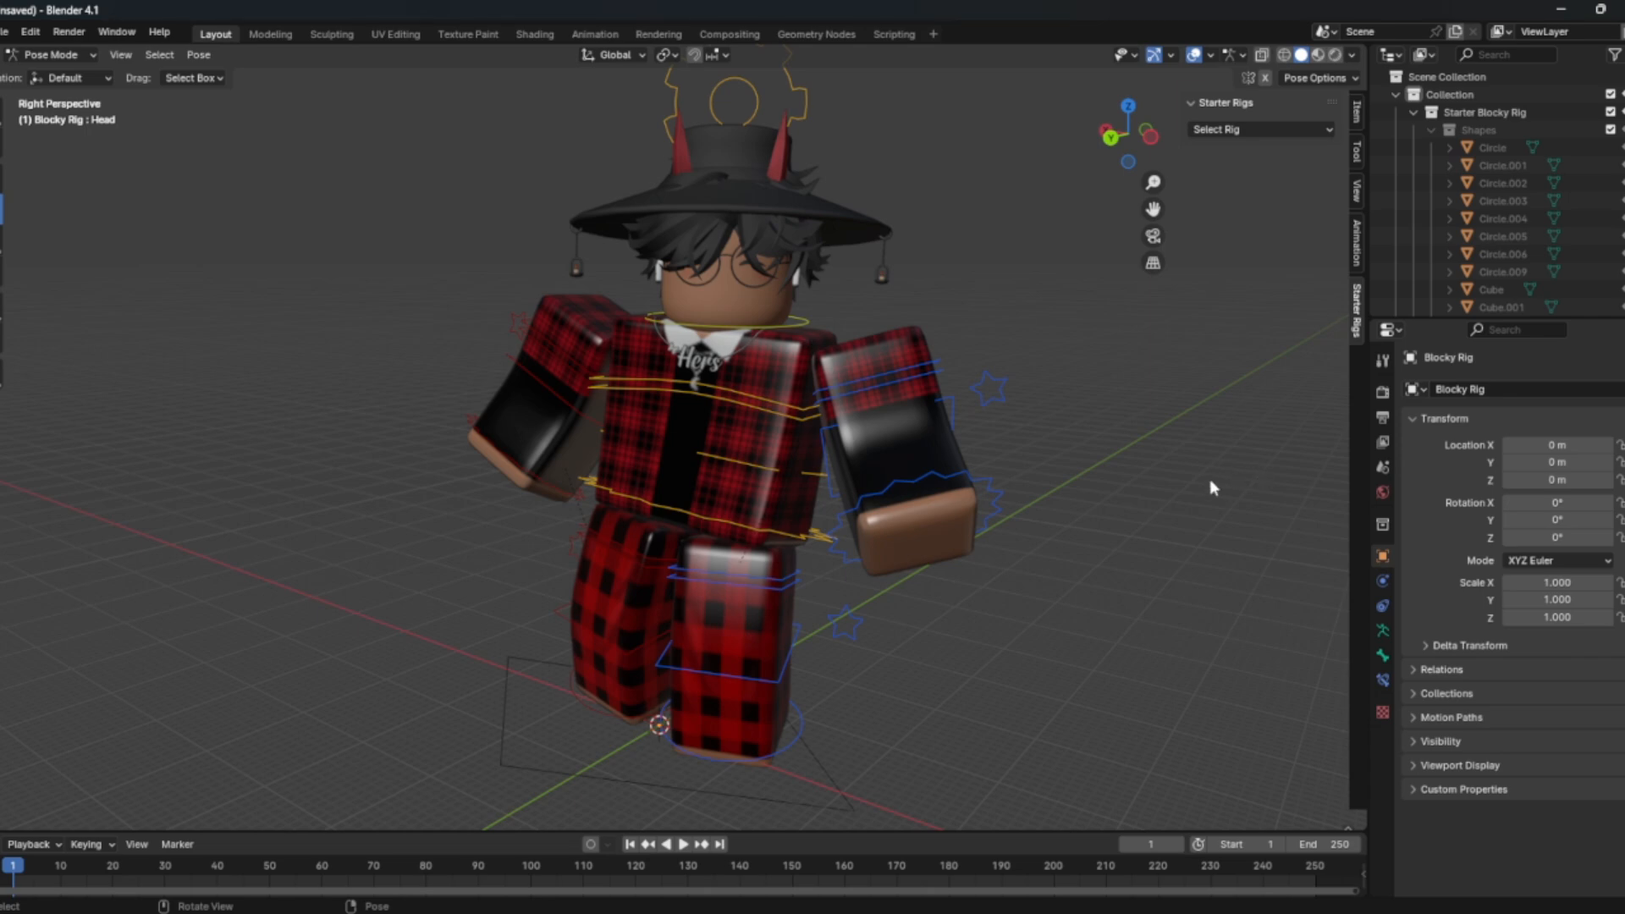
Append the Camera, Empty, Lightroom stuff and Lights objects from lightroom.blend
left_click(7, 31)
left_click(34, 240)
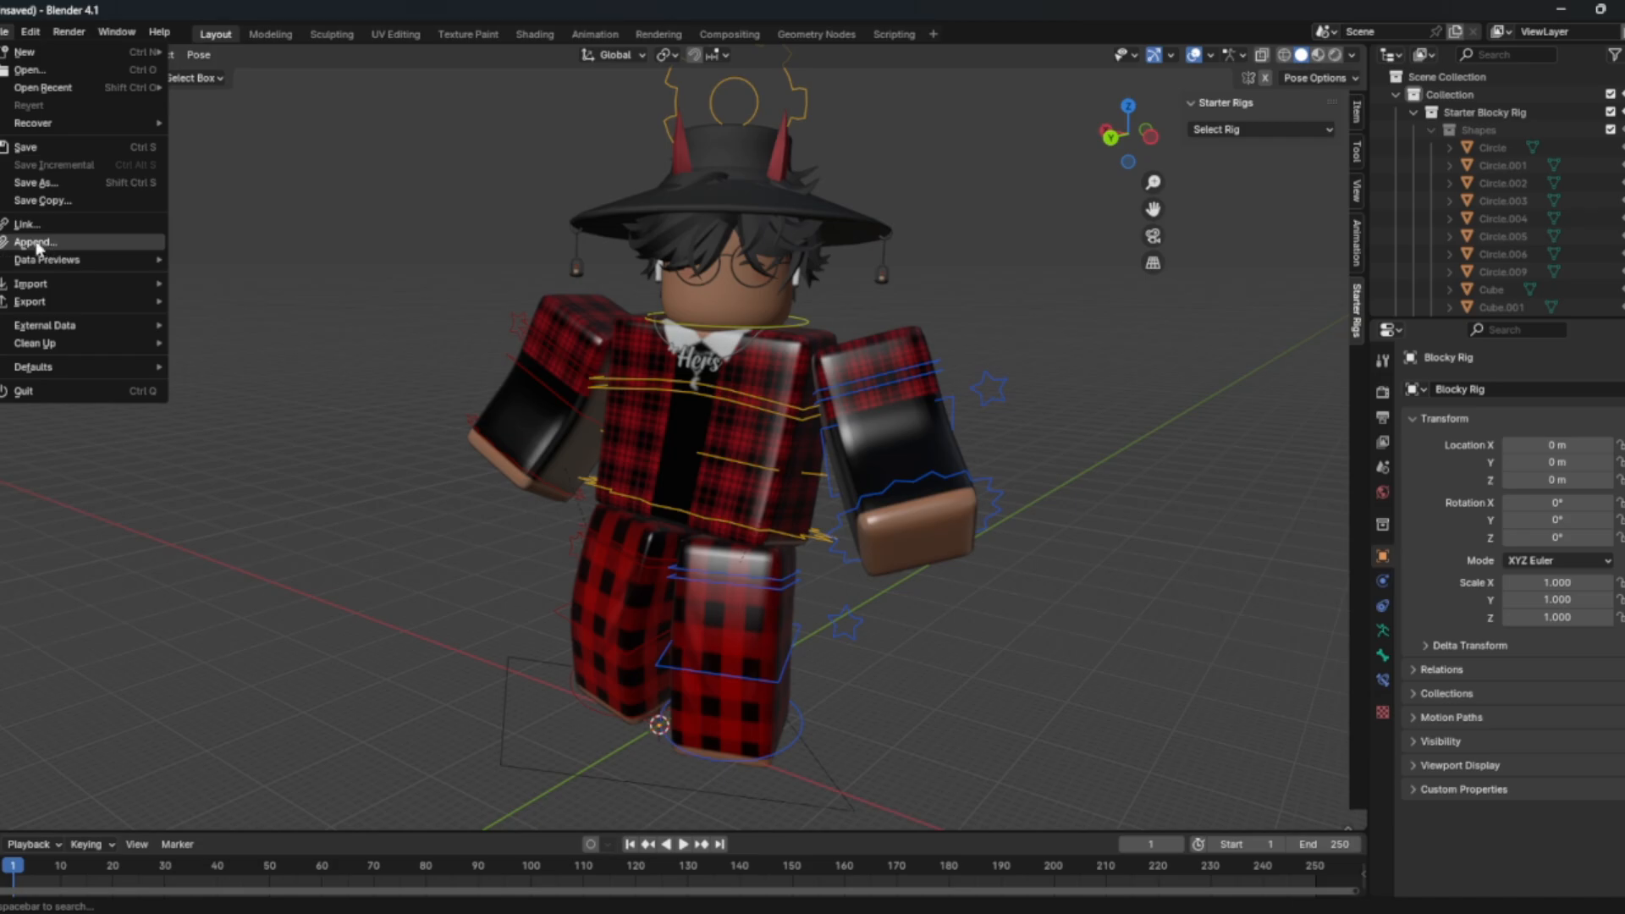
left_click(32, 239)
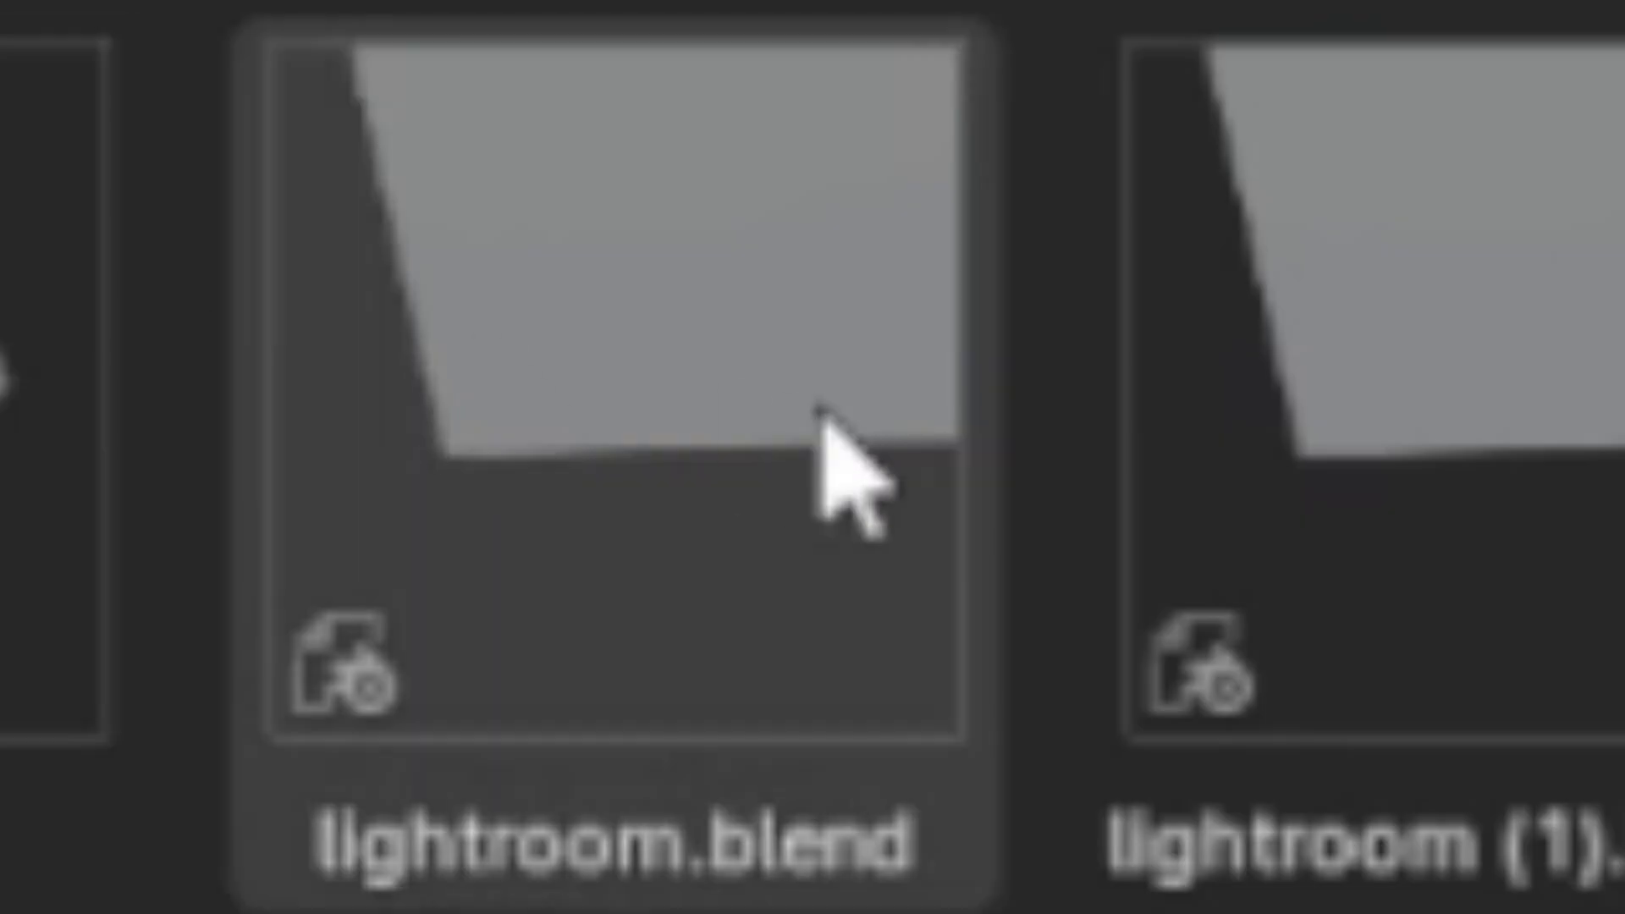
double_click(818, 411)
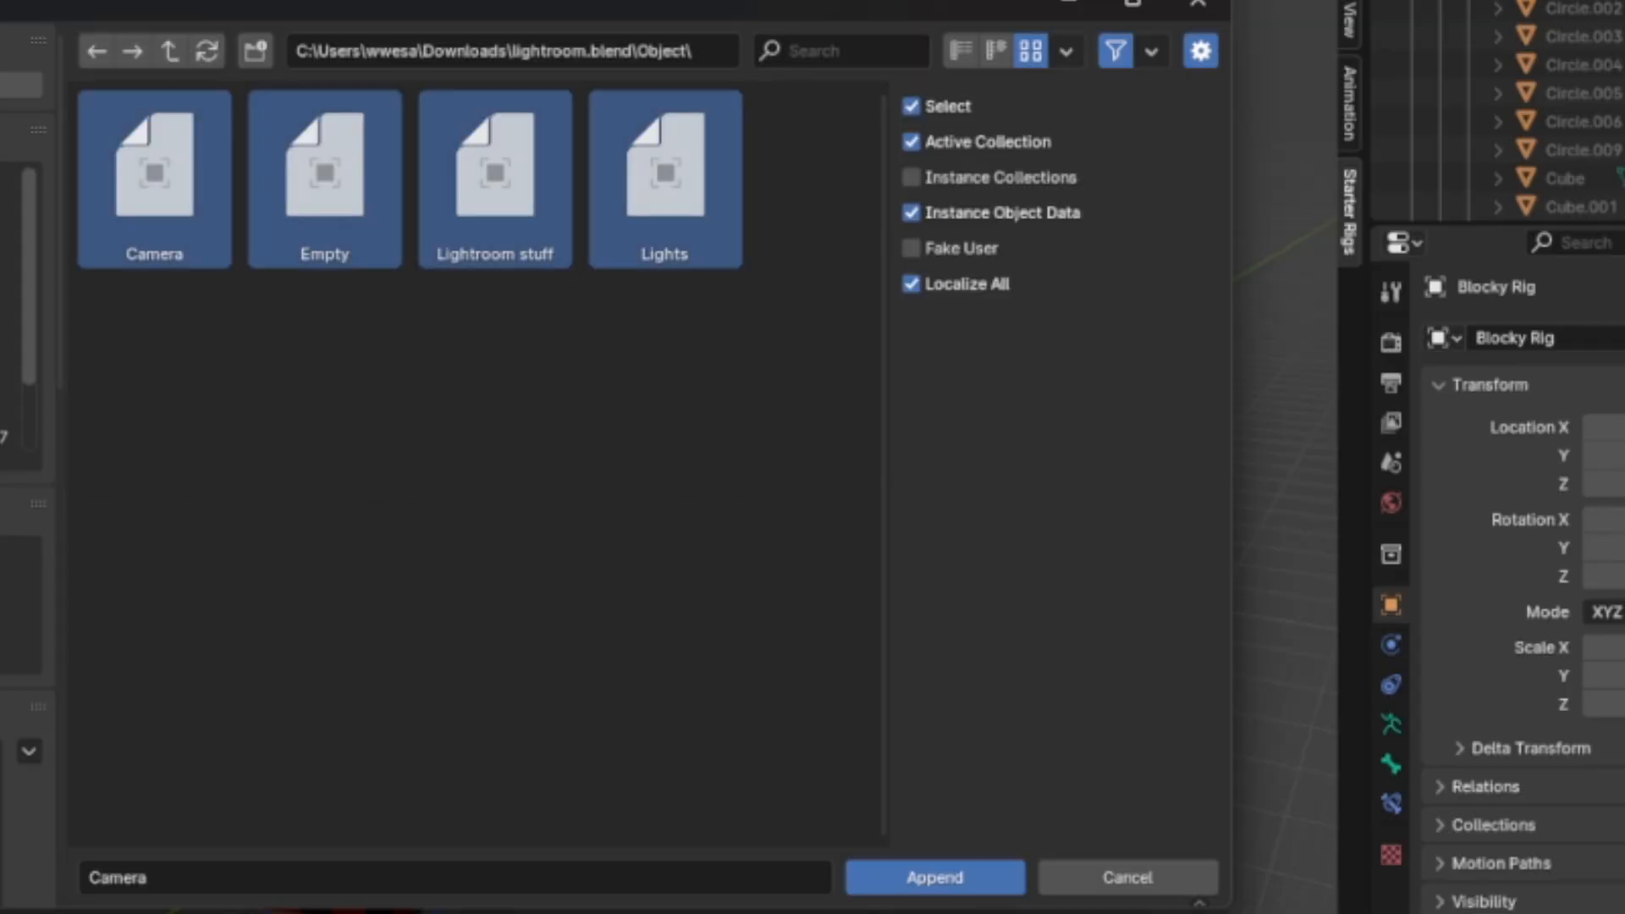
left_click(972, 880)
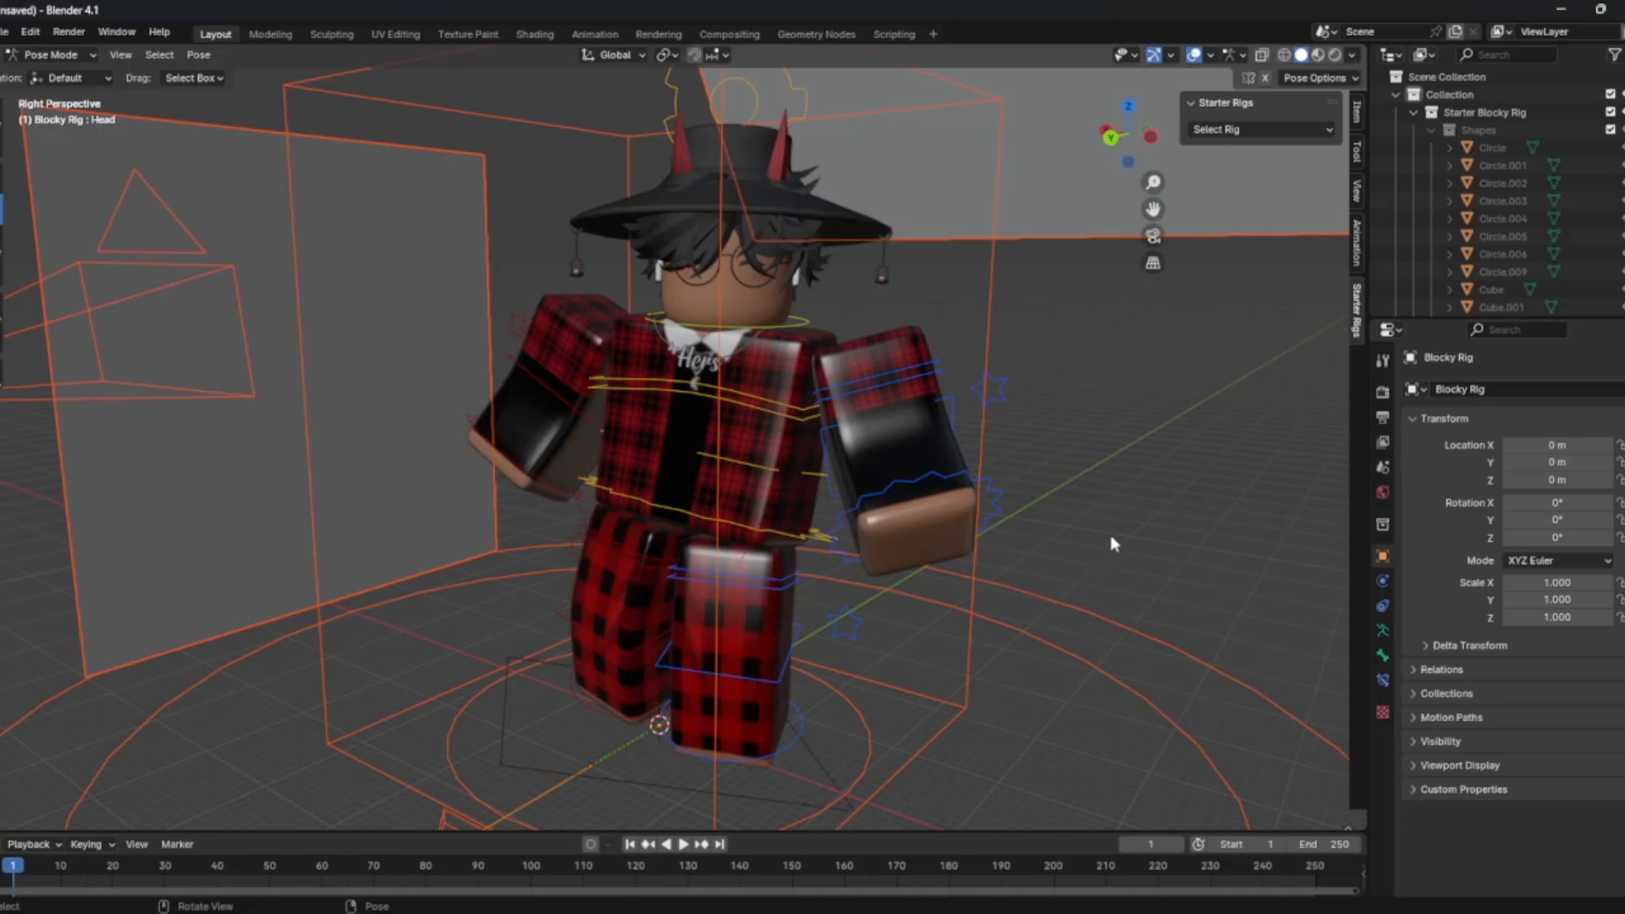
Set the scene's render engine to Cycles
key("shift+grave")
key("a")
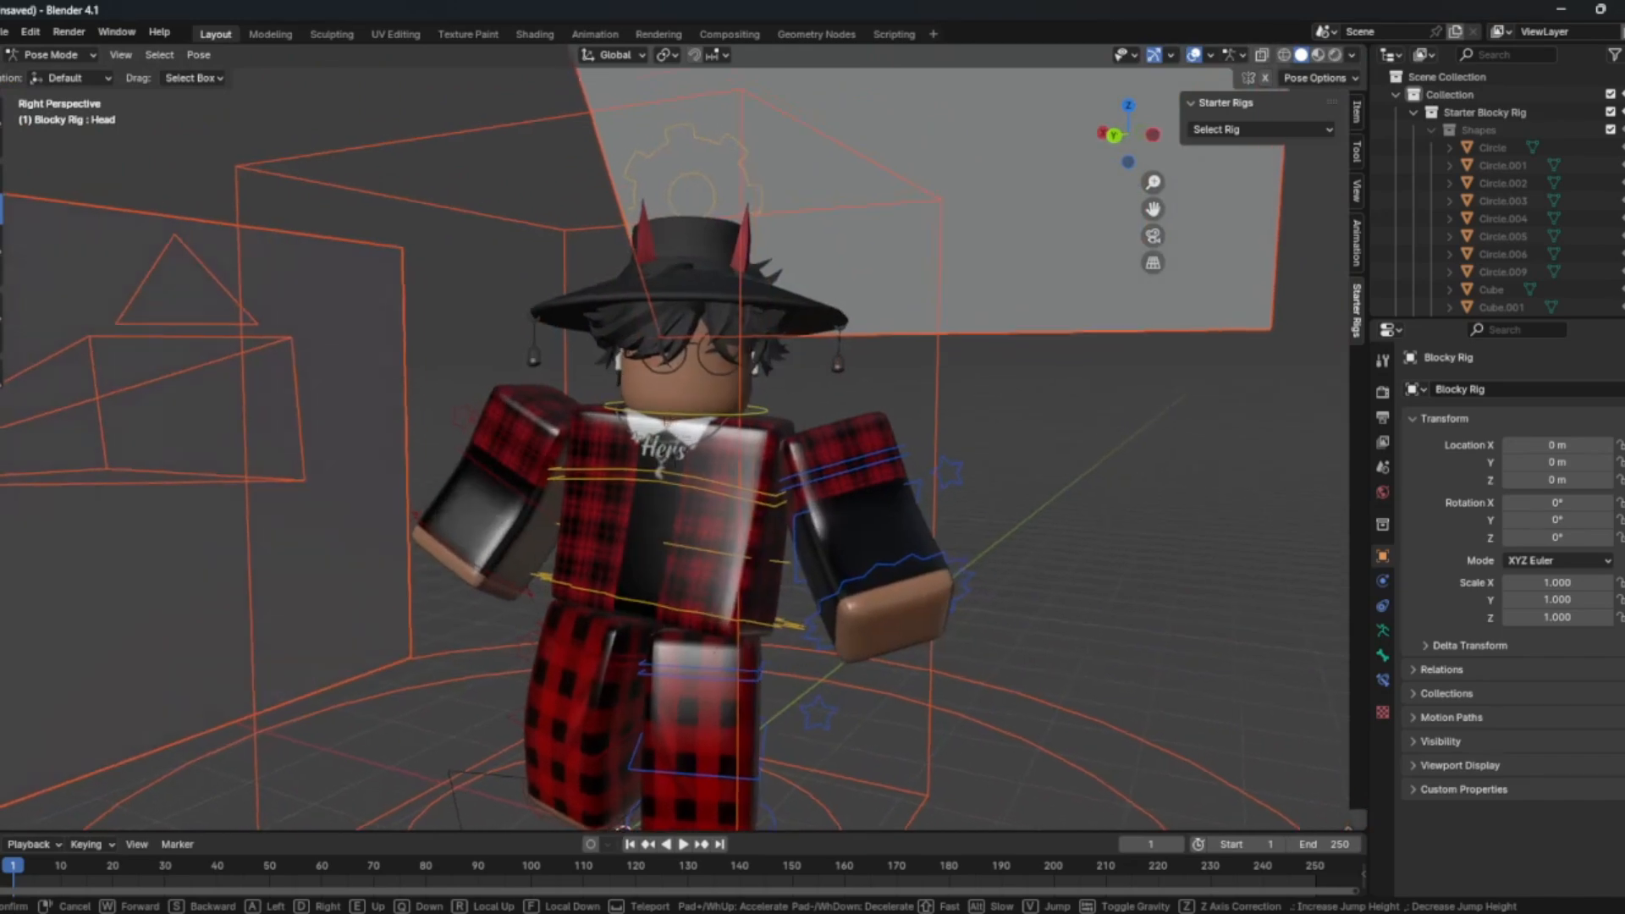
key("w")
key("d")
left_click(677, 448)
left_click(1384, 393)
left_click(1557, 393)
left_click(1542, 449)
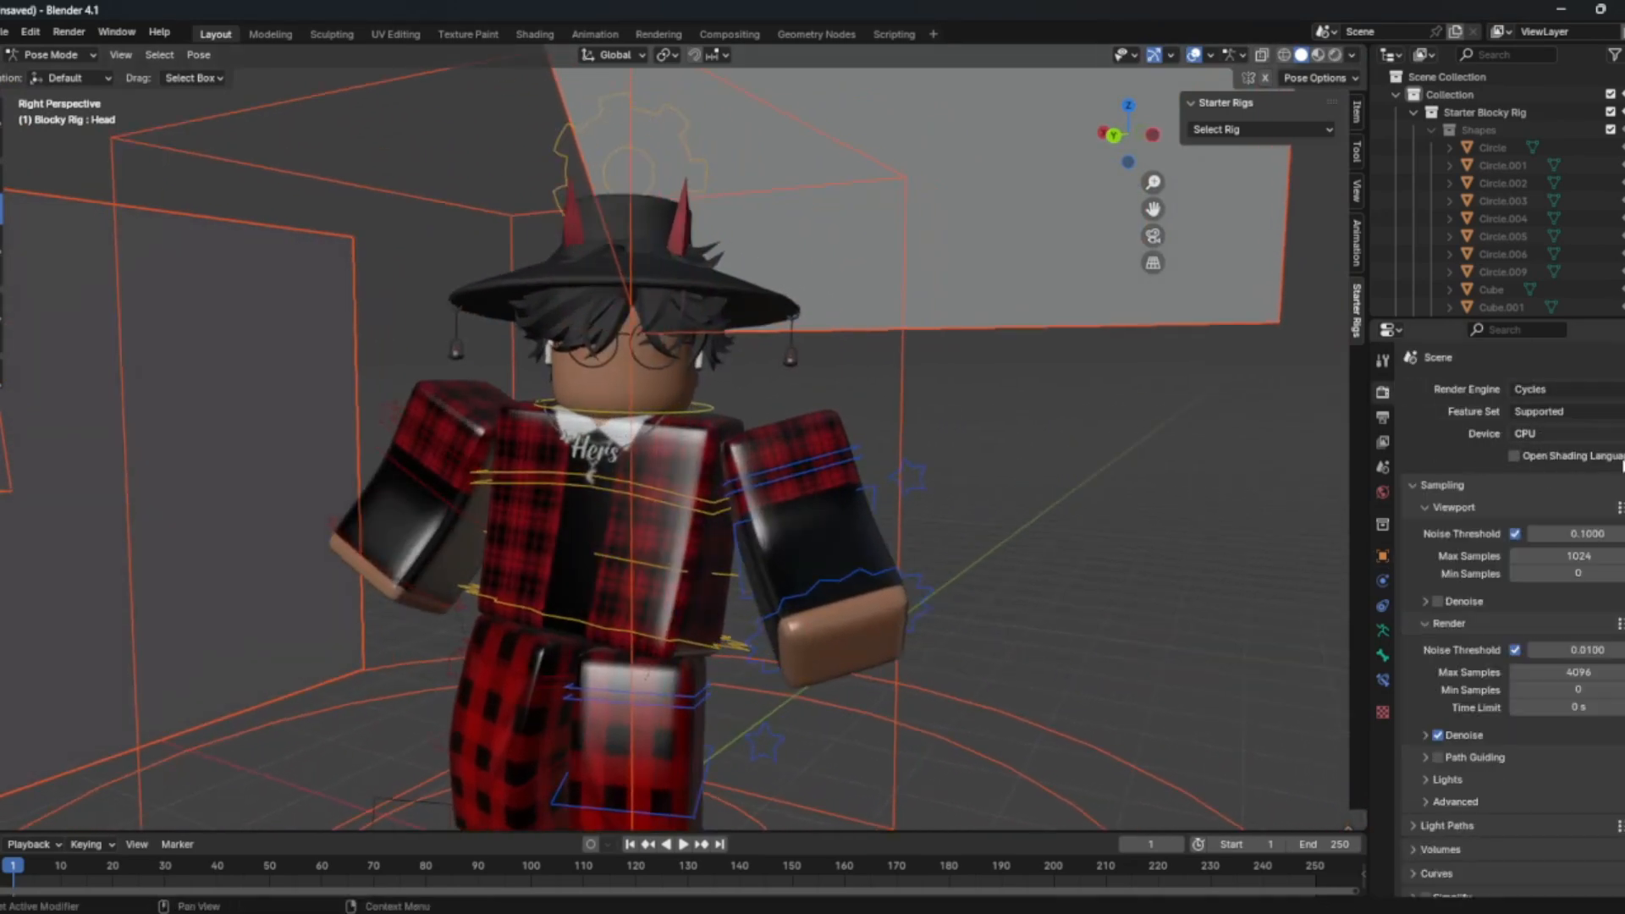
Switch to Object Mode and select the Top material in the Lightroom stuff object's Circle mesh
key("ctrl+Tab")
left_click(1432, 219)
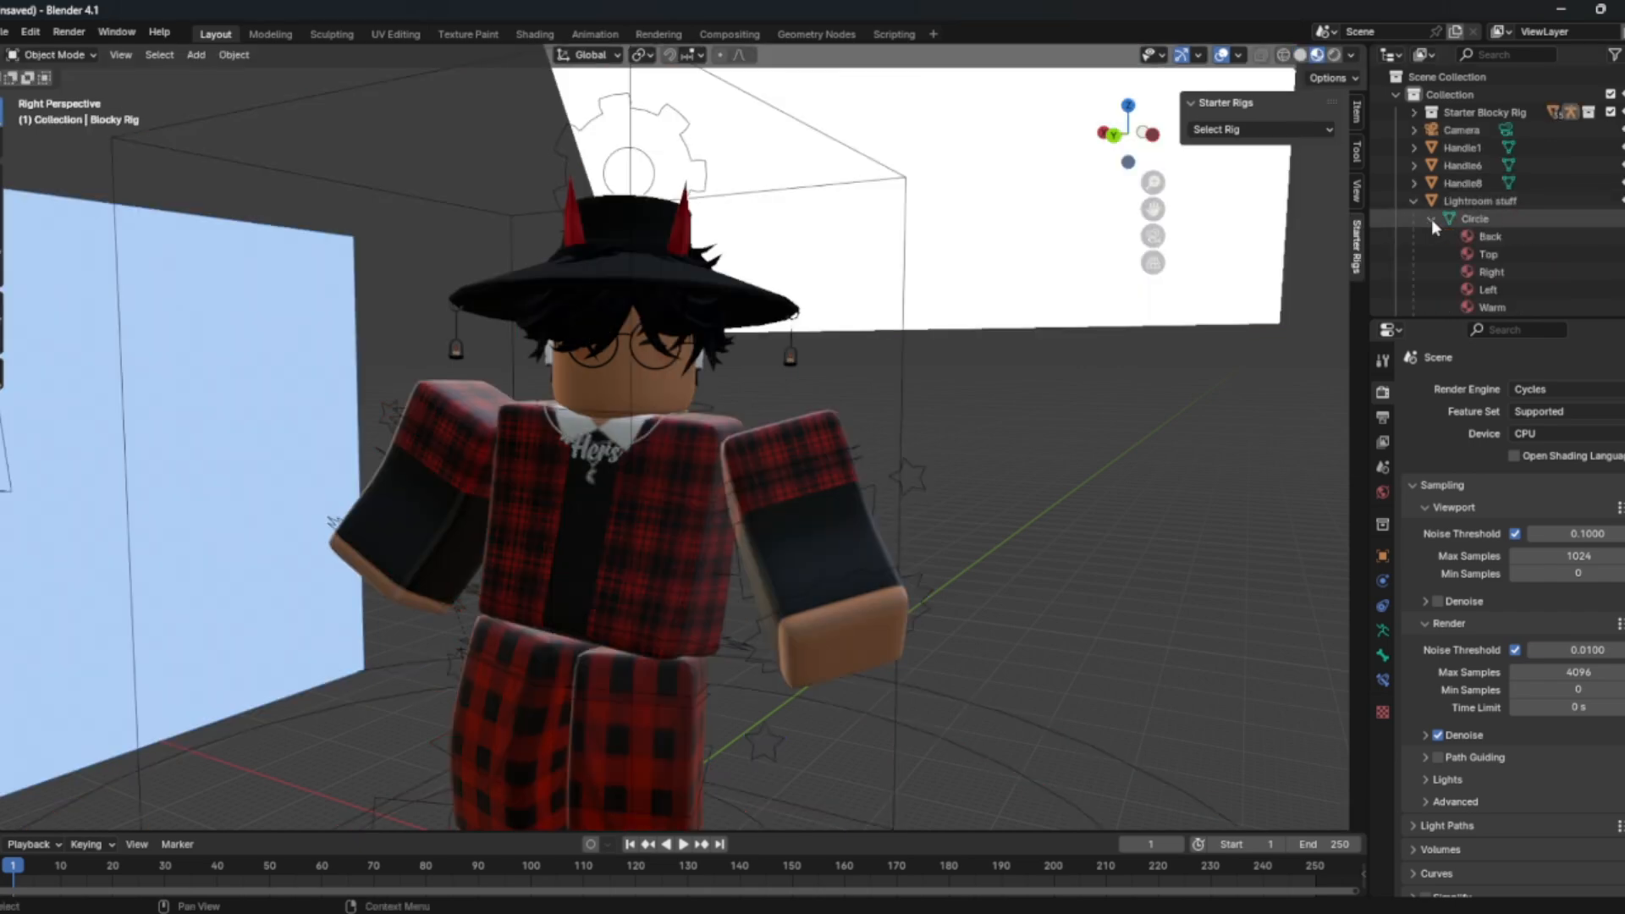
left_click(1489, 254)
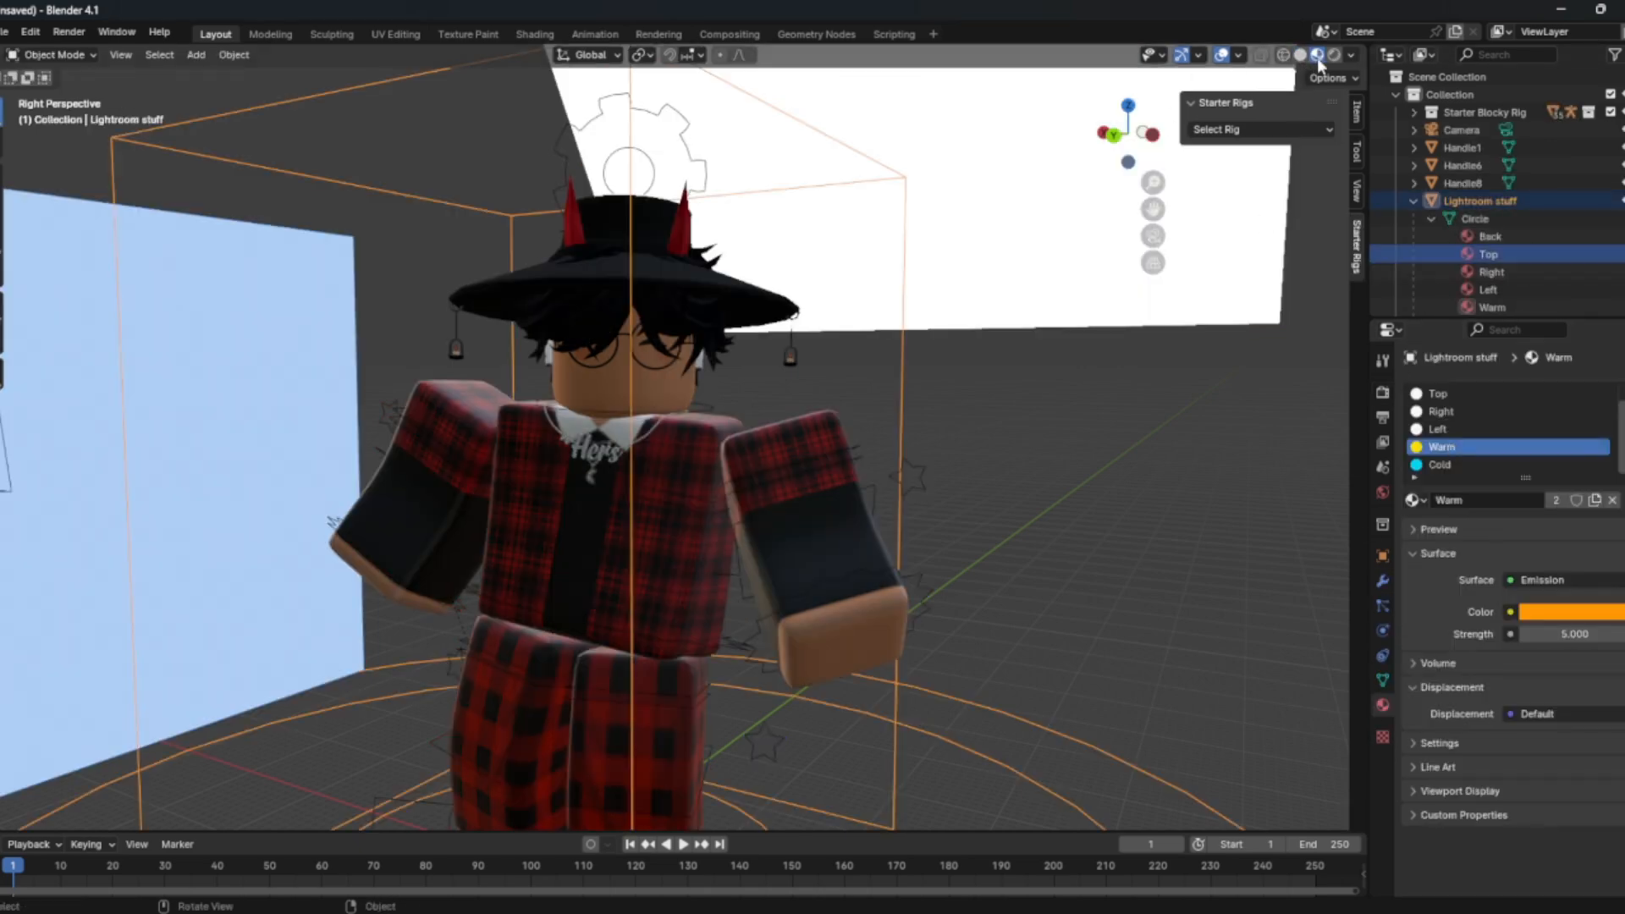
Shift the emission color of the Lightroom stuff object's Warm material to a less saturated tone
left_click(1542, 616)
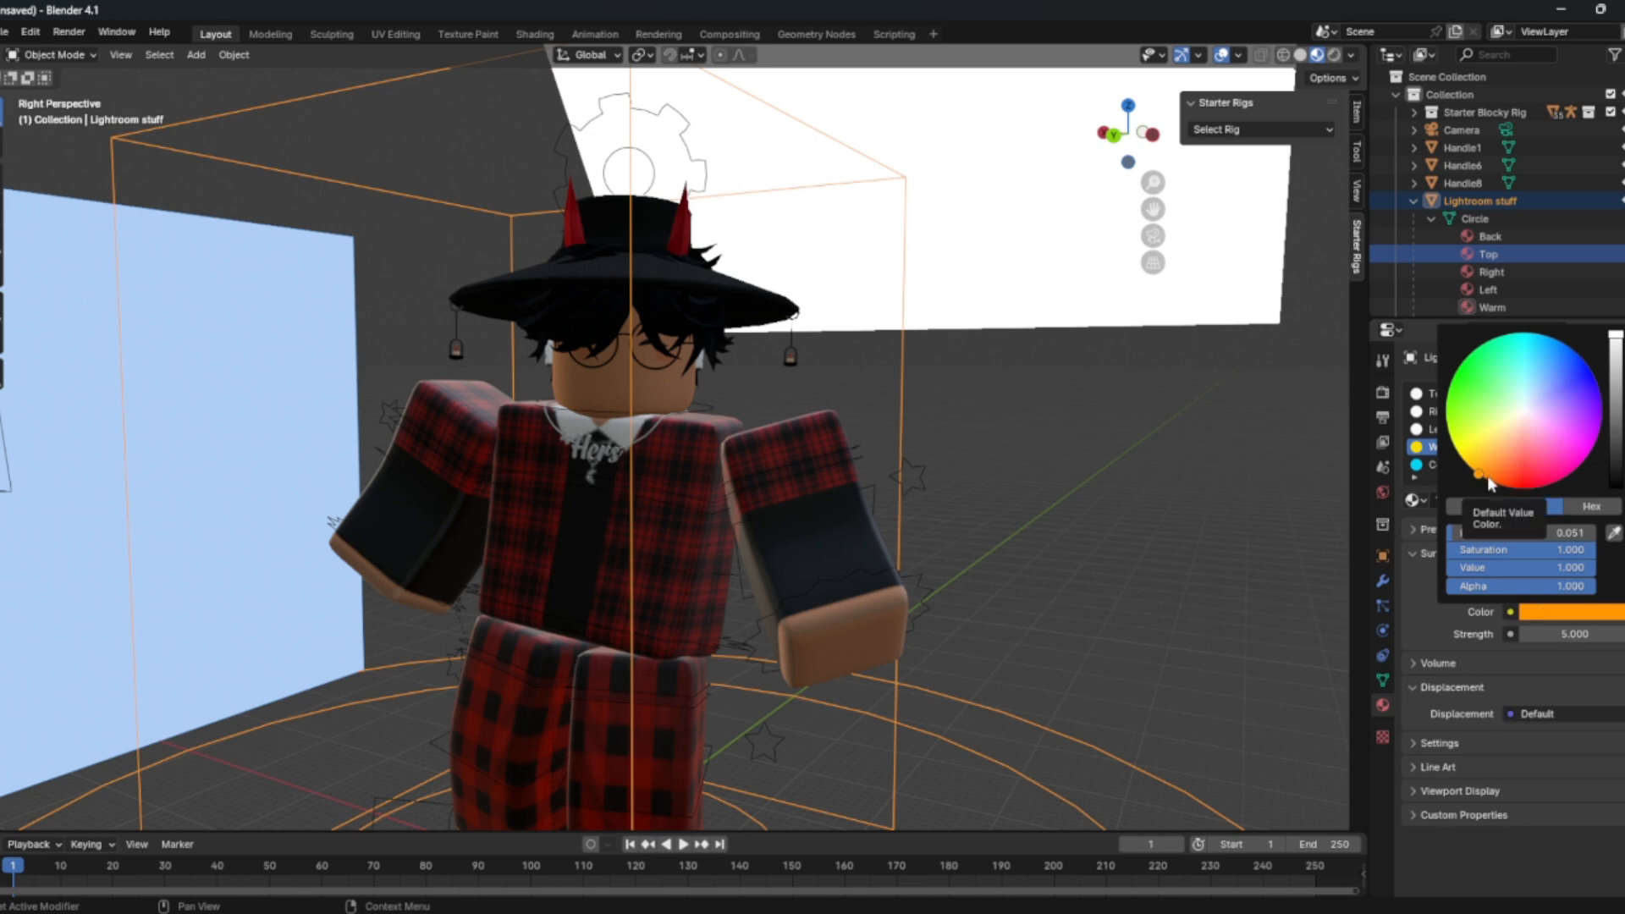
left_click_drag(1480, 478, 1525, 425)
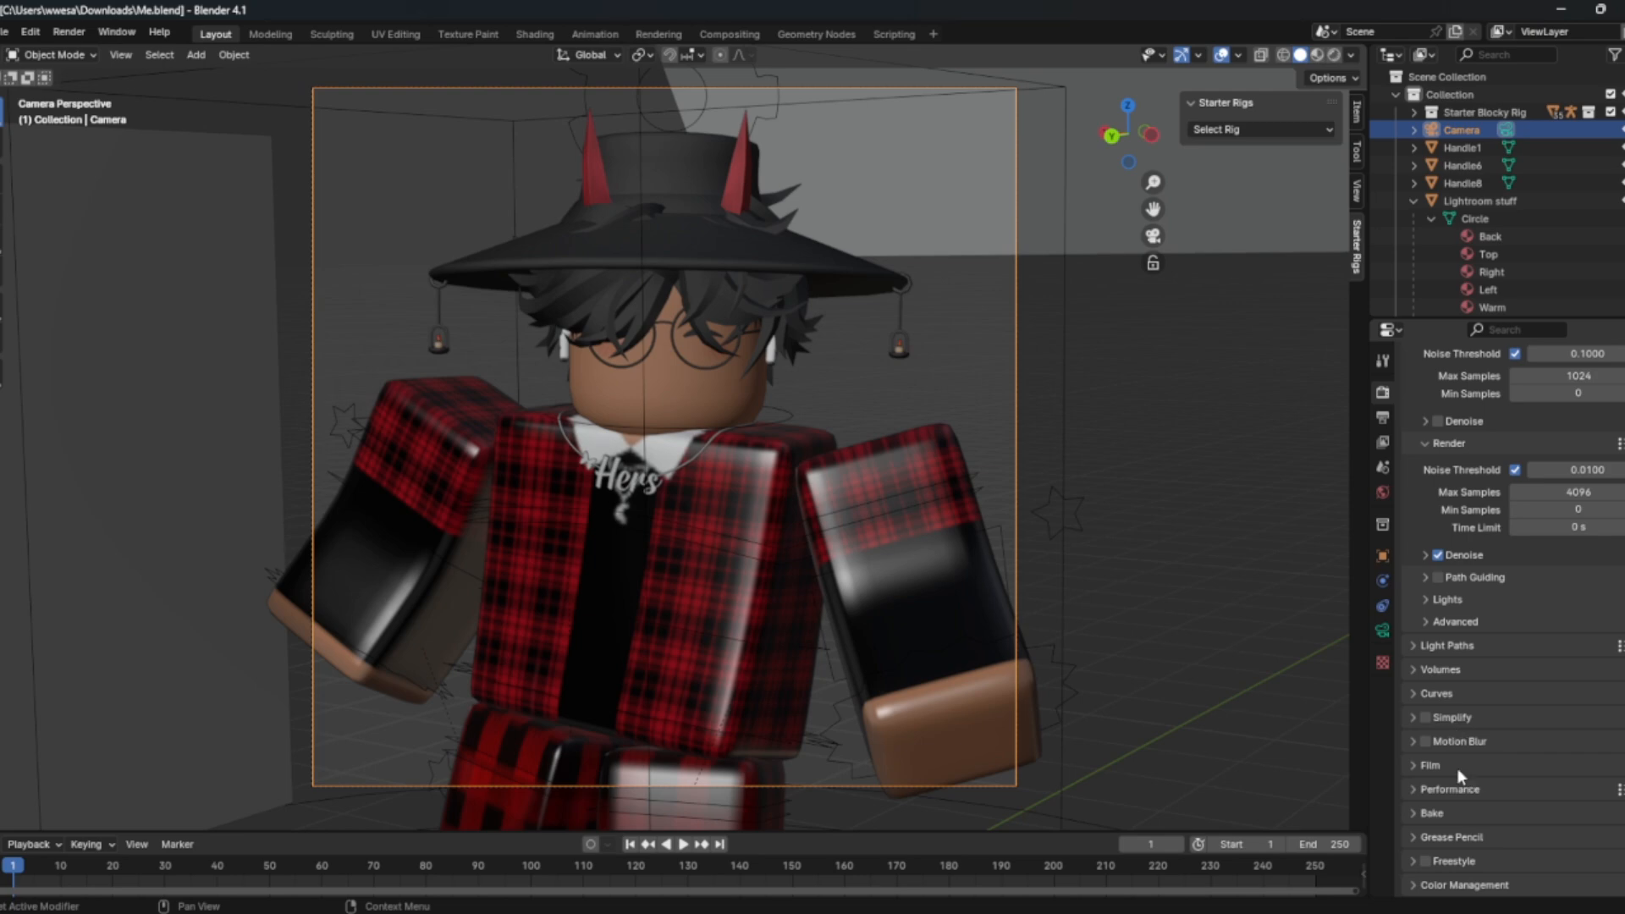
Make the render's film background transparent and open the image commands for the finished render
left_click(1414, 764)
scroll(1430, 762, "down", 4)
left_click(1437, 753)
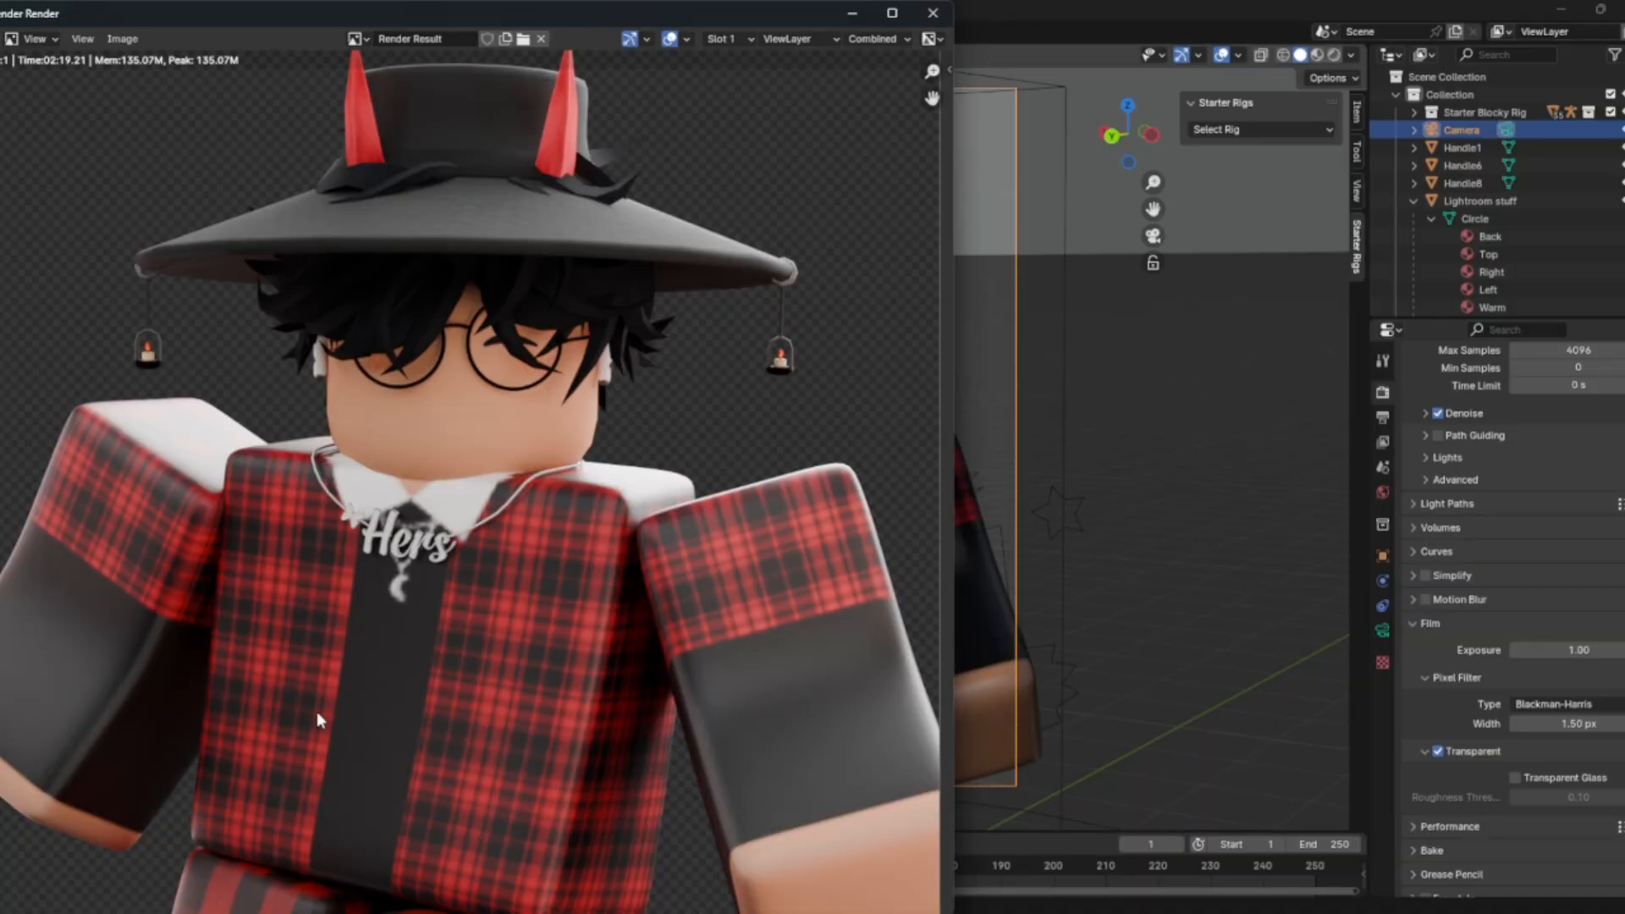
left_click(123, 39)
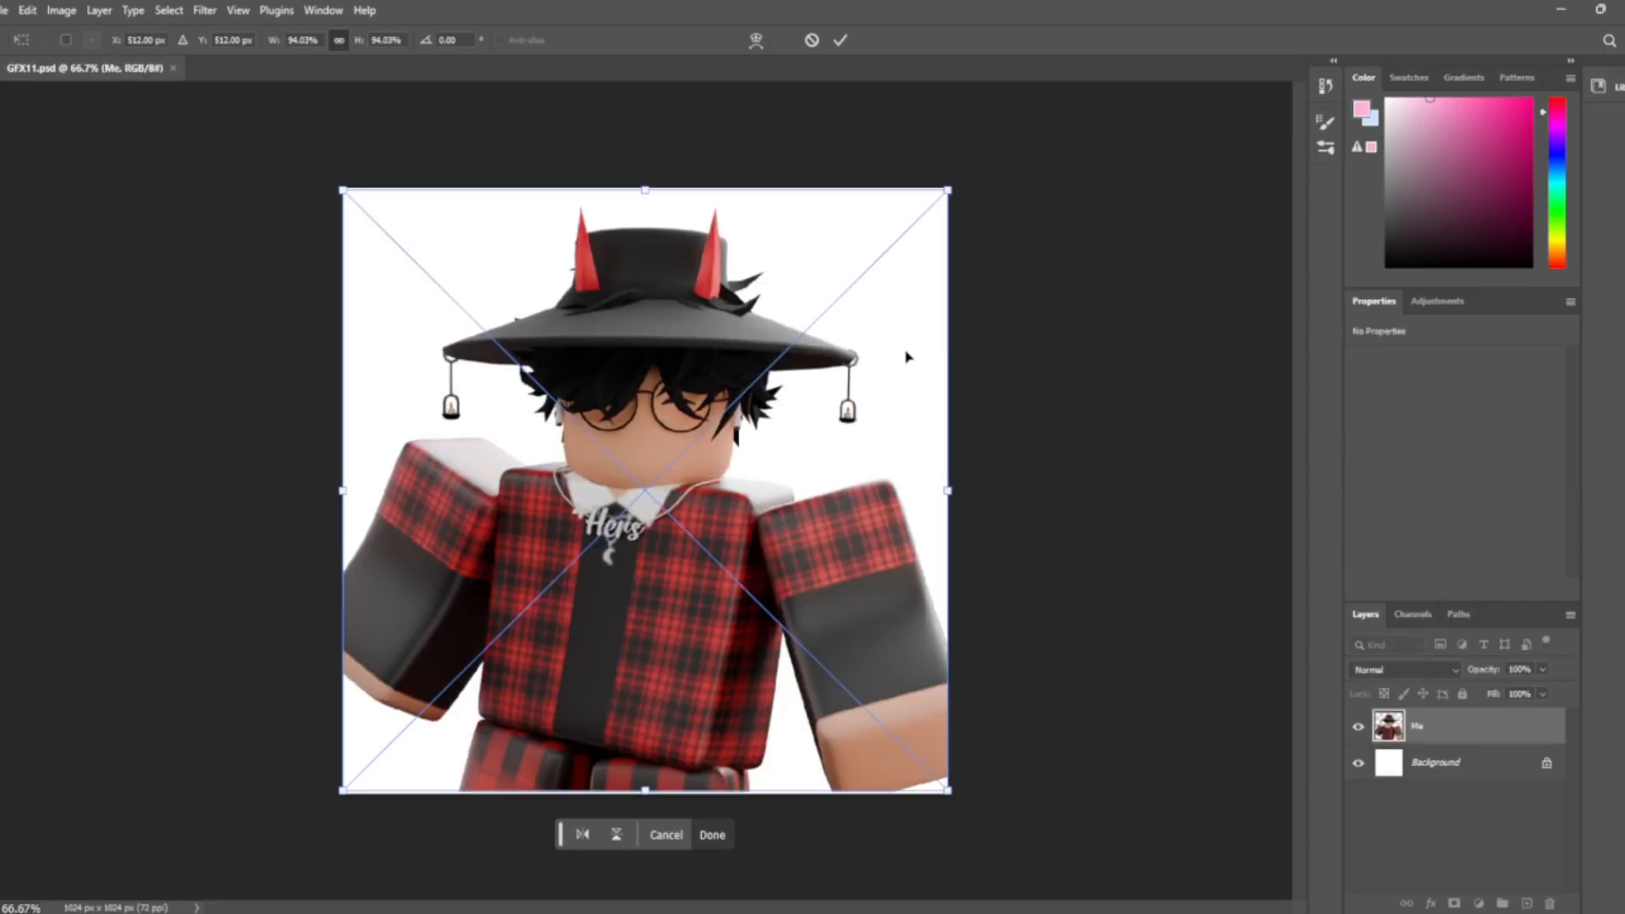
Switch to Photoshop and scale up the placed Me render slightly in GFX11.psd
left_click_drag(645, 786, 645, 804)
left_click_drag(644, 190, 644, 188)
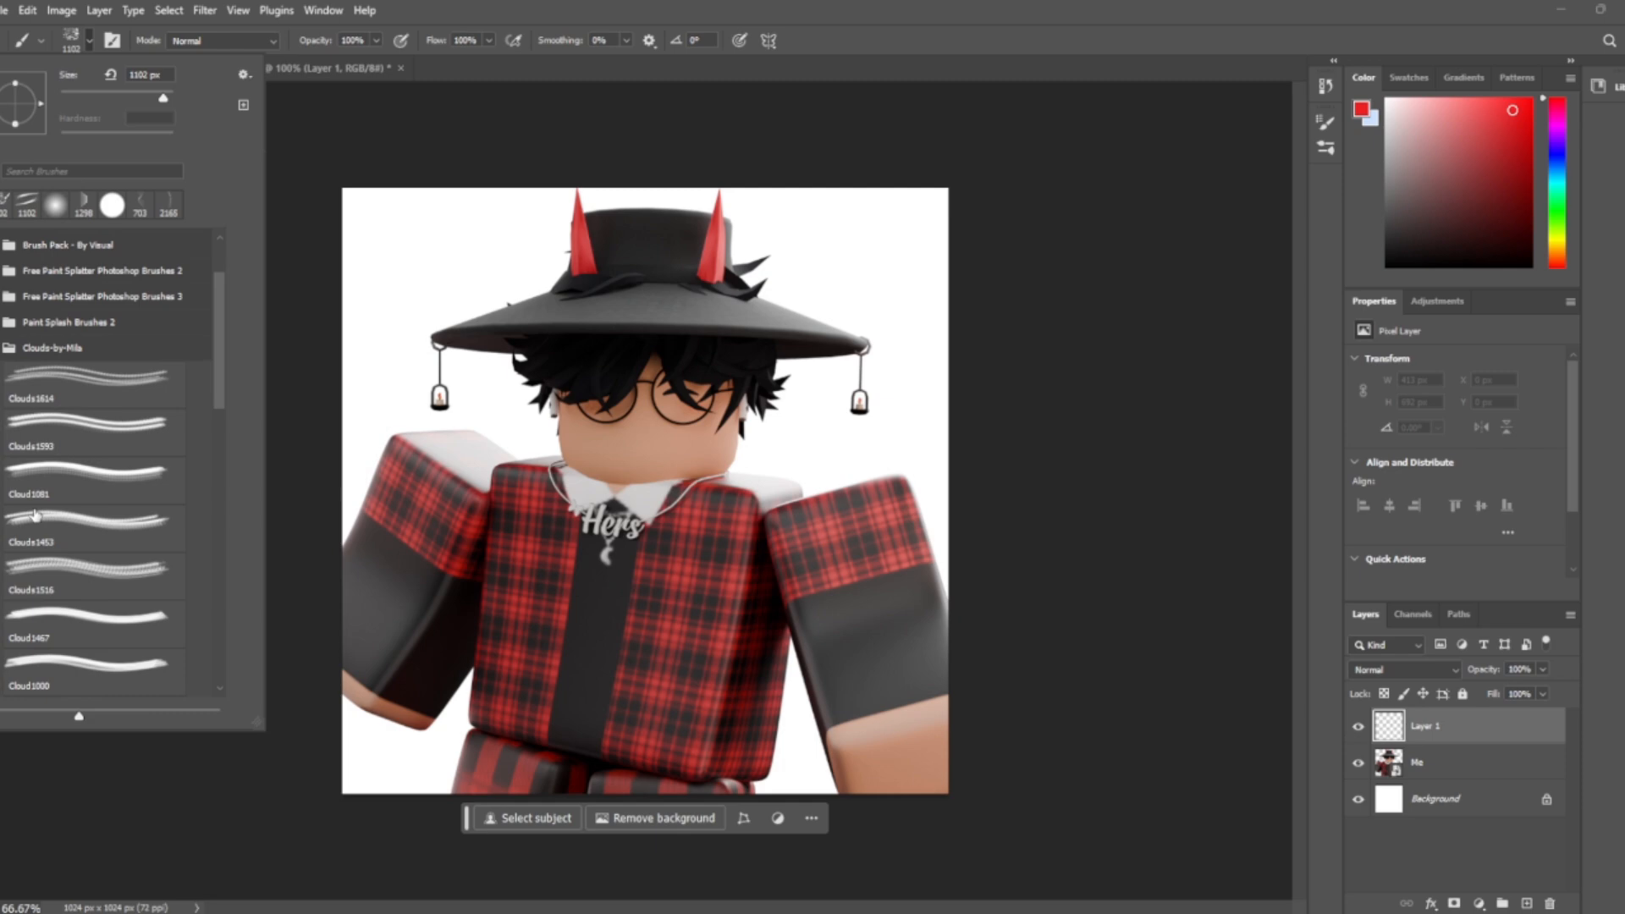
Select the Cloud1131 brush from the Clouds-by-Mila set and show the GFX11.psd document maximized
scroll(93, 423, "down", 3)
left_click(93, 559)
left_click(113, 498)
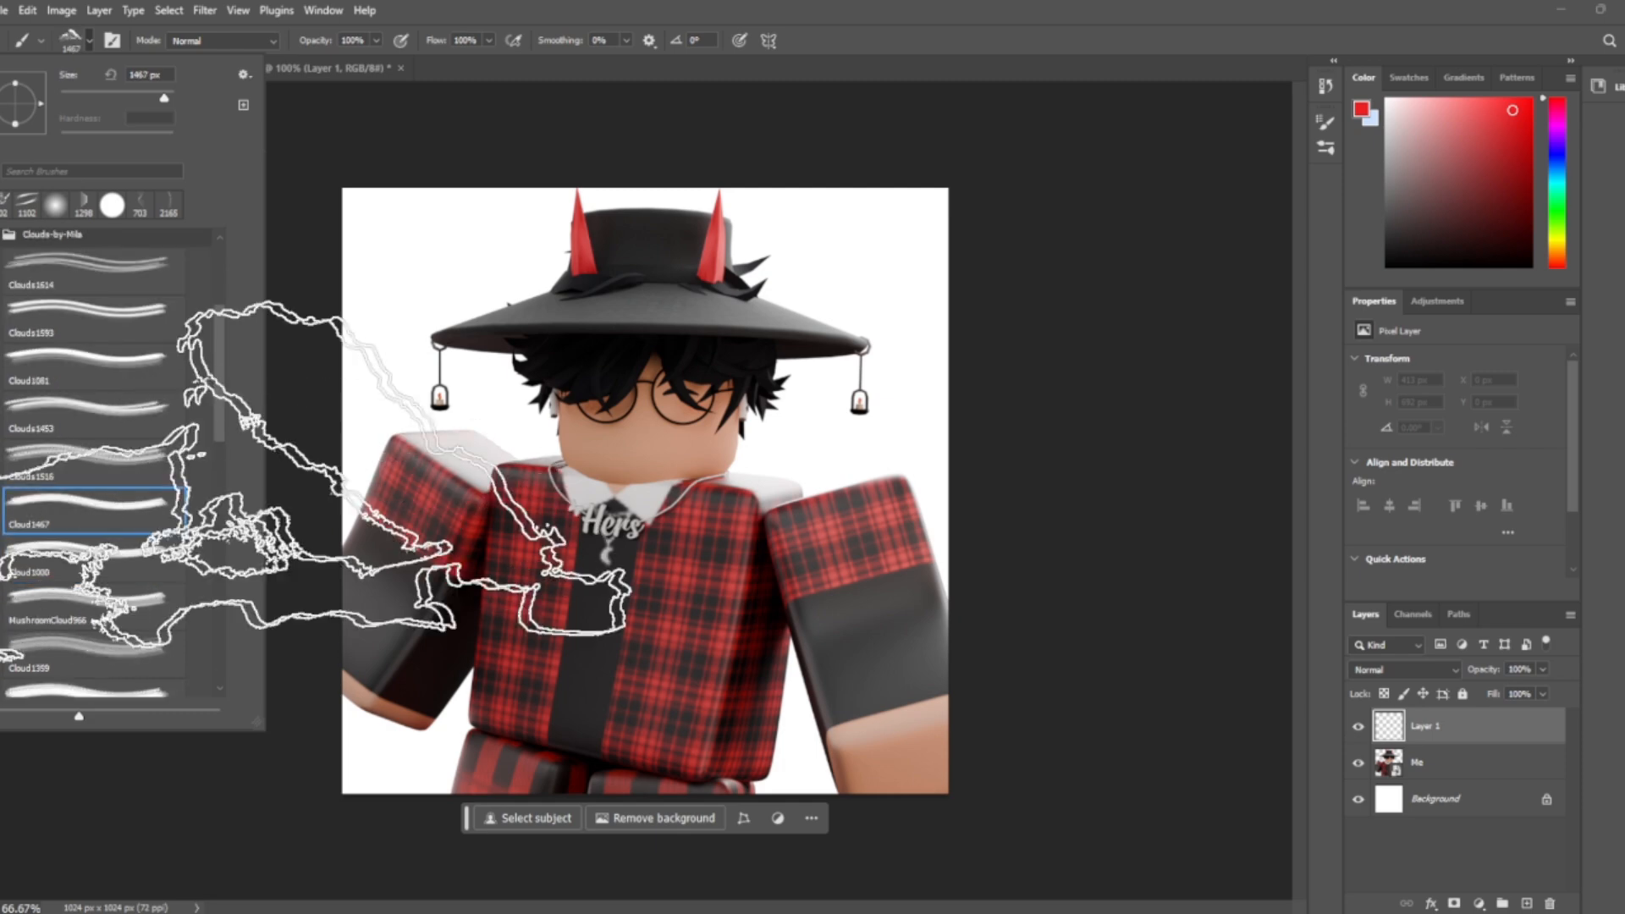
scroll(131, 531, "down", 1)
left_click(145, 615)
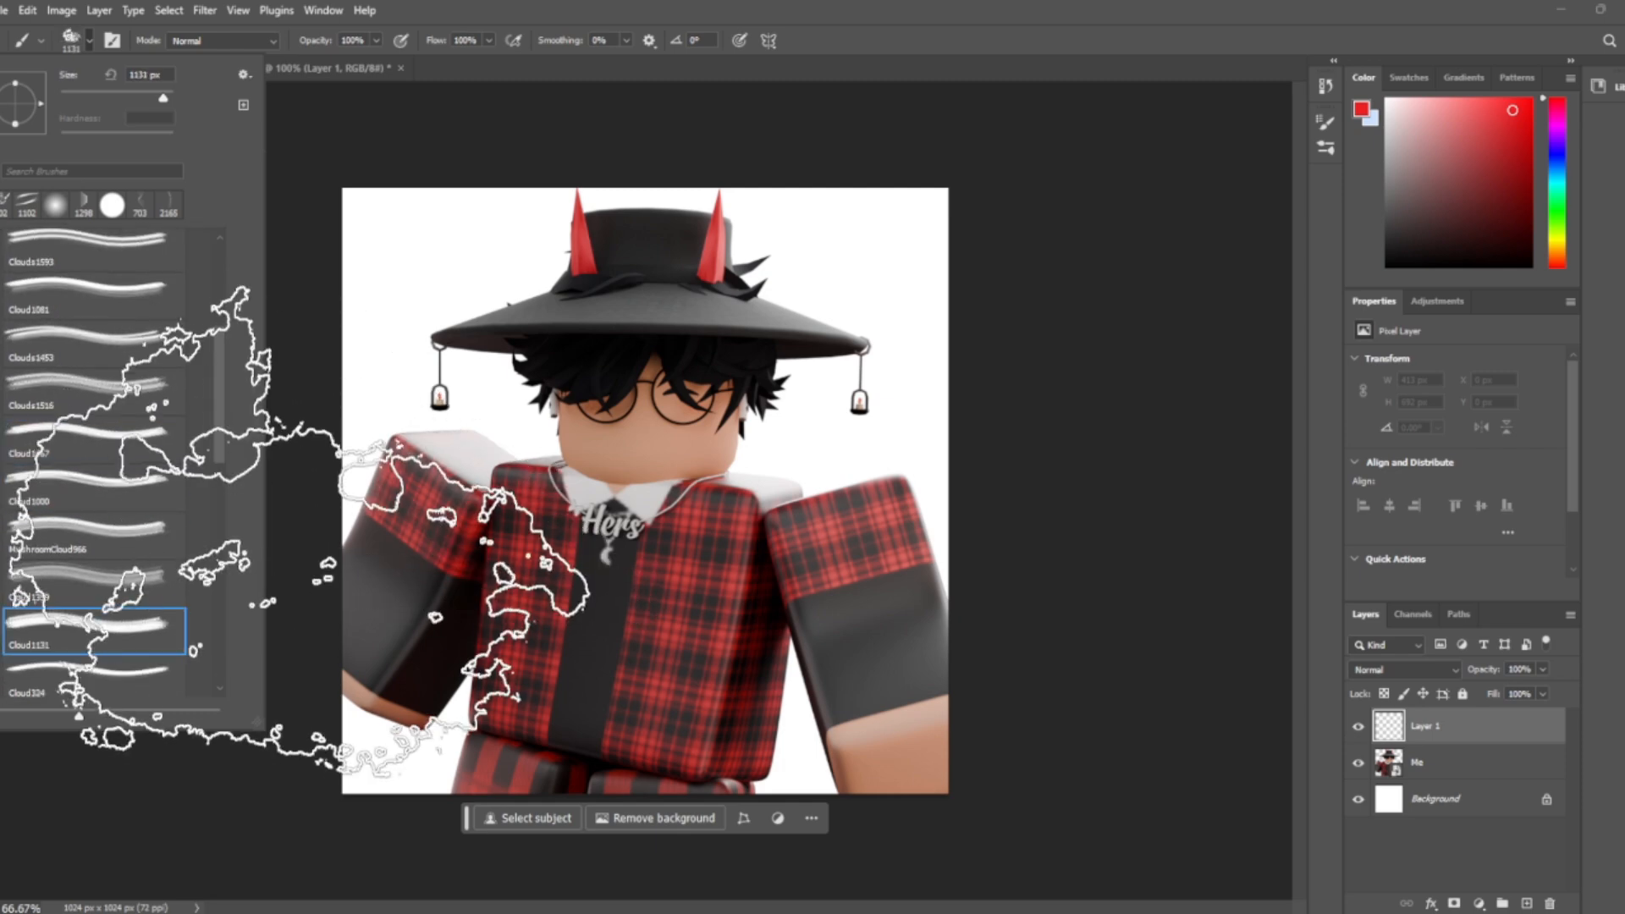
left_click_drag(457, 11, 450, 22)
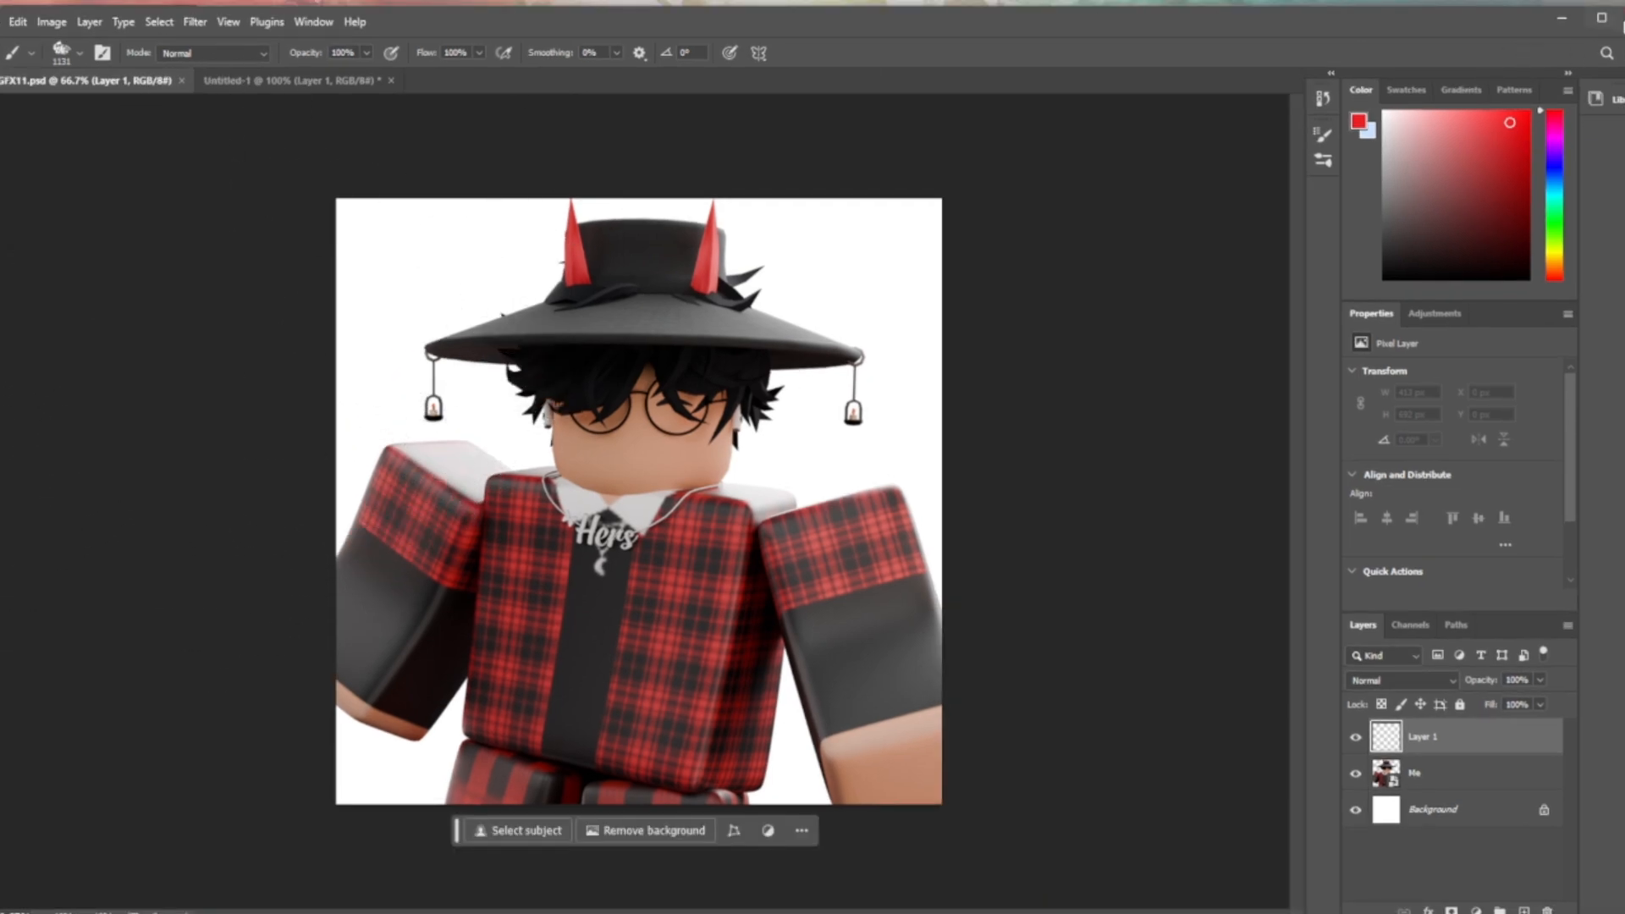
left_click(1602, 17)
Stamp red clouds all over the canvas on Layer 1 until the character is covered
left_click(257, 183)
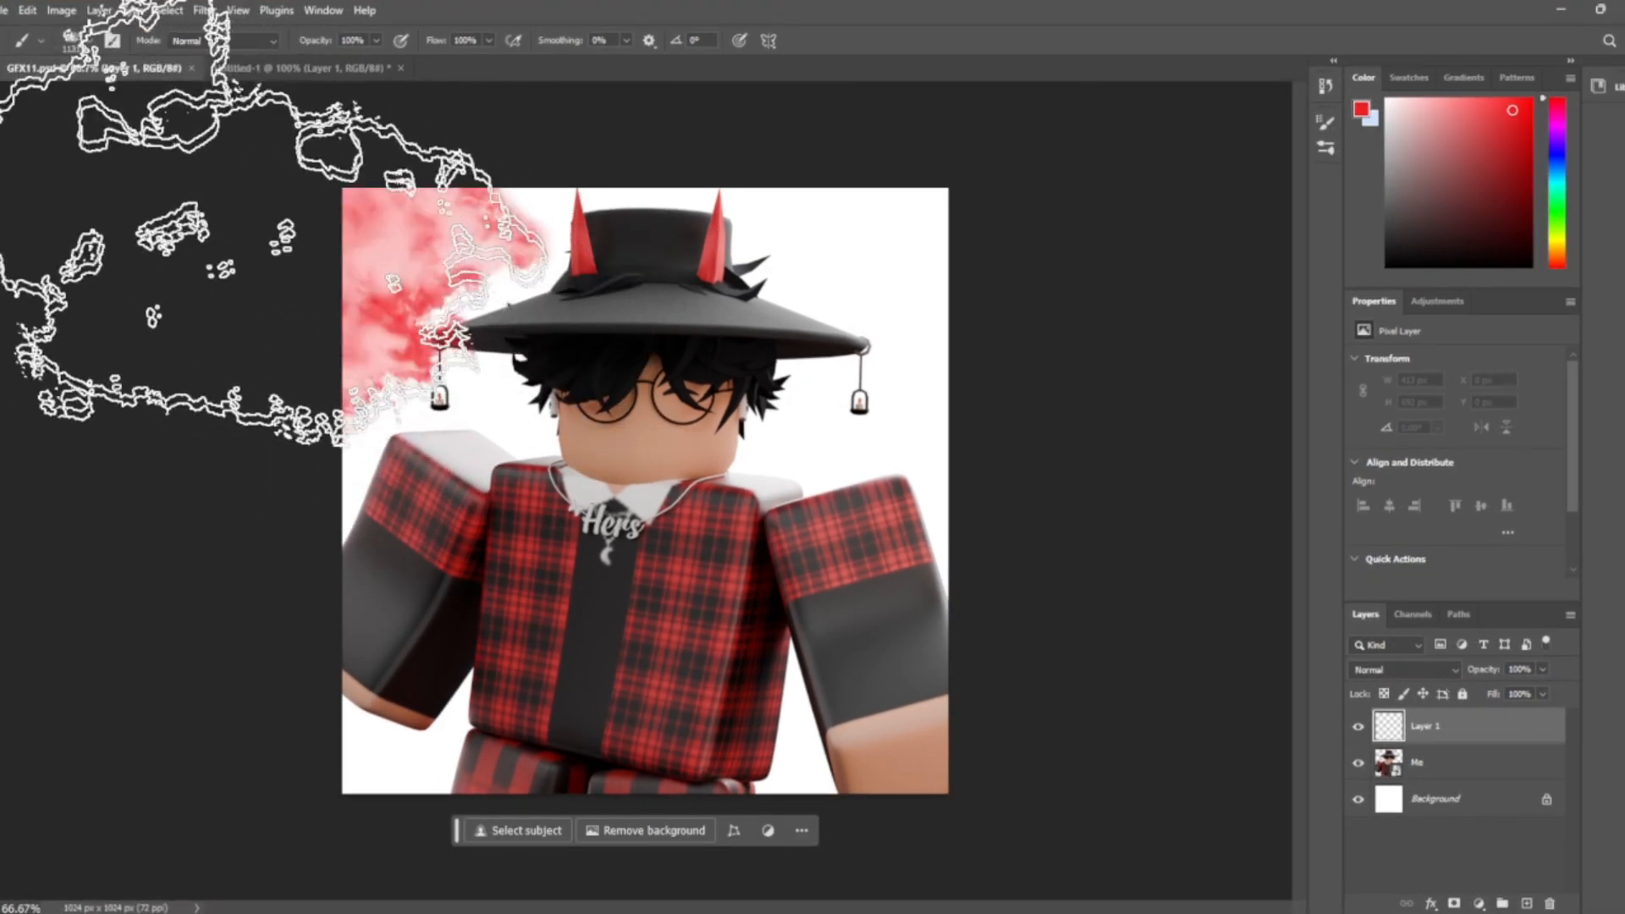
left_click(314, 694)
left_click(982, 685)
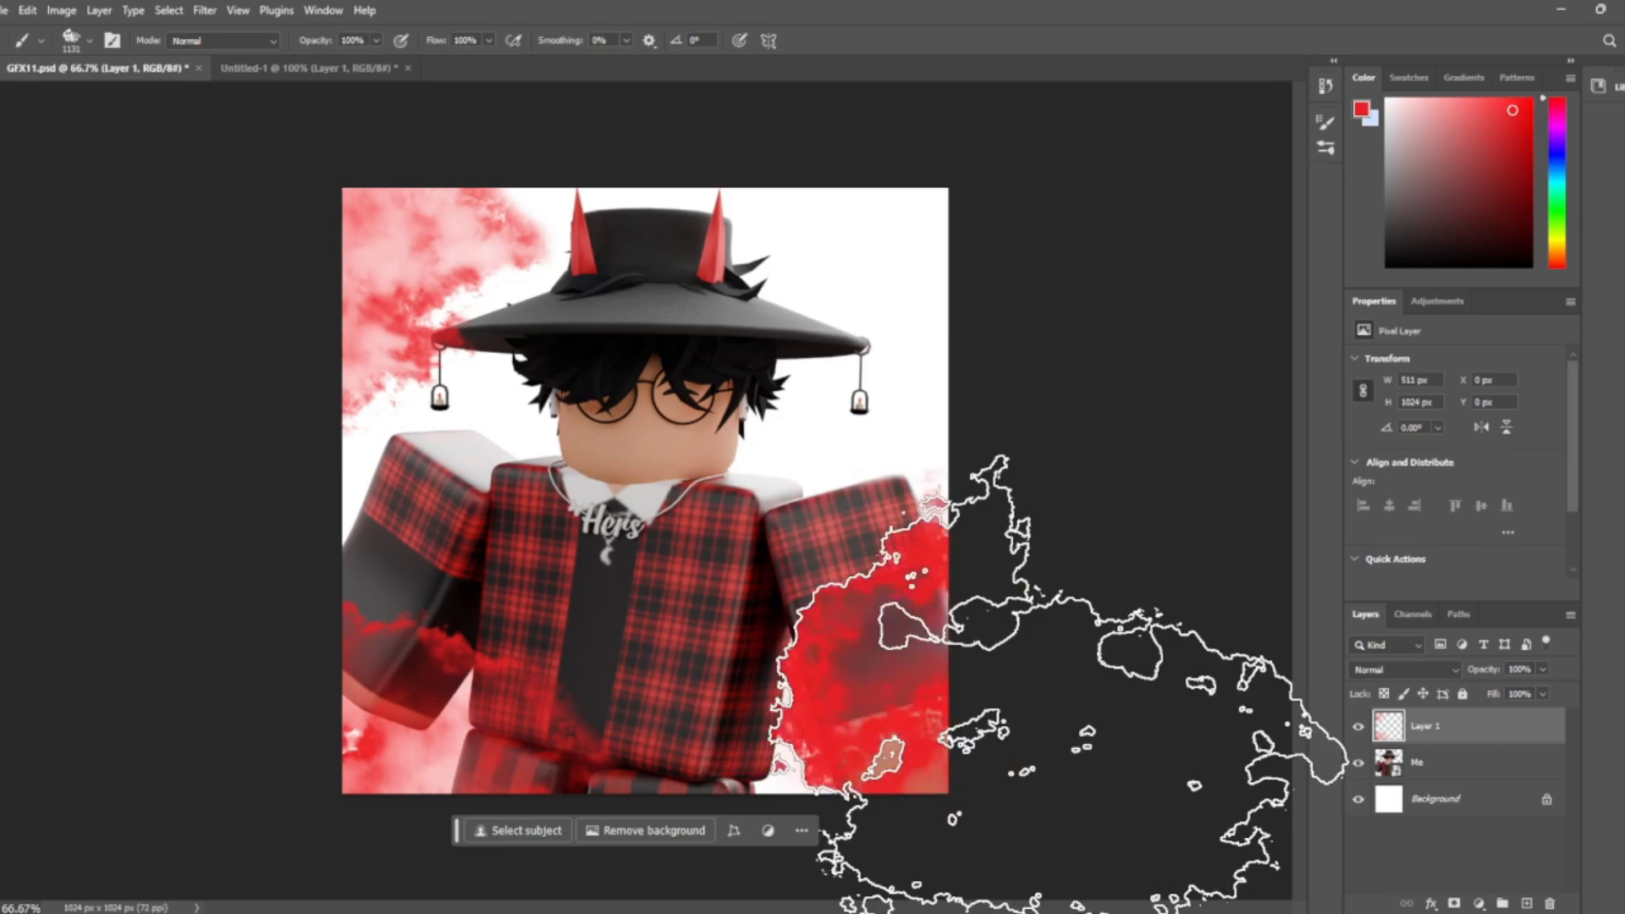
left_click(1037, 194)
left_click(468, 233)
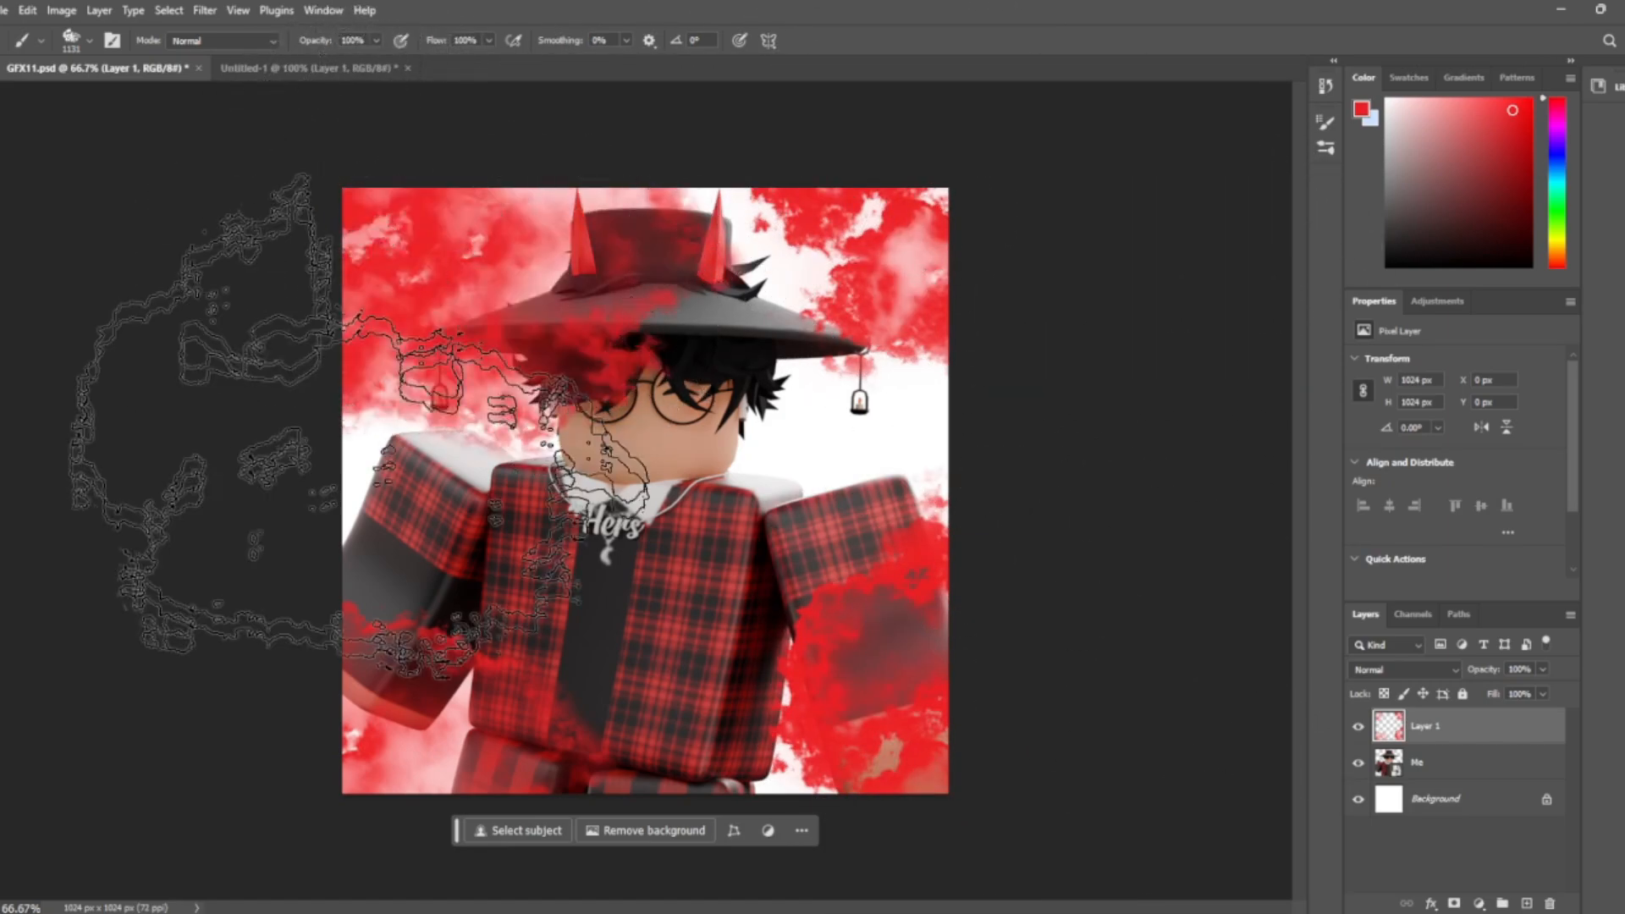
left_click(530, 563)
left_click(947, 355)
left_click(597, 265)
left_click(542, 556)
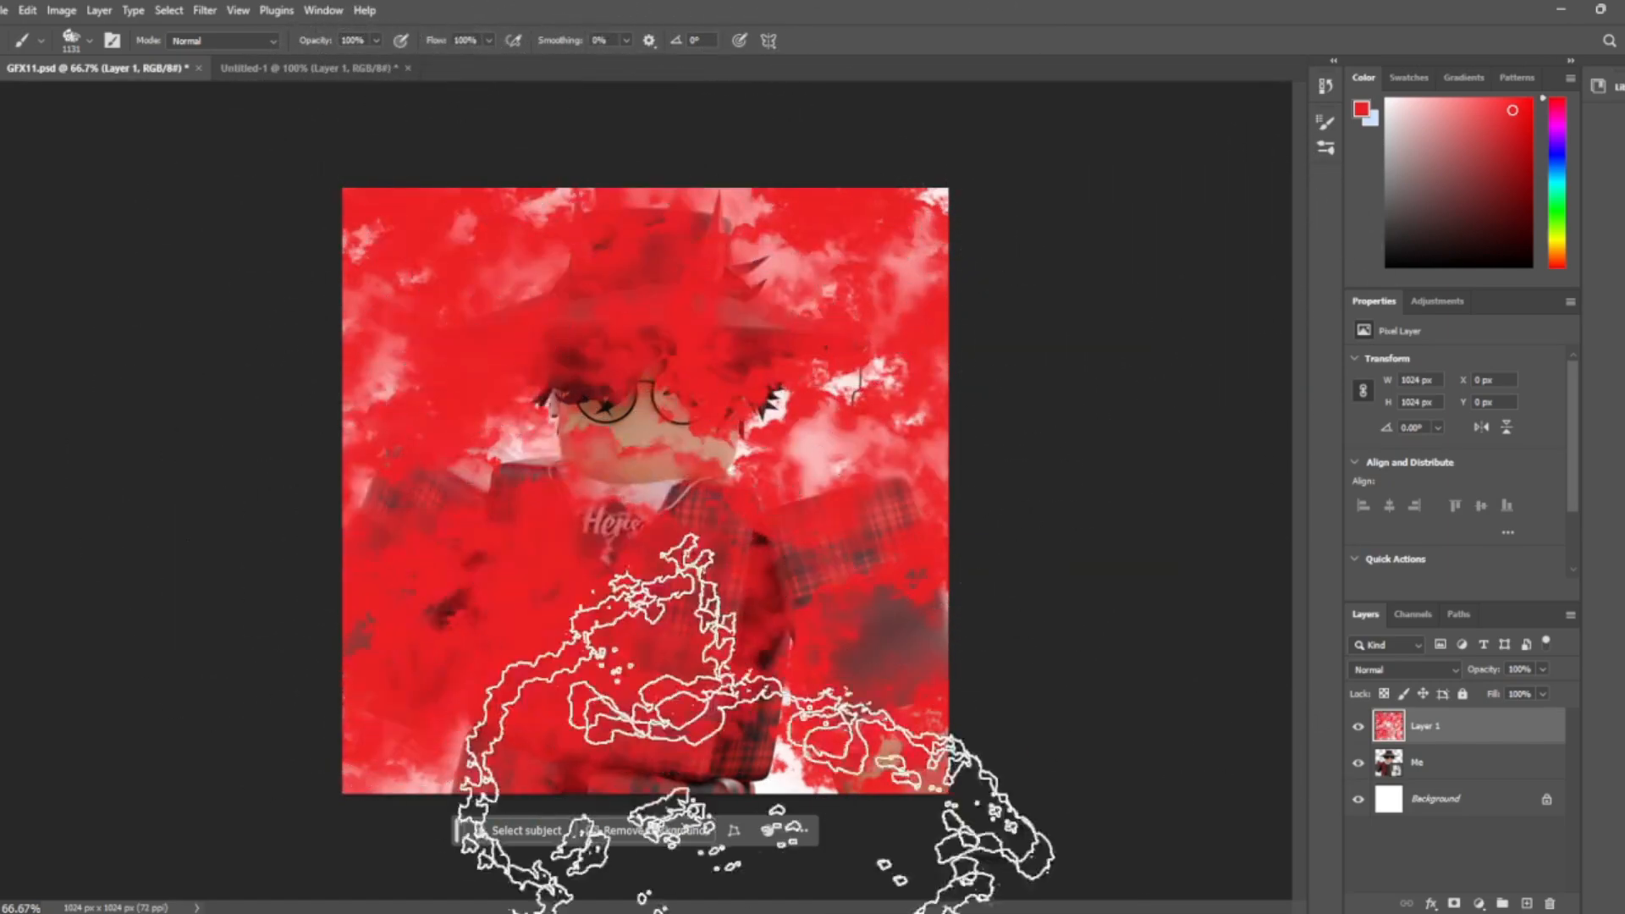
left_click(853, 789)
left_click(675, 458)
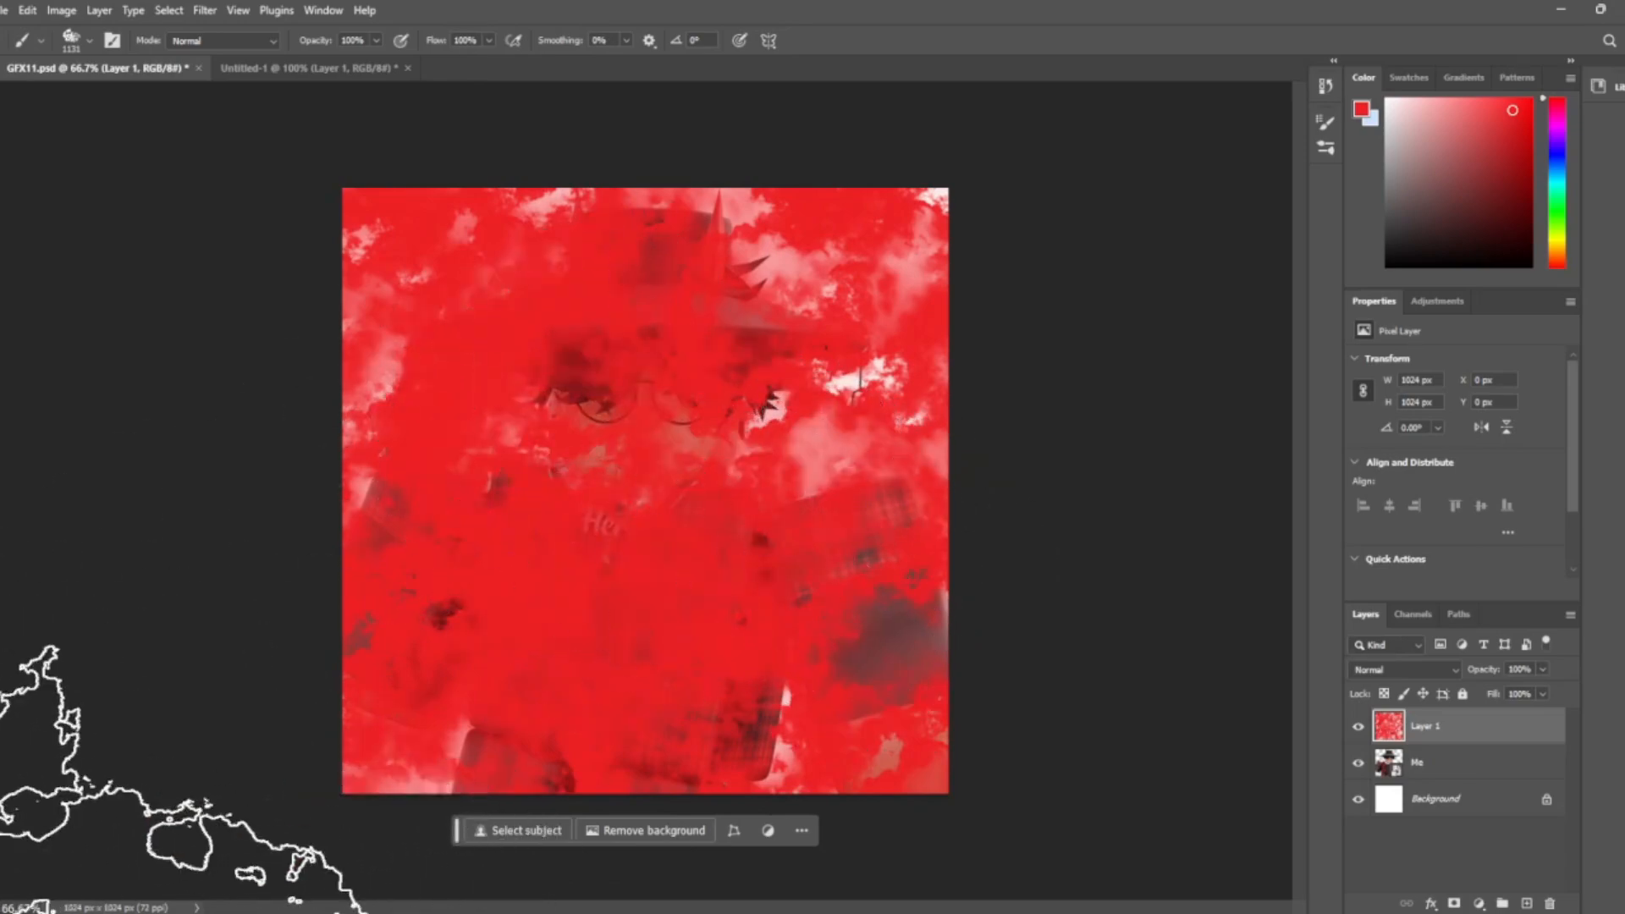
left_click(880, 309)
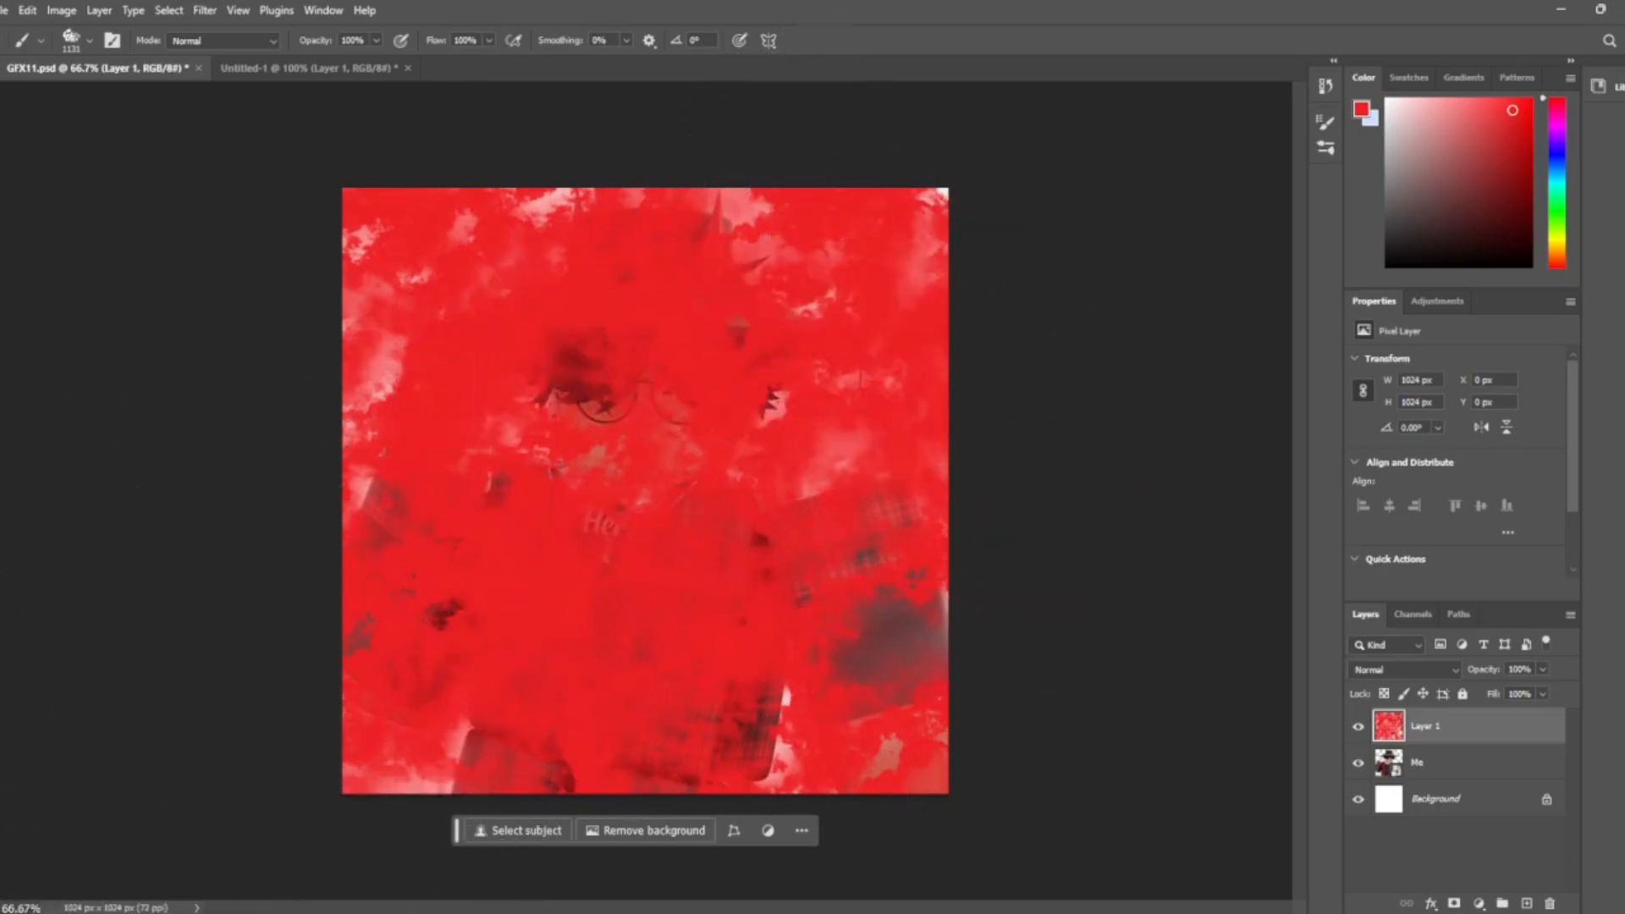
Sample a lighter red from the upper left of the canvas and stamp light clouds over Layer 1
left_click(362, 250, "alt")
left_click(292, 264)
mouse_move(359, 668)
left_mouse_down()
mouse_move(462, 667)
mouse_move(788, 580)
mouse_move(708, 352)
mouse_move(593, 381)
left_mouse_up()
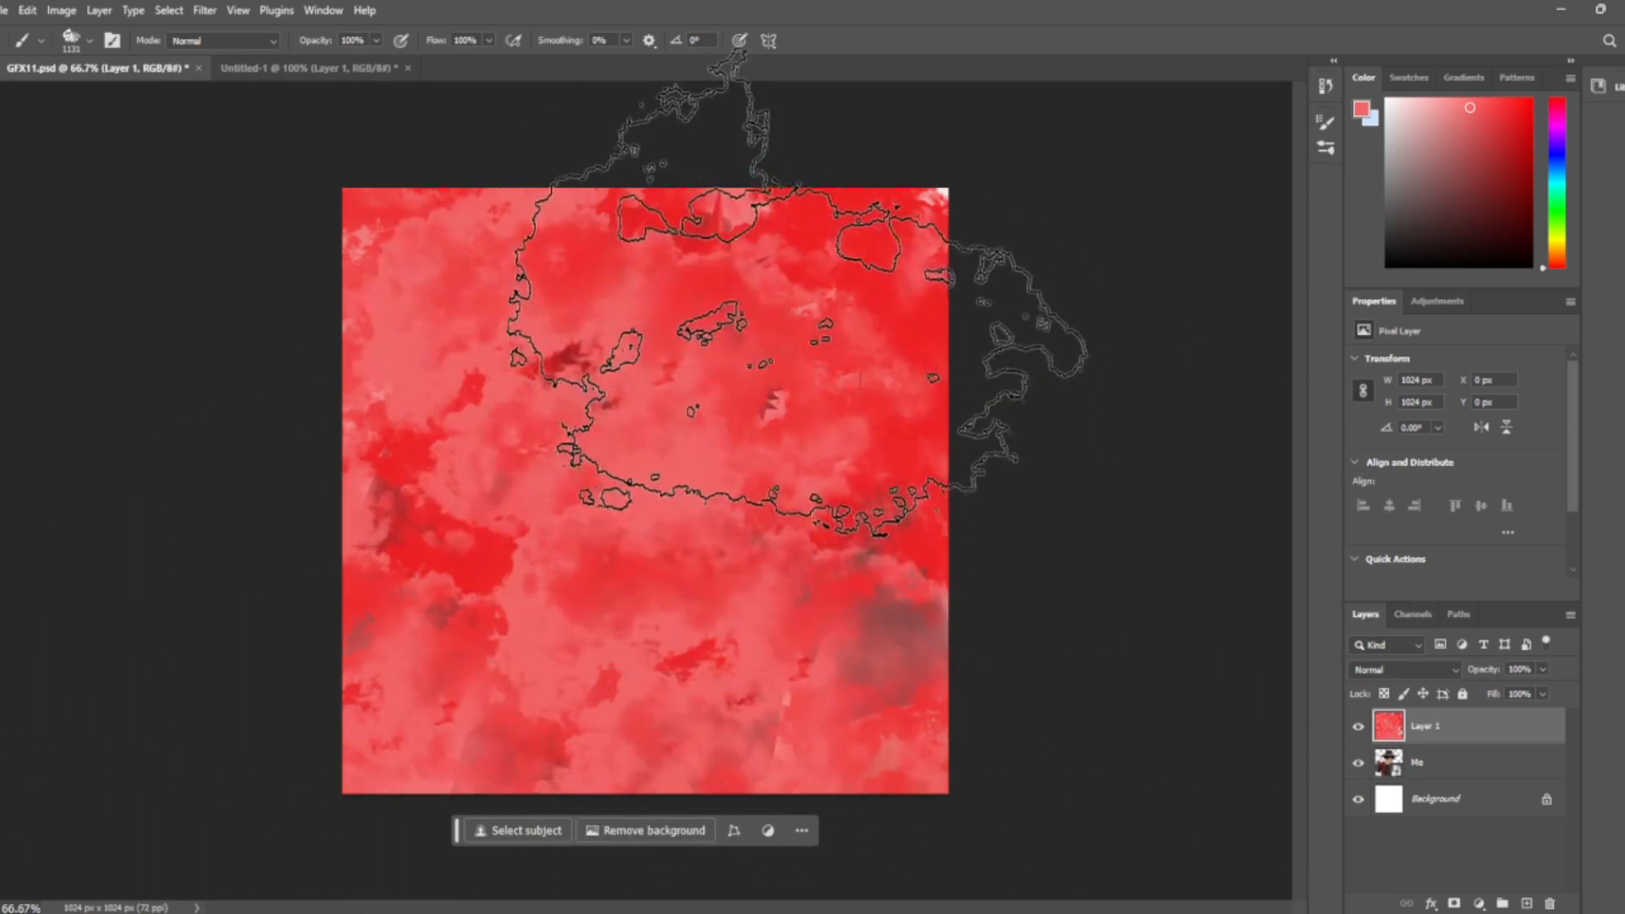
left_click(818, 263)
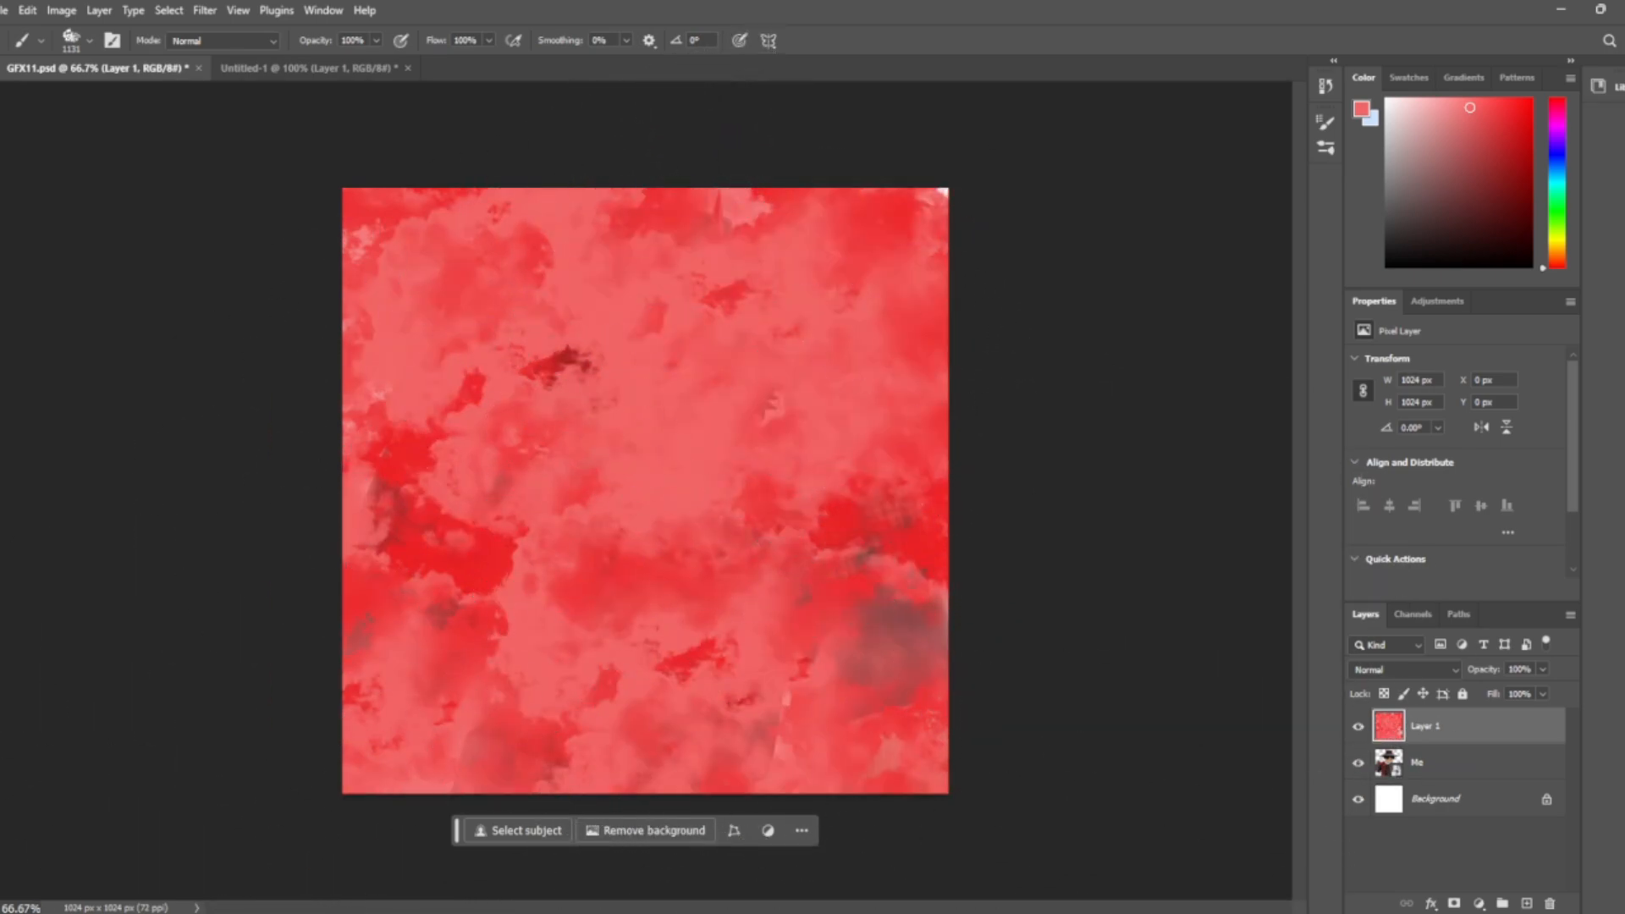
Sample the bright red from the clouds and stamp it over the middle and lower right of Layer 1
left_click(484, 550, "alt")
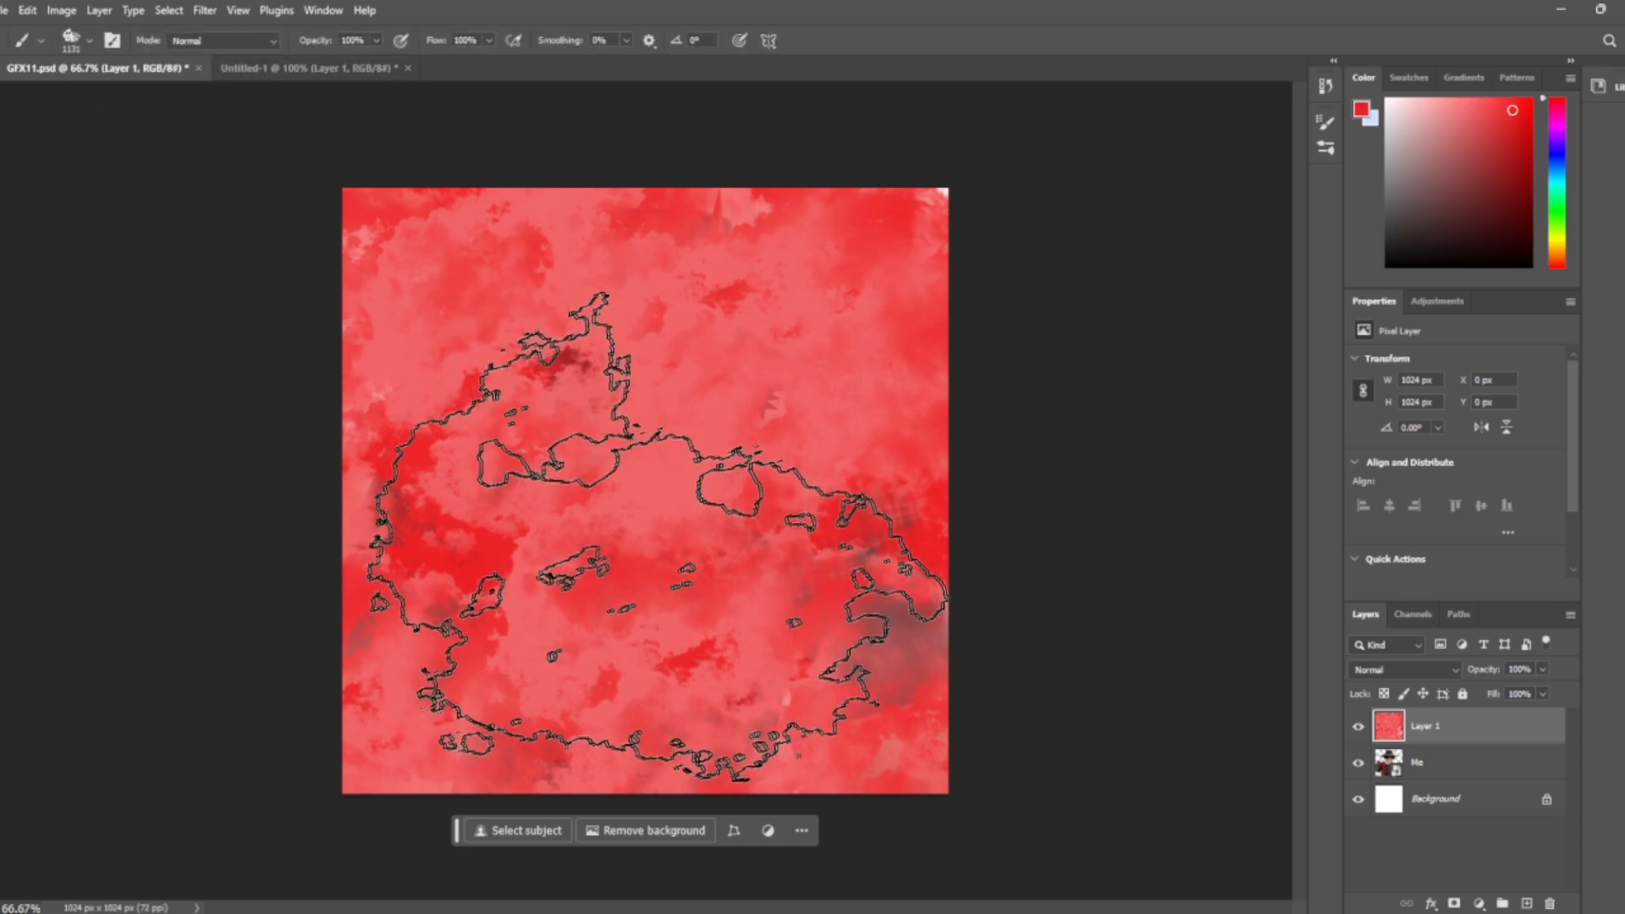
left_click(637, 455)
left_click(1189, 649)
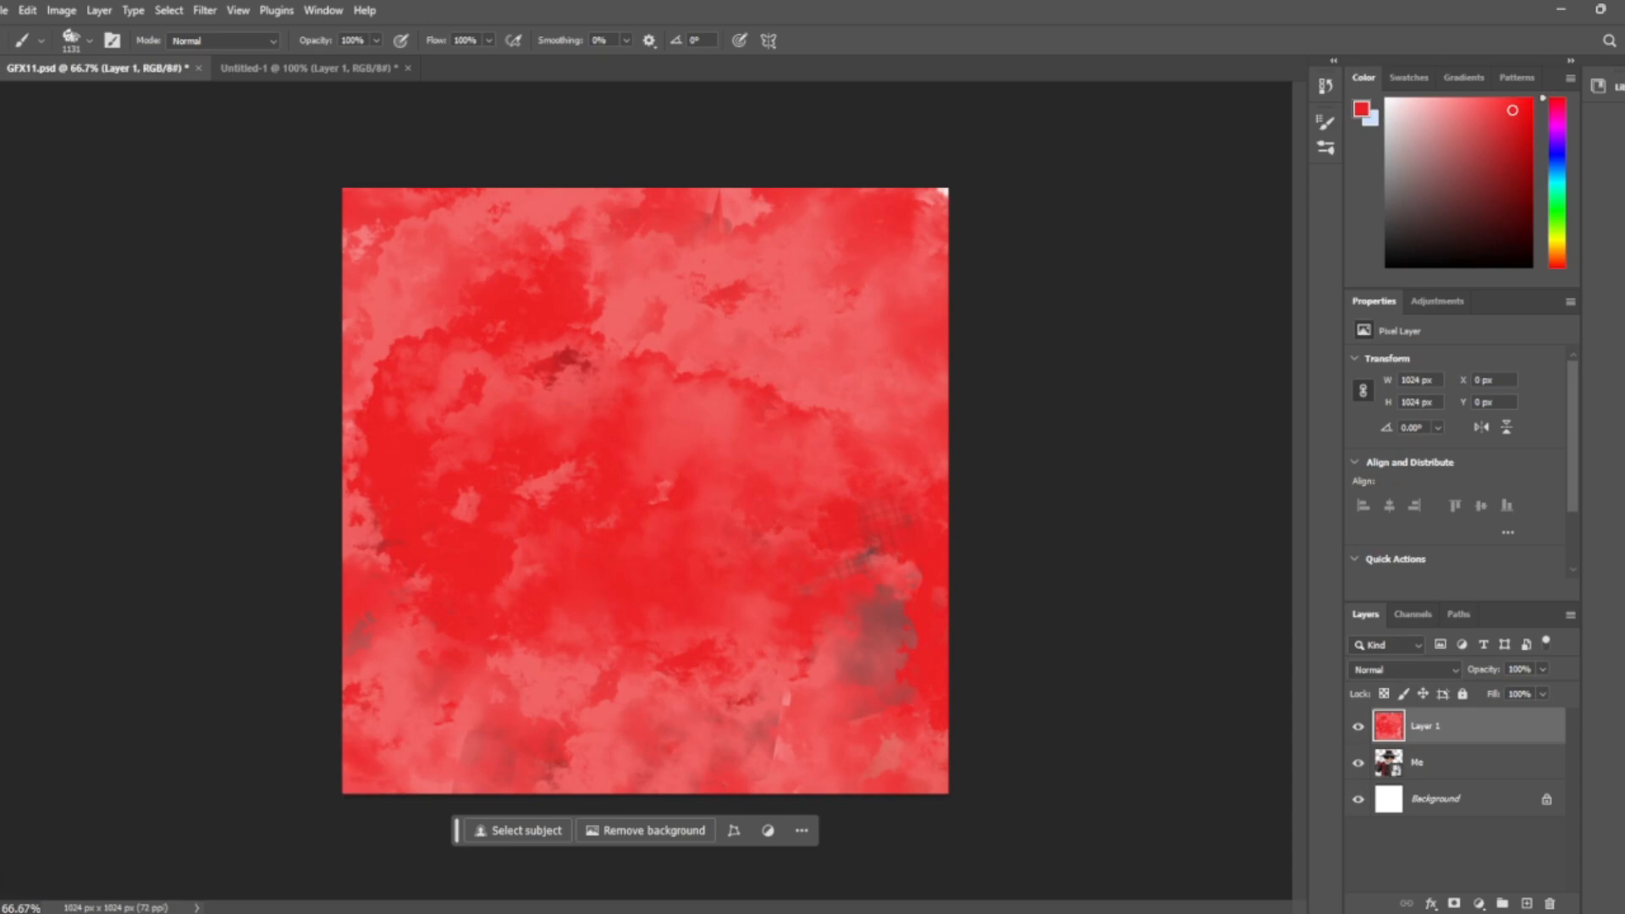
Swap the foreground and background colors and set the foreground color to black (000000)
key("x")
left_click(1361, 109)
left_click_drag(1183, 398, 1324, 566)
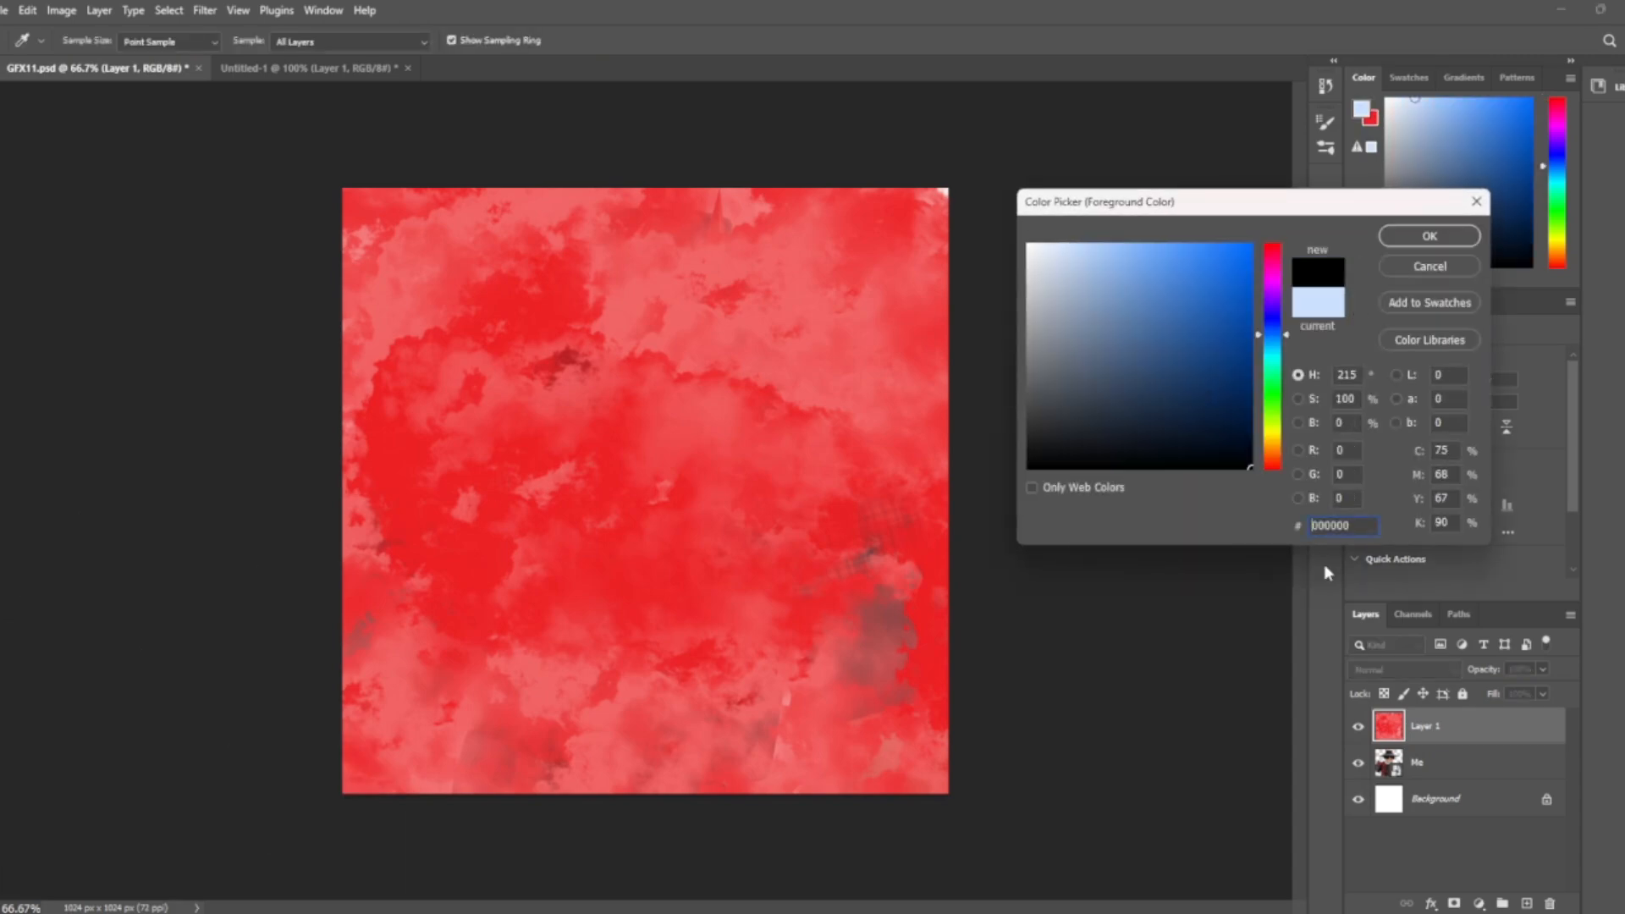
left_click(1431, 236)
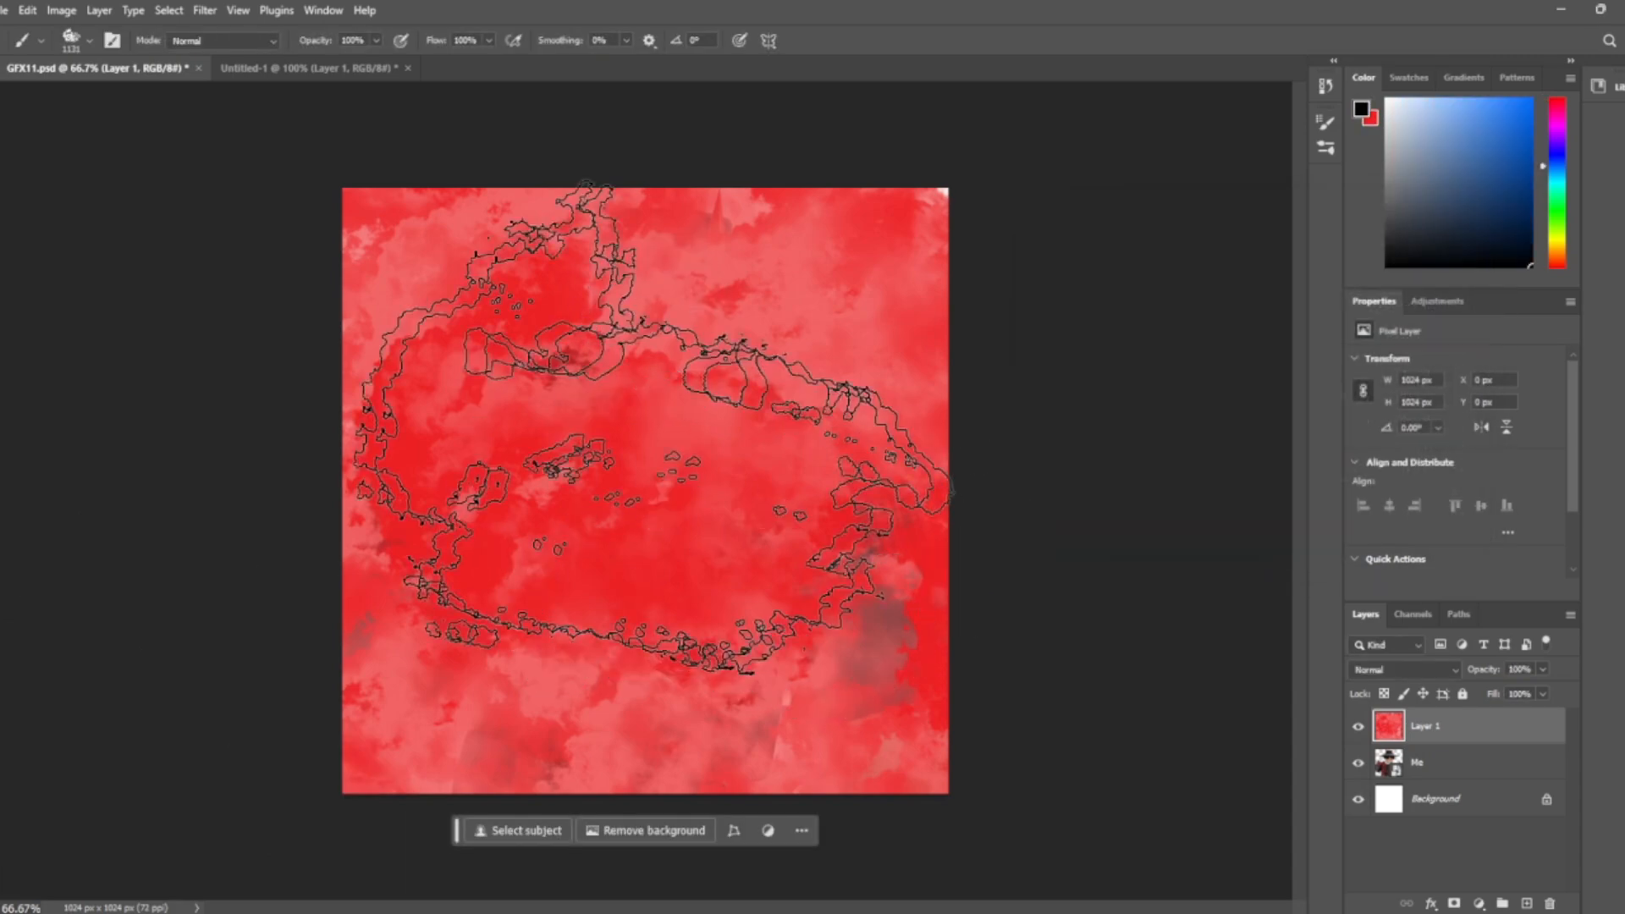
Choose the MushroomCloud966 brush at a size of 1811 px
left_click(71, 40)
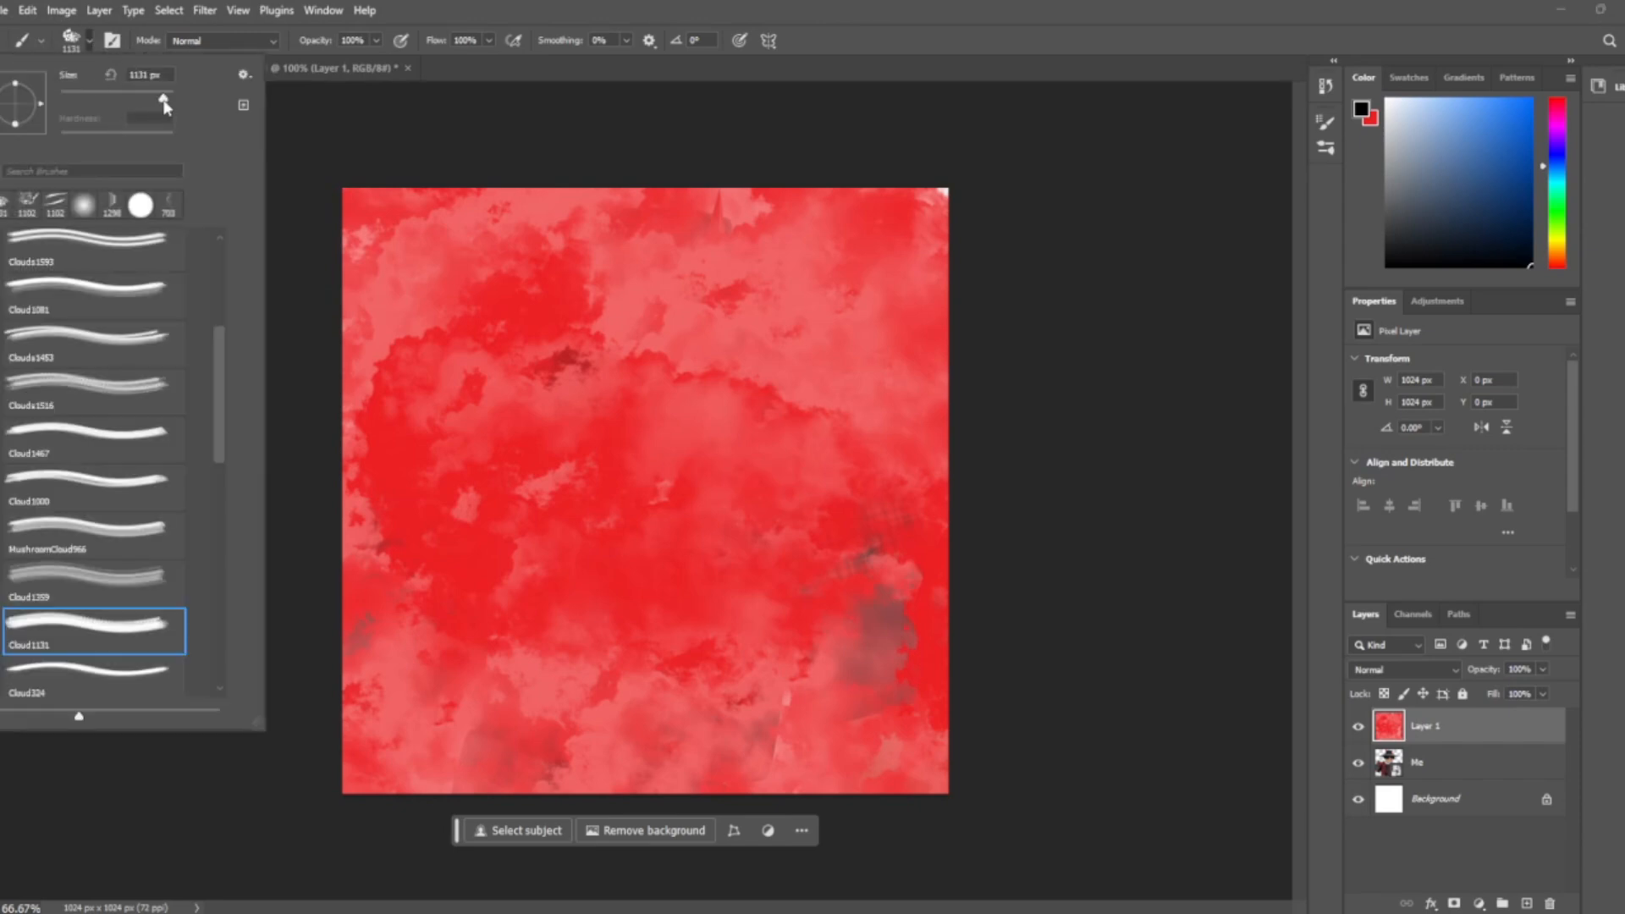
left_click(687, 8)
left_click(92, 40)
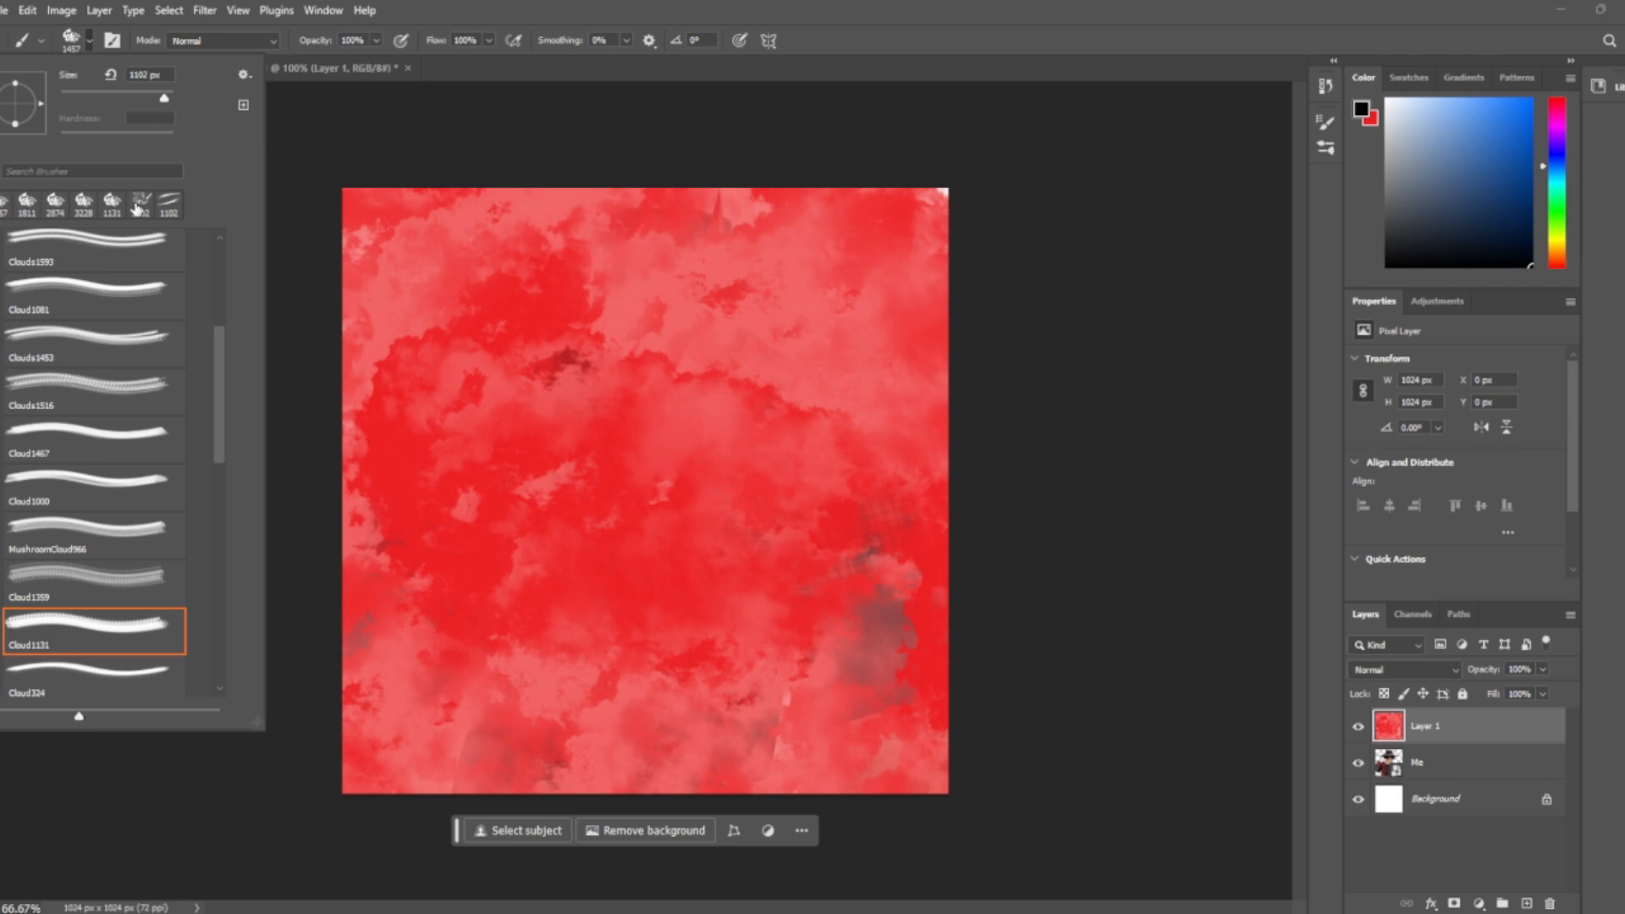
left_click(110, 542)
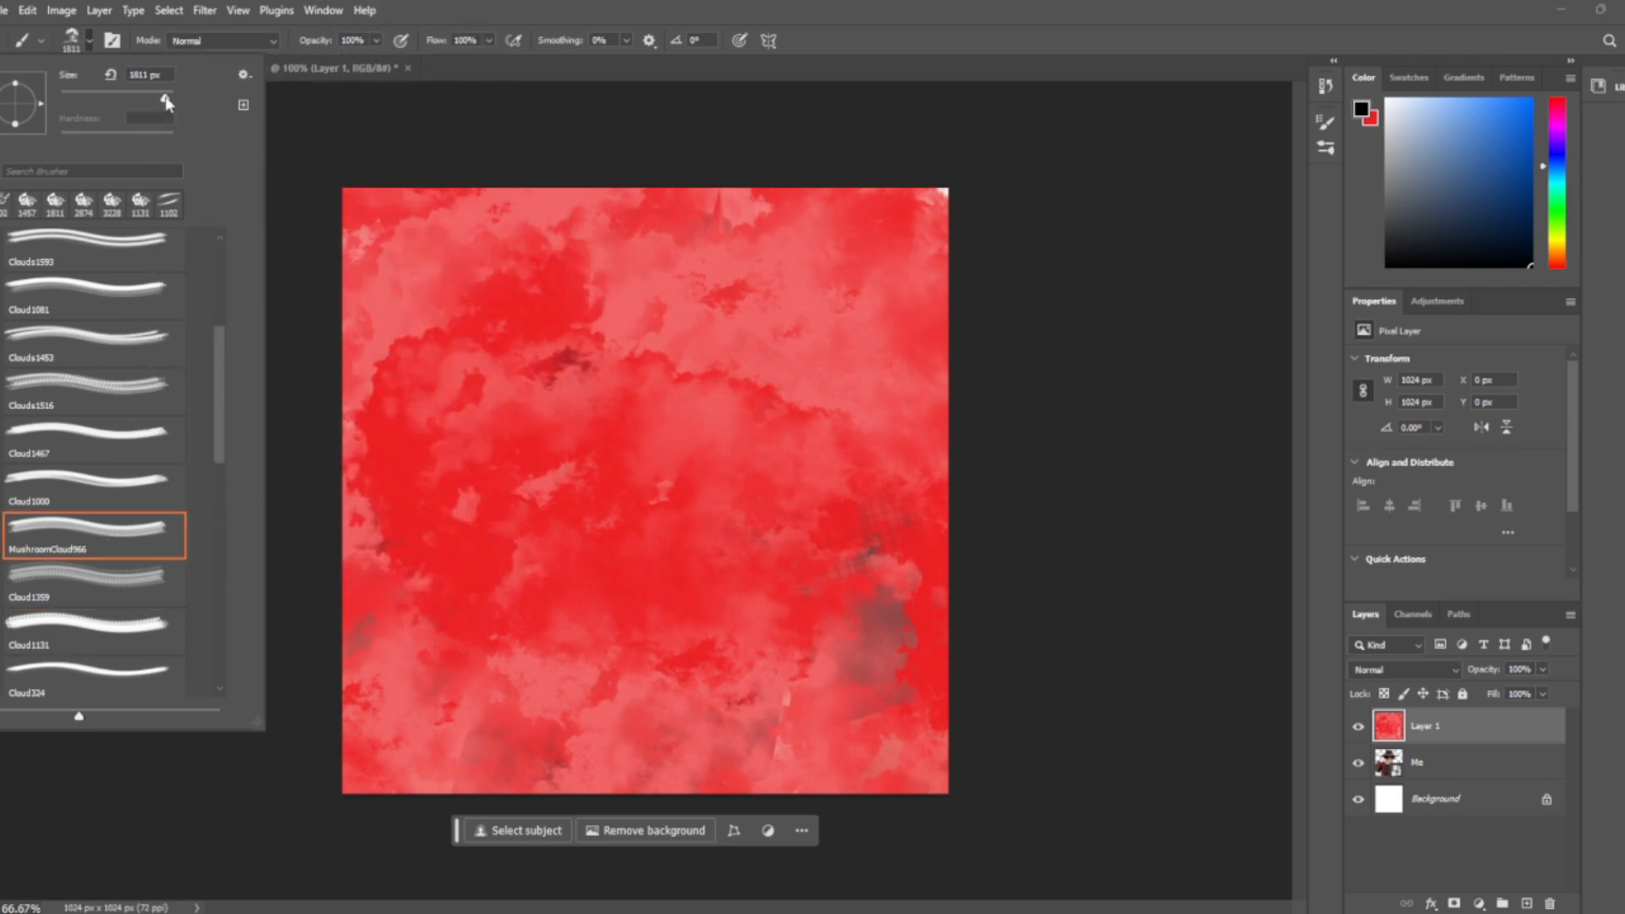
left_click(519, 7)
Stamp black mushroom clouds across the left side, right side and lower edge of Layer 1
left_click(423, 393)
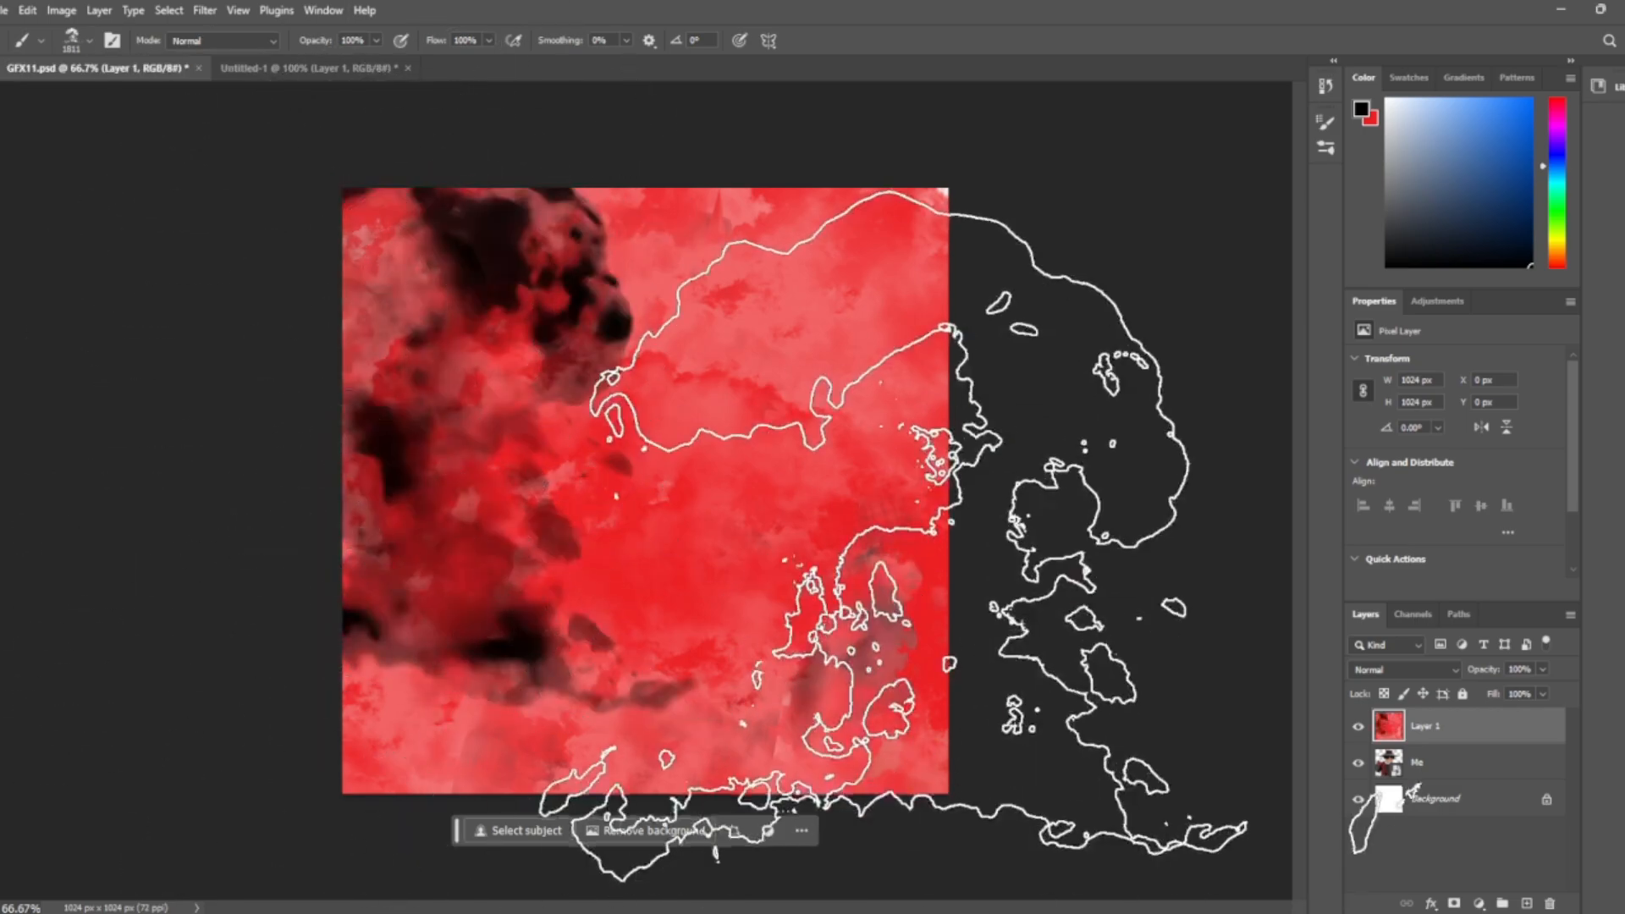
left_click(979, 538)
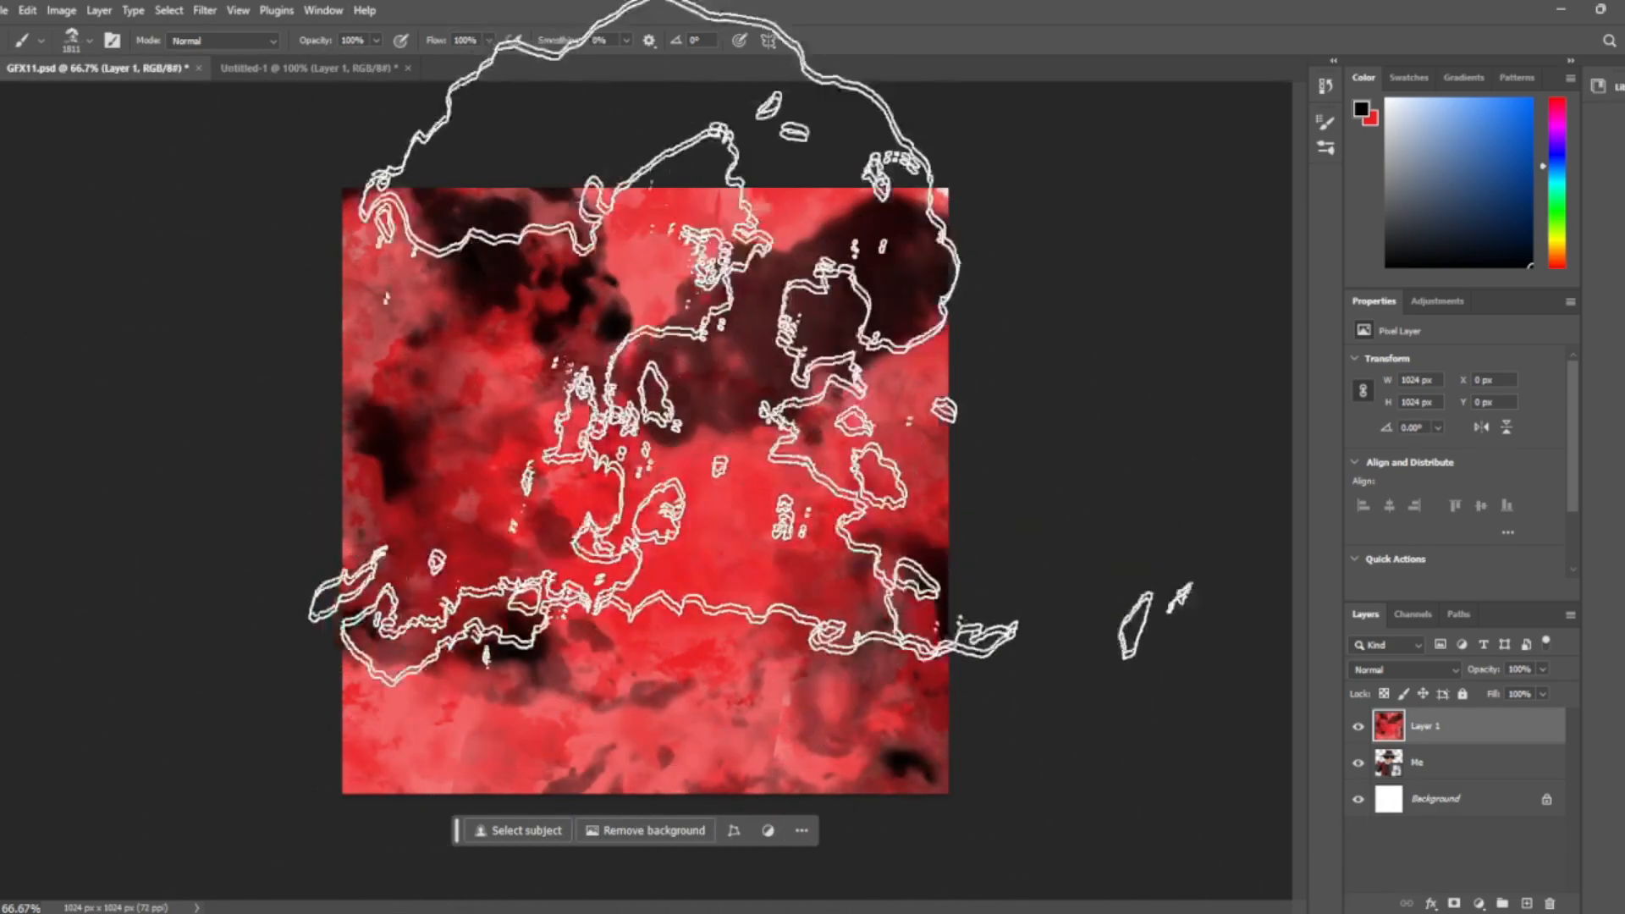
key("z")
left_click_drag(716, 627, 632, 628)
key("b")
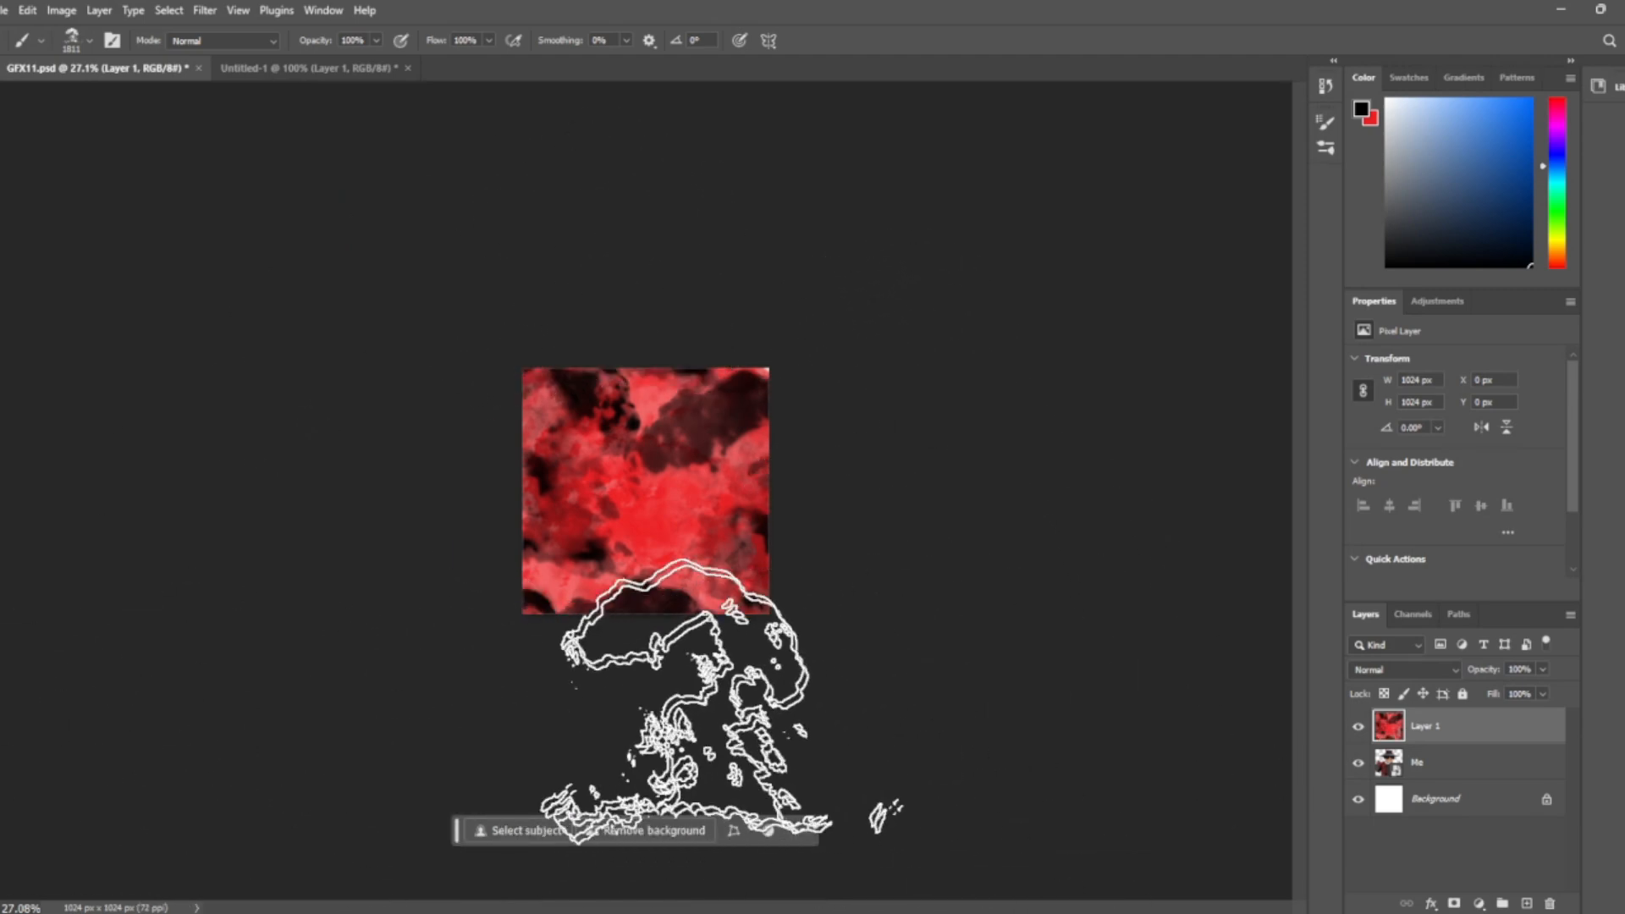
left_click(711, 656)
Stamp red clouds over the lower part of Layer 1 and add black clouds near its side edges
key("x")
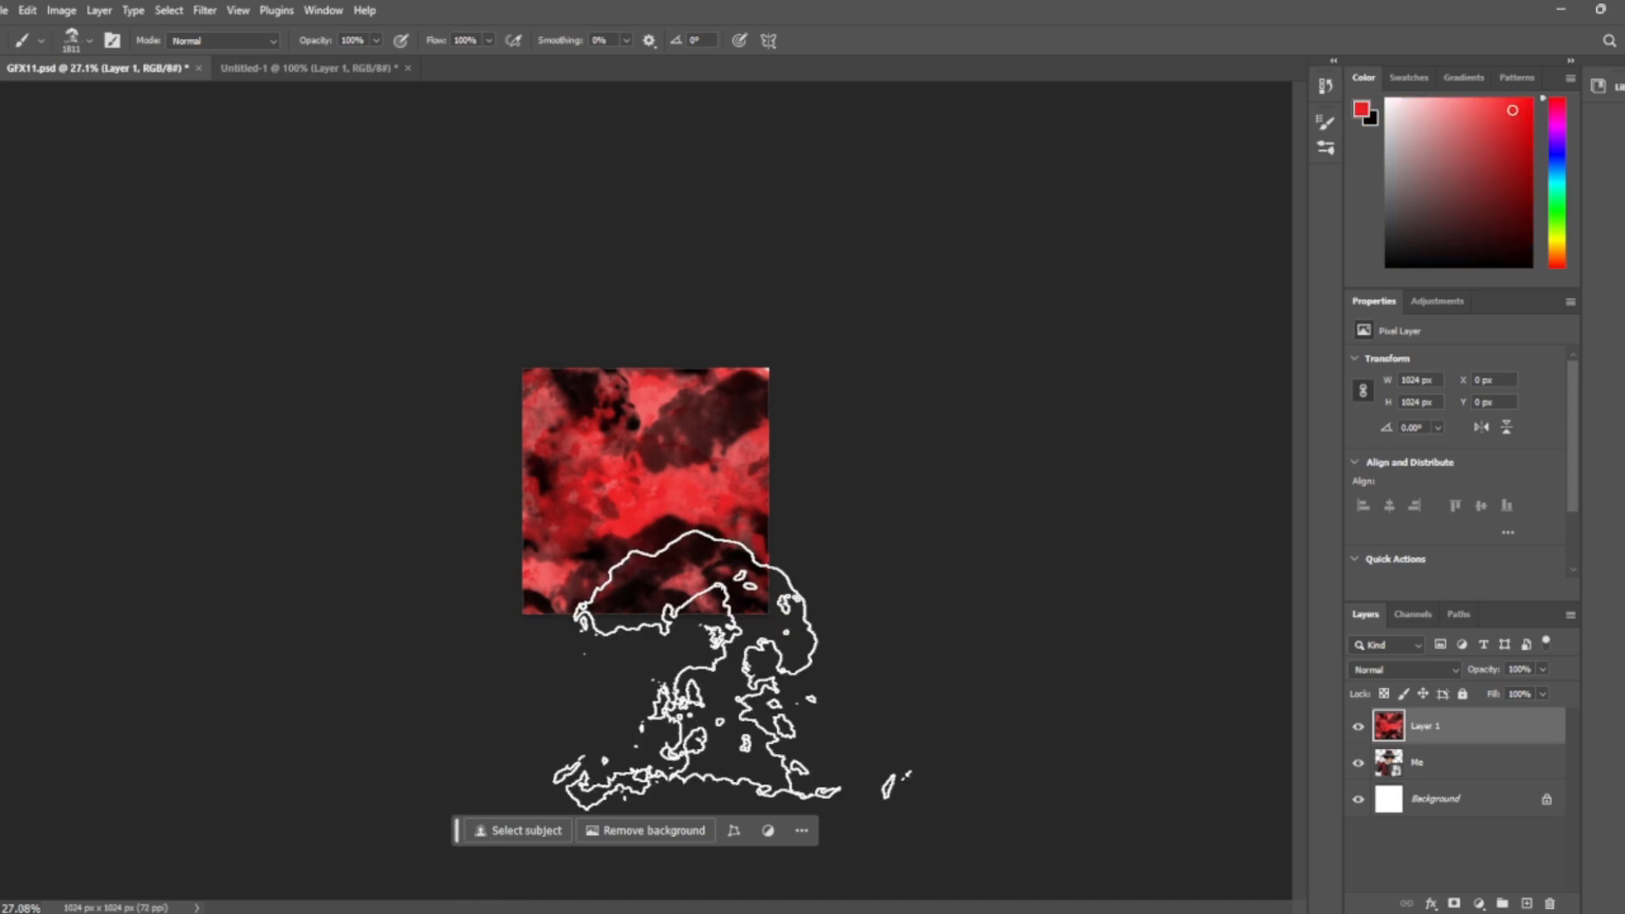
left_click(681, 677)
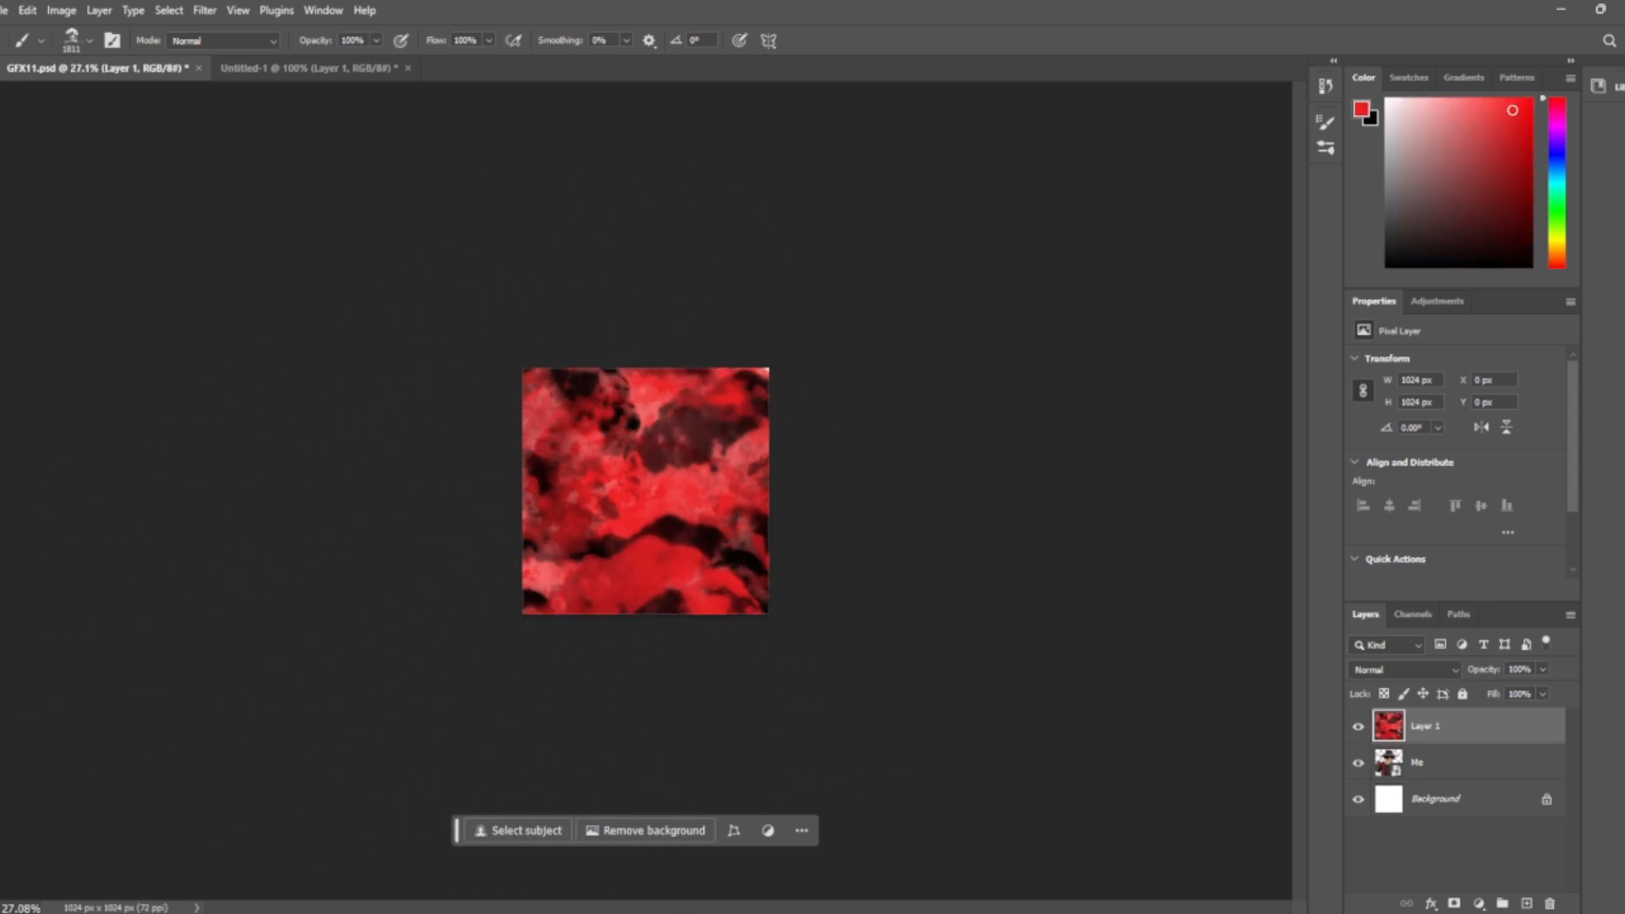
key("x")
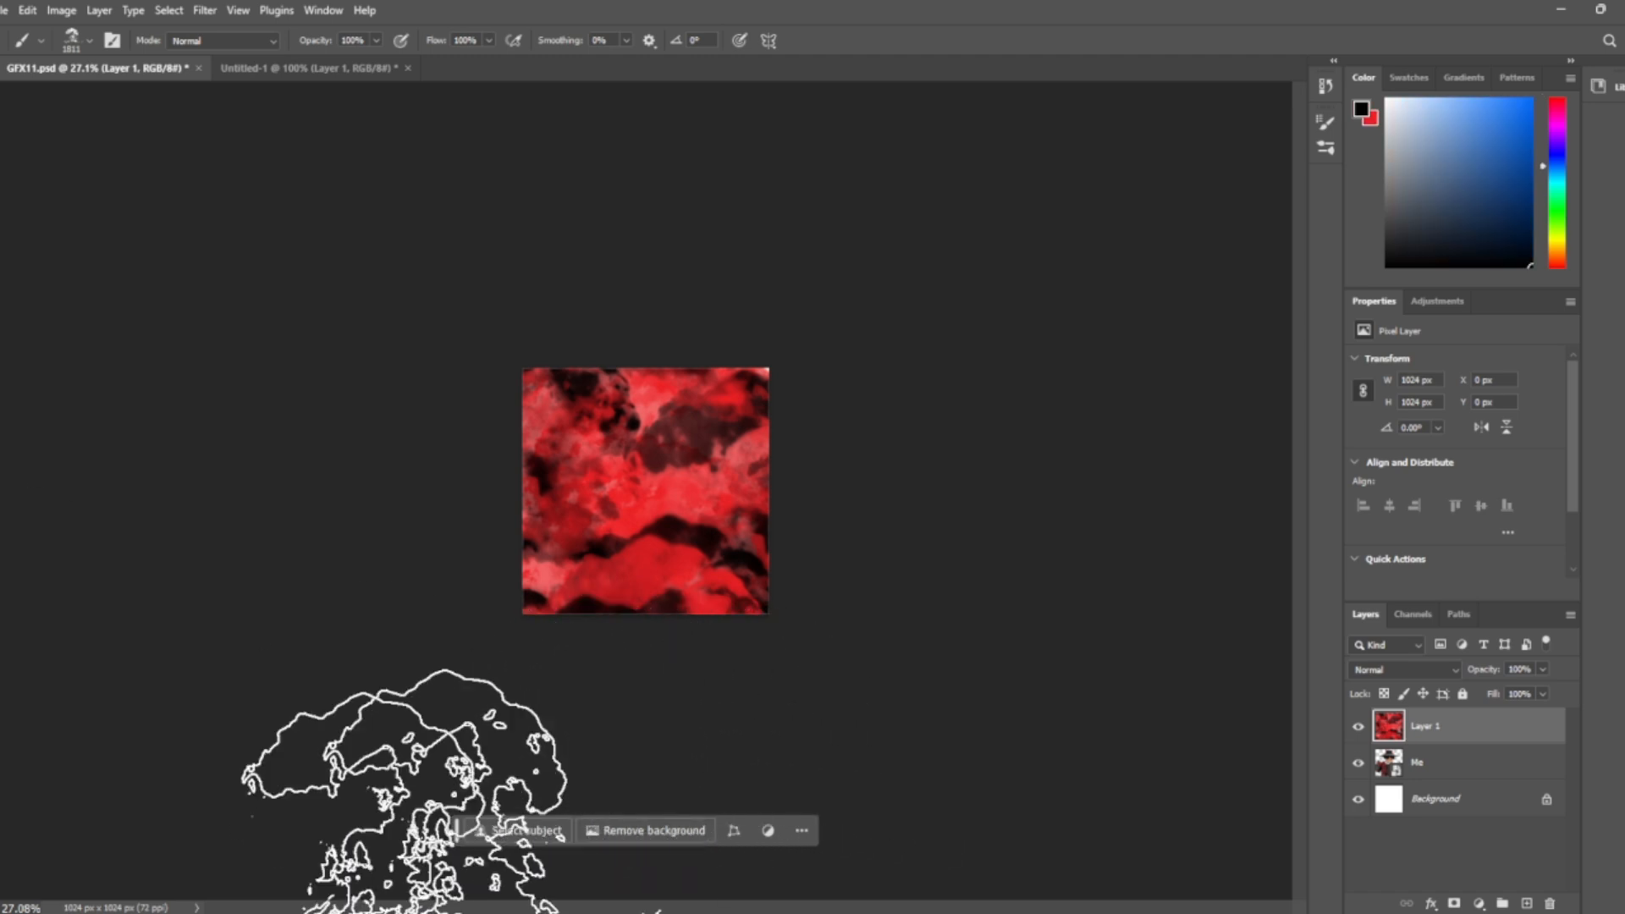
key("z")
mouse_move(465, 472)
left_mouse_down()
mouse_move(533, 469)
mouse_move(514, 467)
left_mouse_up()
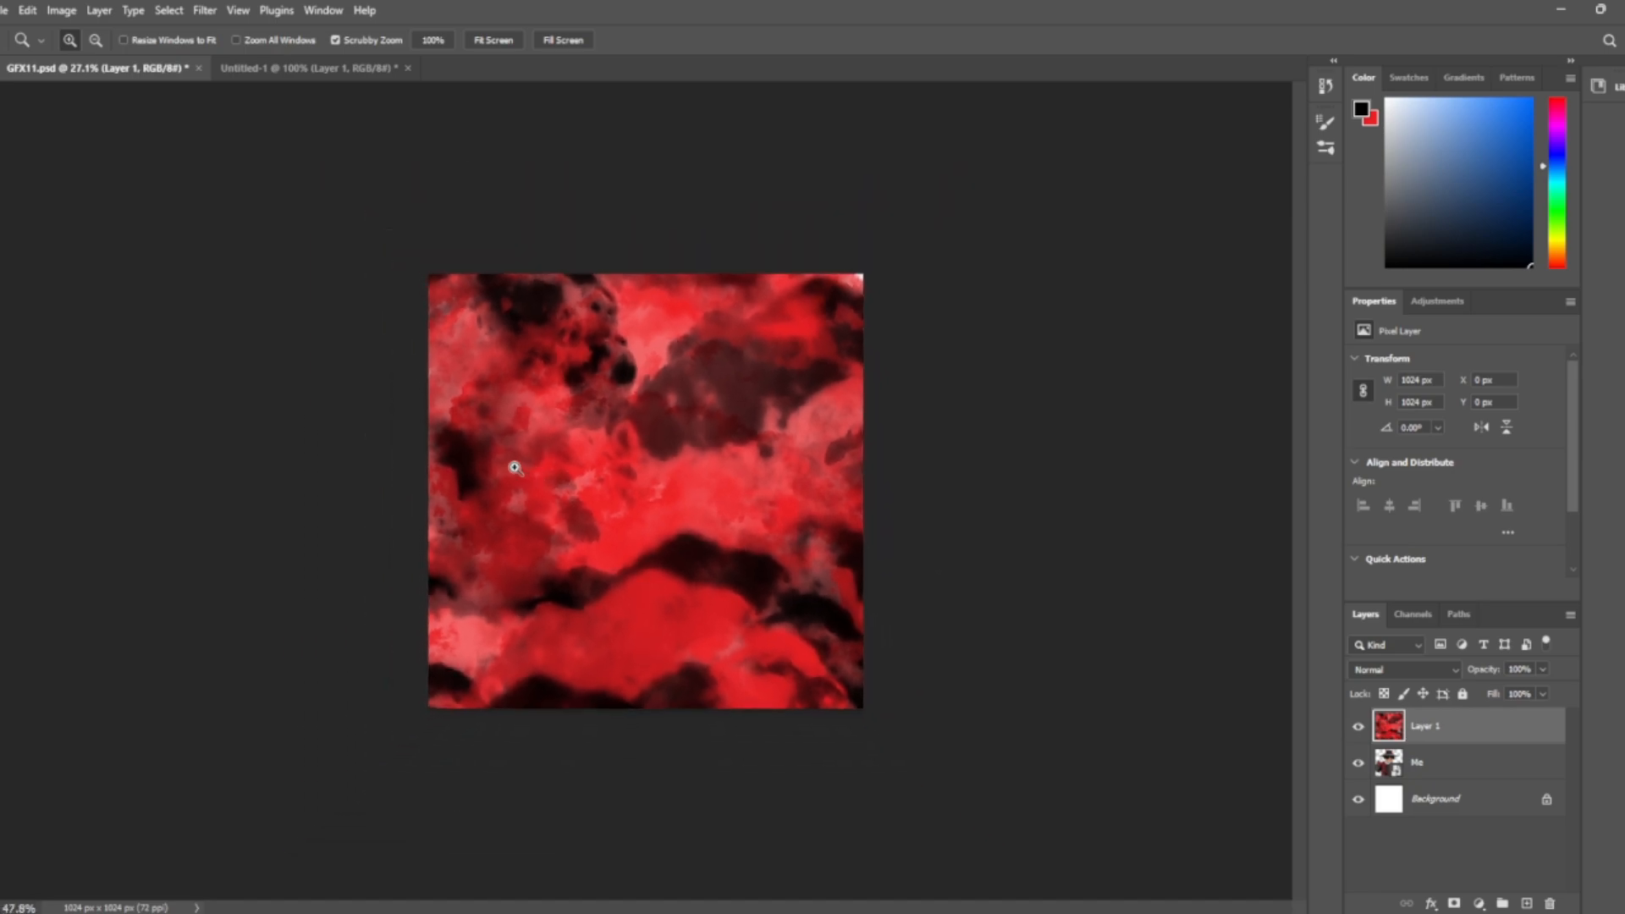
key("b")
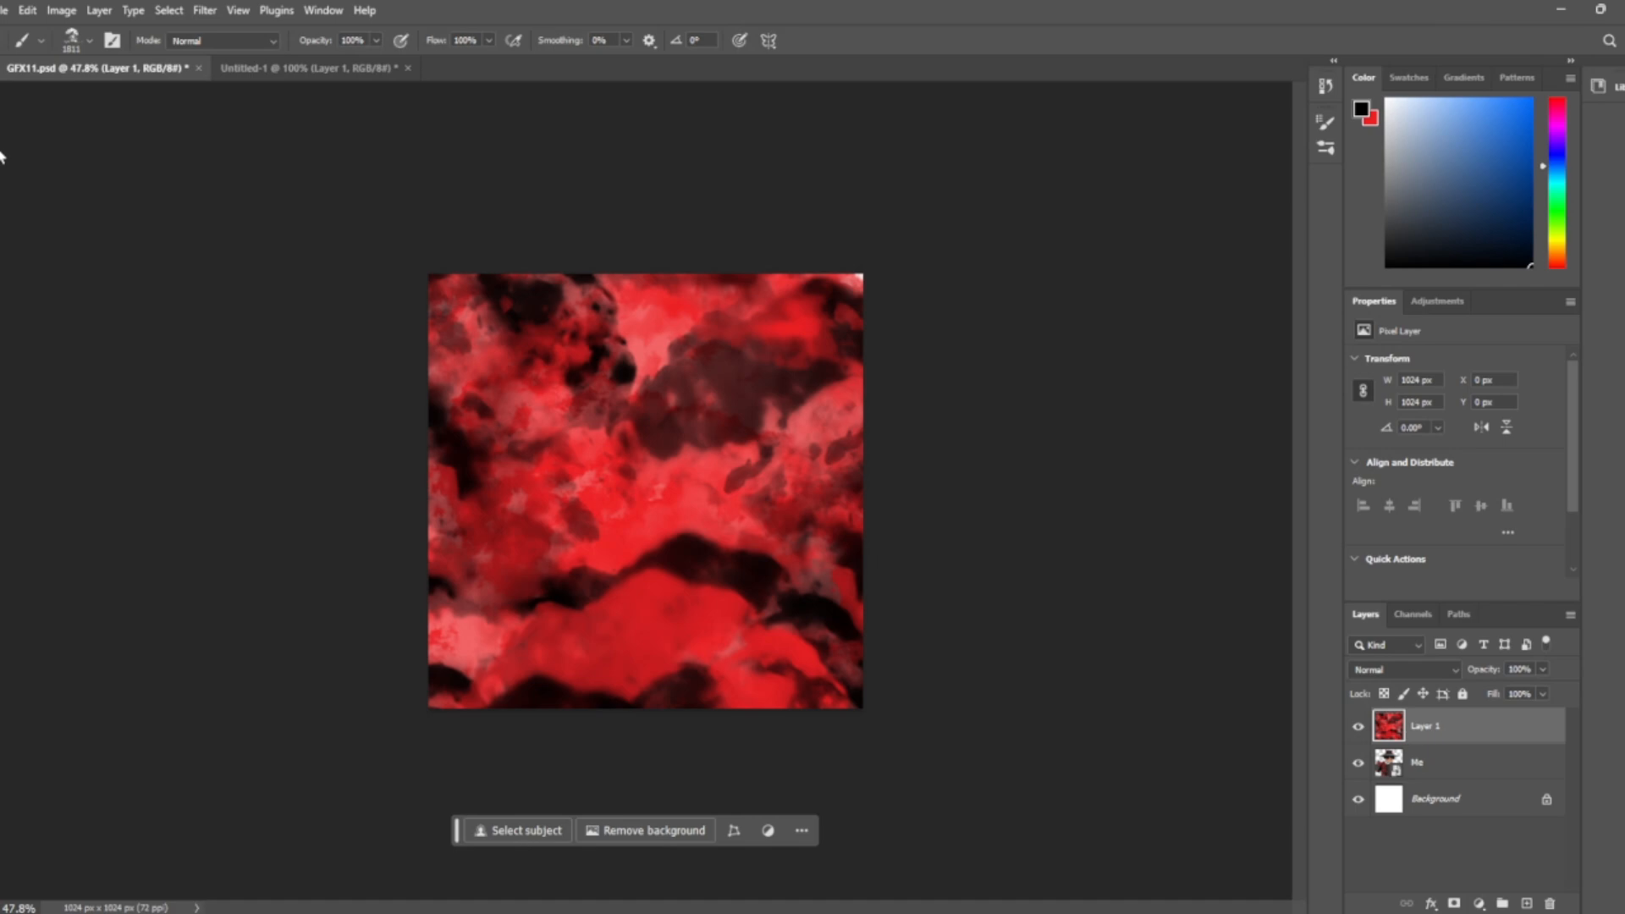
Sample the light red at the lower left of the canvas and stamp light clouds over Layer 1
key("x")
left_click(472, 635, "alt")
left_click(952, 796)
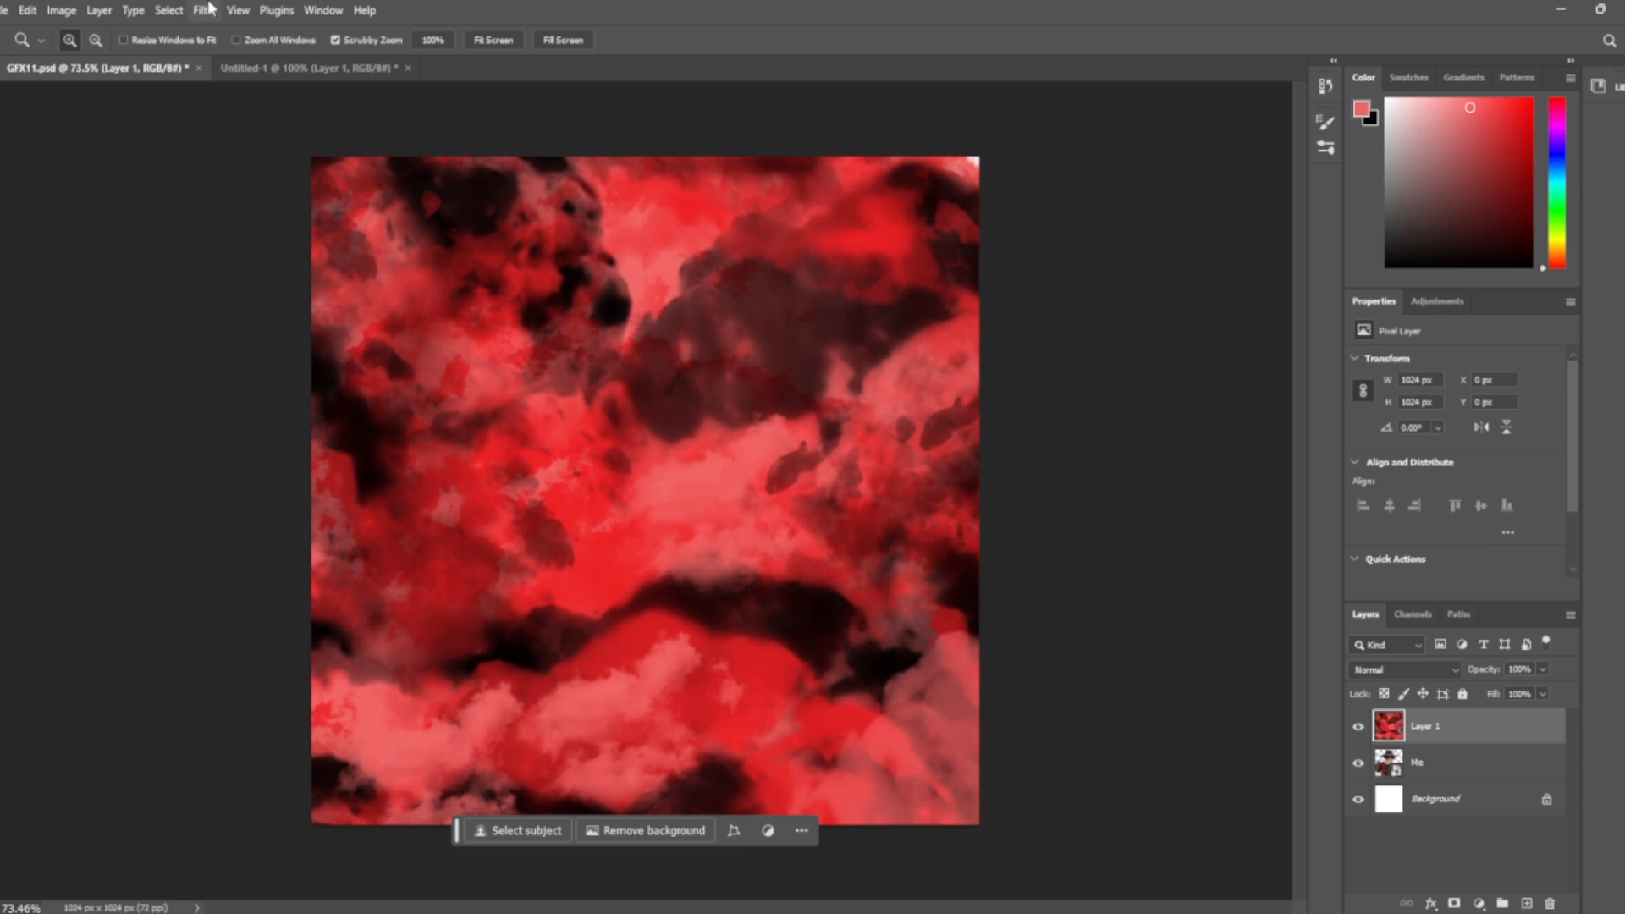
Apply a Motion Blur to Layer 1 with a 0° angle and a distance of 49 pixels
left_click(205, 10)
mouse_move(247, 275)
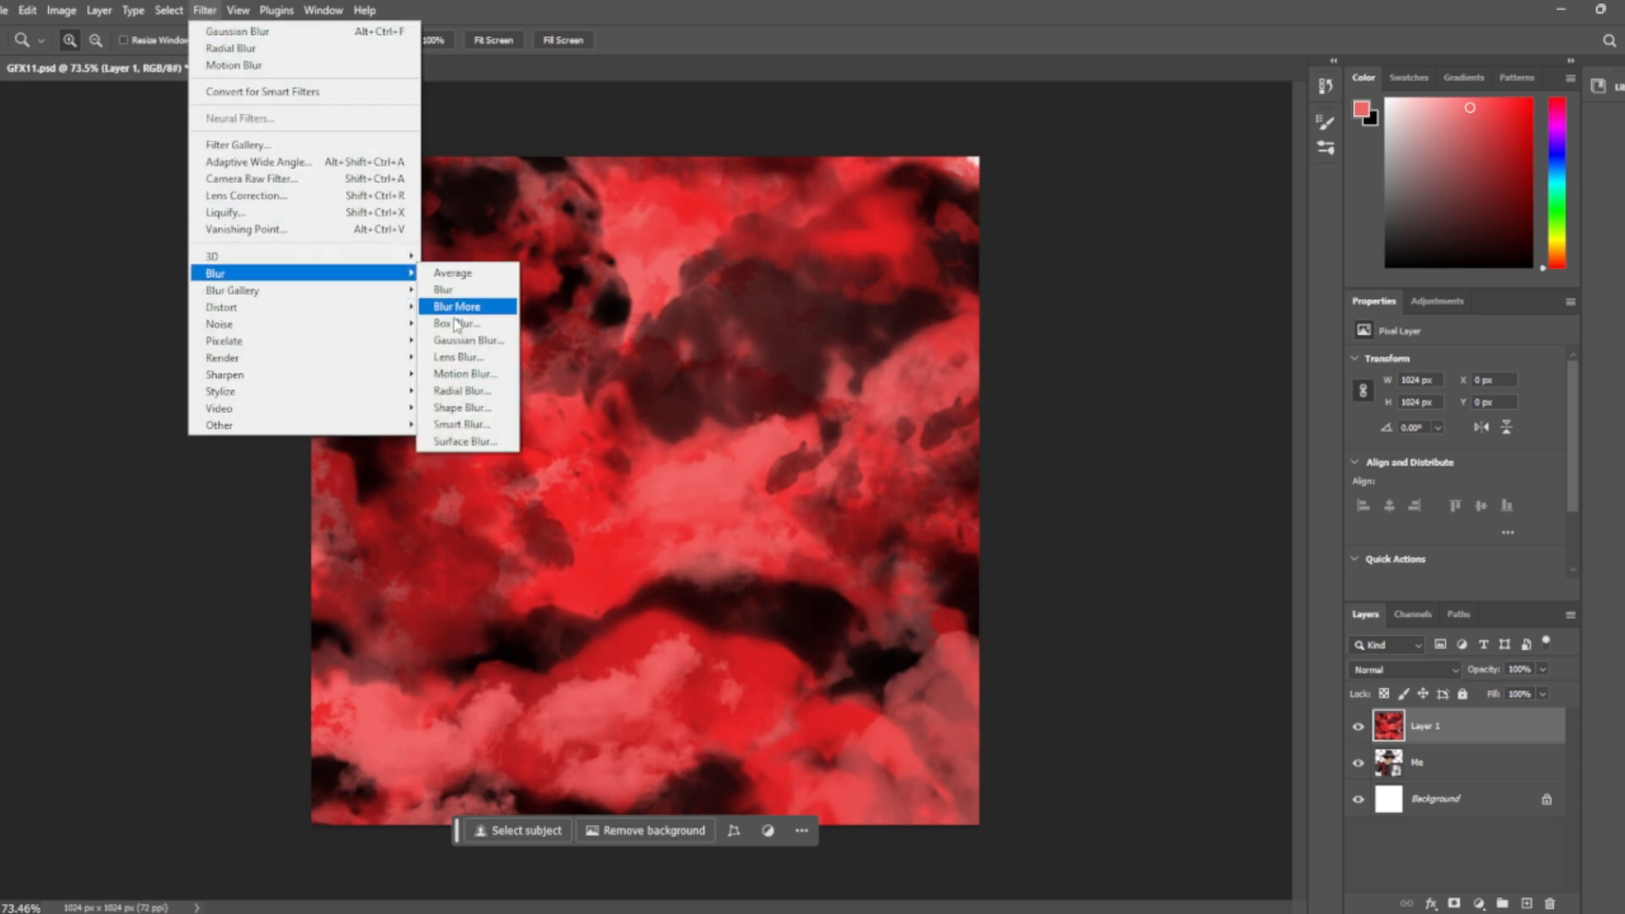
left_click(464, 373)
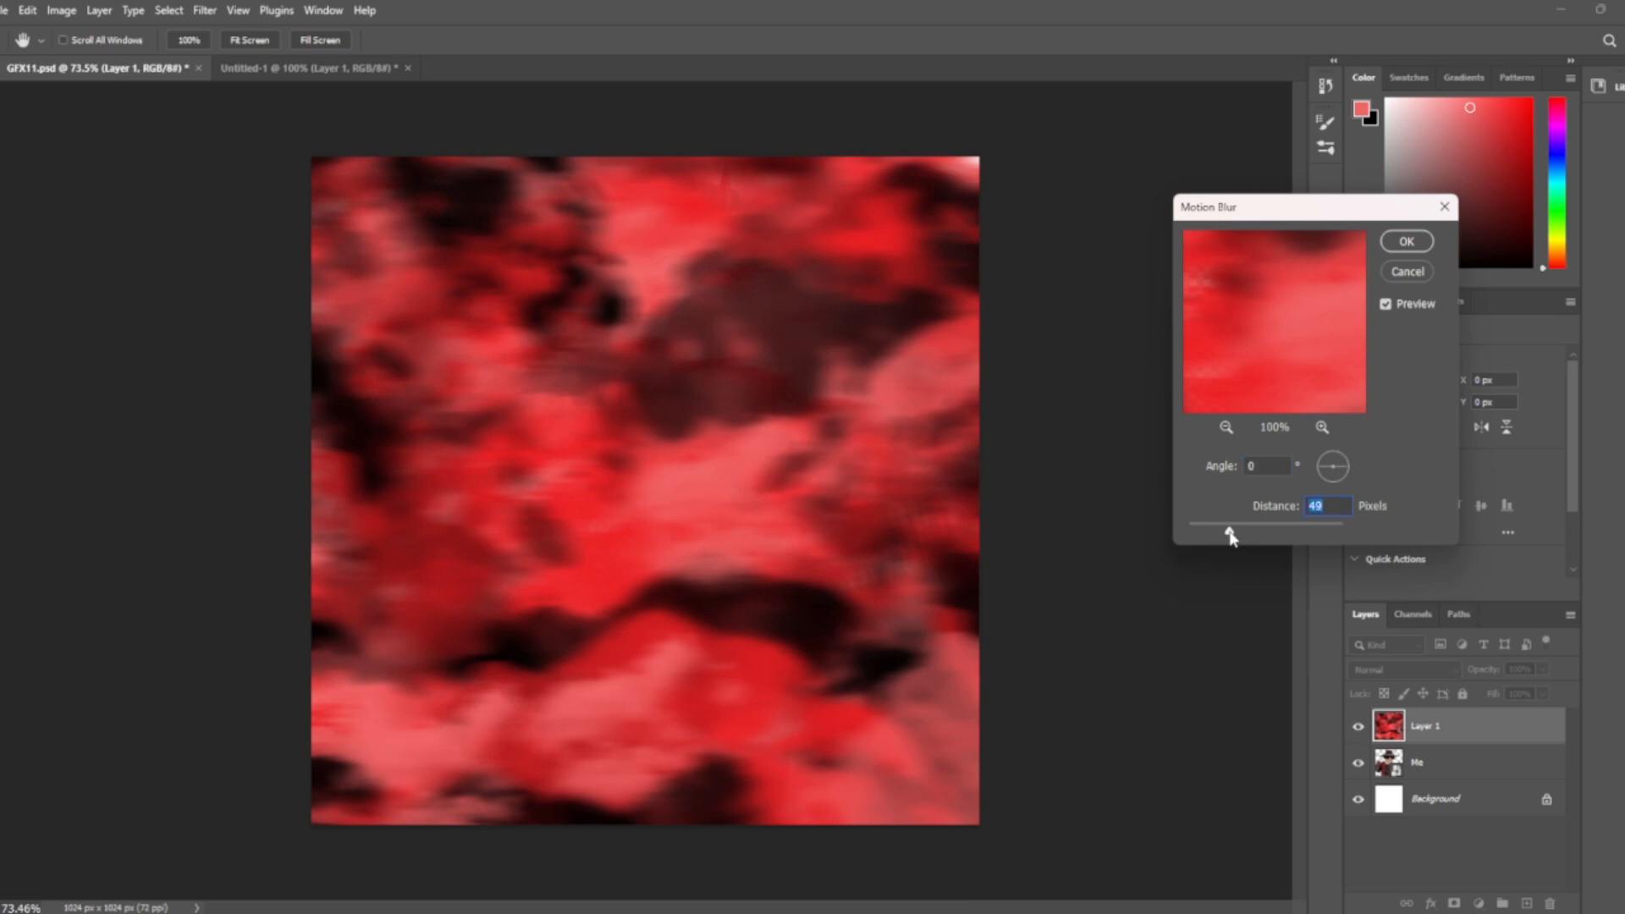
left_click_drag(1235, 535, 1230, 537)
left_click(1406, 242)
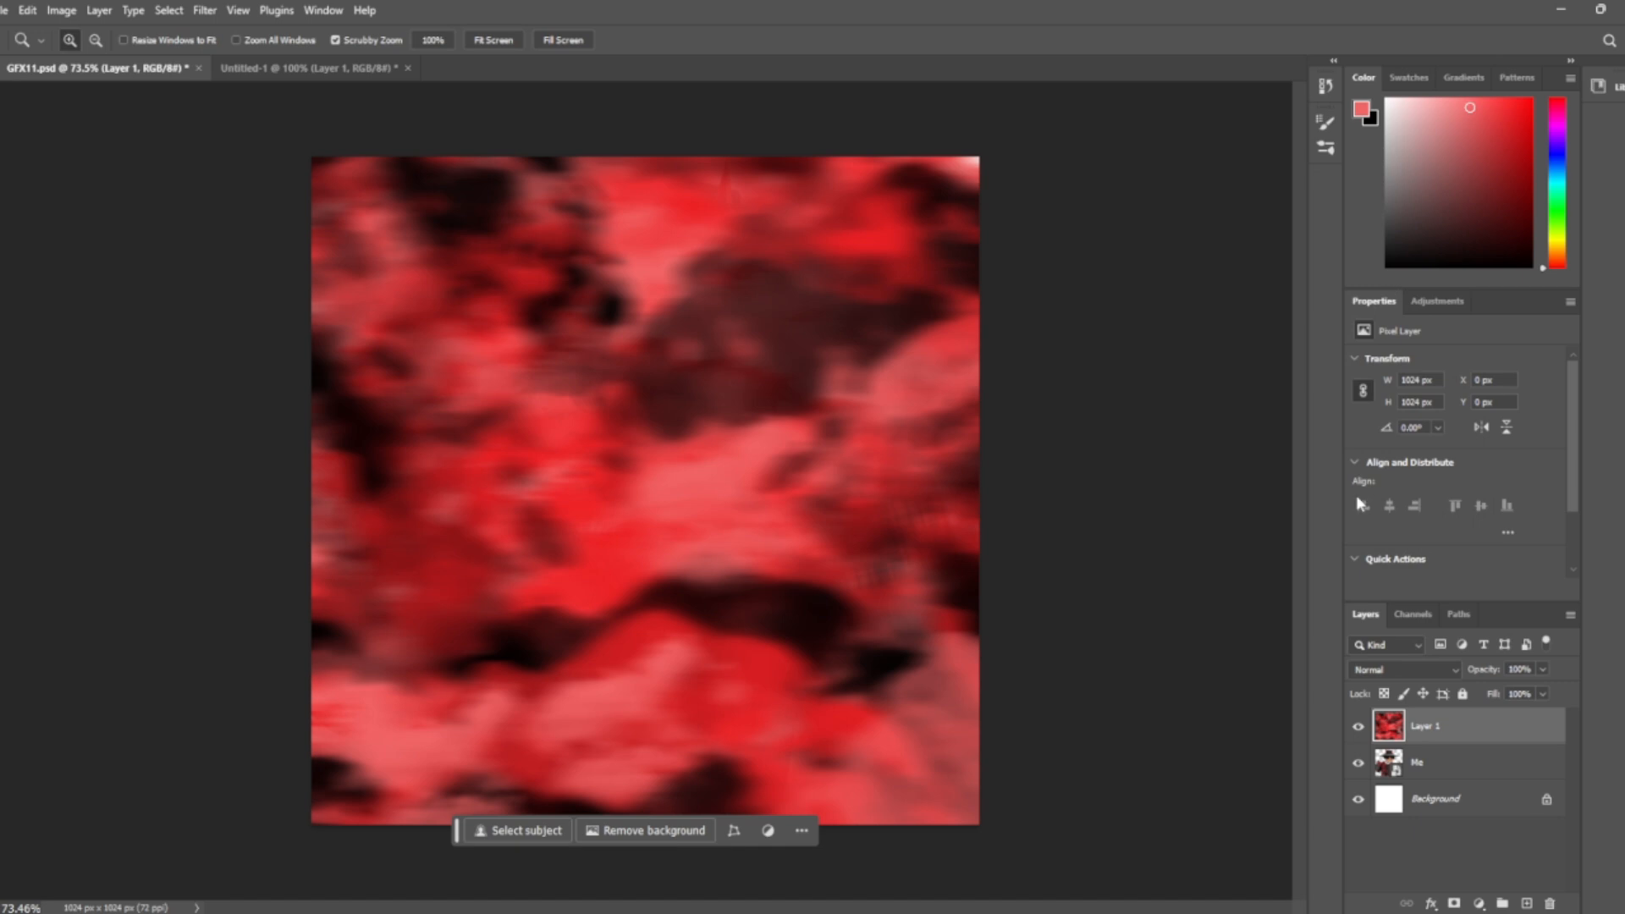
Move Layer 1 beneath the Me layer so the painted clouds sit behind the avatar
left_click_drag(1451, 726, 1459, 778)
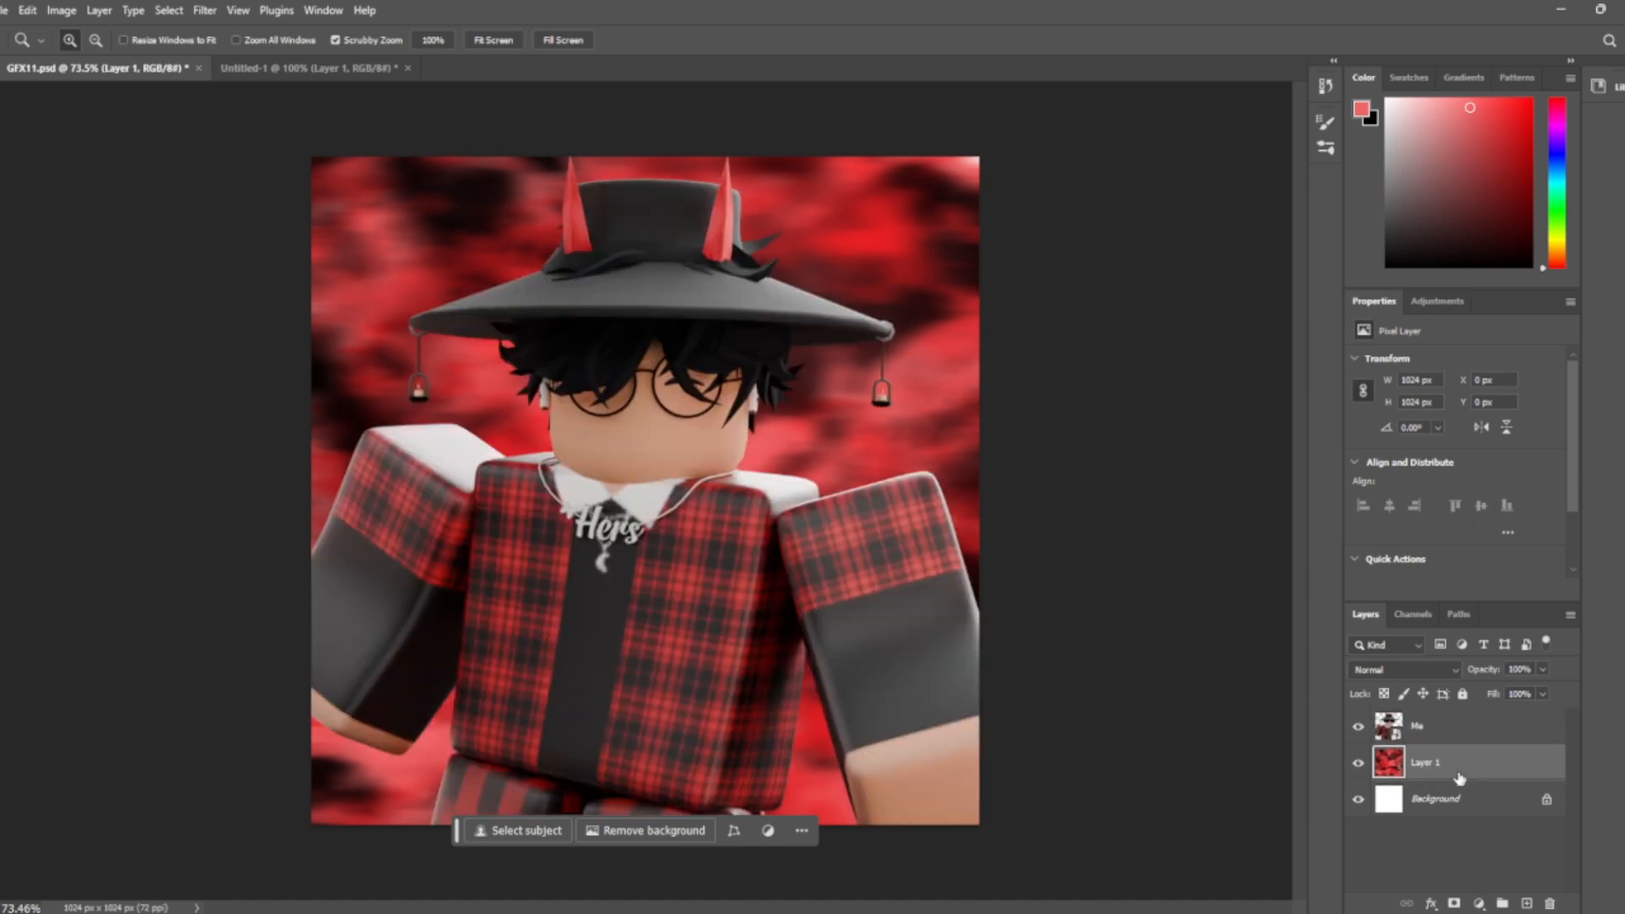
key("v")
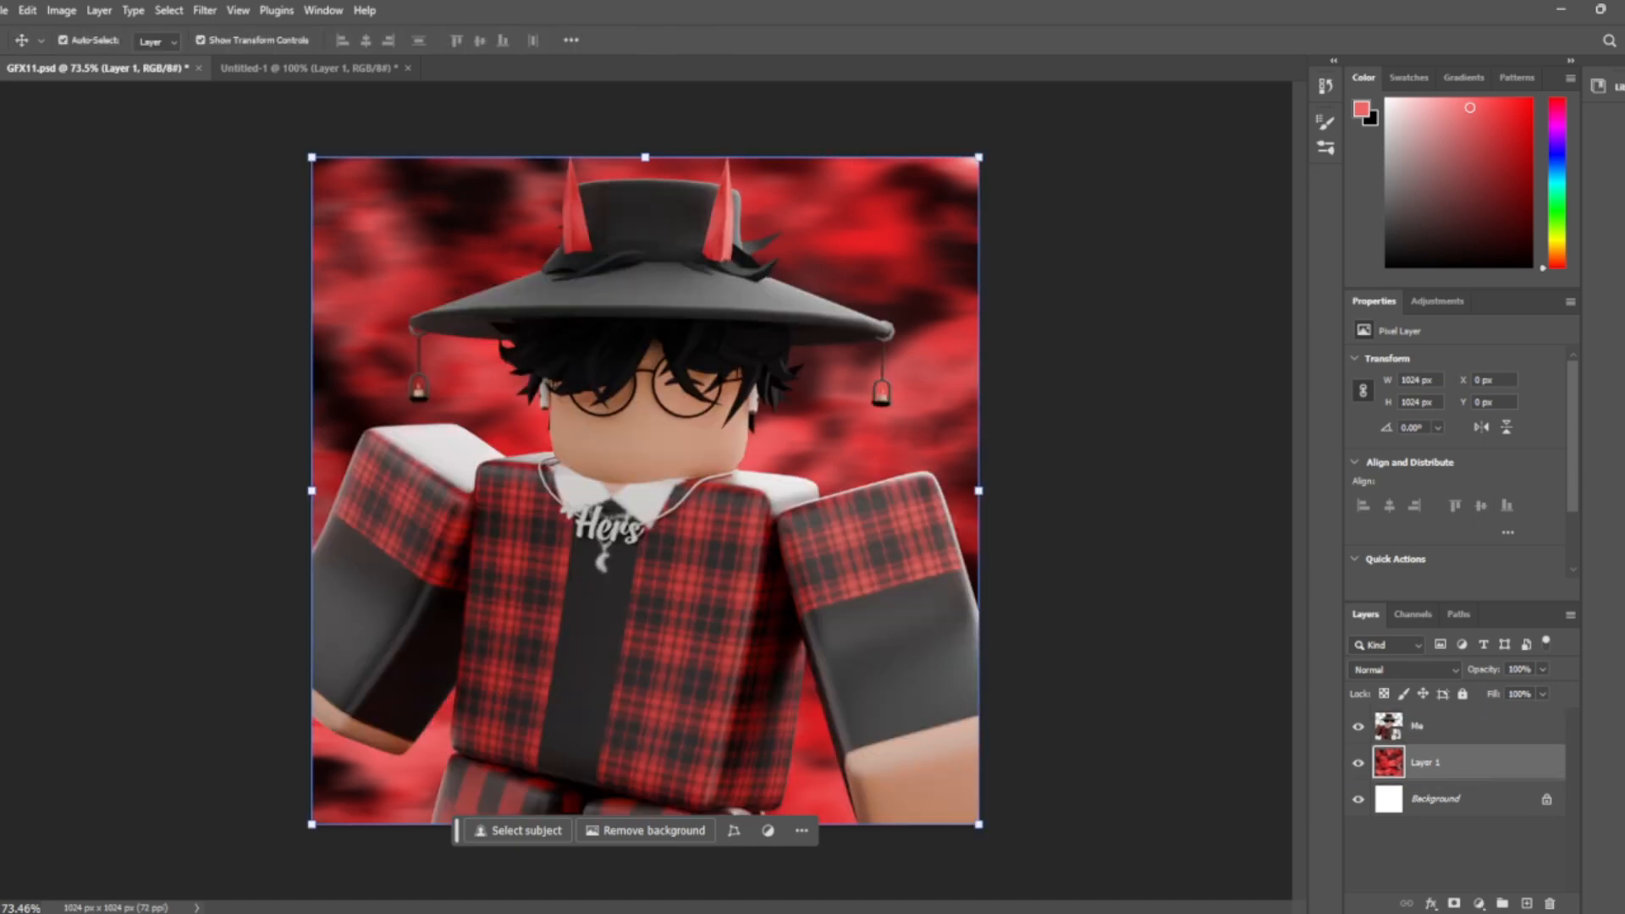
left_click(1, 127)
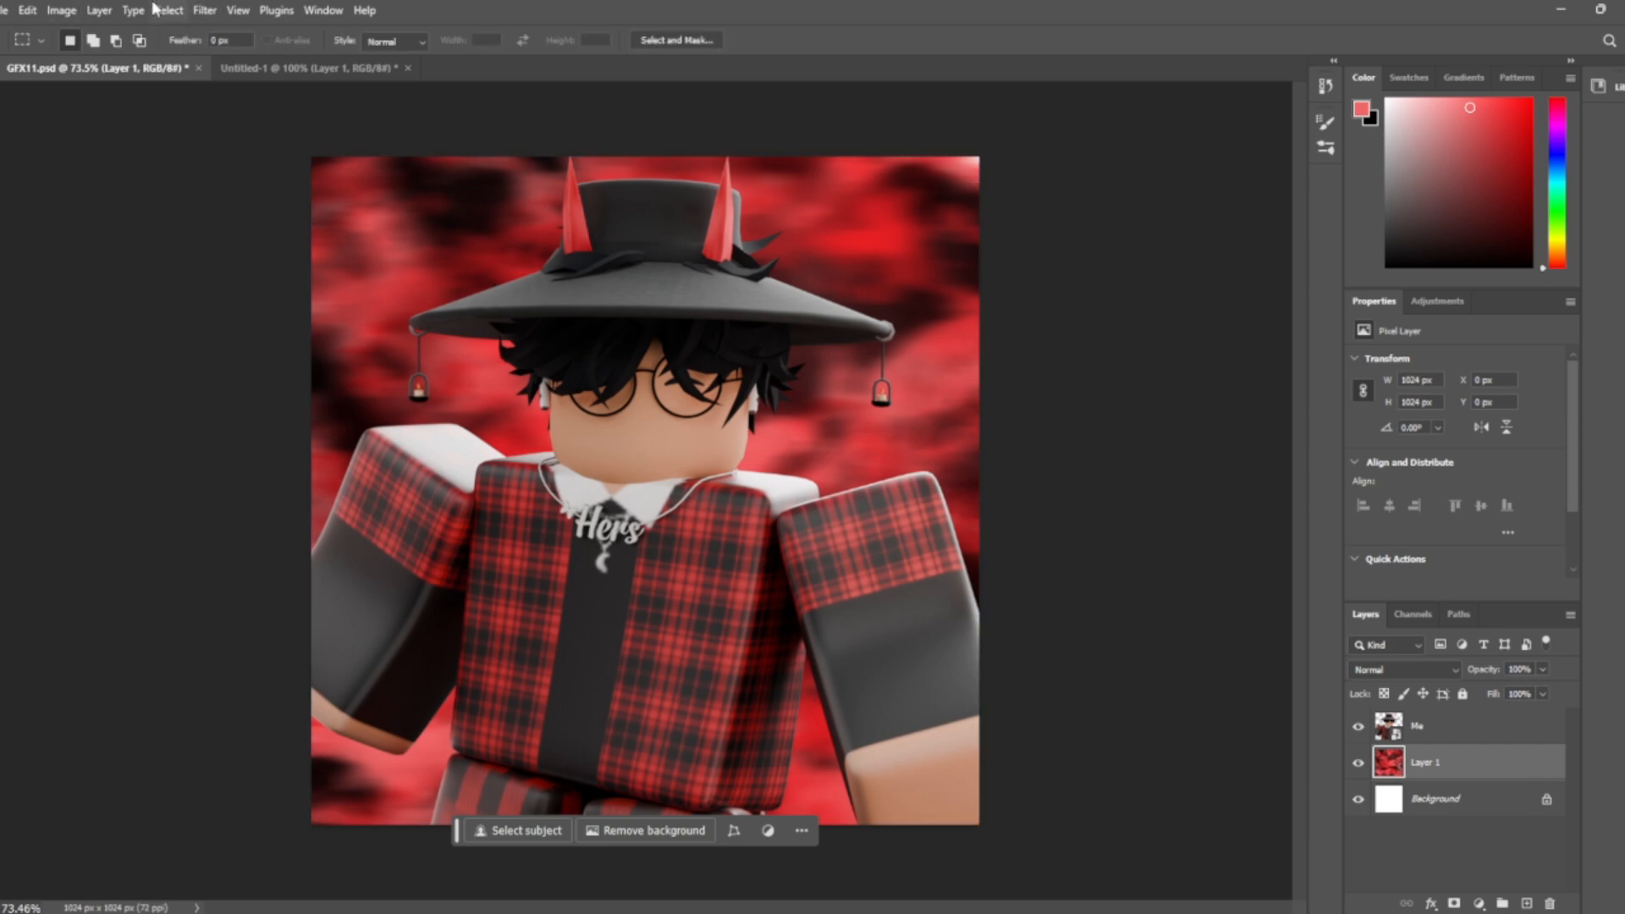
Apply a Brightness/Contrast adjustment to the Me layer with brightness 67 and contrast -33
left_click(30, 12)
mouse_move(61, 11)
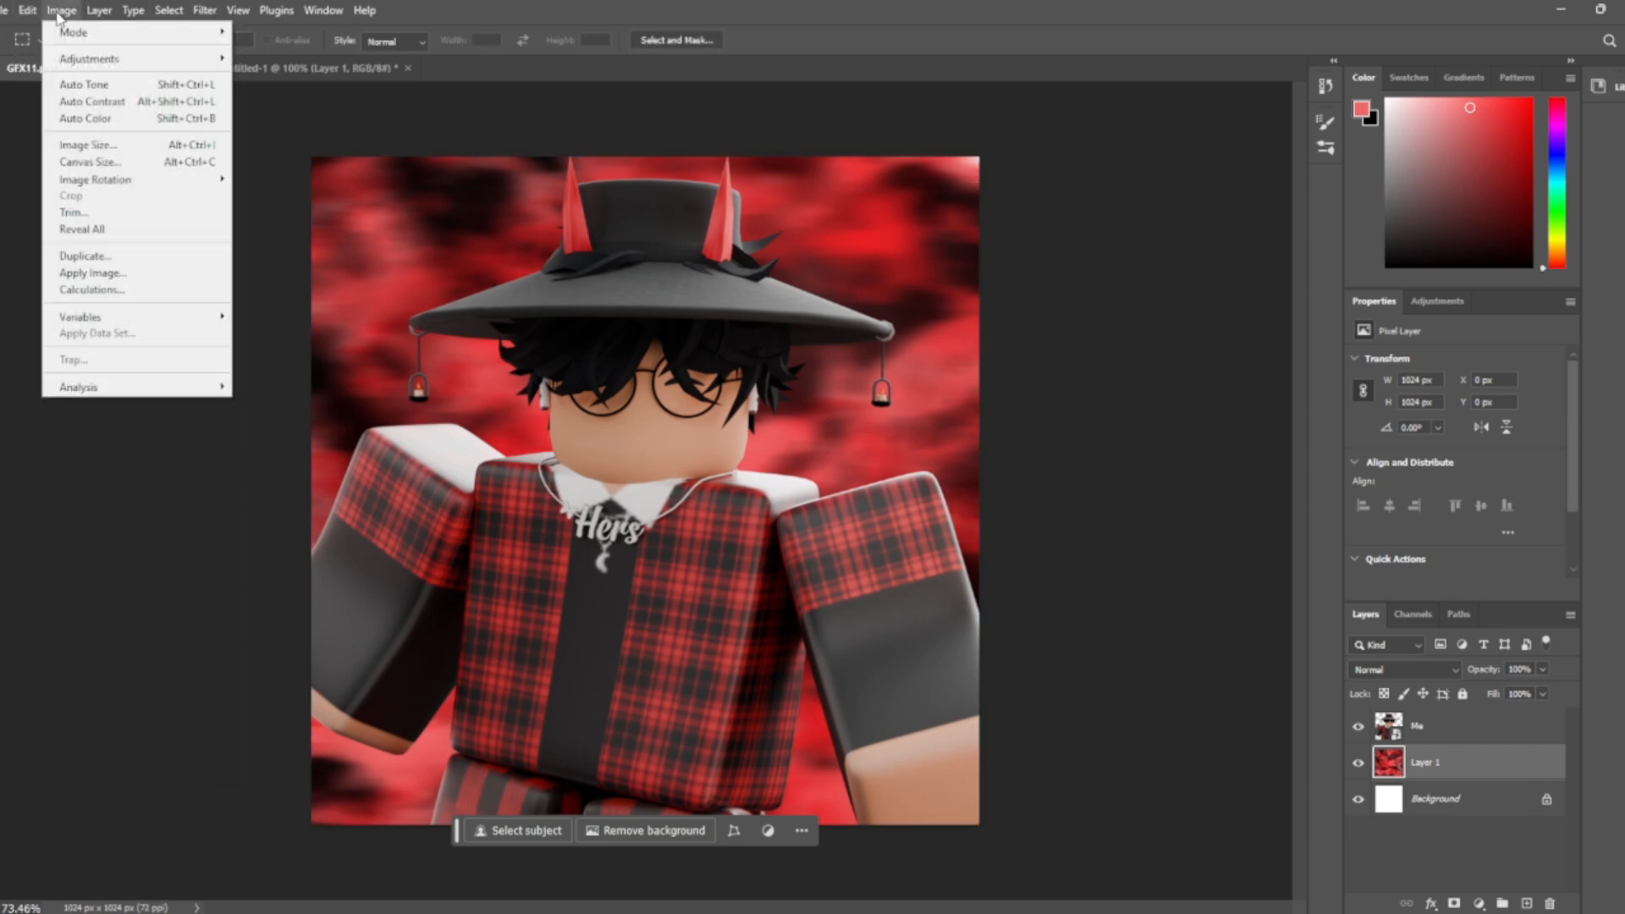
mouse_move(77, 66)
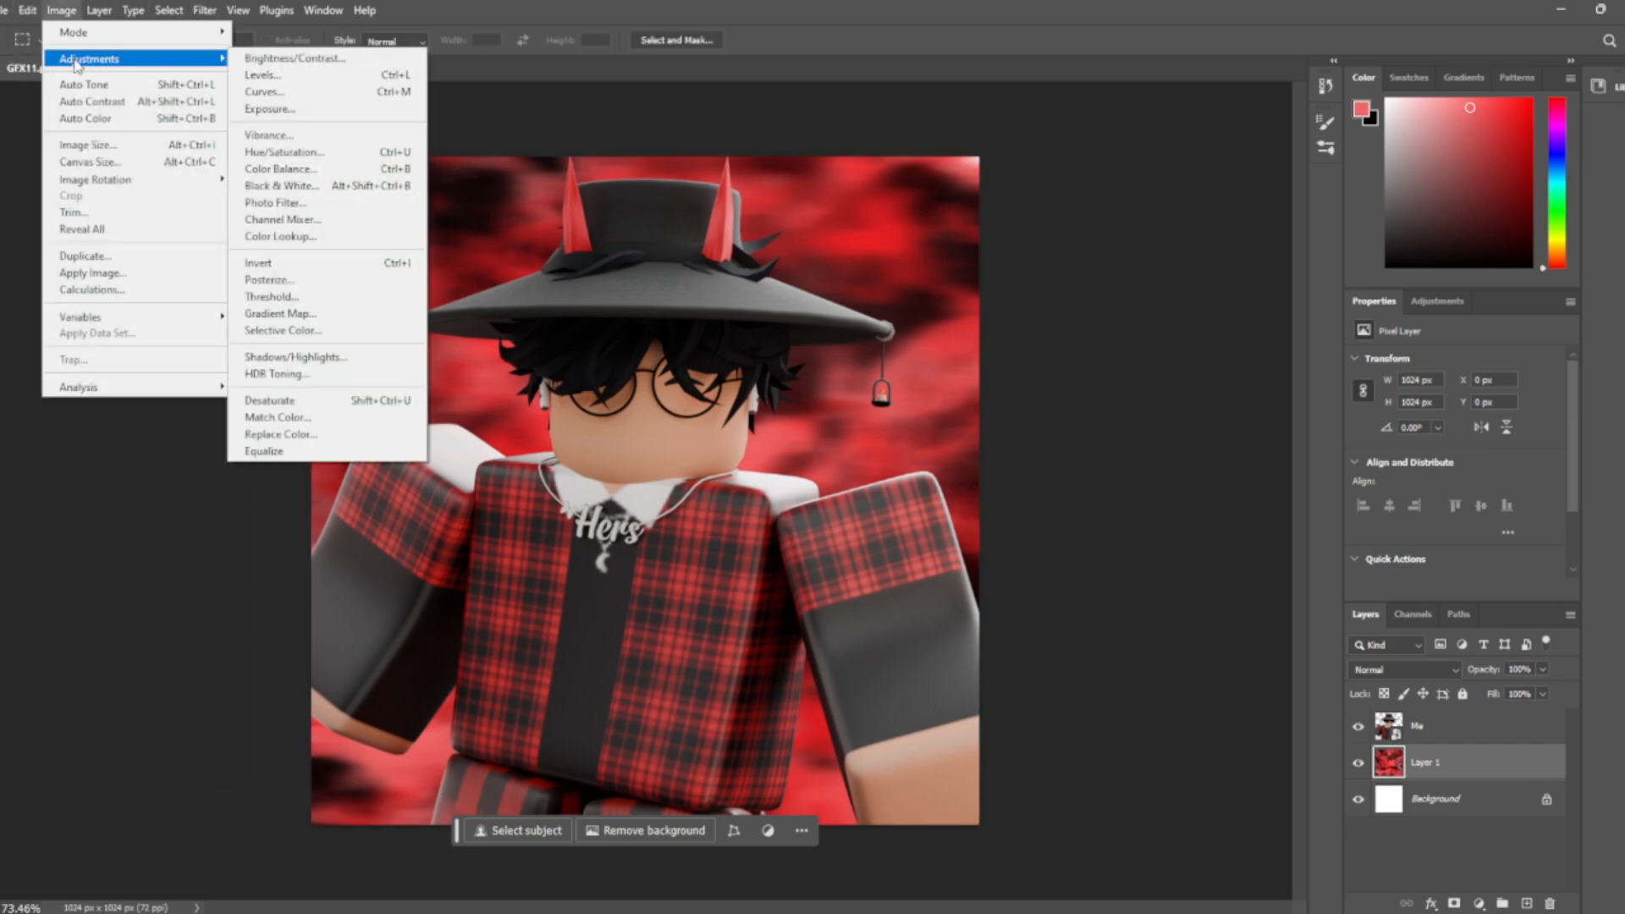
left_click(277, 59)
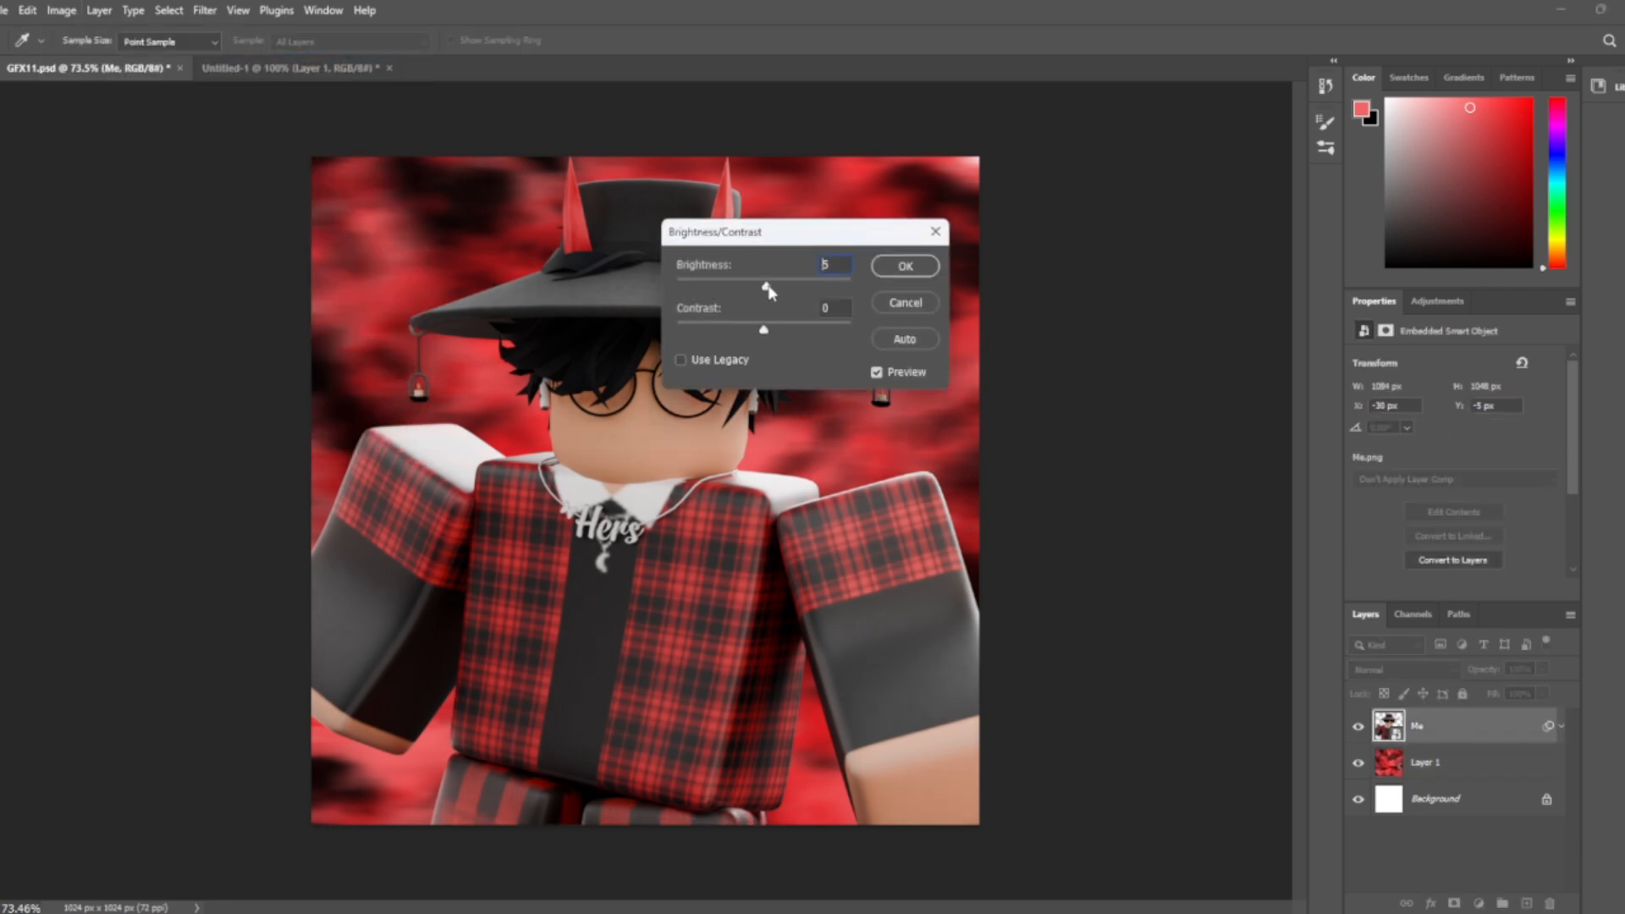
left_click_drag(768, 290, 708, 332)
left_click_drag(805, 294, 801, 294)
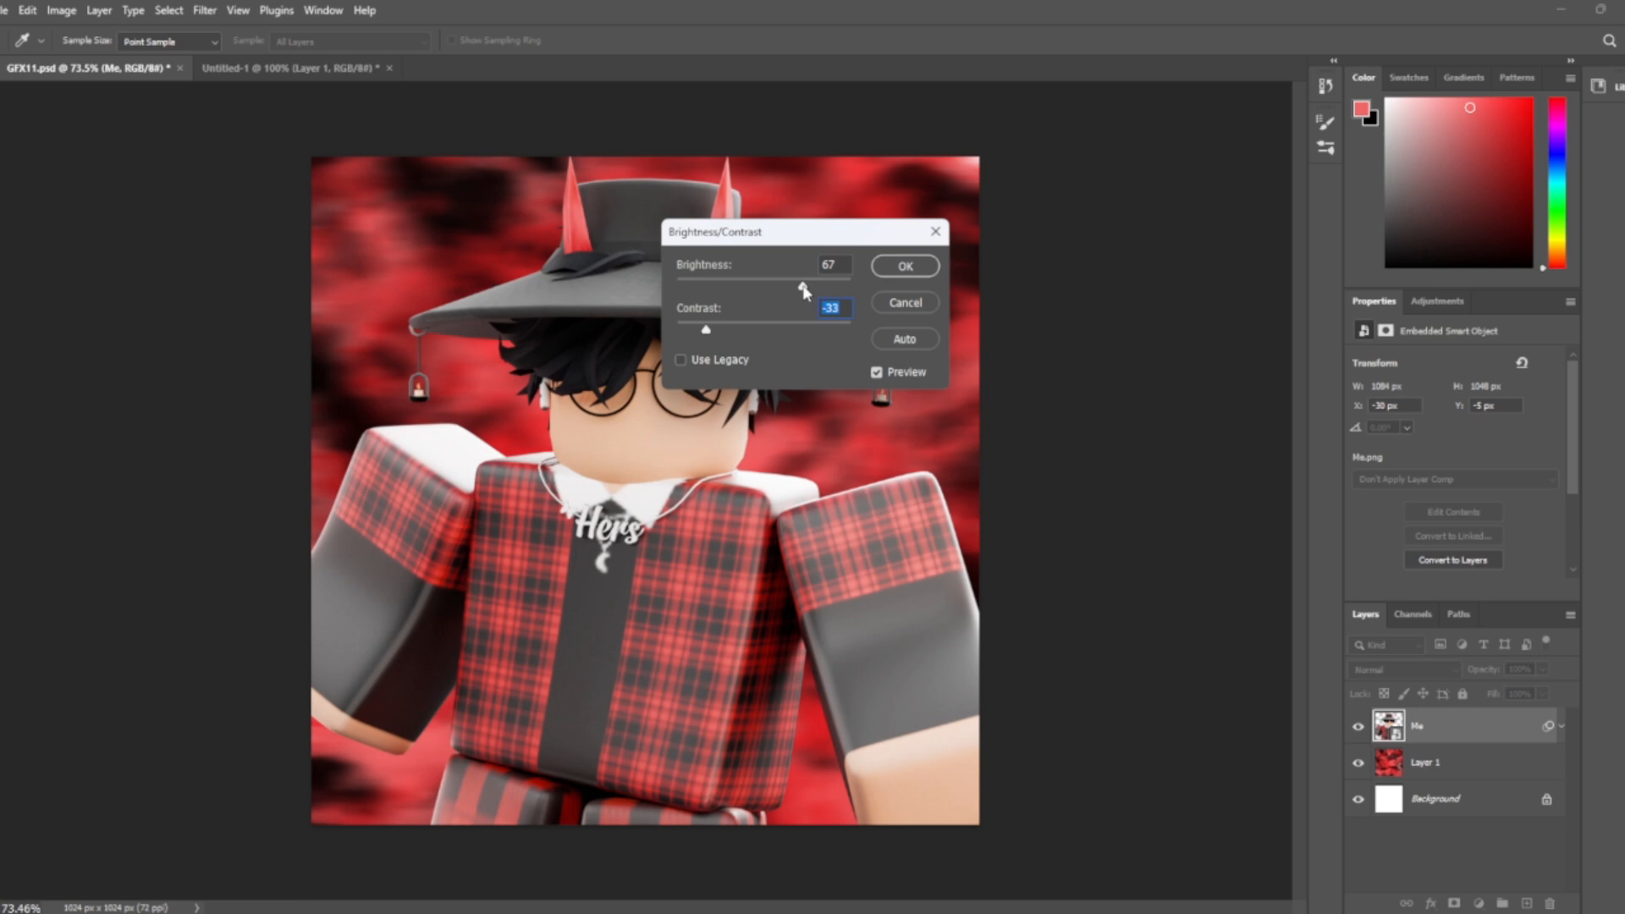
key("Return")
key("m")
Add a Stroke effect to the Me layer in light red (ff5757)
right_click(1507, 724)
left_click(1576, 353)
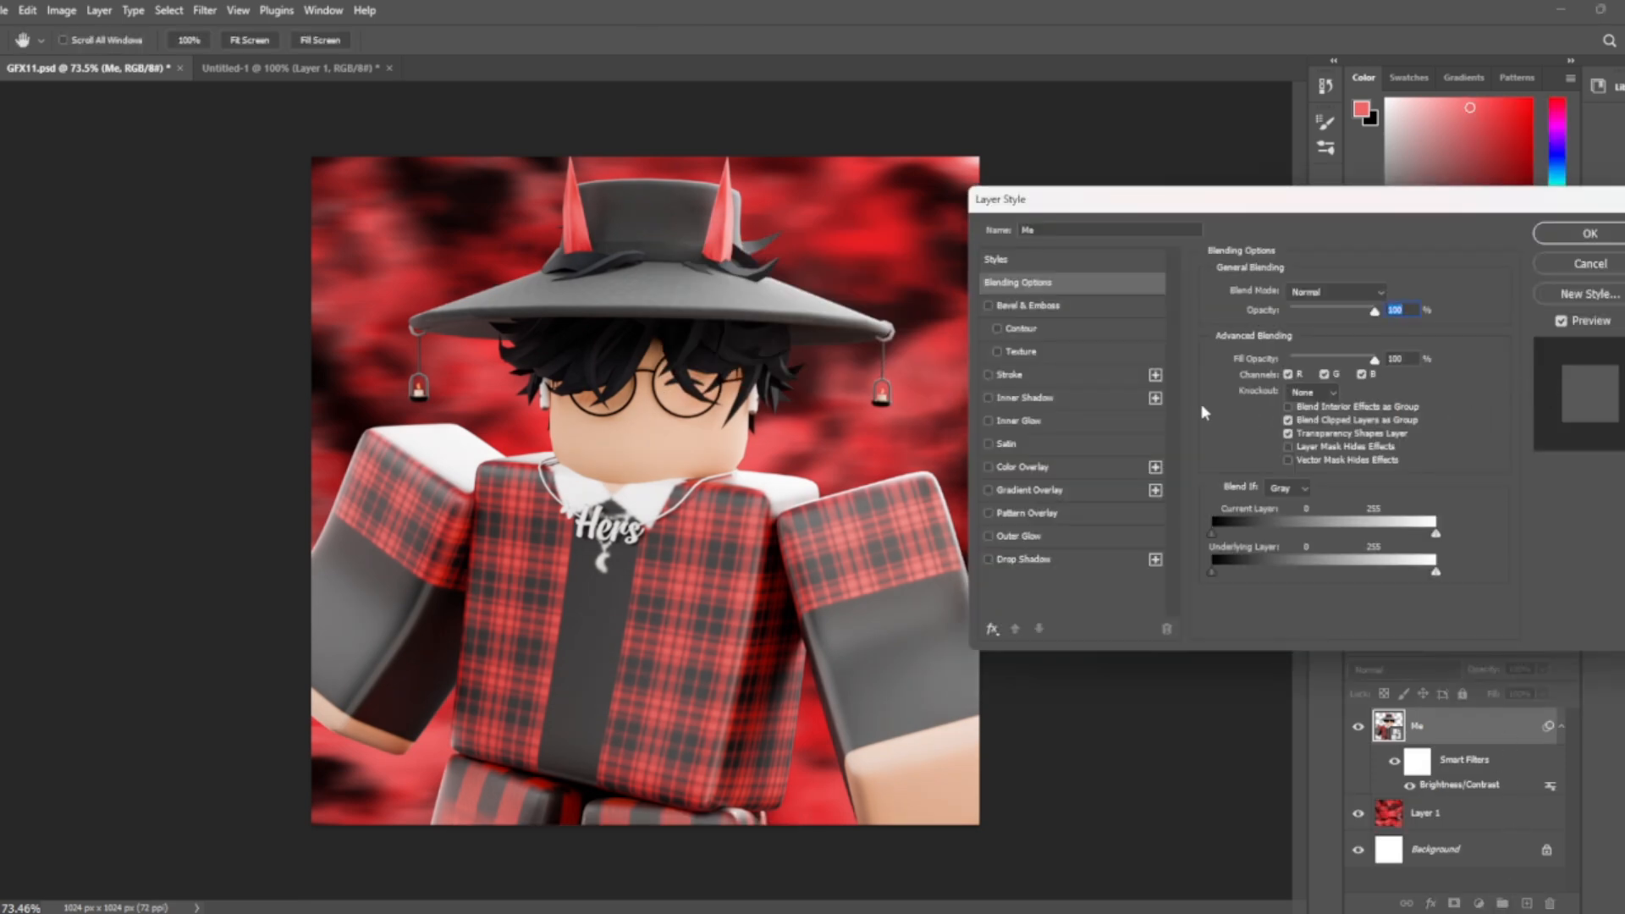
left_click(988, 375)
left_click(1033, 373)
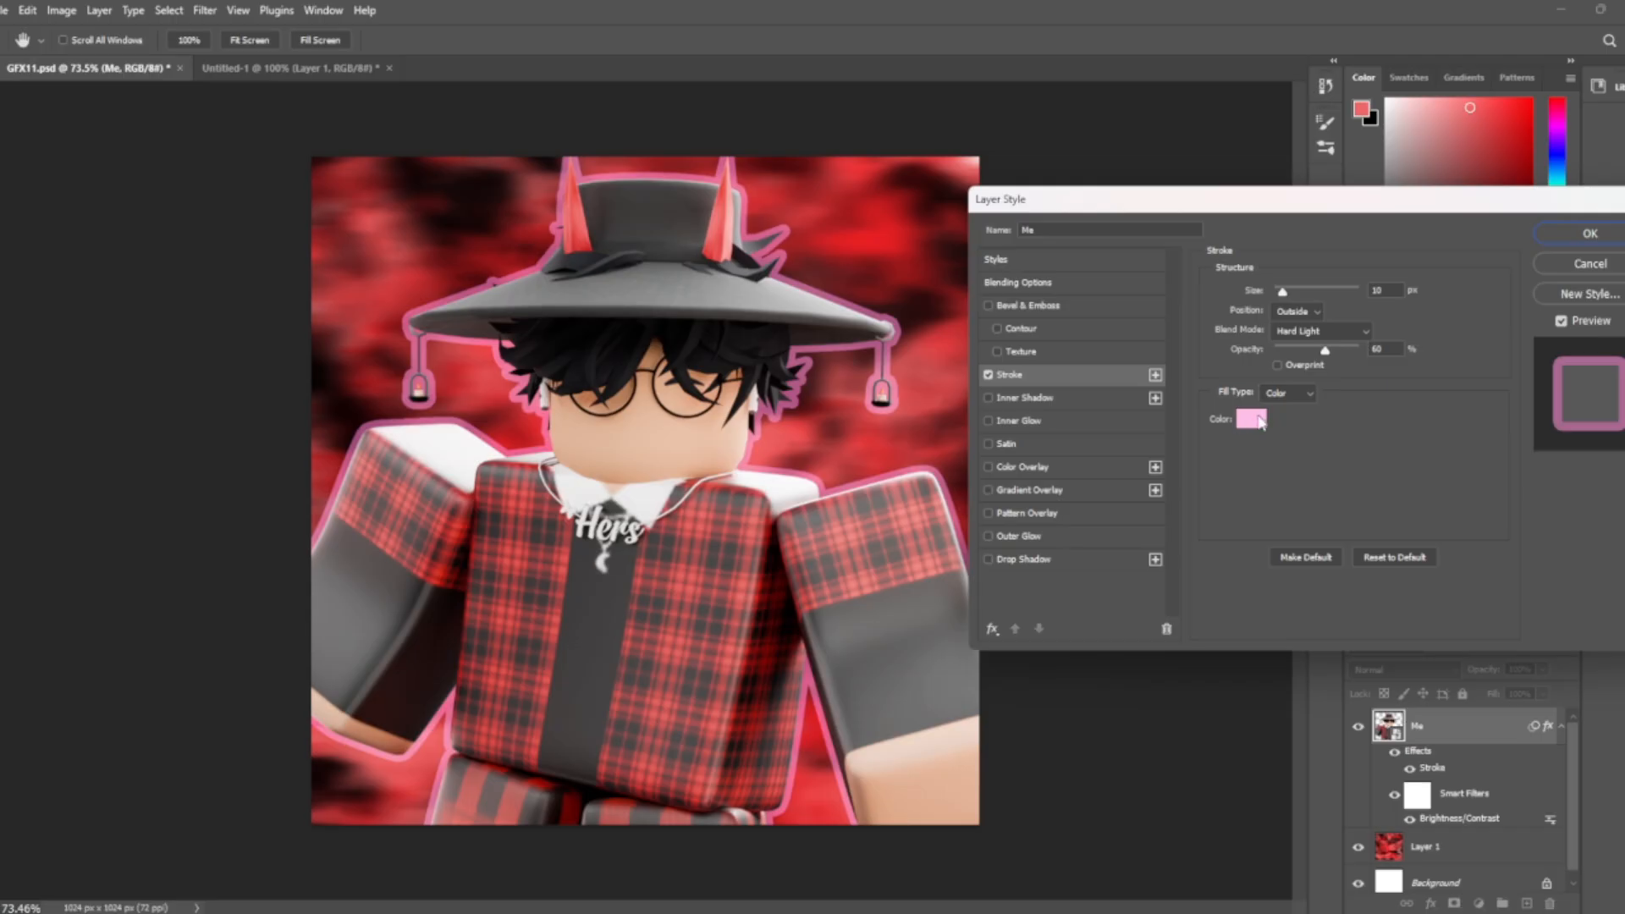
left_click(1261, 422)
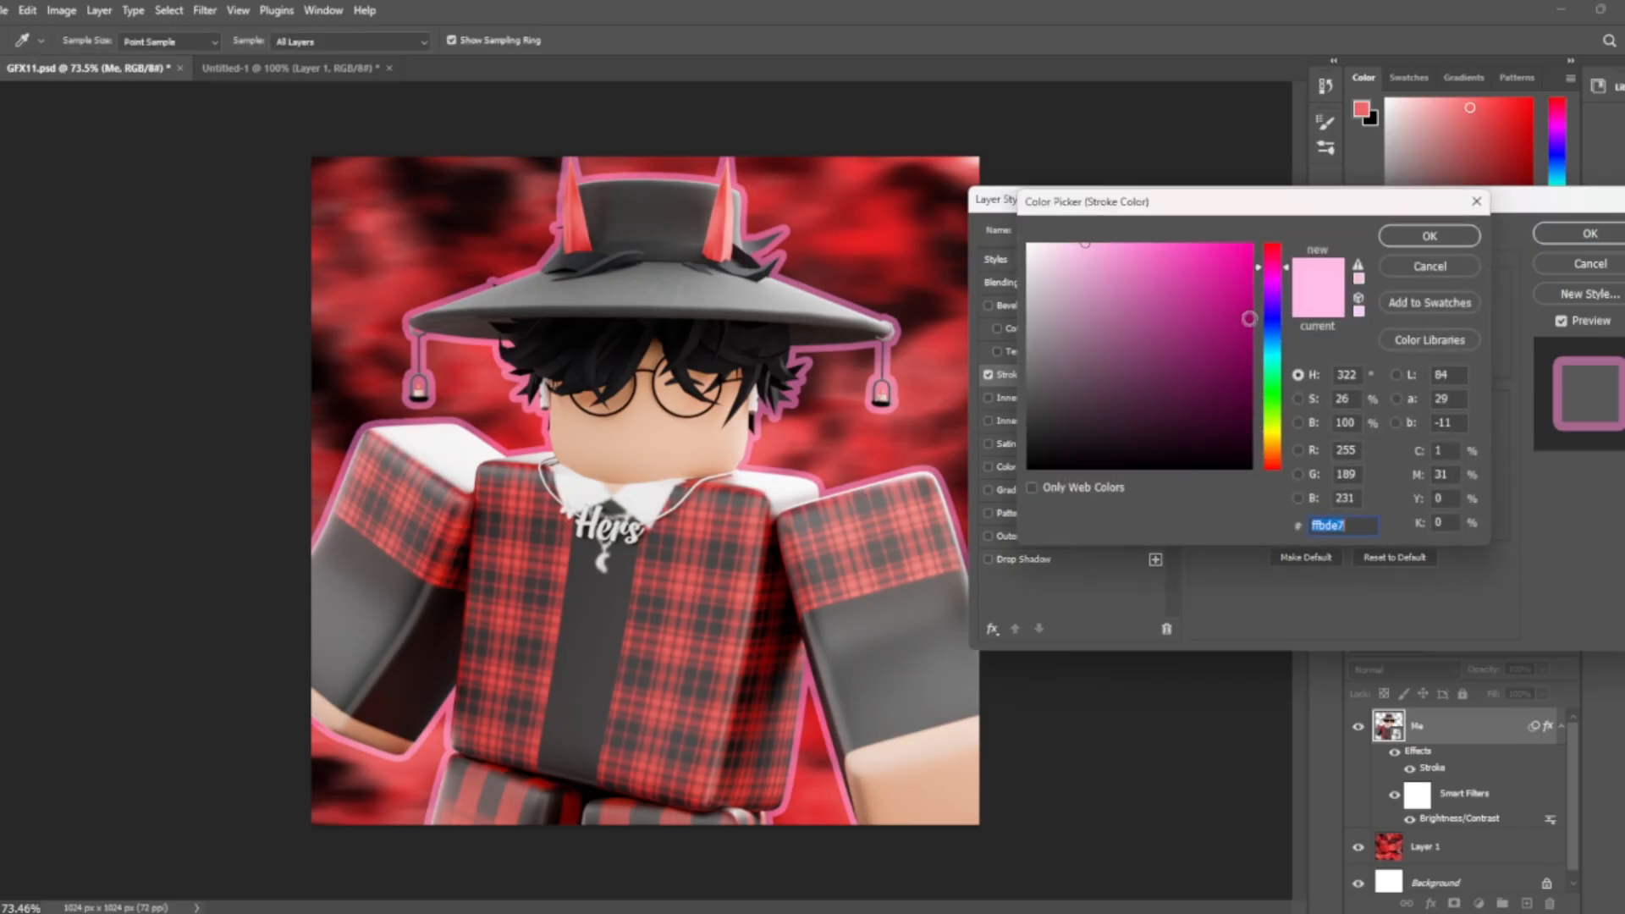
left_click(1195, 244)
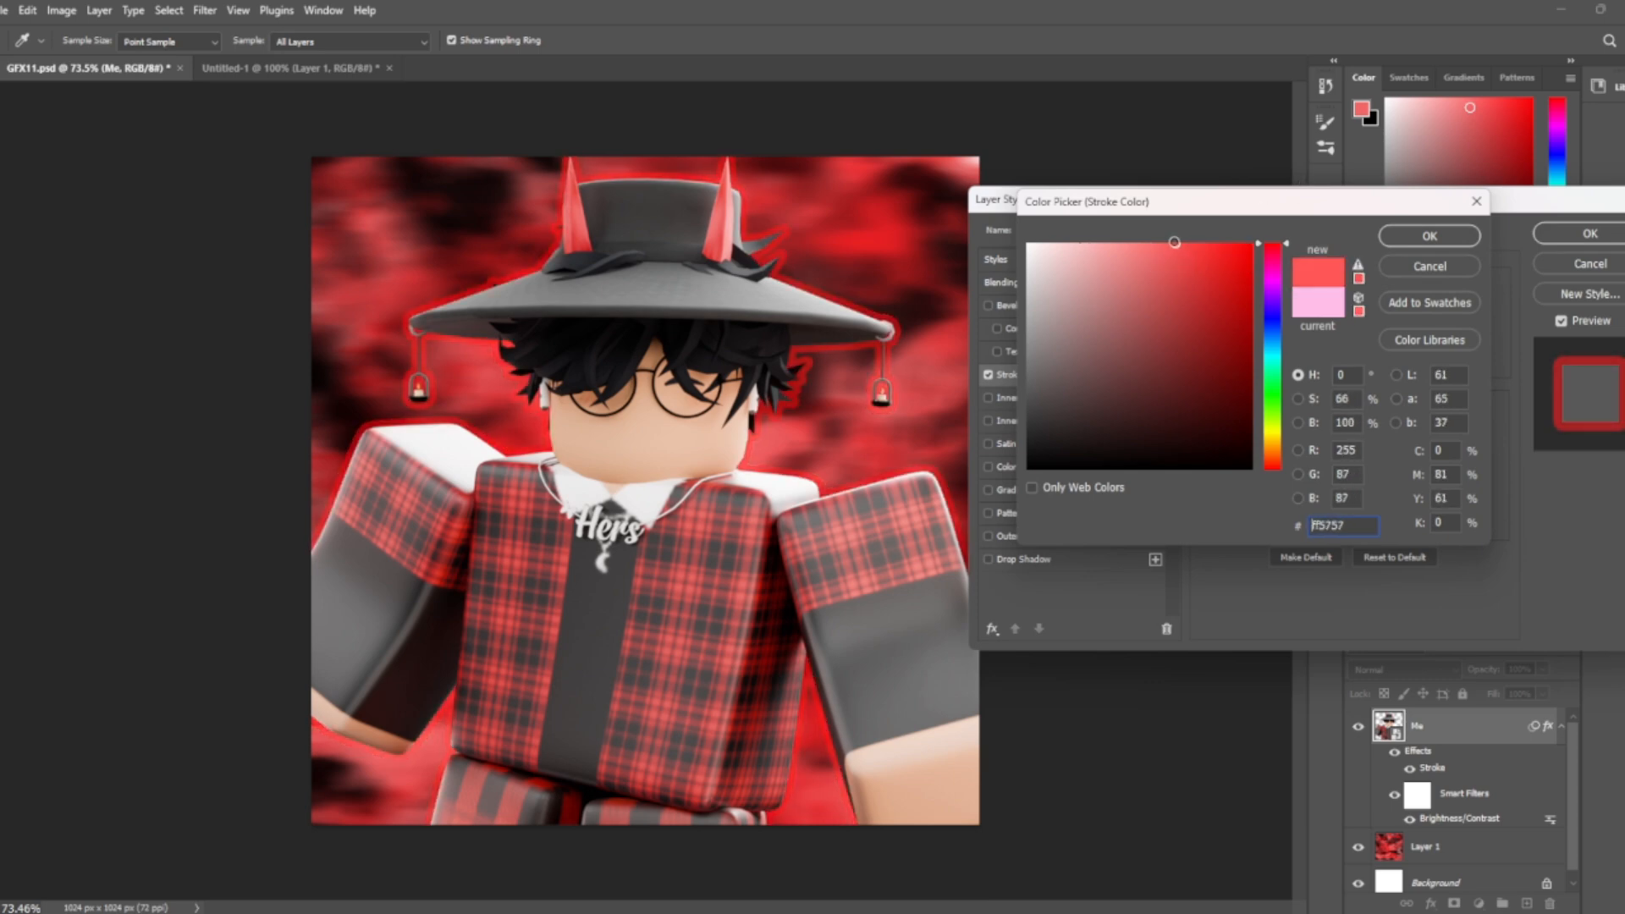
left_click(1417, 244)
Set the stroke's blend mode to Color Dodge, make it slightly thinner and lower its opacity to about 36%
left_click(1329, 332)
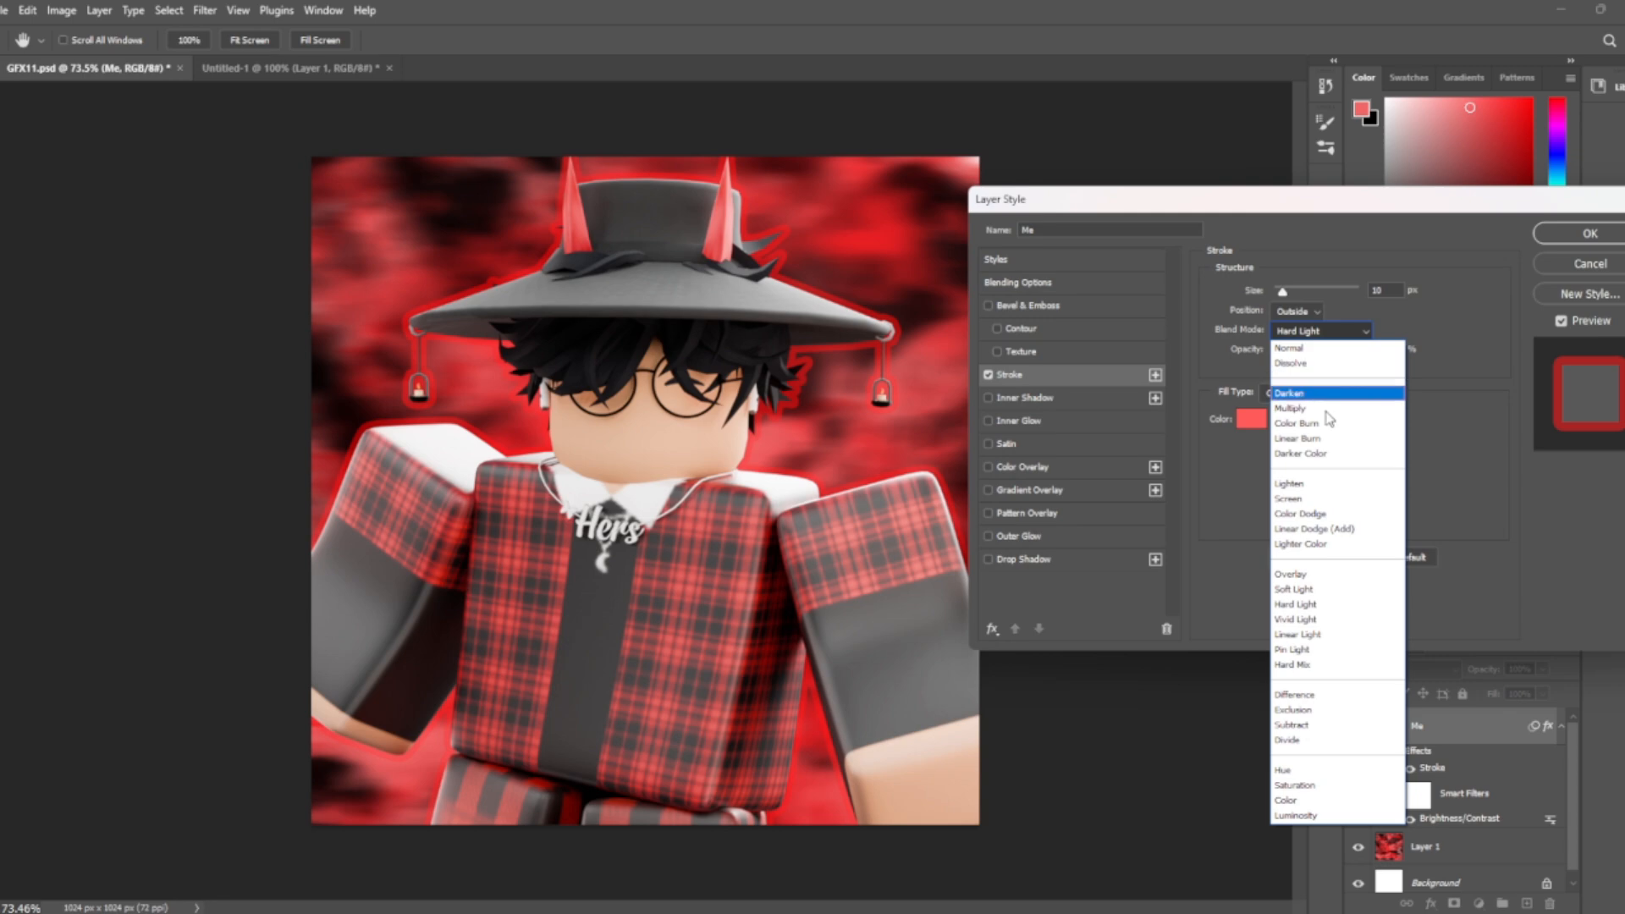
left_click(1304, 501)
scroll(1318, 336, "down", 2)
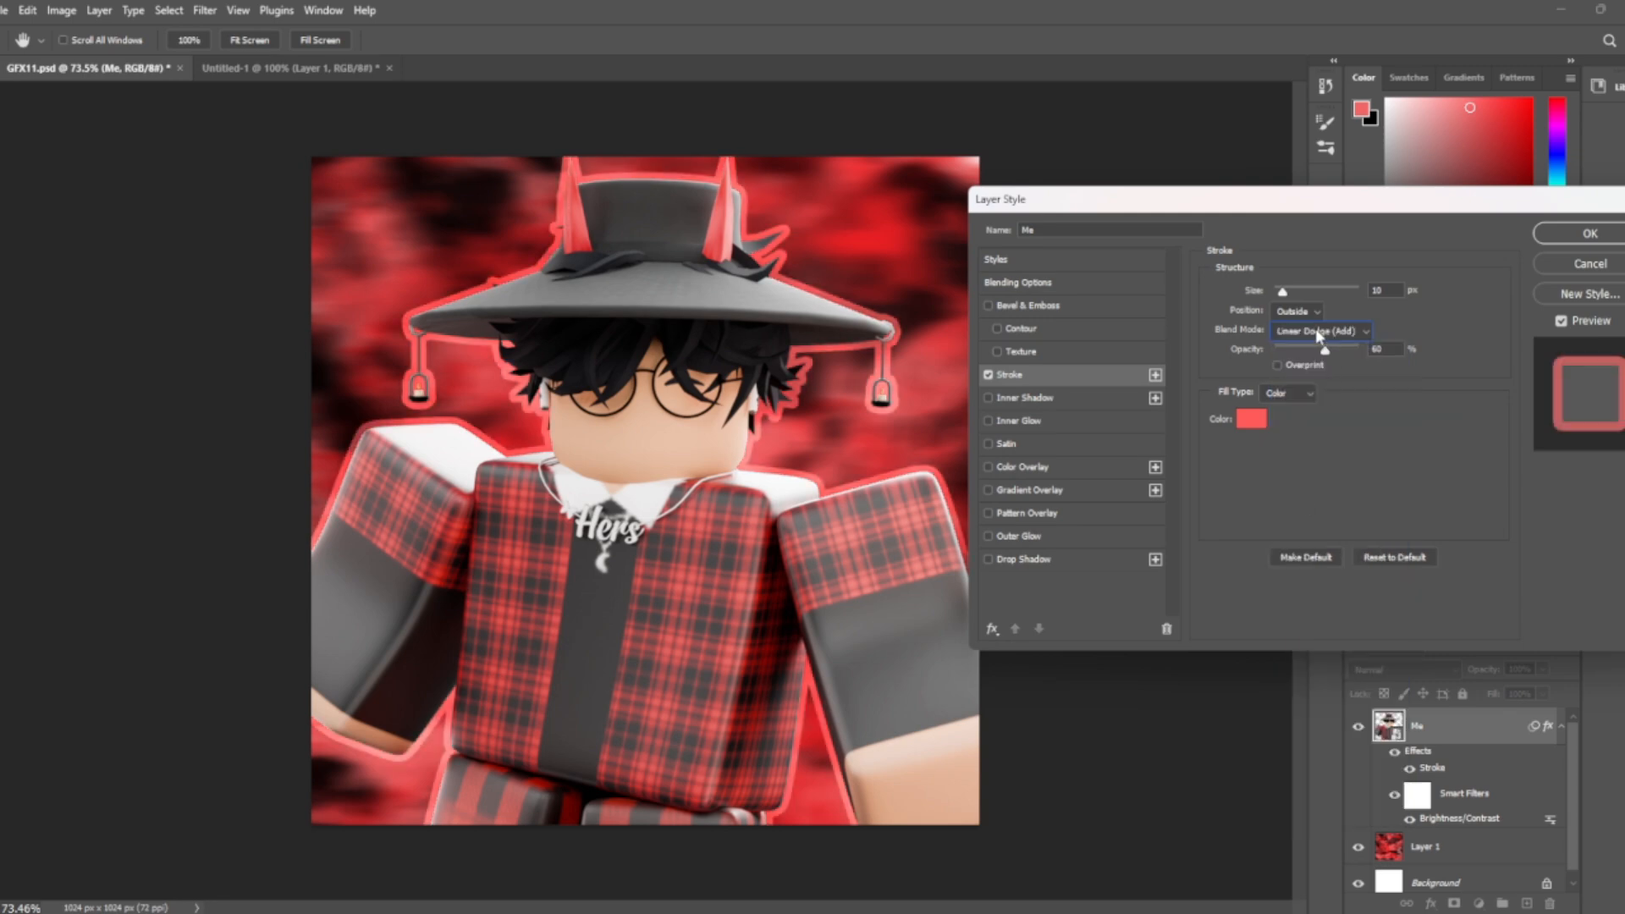
scroll(1318, 337, "up", 1)
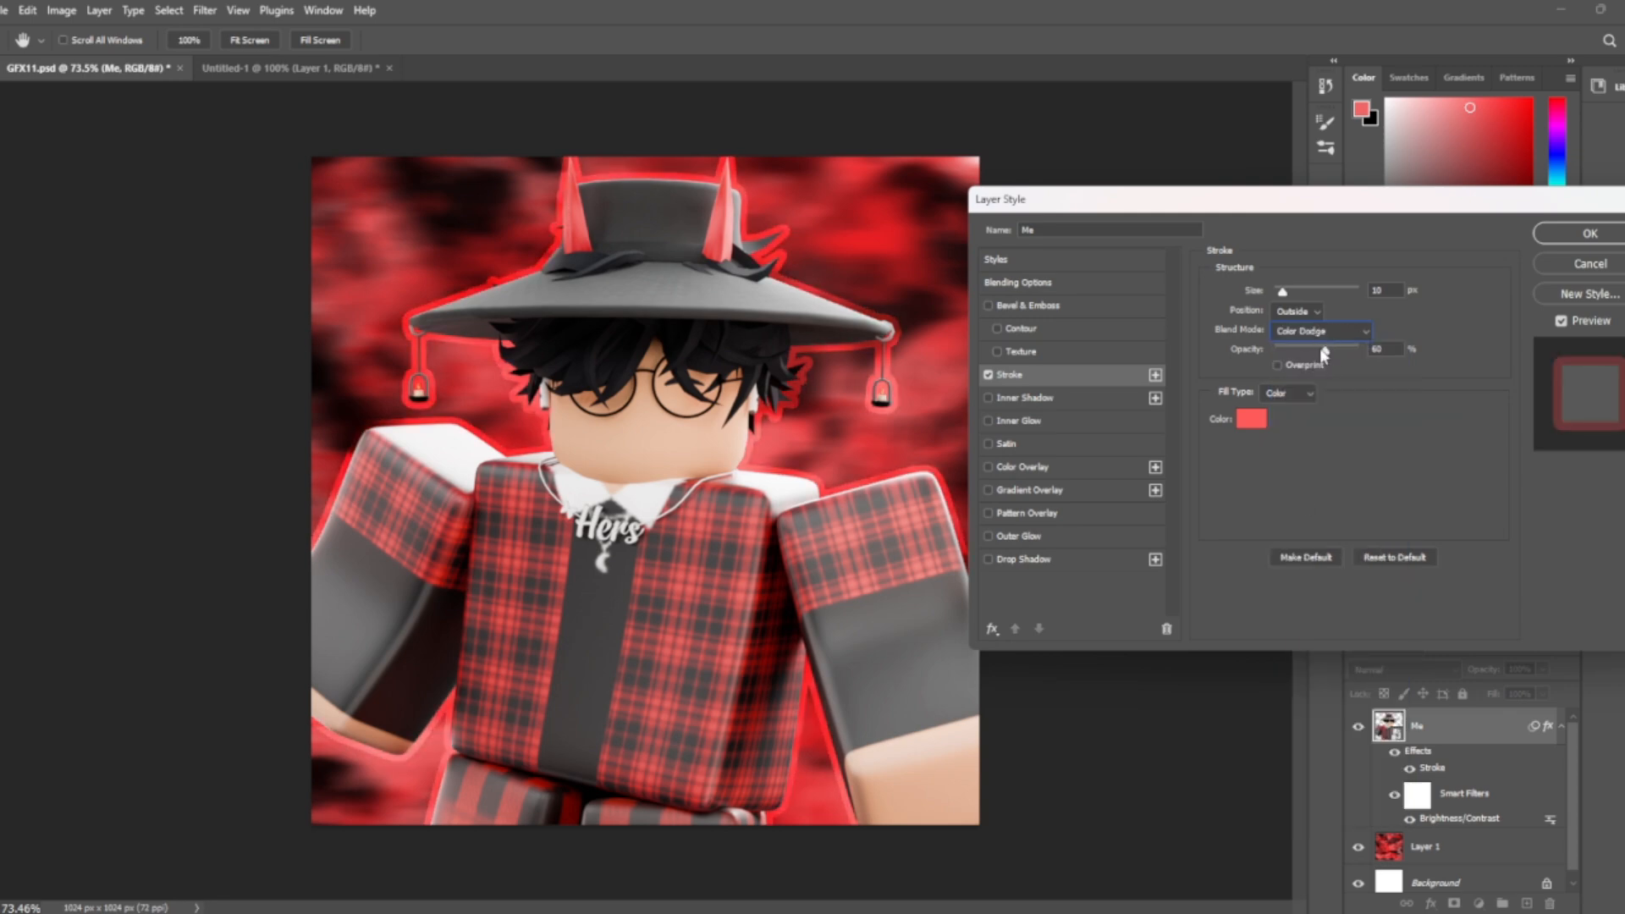
left_click_drag(1284, 293, 1281, 297)
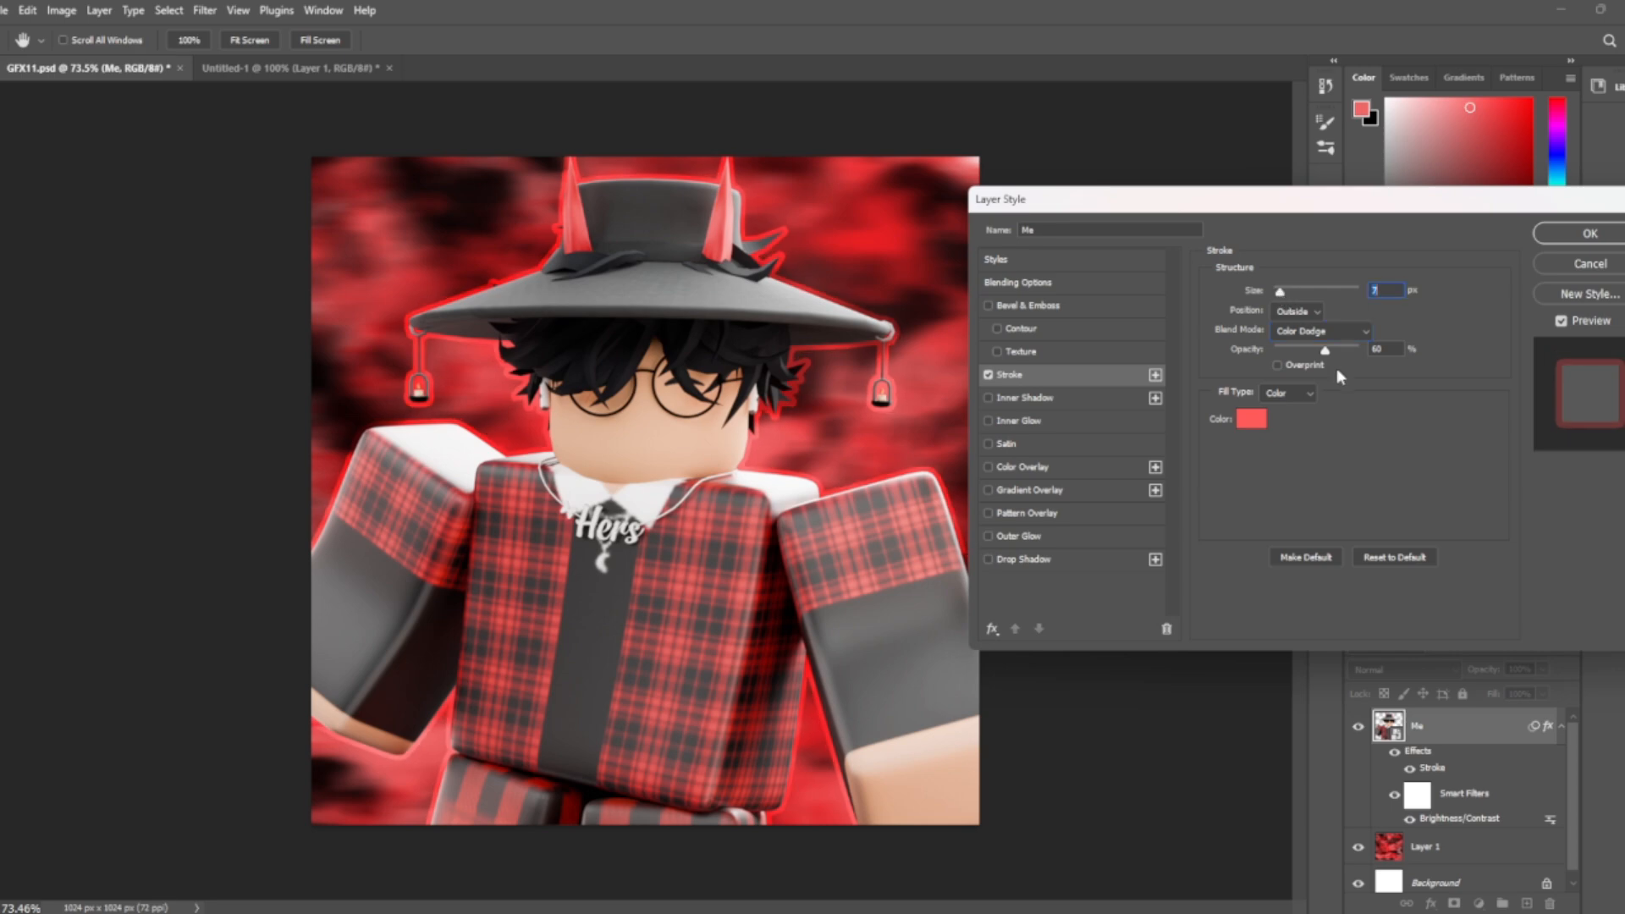
left_click_drag(1335, 355, 1302, 360)
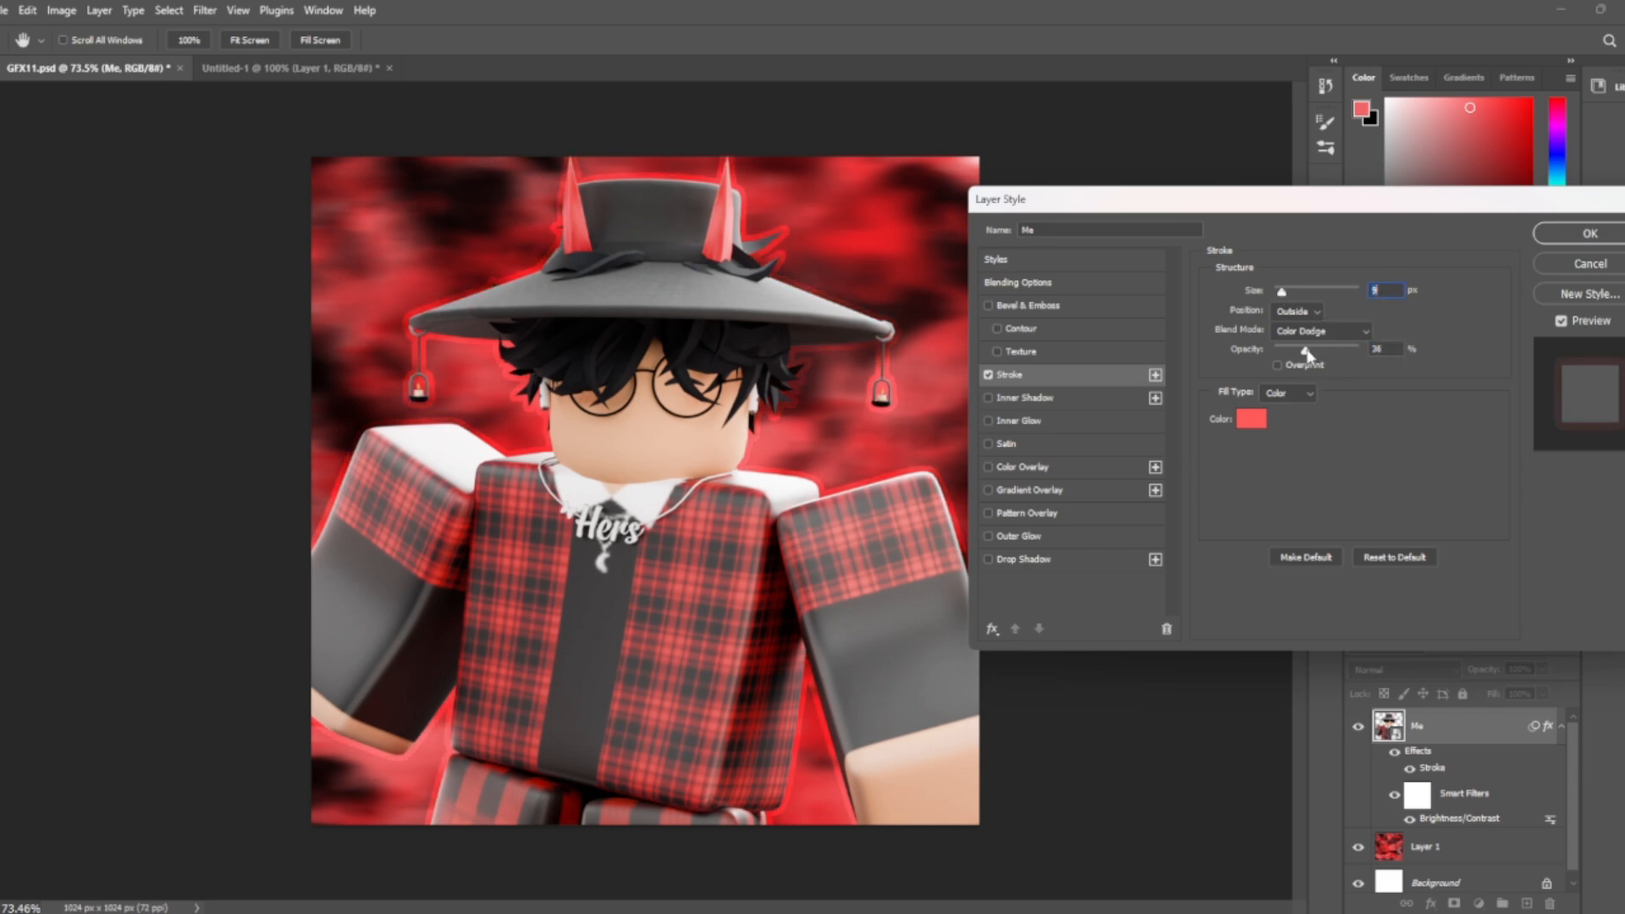
Add an Inner Glow to the Me layer and set its colour to pure red (ff0000)
left_click(988, 420)
left_click(1050, 420)
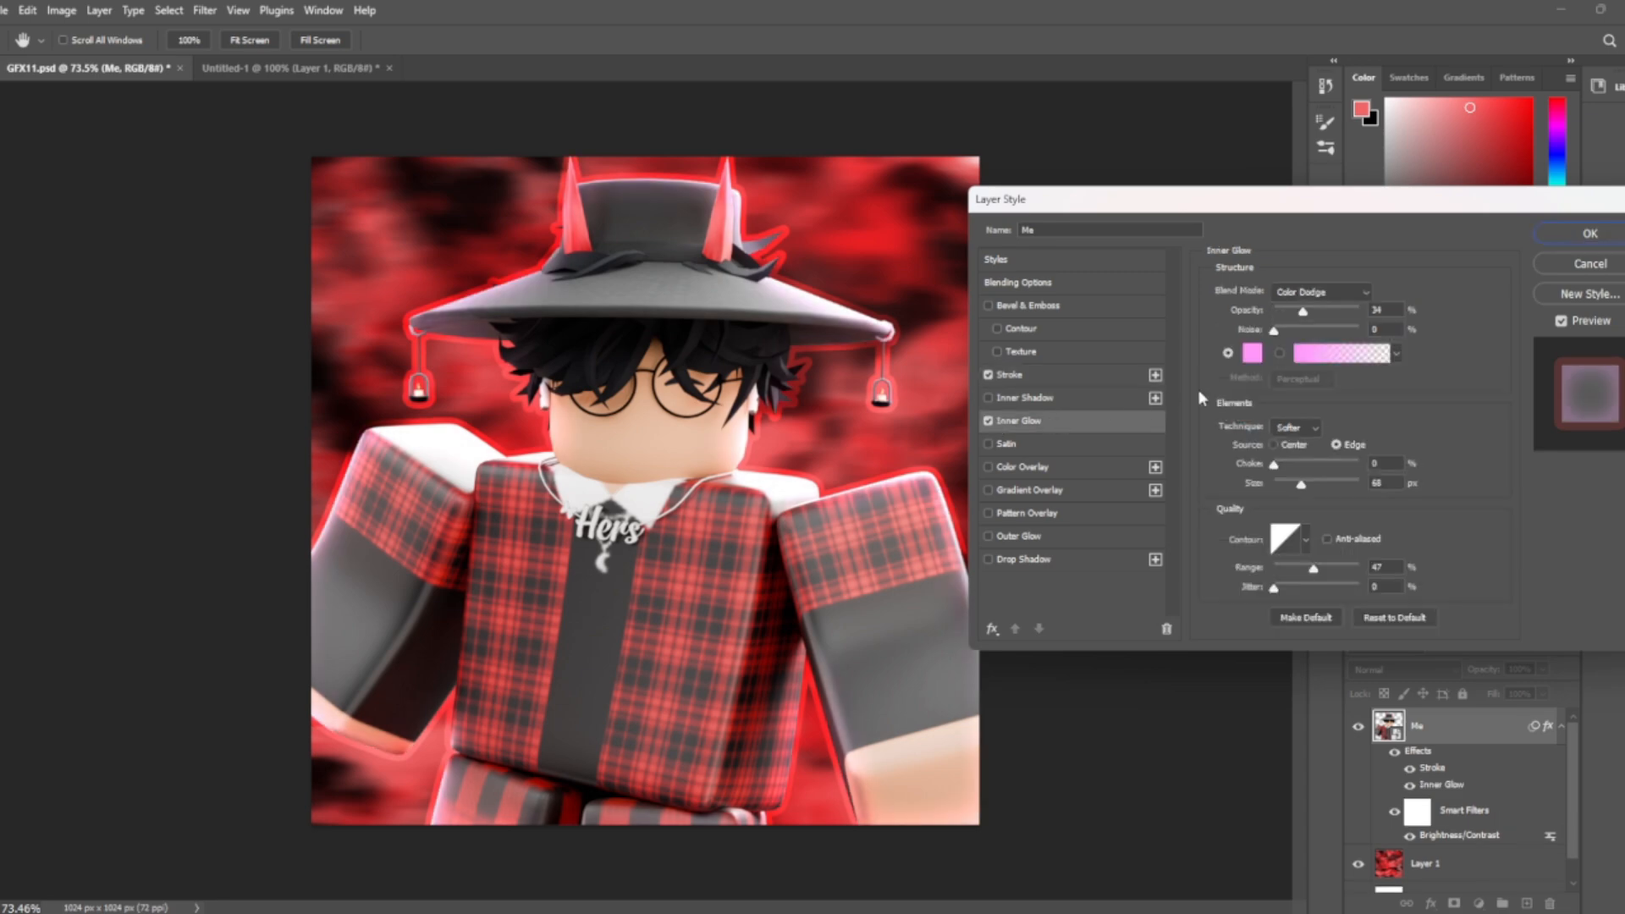
left_click(1252, 353)
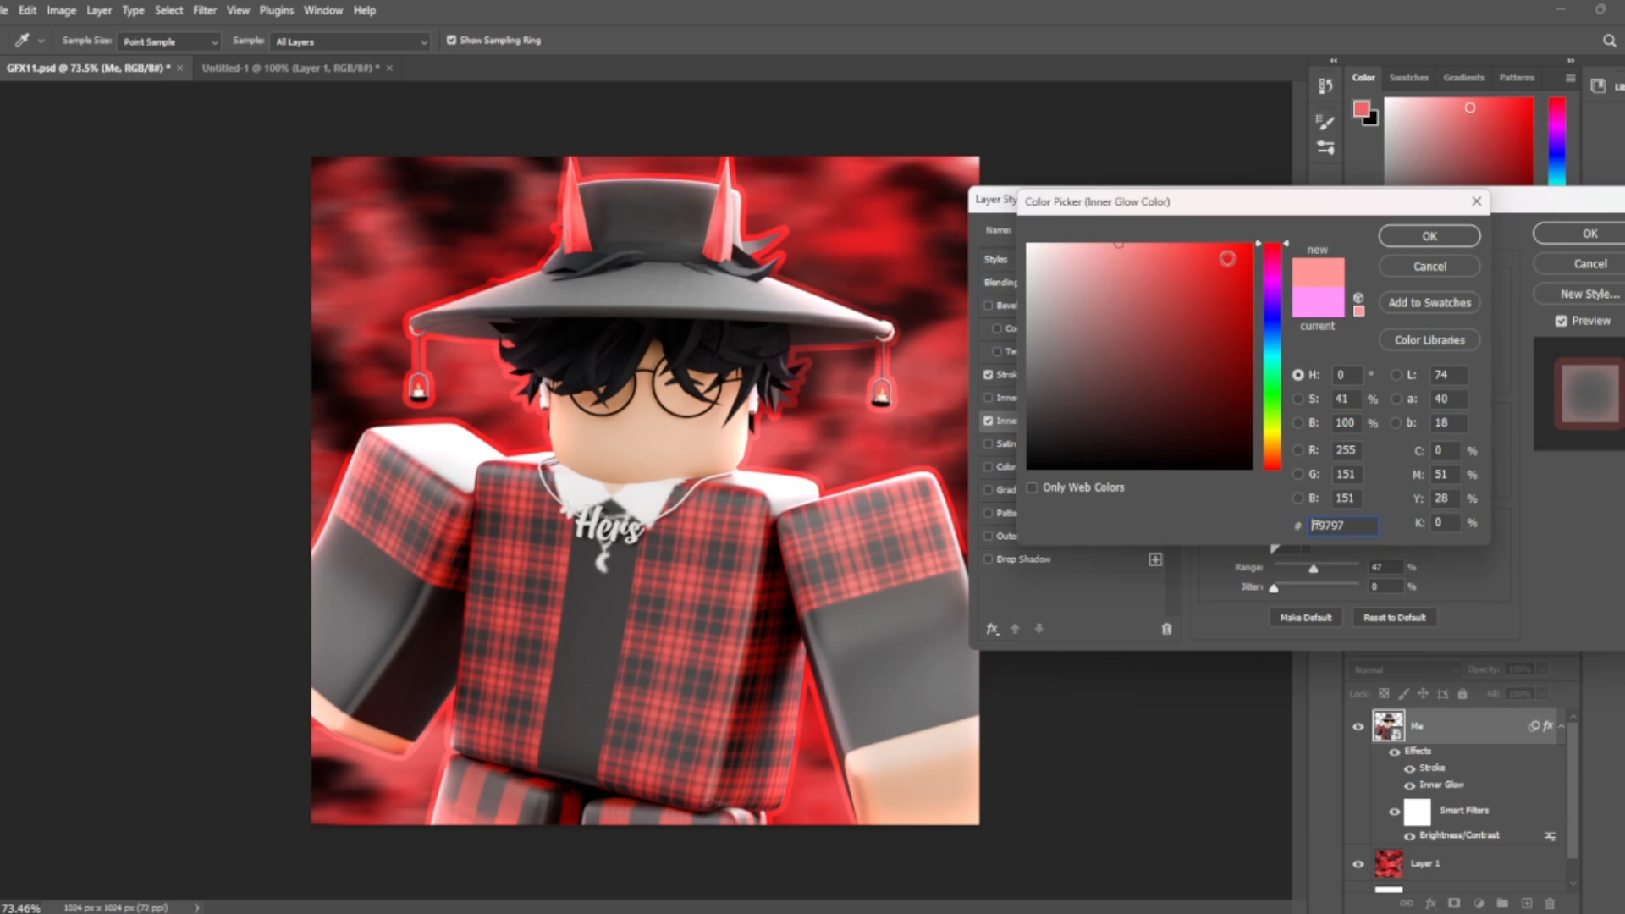
left_click_drag(1235, 228, 1267, 209)
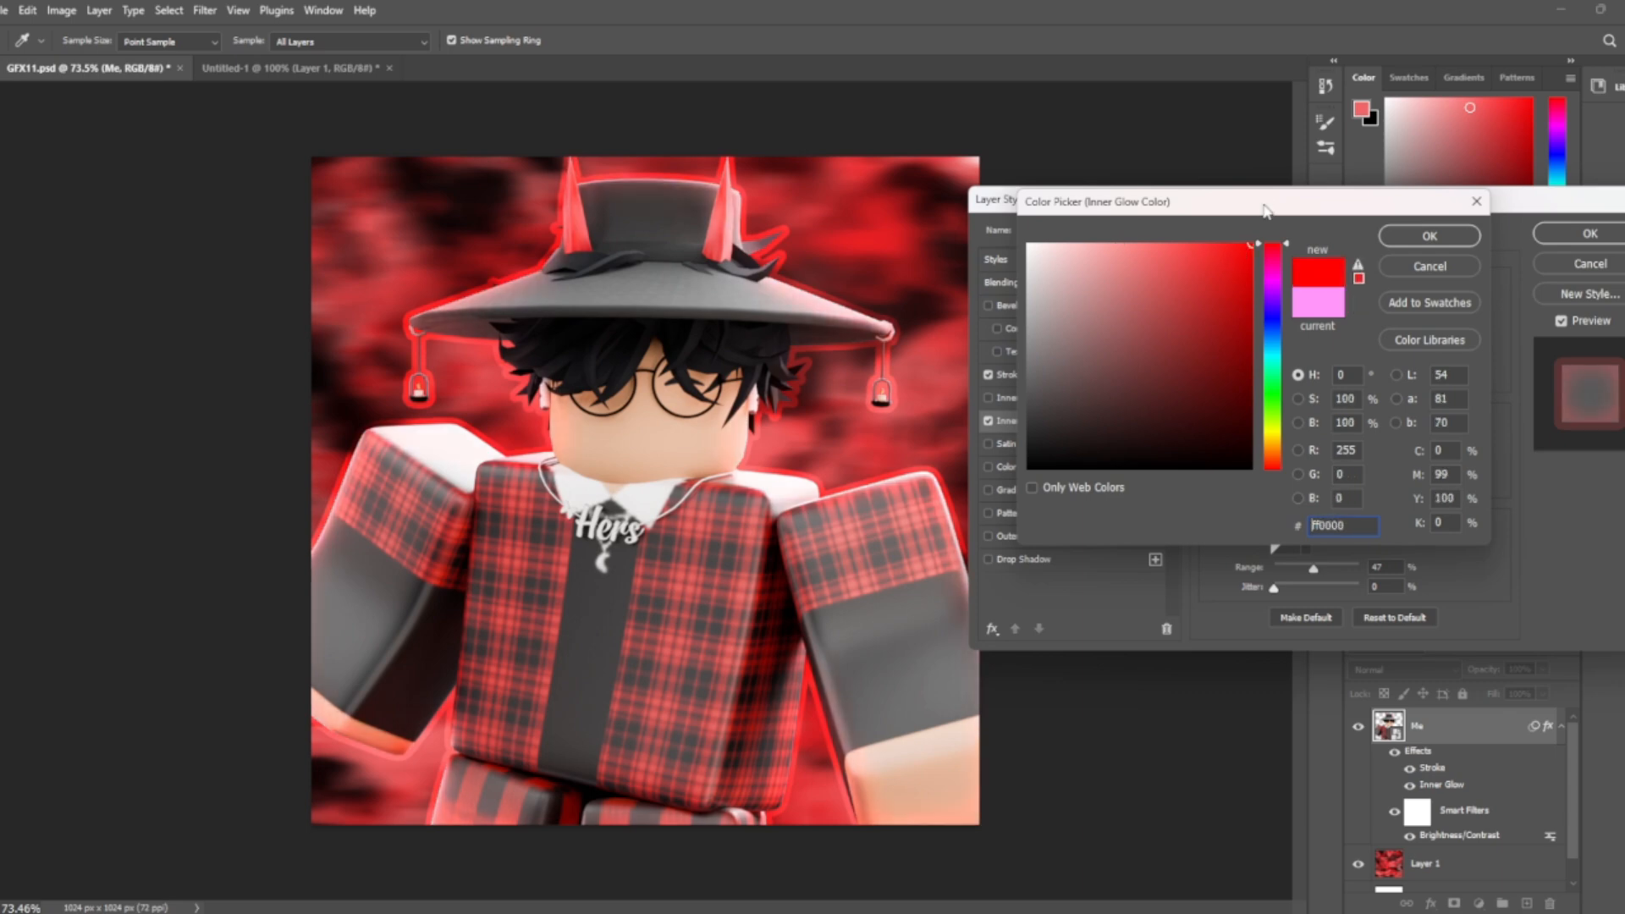
key("Return")
Add a Color Overlay to the Me layer and change its colour to bright red
left_click(1019, 465)
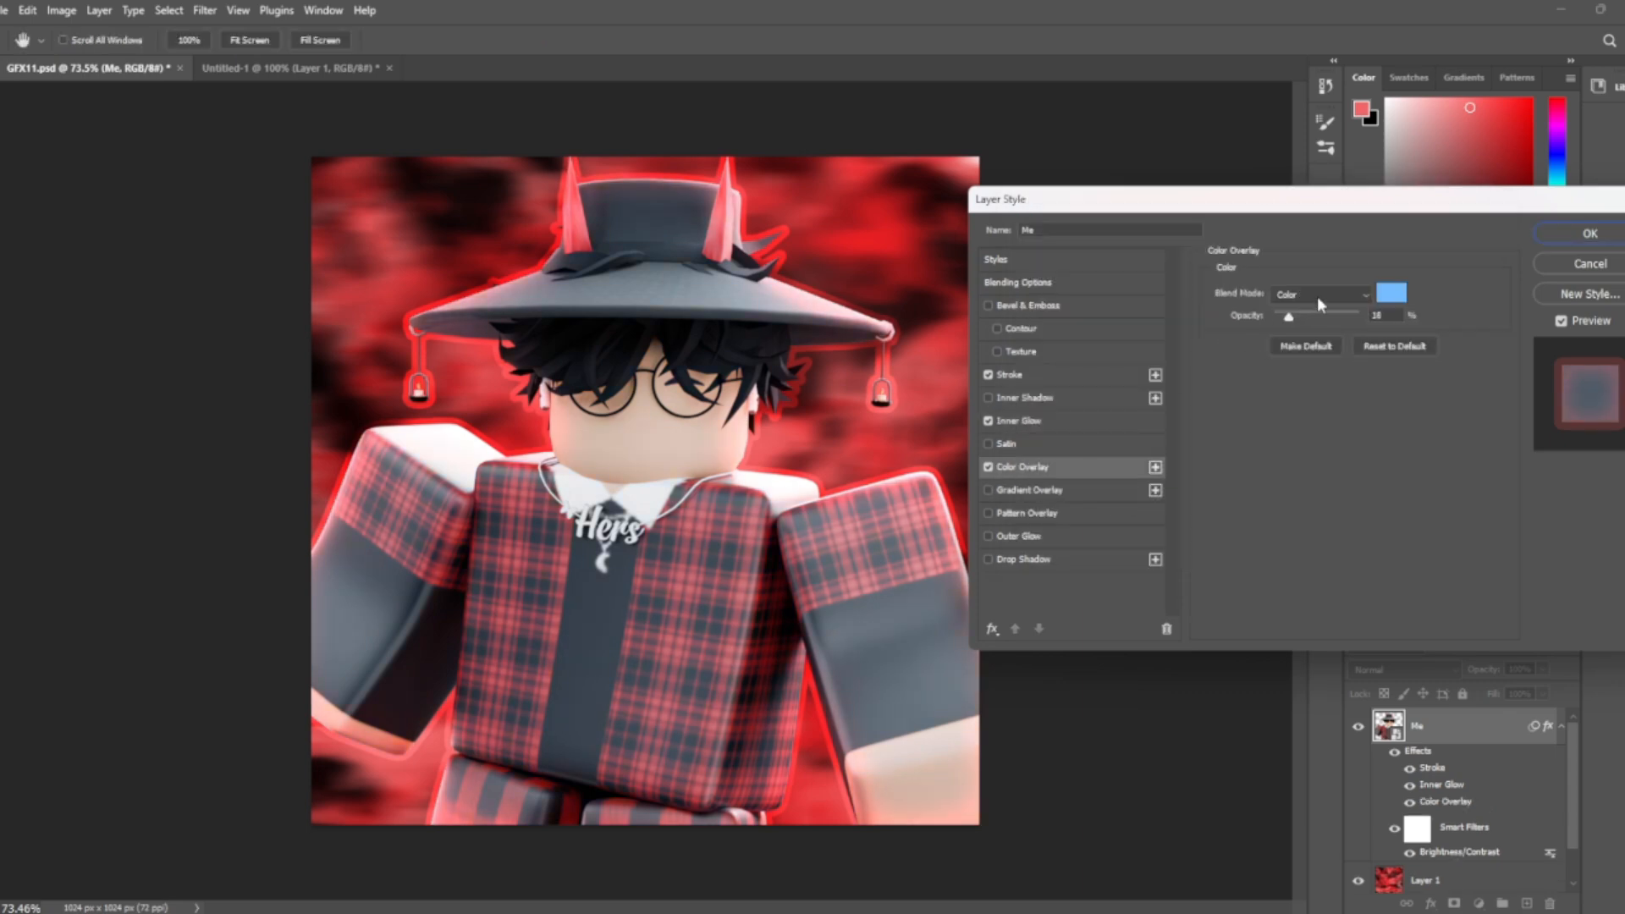
left_click(1378, 297)
left_click_drag(1274, 322, 1277, 224)
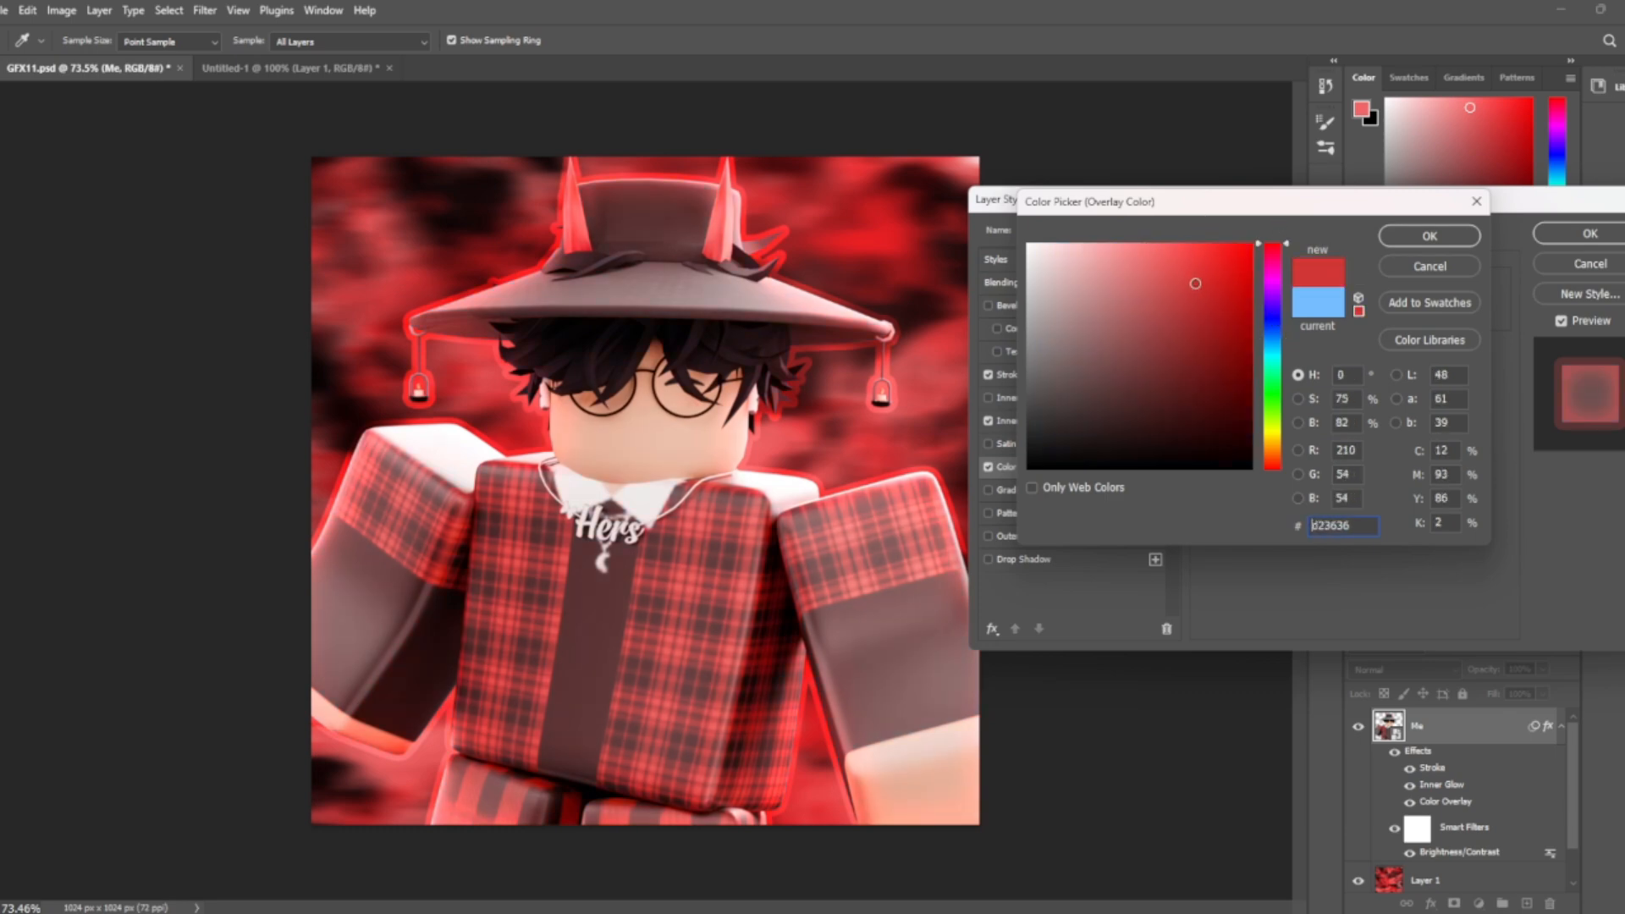
key("Return")
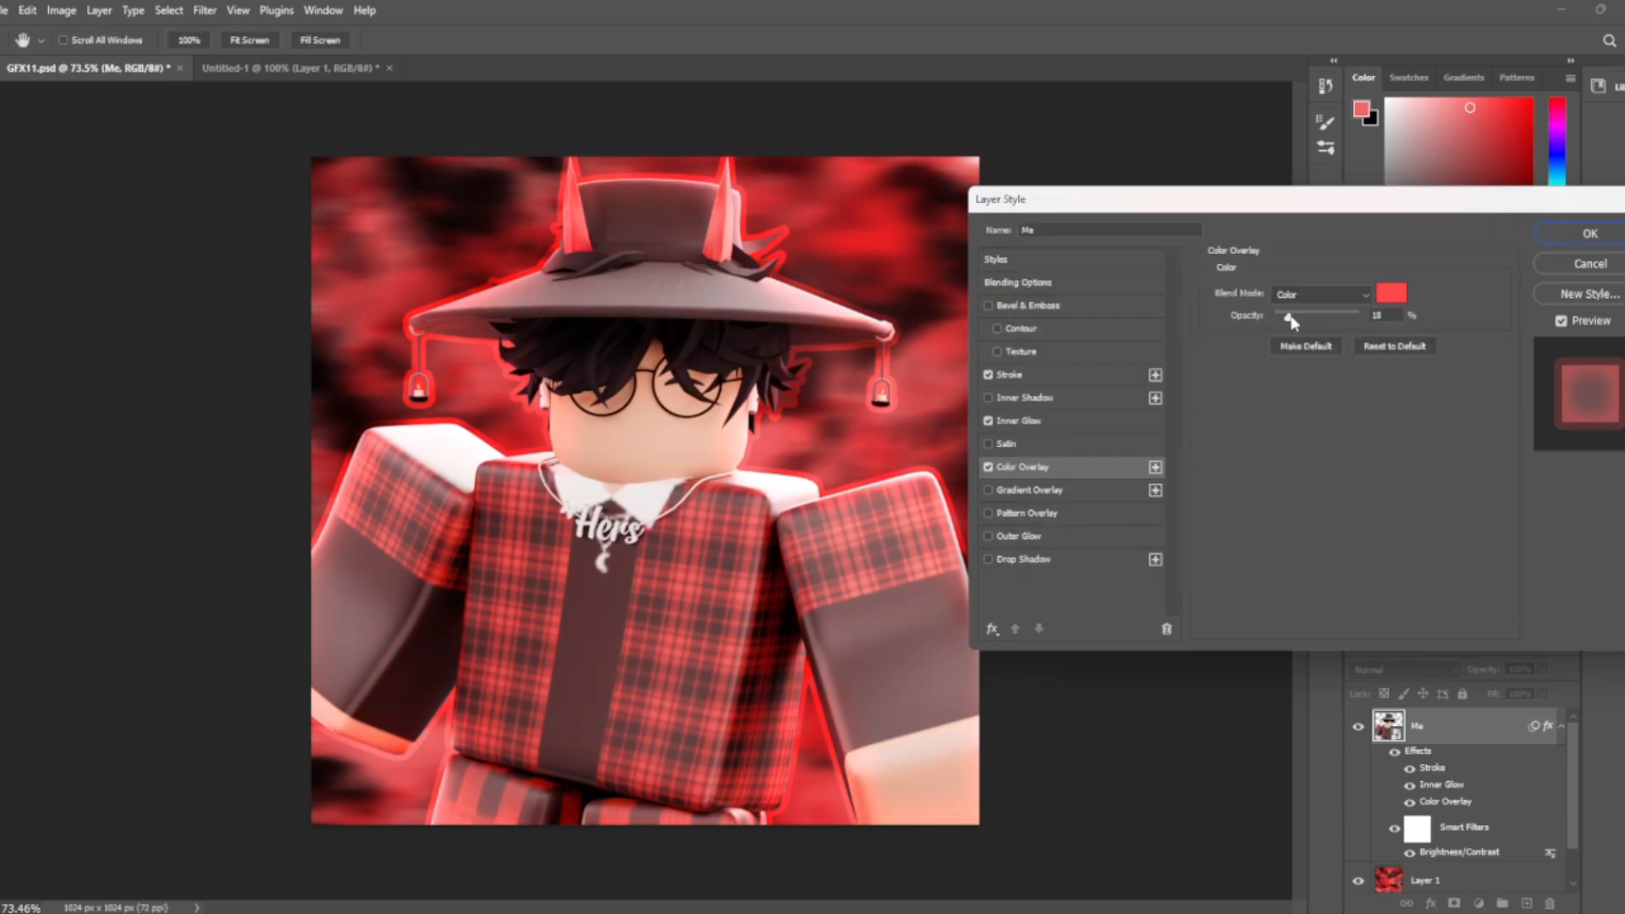
Add an Outer Glow in light red (ed5656) to the Me layer and apply the layer style
left_click(988, 536)
left_click(1034, 537)
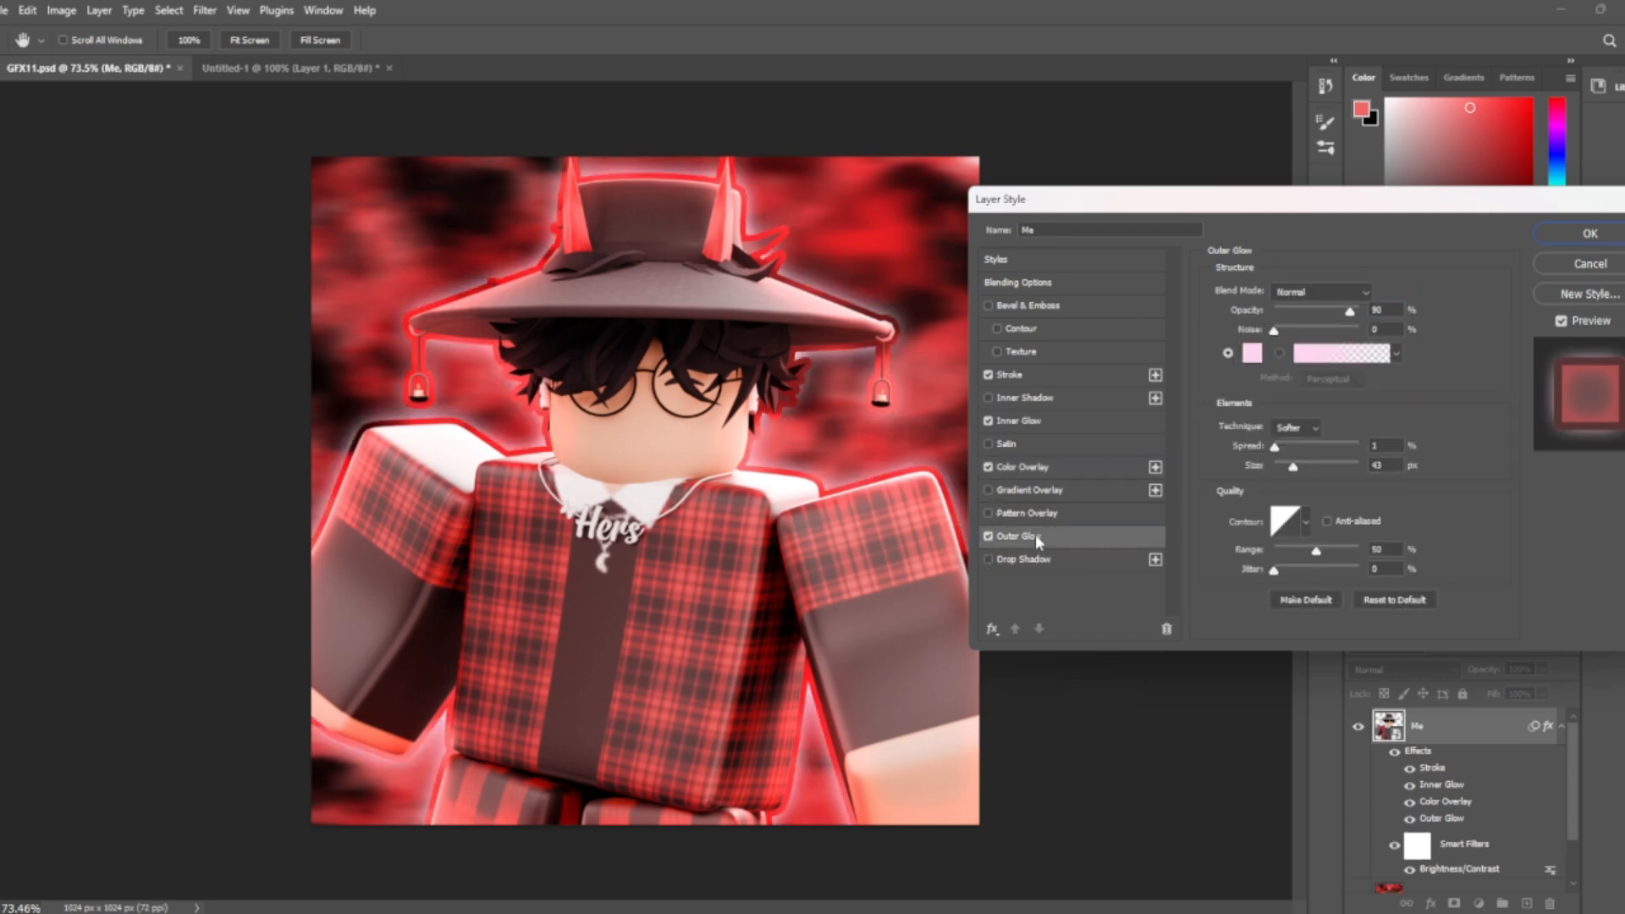
left_click(1261, 355)
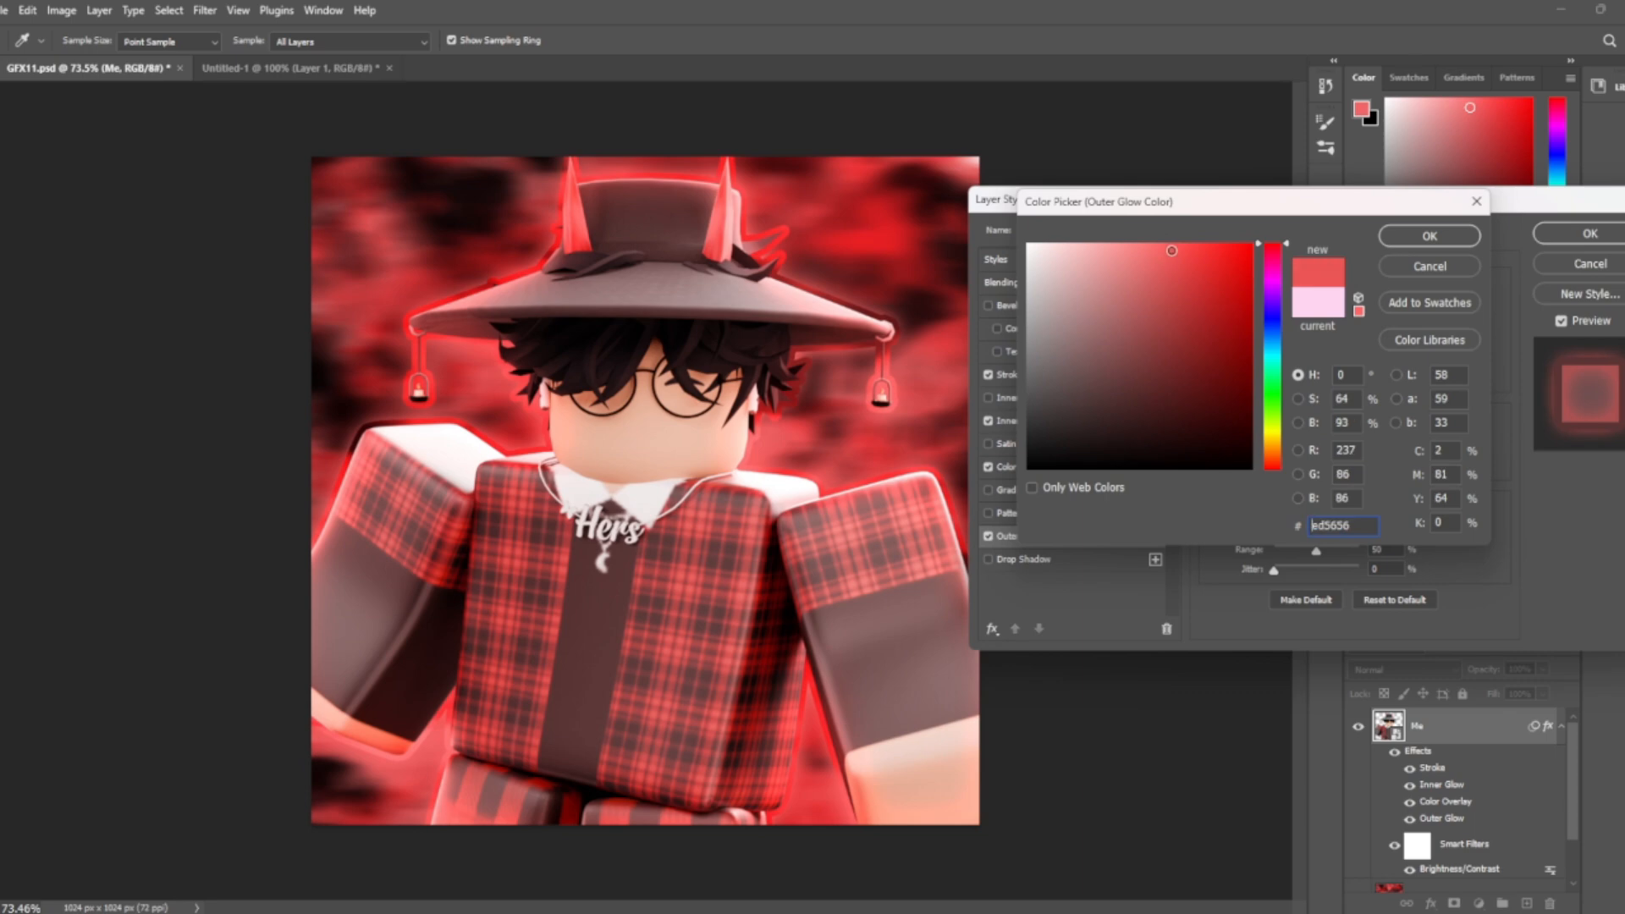
left_click(1430, 236)
left_click(1591, 233)
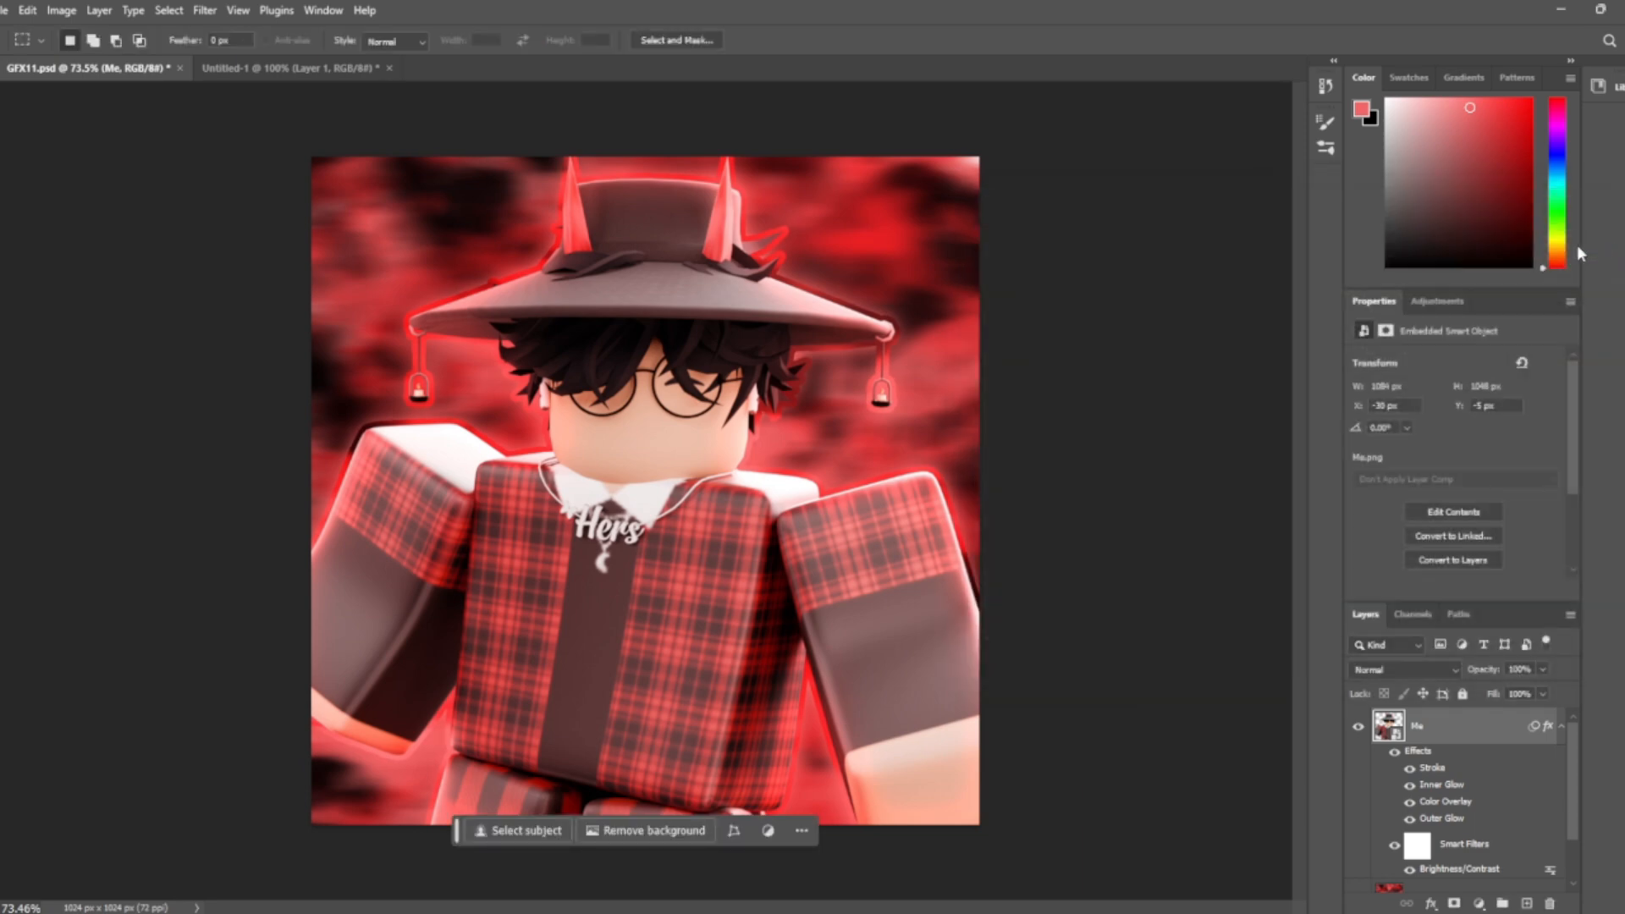
Create a new layer above Me and choose the Paint Splash 5 brush from the 20 Paint Splash Brushes set
left_click(1525, 902)
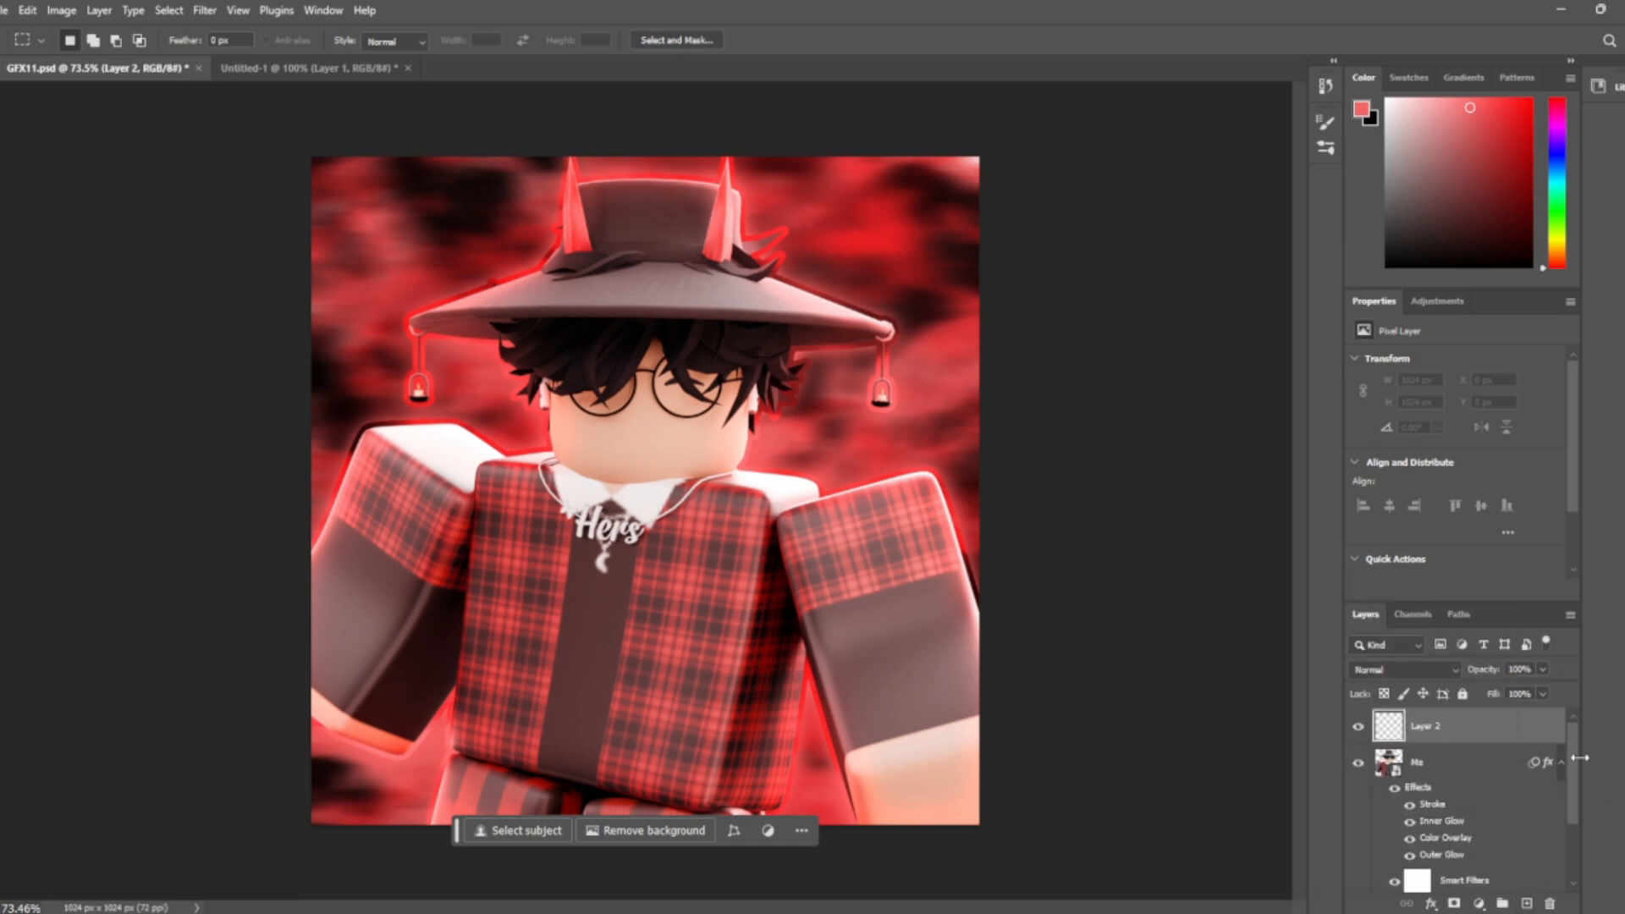
left_click_drag(1019, 372, 987, 374)
key("b")
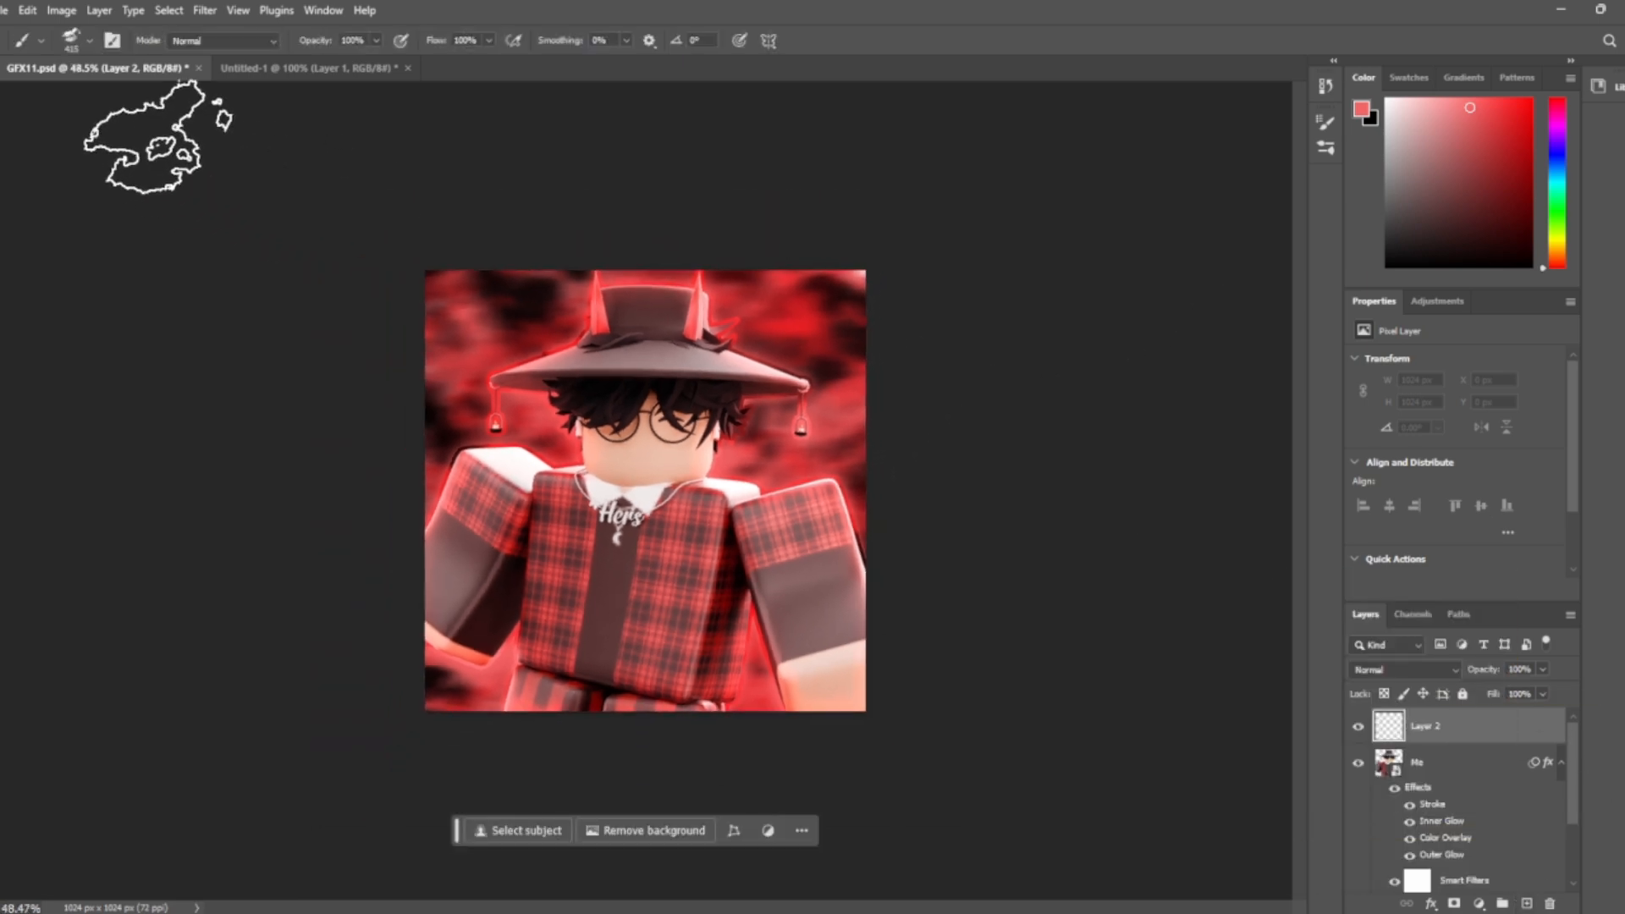
left_click(88, 43)
scroll(156, 379, "up", 5)
left_click(2, 473)
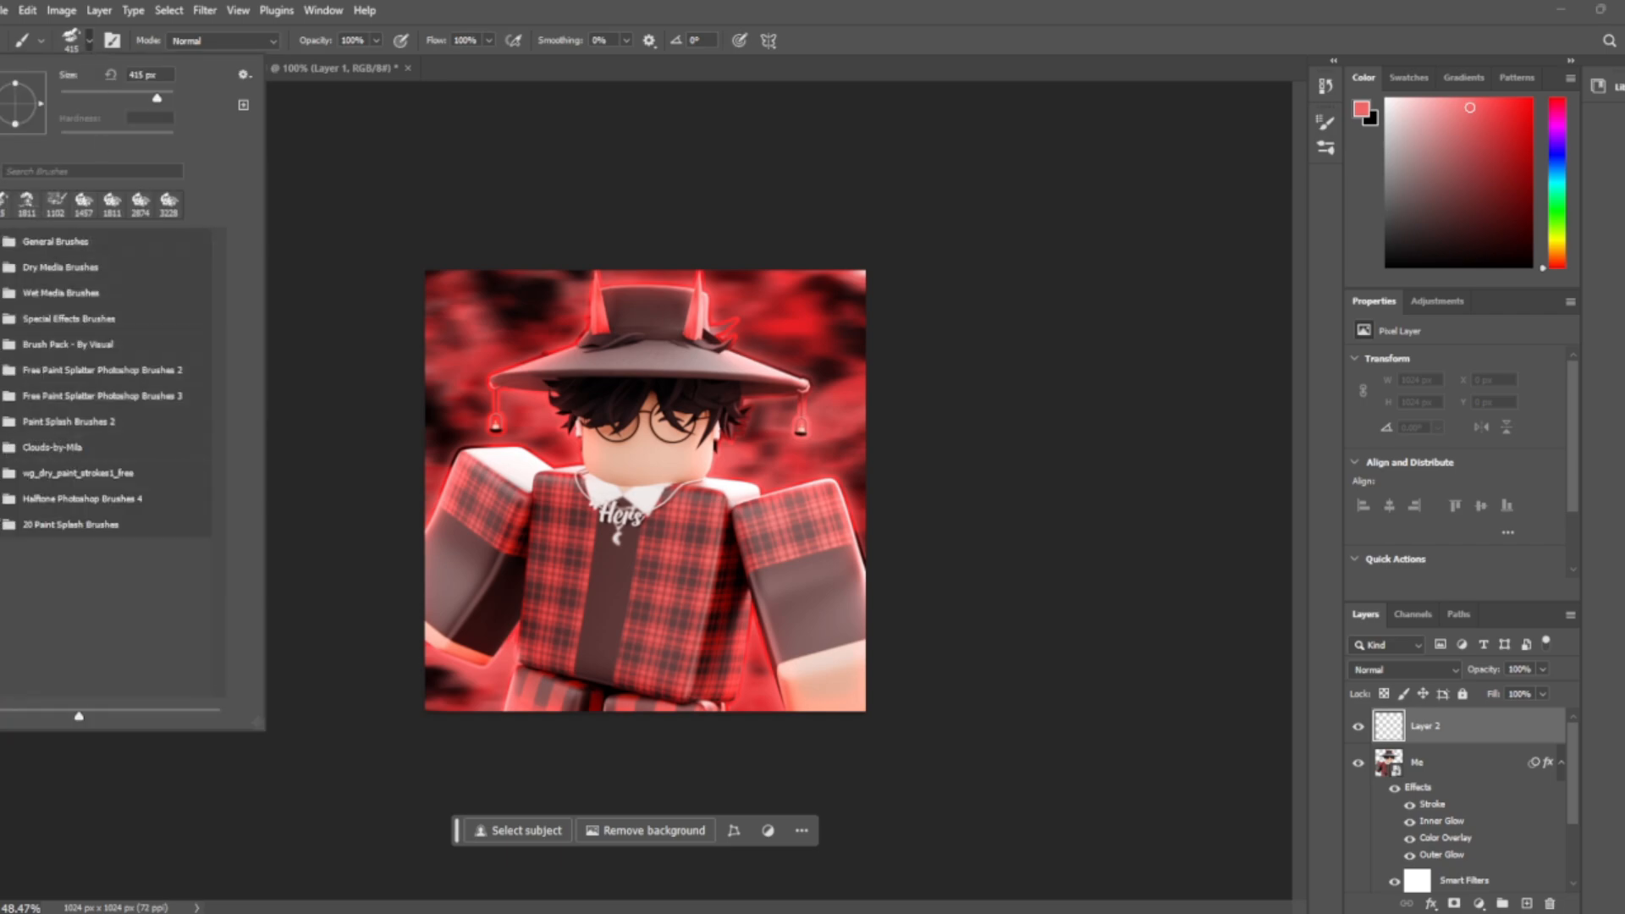
left_click(3, 525)
scroll(51, 559, "down", 2)
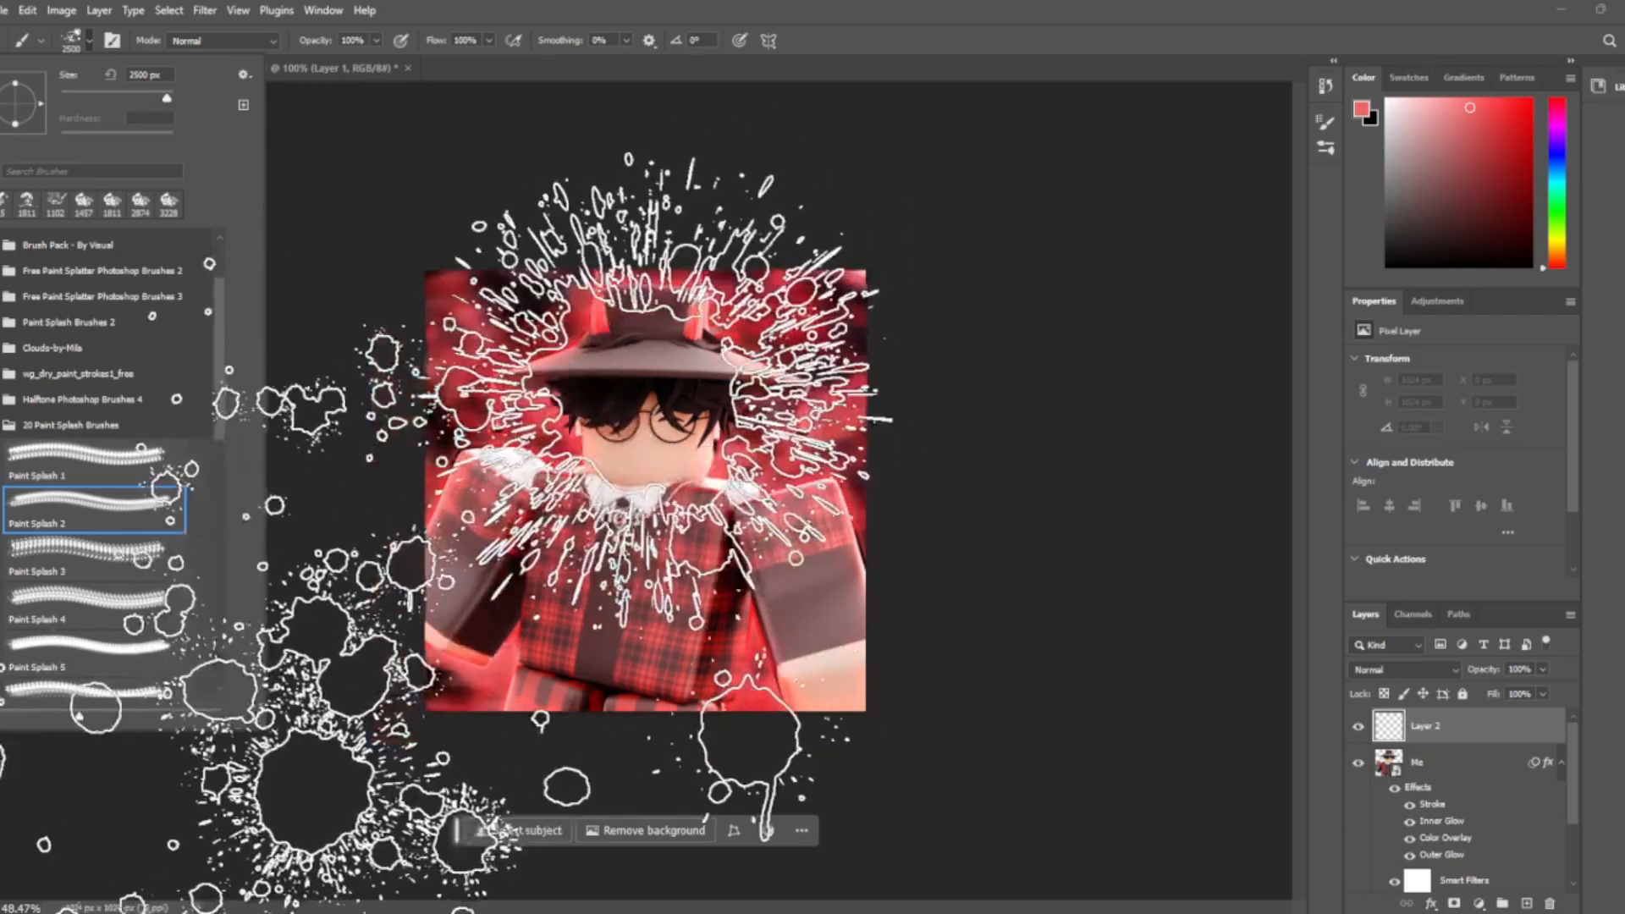
left_click(85, 648)
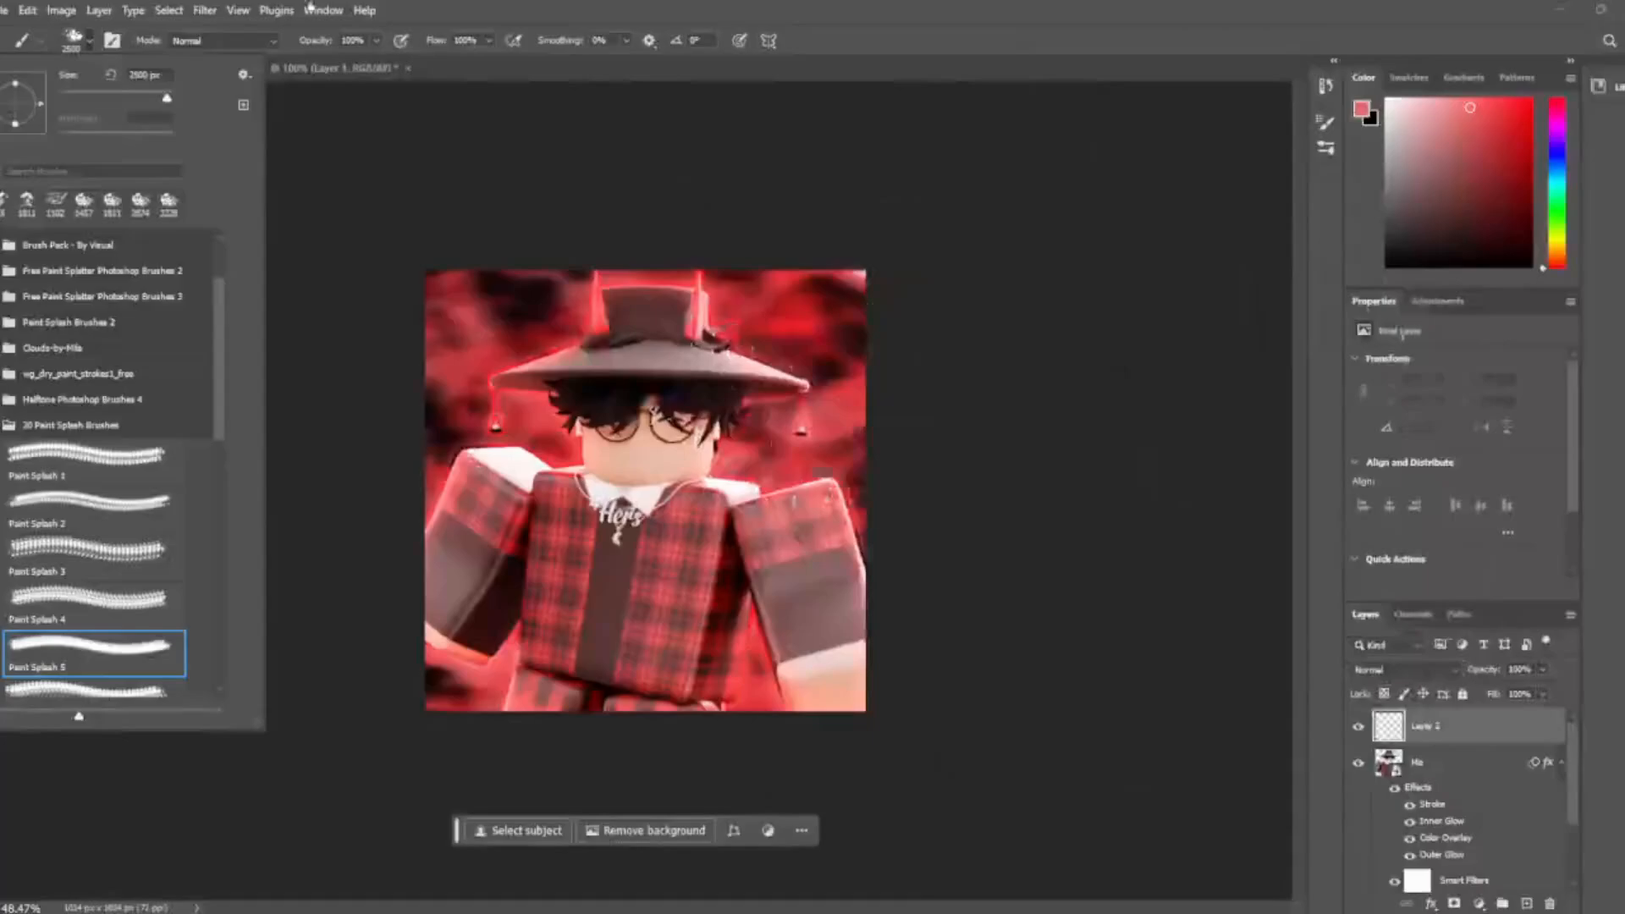
Set the foreground colour to bright red and stamp paint splashes around the edges of the canvas on Layer 2
left_click(660, 8)
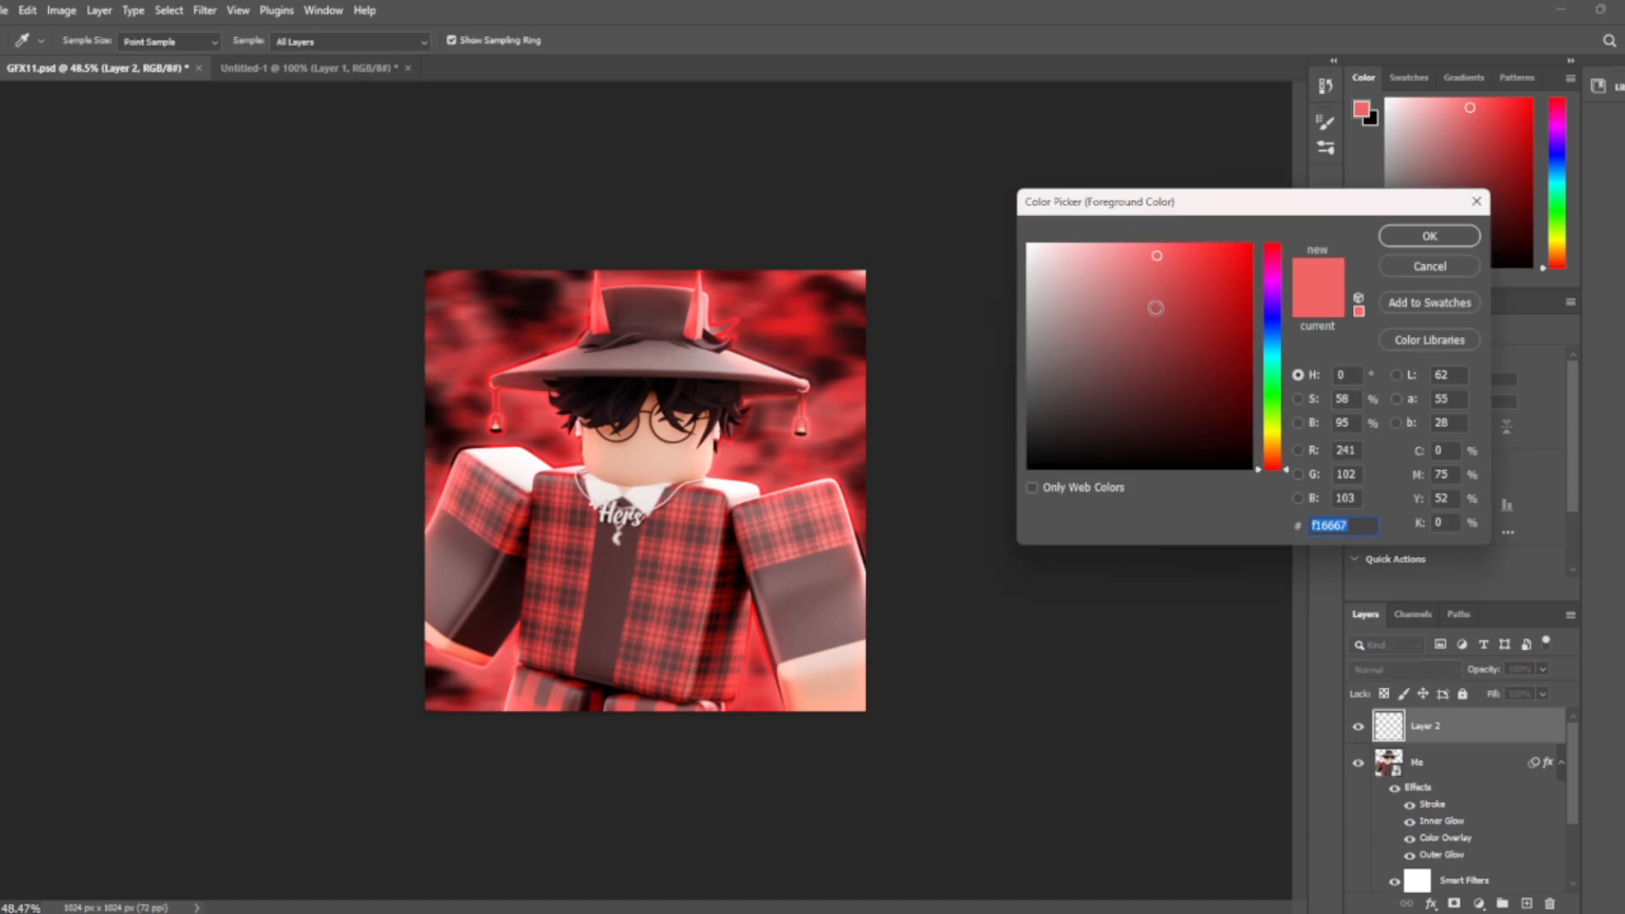
left_click(1408, 239)
key("z")
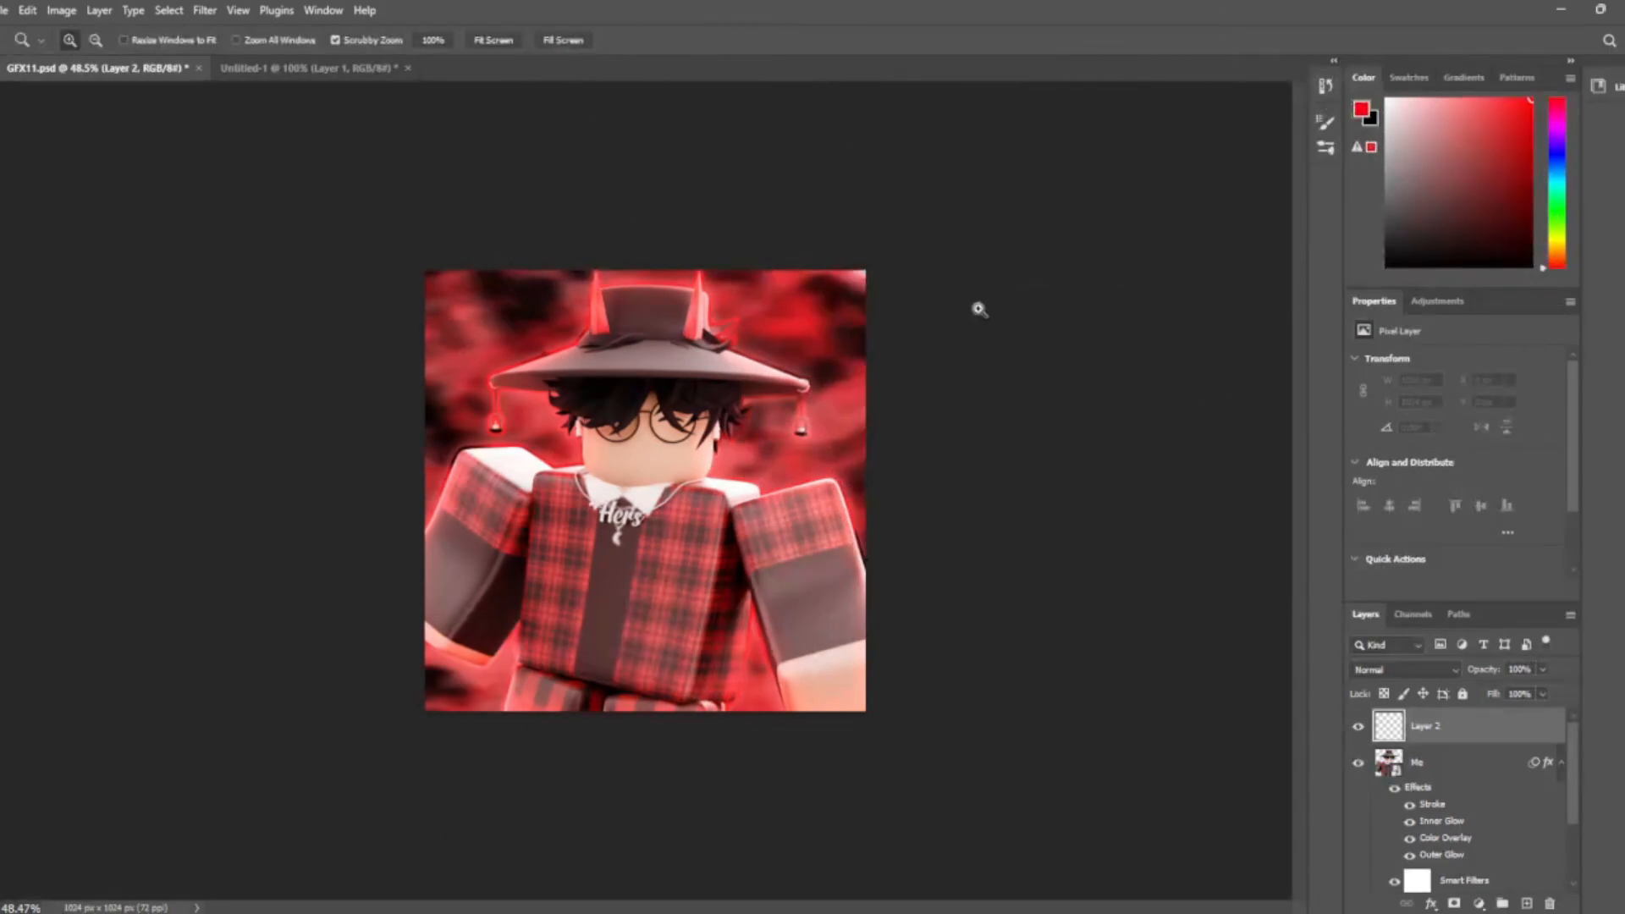
left_click(965, 313, "alt")
left_click_drag(722, 258, 669, 304)
key("b")
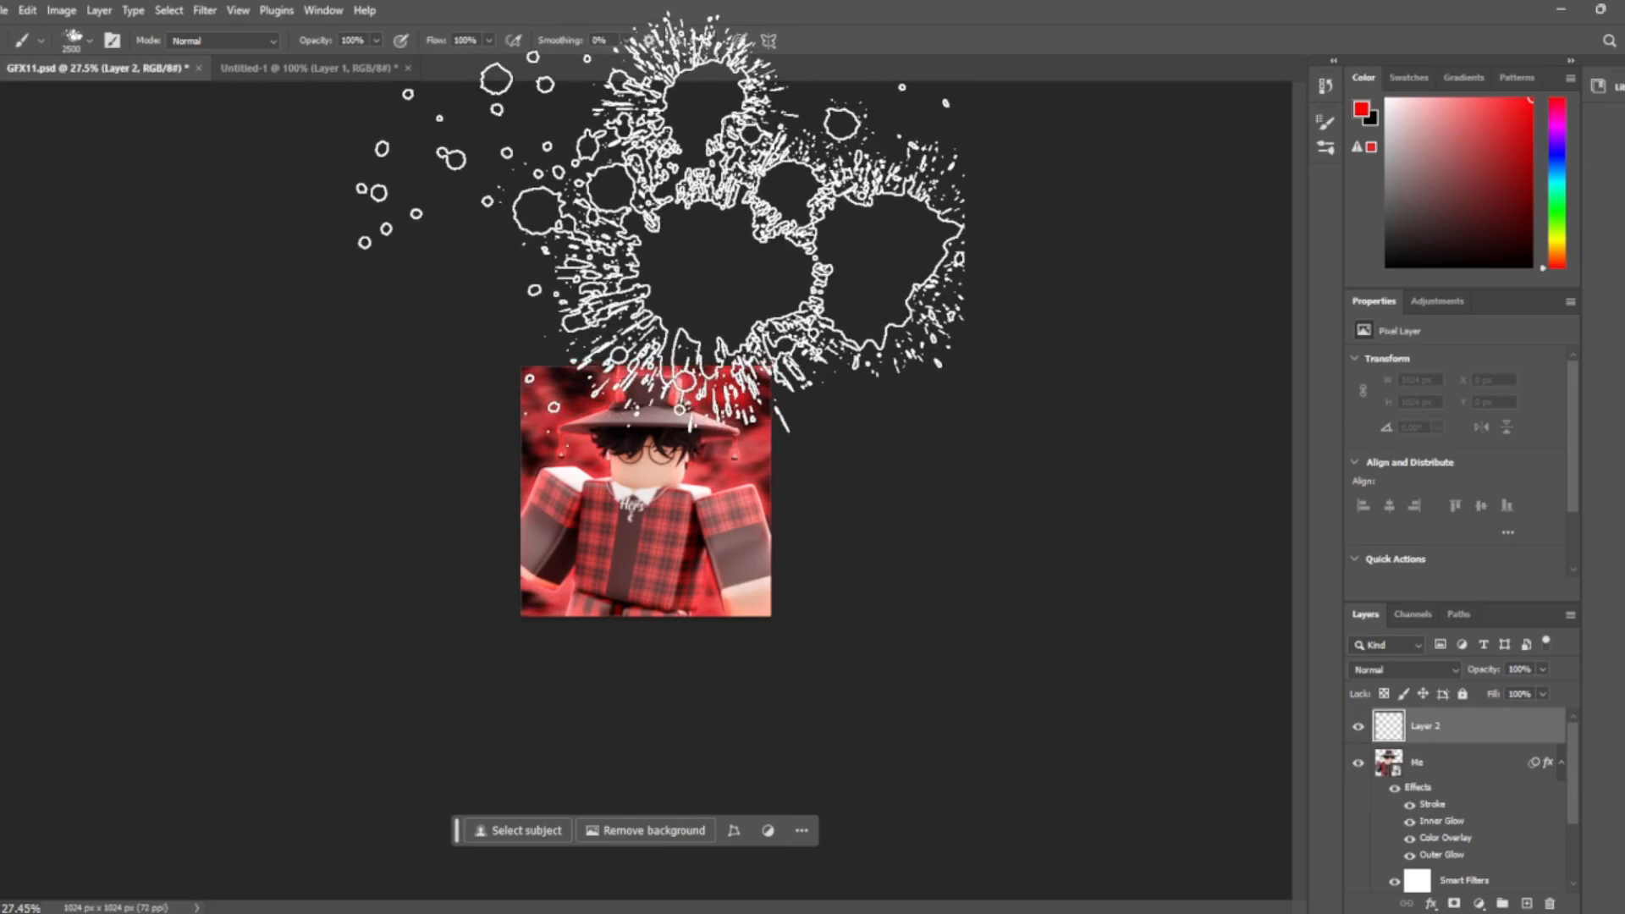
left_click(562, 254)
left_click(241, 371)
left_click(519, 768)
left_click(793, 676)
left_click(842, 487)
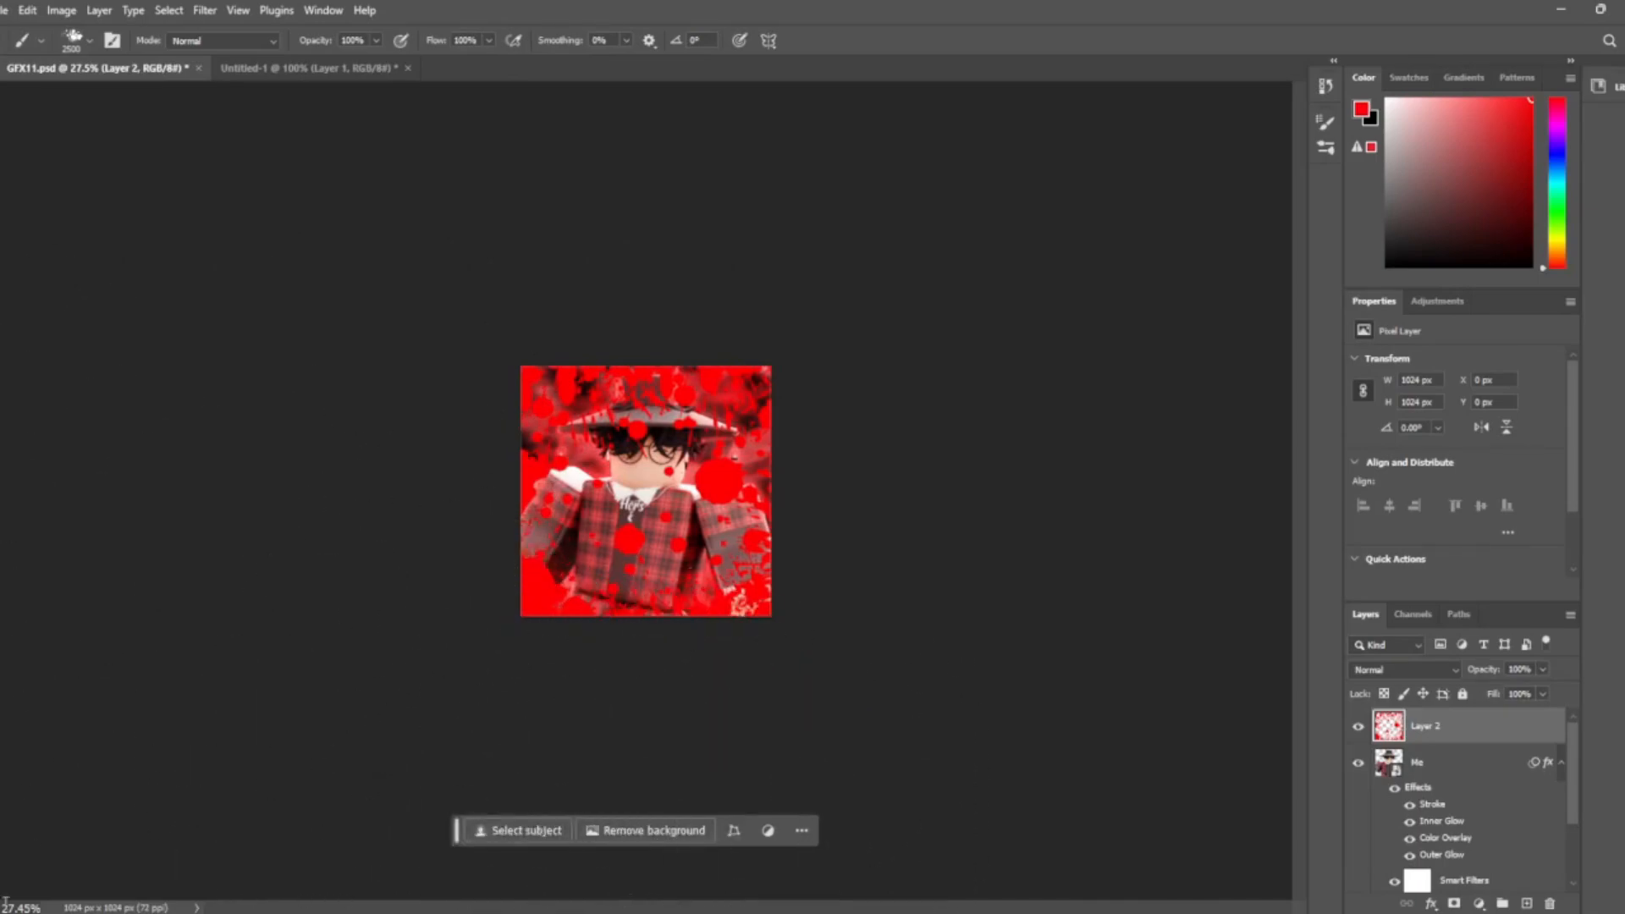
Sample a light red from the Untitled-1 document and stamp light red splashes around the edges of Layer 2
left_click(273, 68)
key("i")
left_click(127, 68)
key("b")
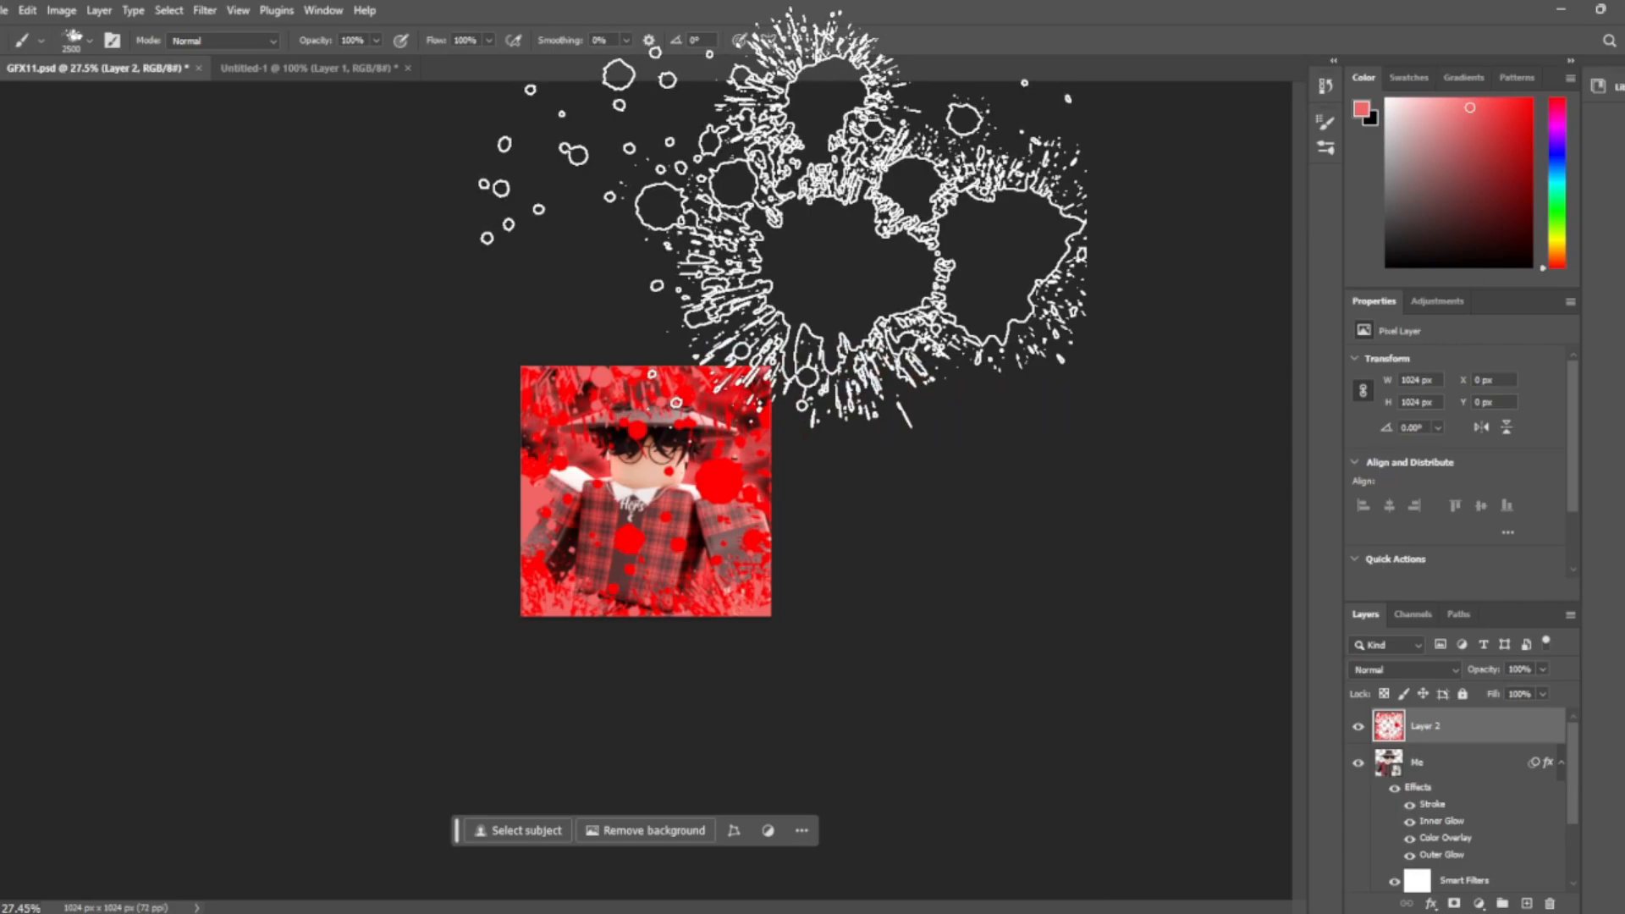
Finish the light red splashes and stamp black paint splashes around the edges of Layer 2
left_click(837, 411)
left_click(344, 71)
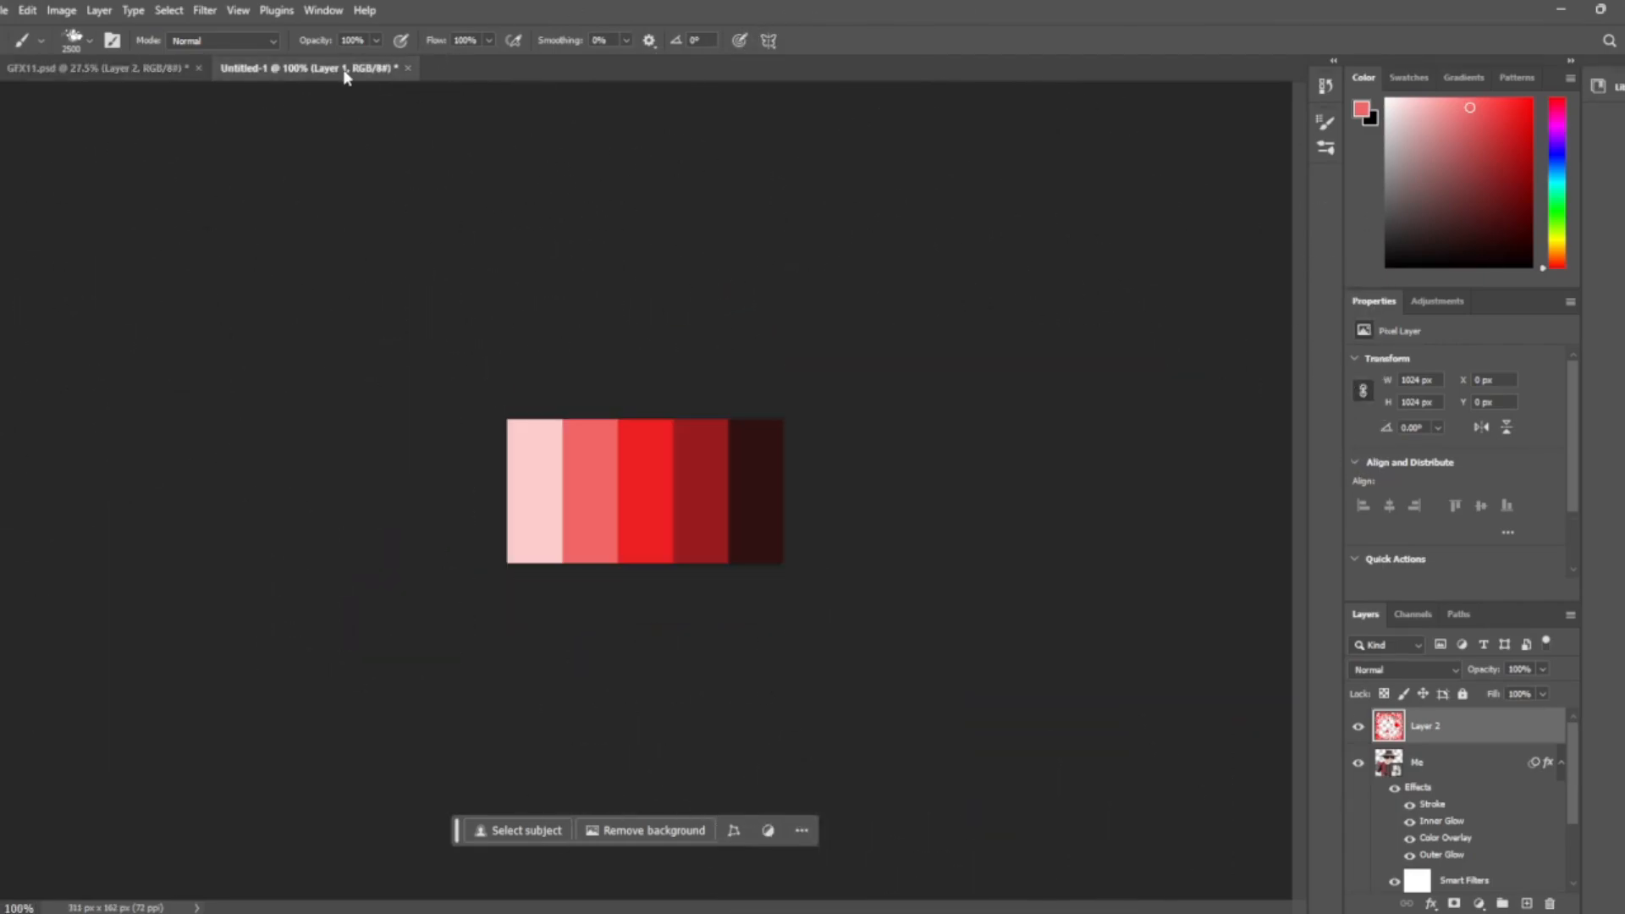
left_click(123, 69)
key("x")
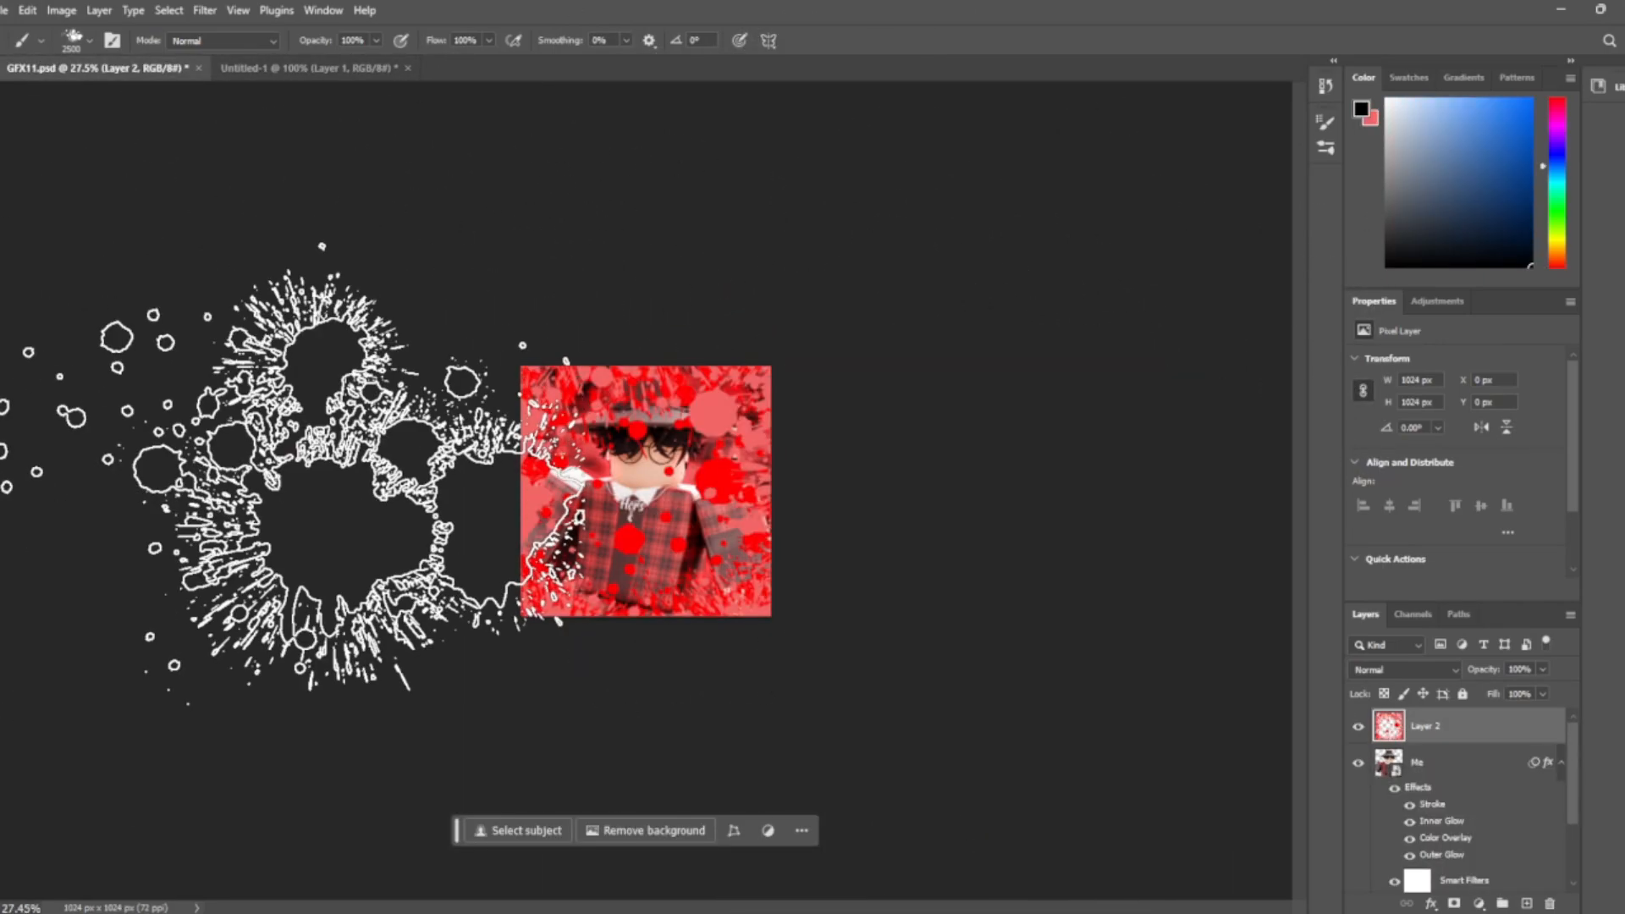
left_click(719, 843)
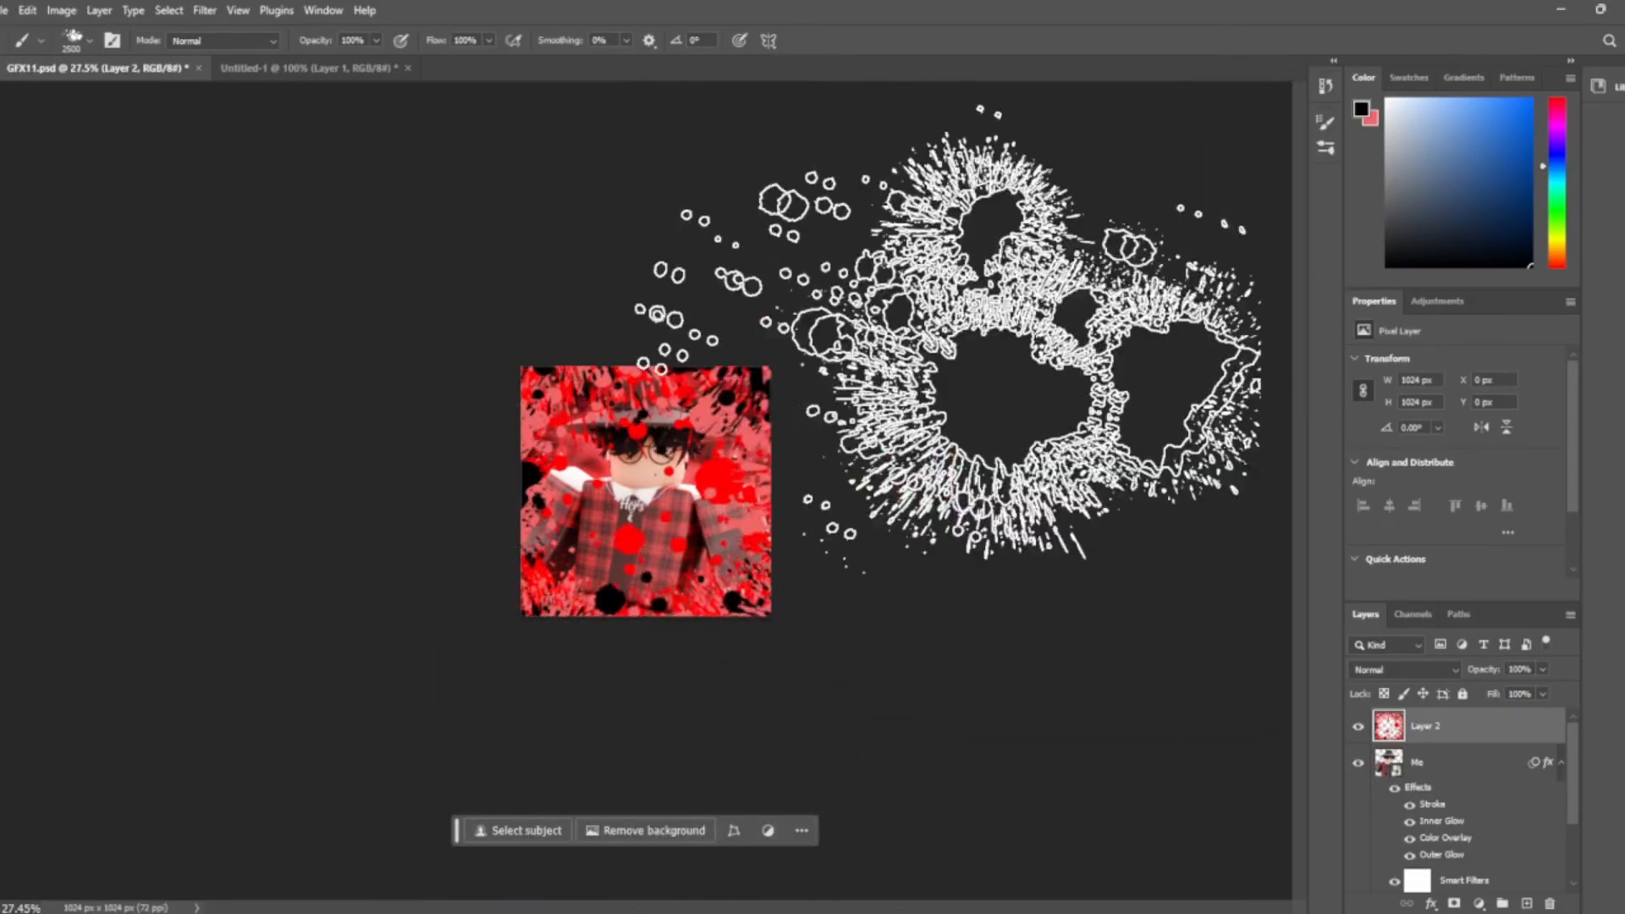
Erase the paint splashes covering the avatar on Layer 2 with a large soft eraser
key("z")
key("ctrl+0")
left_click_drag(278, 291, 272, 292)
left_click(199, 12)
mouse_move(276, 275)
left_click(466, 391)
left_click(1077, 361)
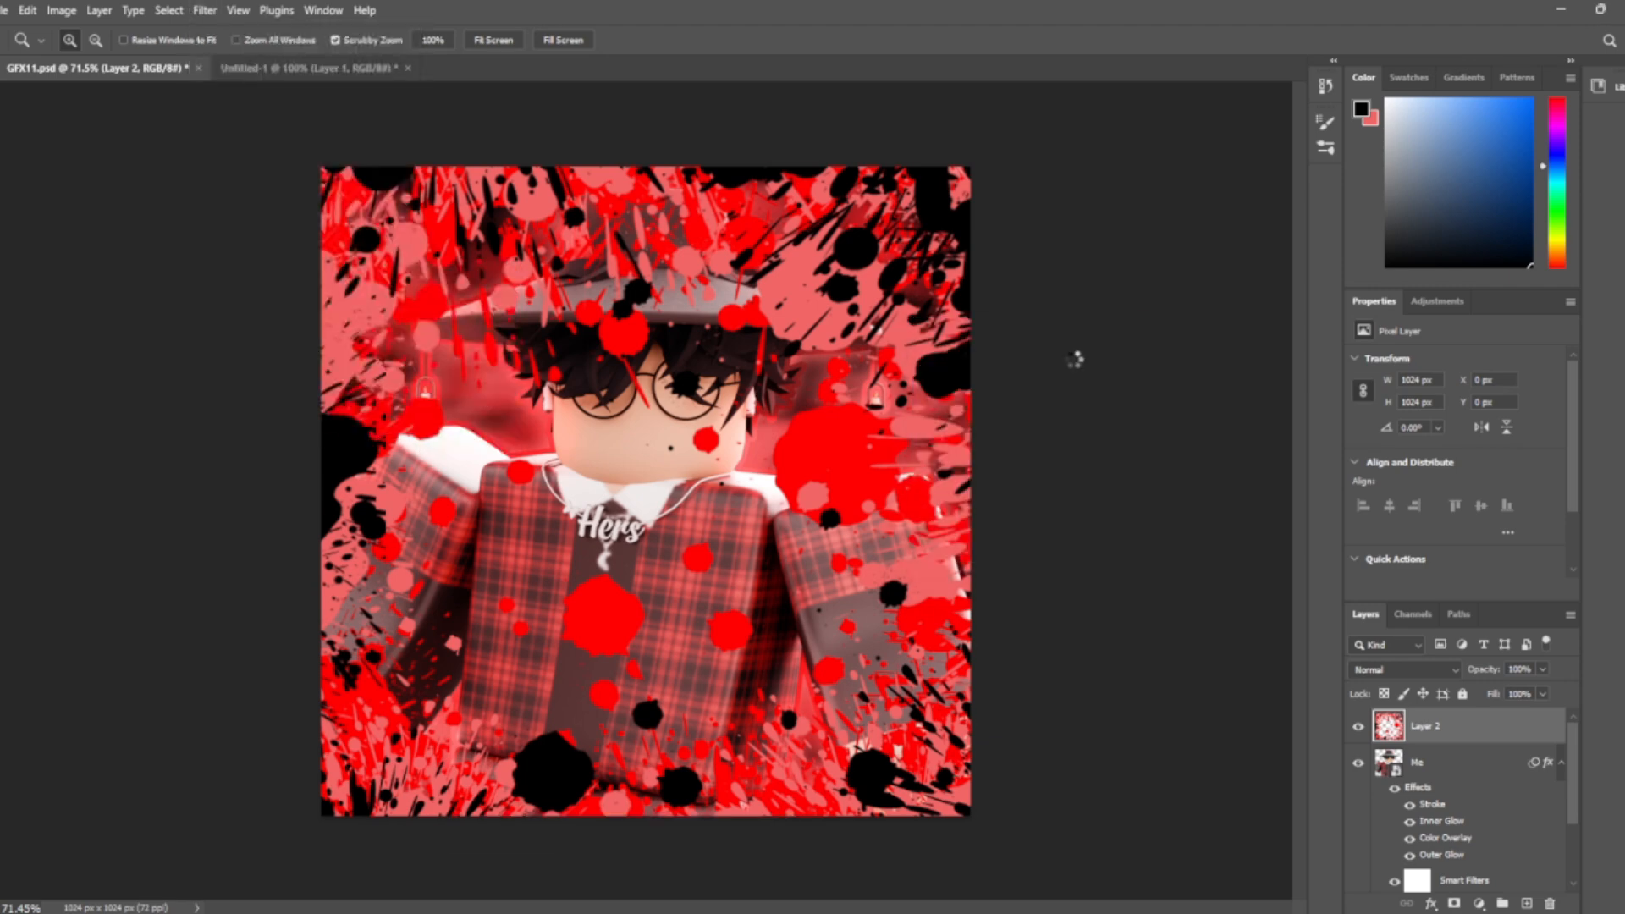
key("e")
left_click(89, 40)
mouse_move(673, 538)
left_mouse_down()
mouse_move(603, 465)
mouse_move(585, 557)
mouse_move(638, 535)
mouse_move(573, 581)
mouse_move(780, 581)
mouse_move(631, 419)
mouse_move(497, 525)
mouse_move(592, 624)
mouse_move(728, 584)
left_mouse_up()
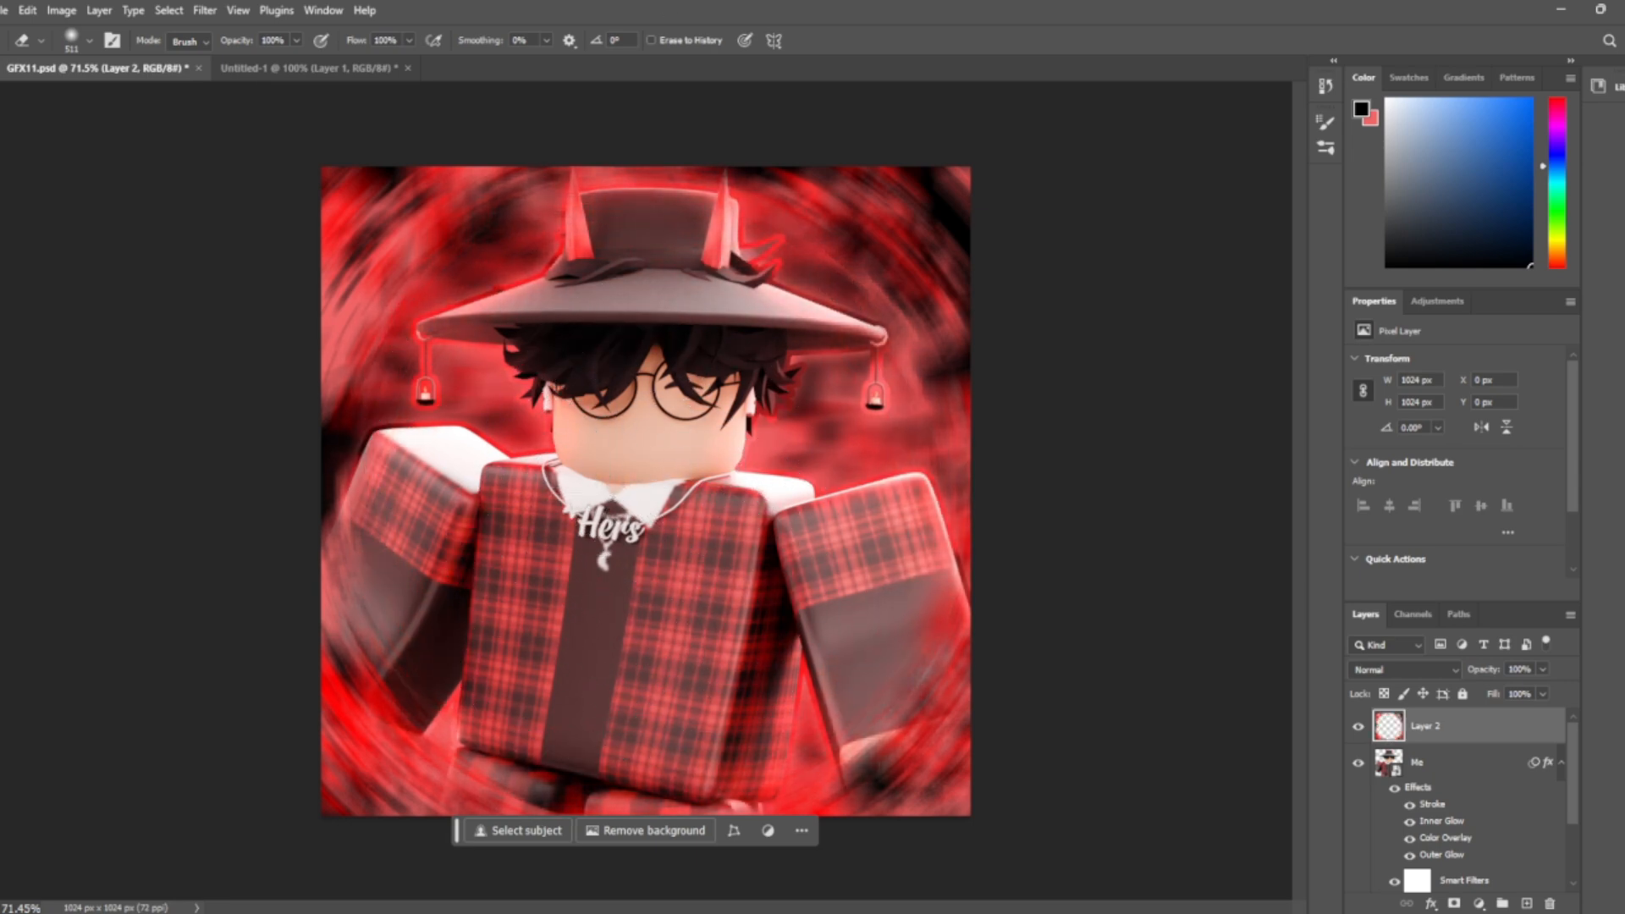
Create a new layer above Layer 2 and switch back to the paint splash brush
left_click(1527, 903)
scroll(660, 312, "down", 4, "alt")
key("b")
scroll(481, 174, "down", 2, "alt")
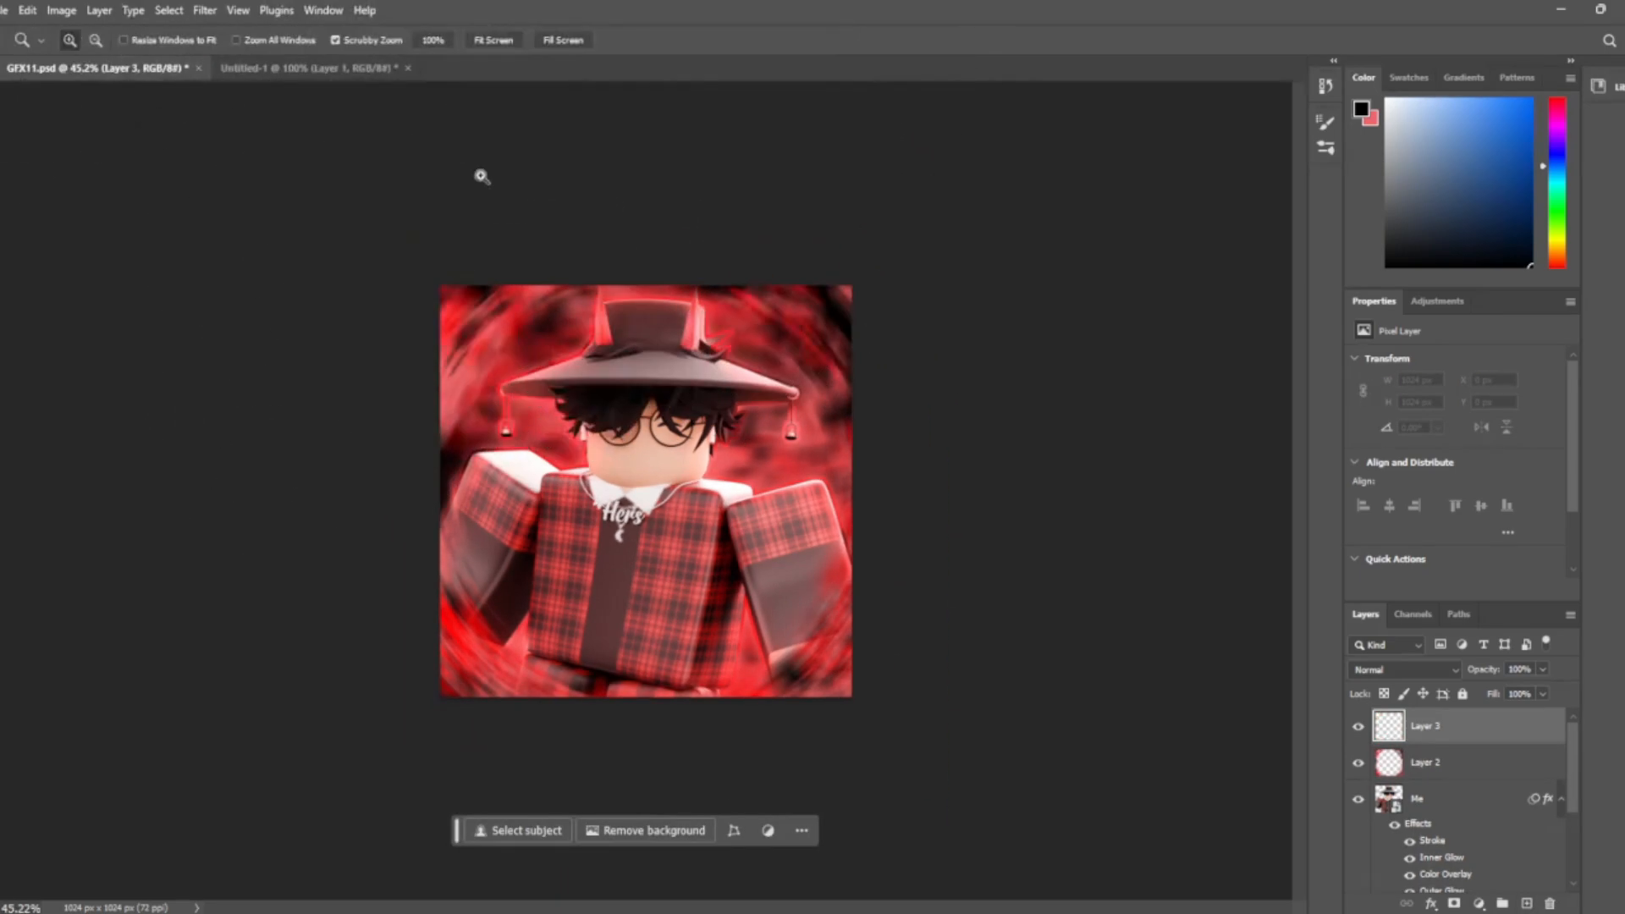
scroll(225, 499, "down", 3, "alt")
scroll(218, 515, "up", 1, "alt")
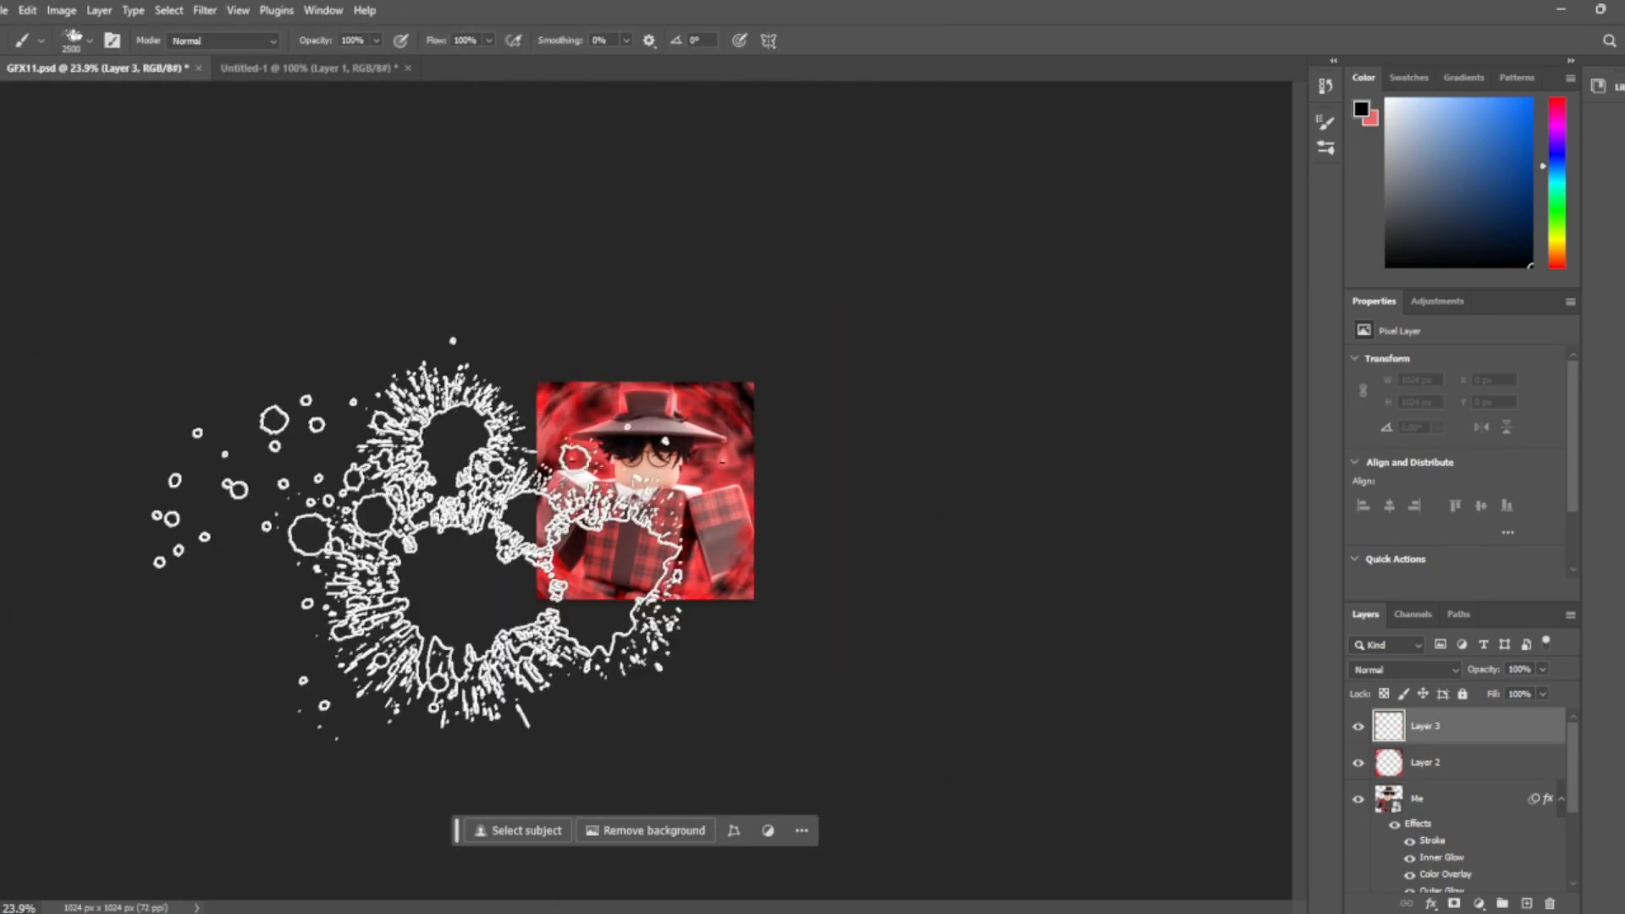
scroll(97, 74, "up", 3, "alt")
scroll(99, 77, "down", 3, "alt")
Set the foreground colour to bright red and stamp paint splashes around the edges of Layer 3
key("x")
left_click(1361, 109)
left_click_drag(1216, 252, 1217, 216)
key("Return")
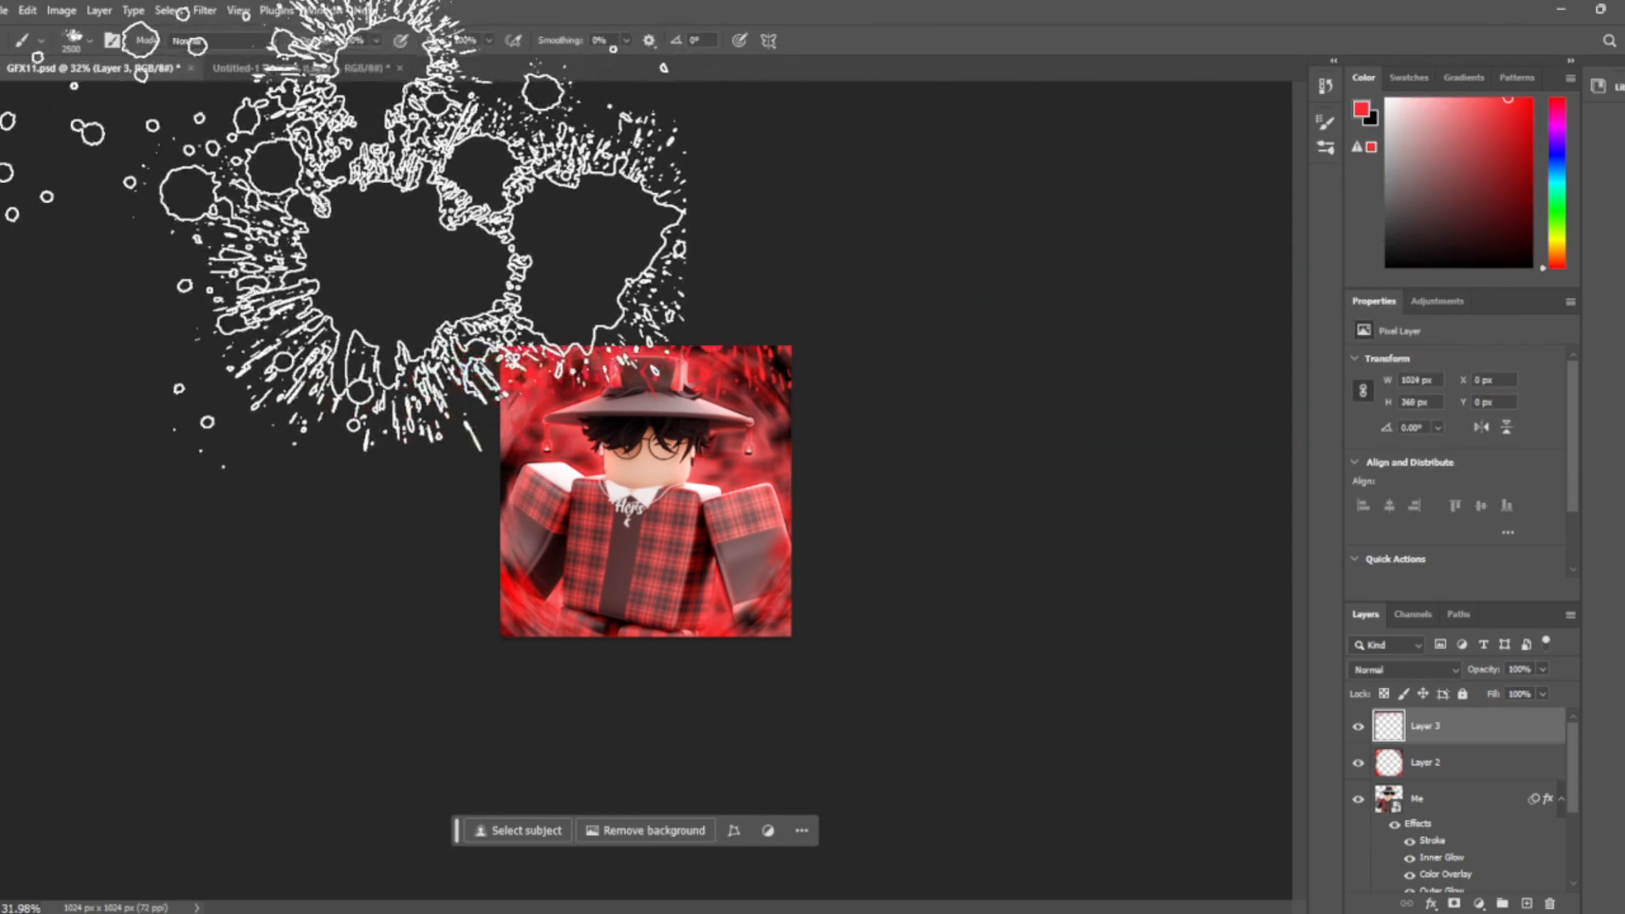
left_click(400, 702)
left_click_drag(458, 831, 1303, 811)
left_click(827, 754)
left_click(873, 433)
Set the foreground colour to dark red and stamp splashes all around the edges of Layer 3
left_click(1, 609)
left_click(1239, 323)
key("Return")
left_click(251, 247)
left_click(233, 594)
left_click(667, 787)
left_click(894, 426)
left_click(521, 165)
left_click(168, 461)
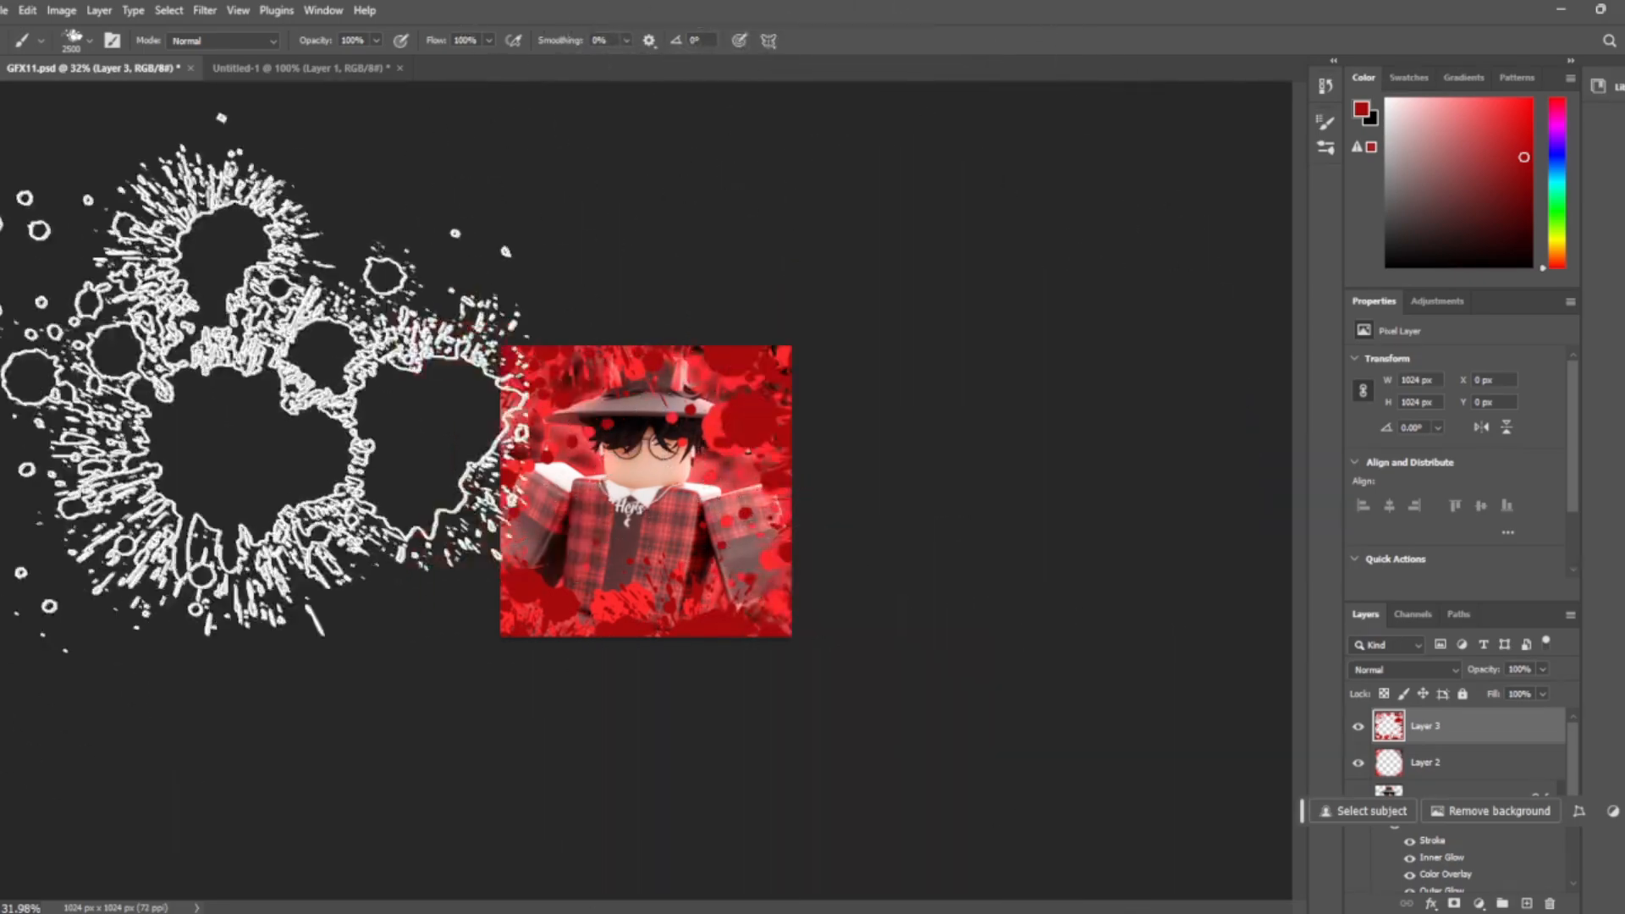
Darken the foreground colour to a deep maroon and stamp more splashes over the edges of Layer 3
left_click(1, 609)
left_click(1251, 365)
key("Return")
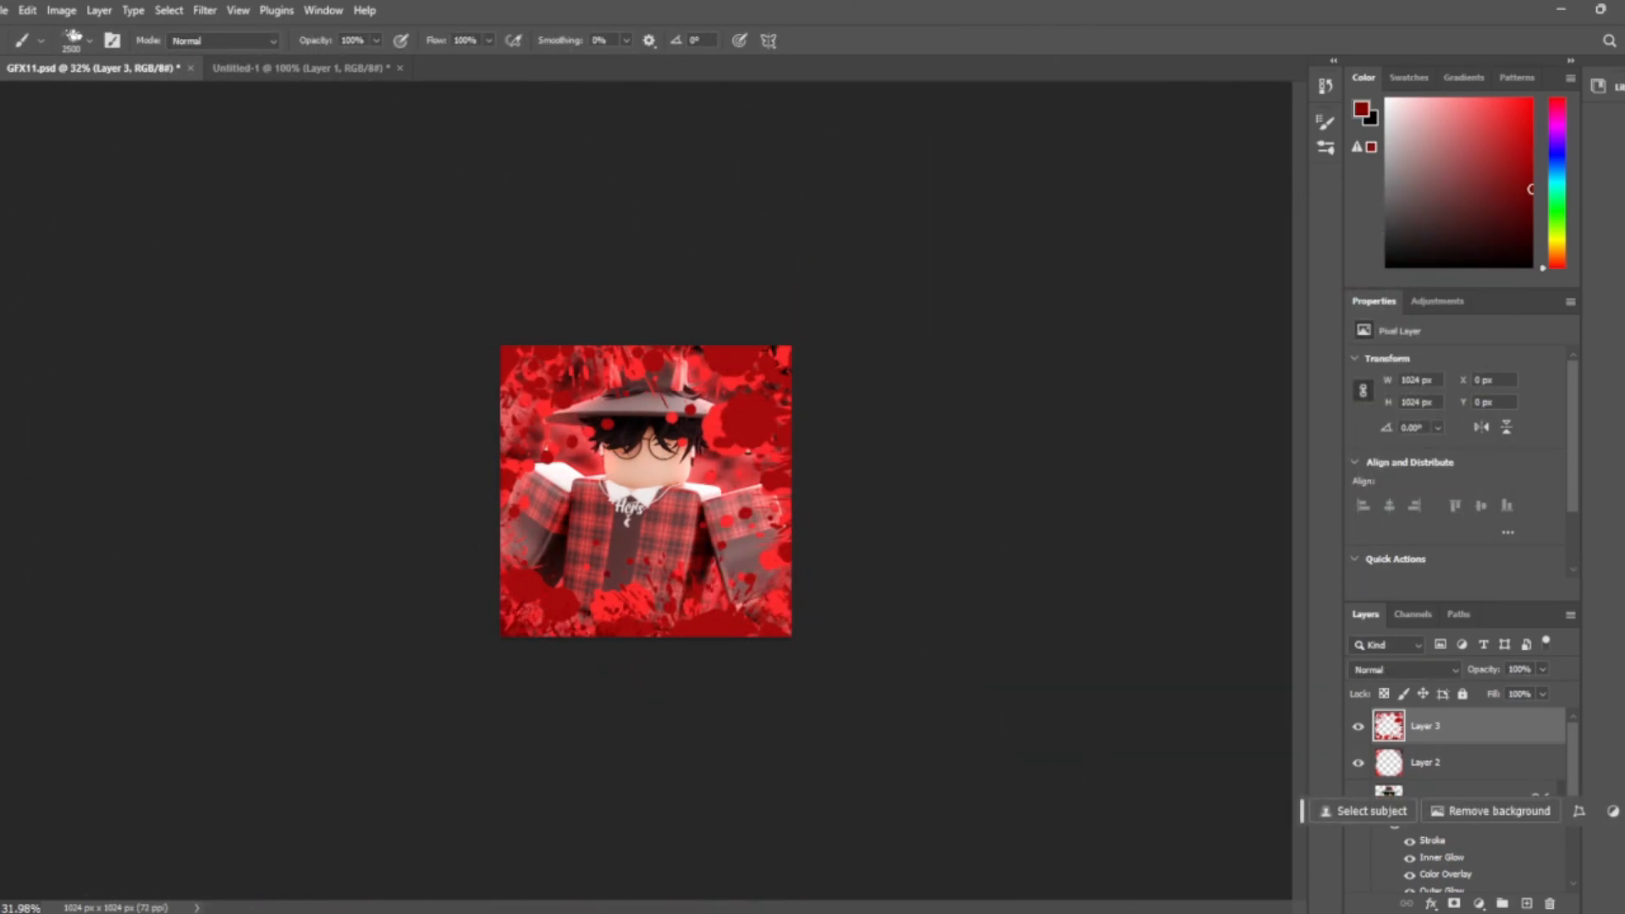
left_click(2, 609)
key("Return")
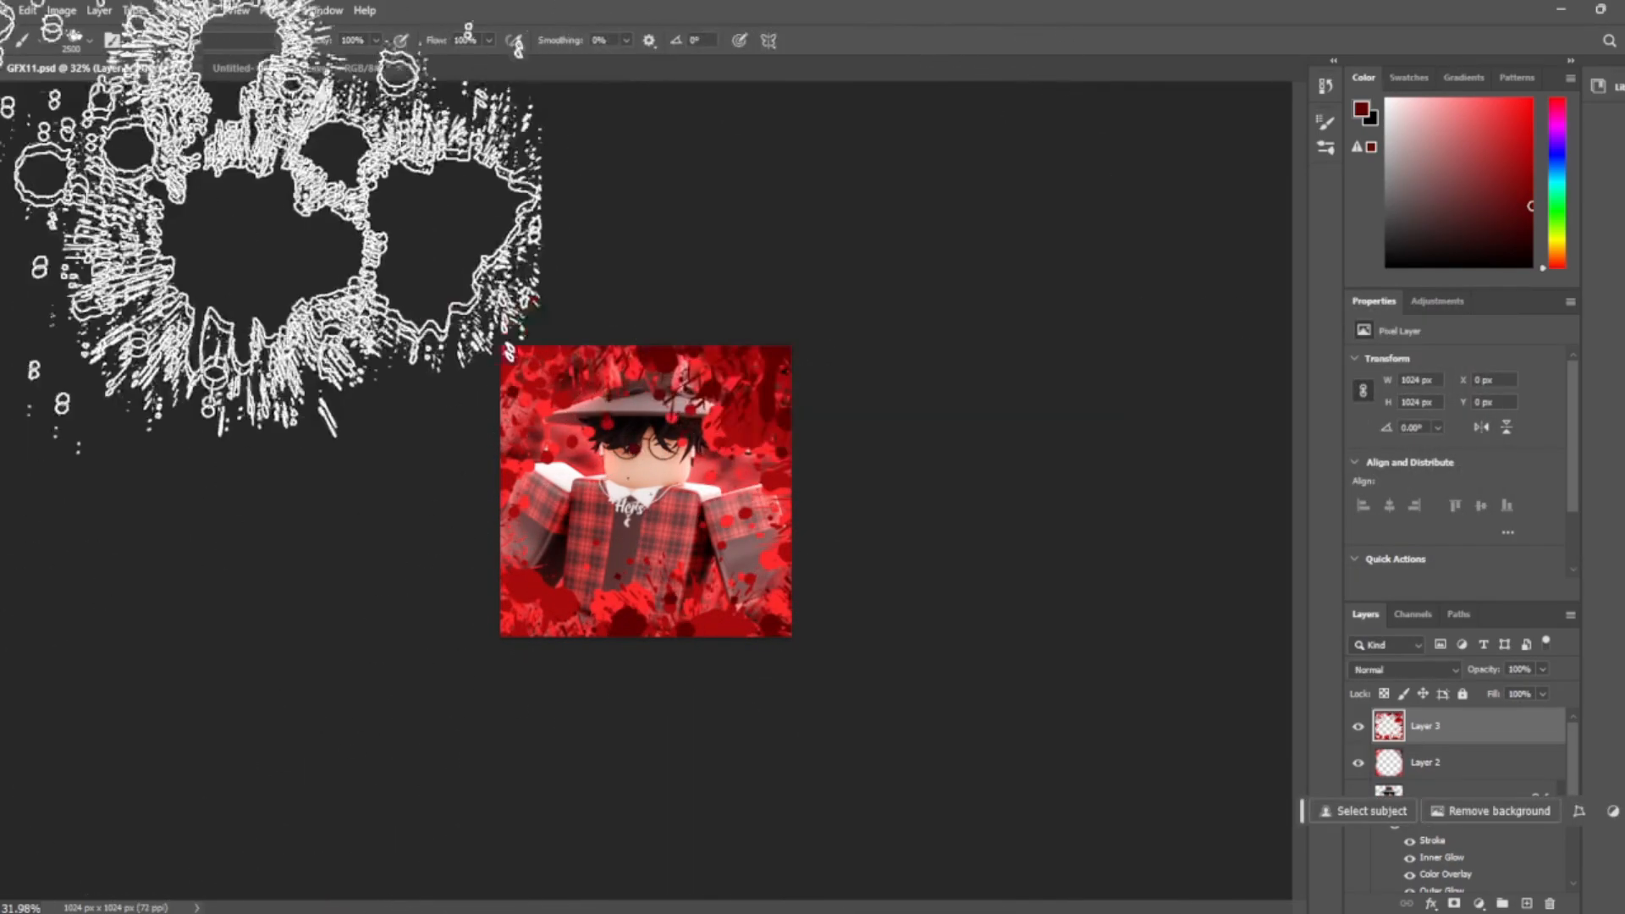
Erase the splashes covering the avatar on Layer 3 and move the layer below Layer 2
key("e")
scroll(657, 483, "up", 5, "alt")
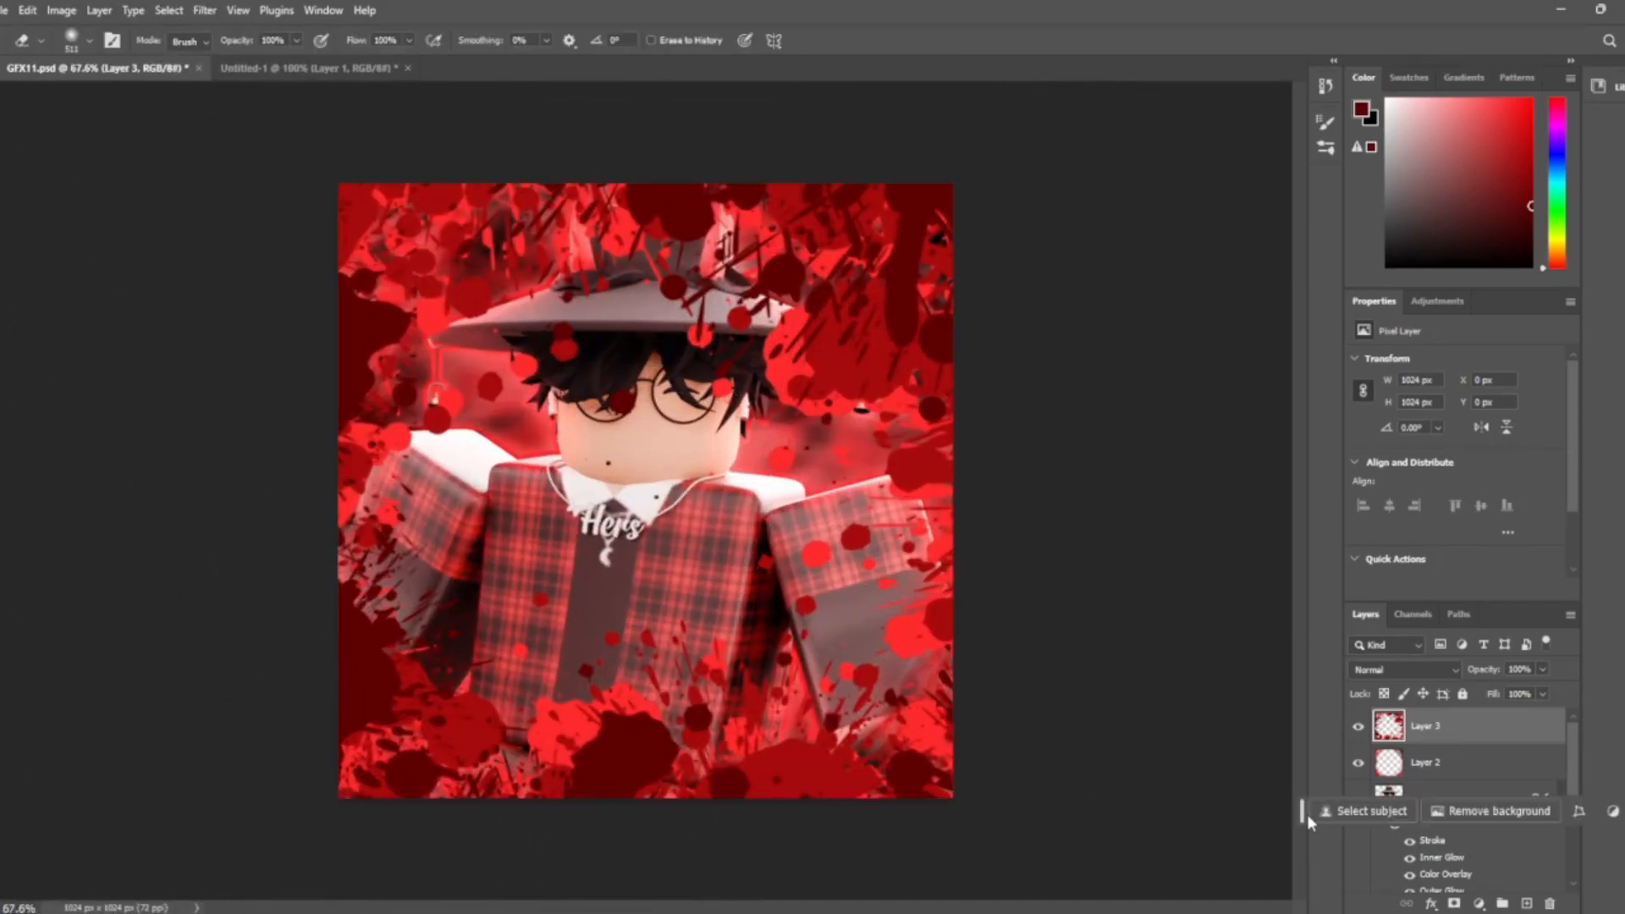
key("ctrl+bracketleft")
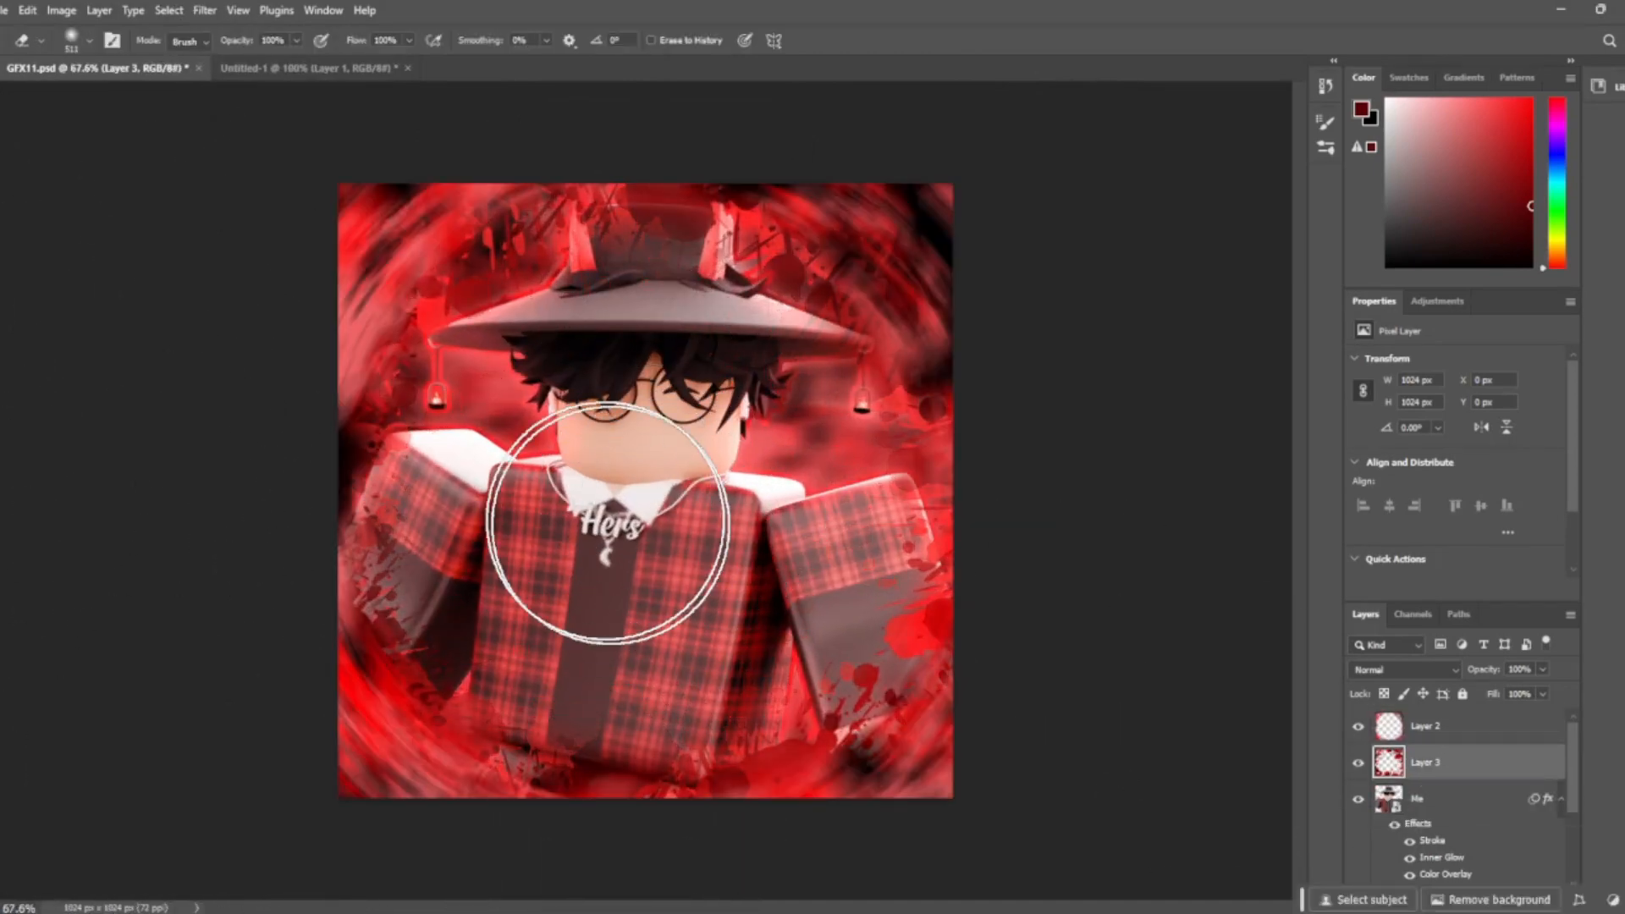
Set Layer 3's blend mode to Linear Burn and scale the layer to 1008 × 1008 px
left_click(1402, 670)
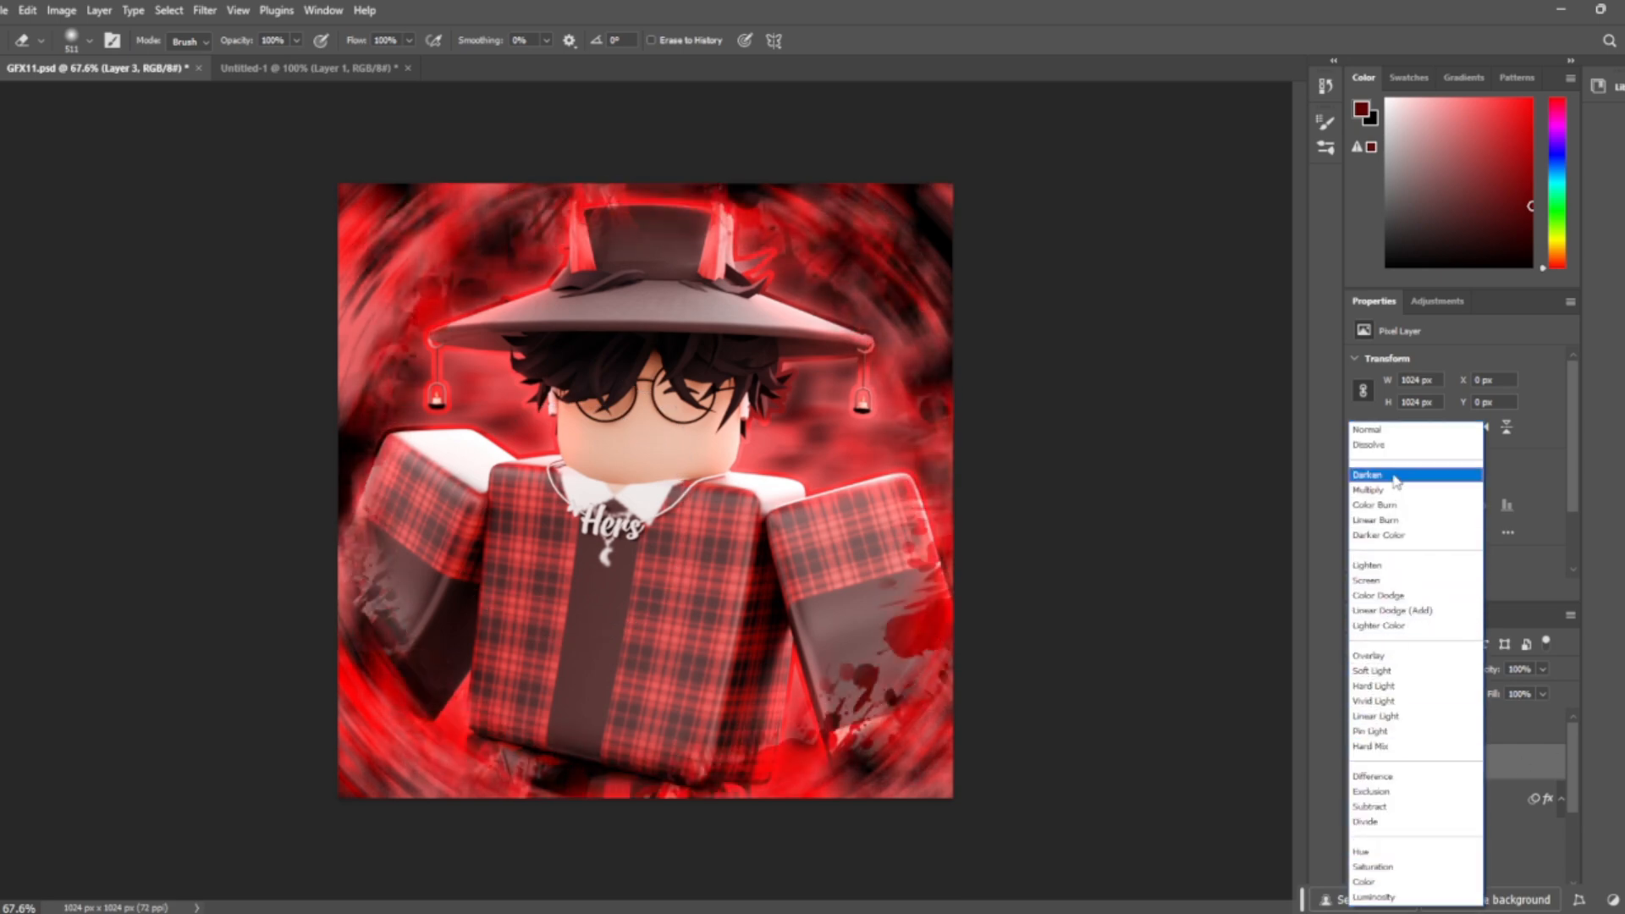
left_click(1383, 519)
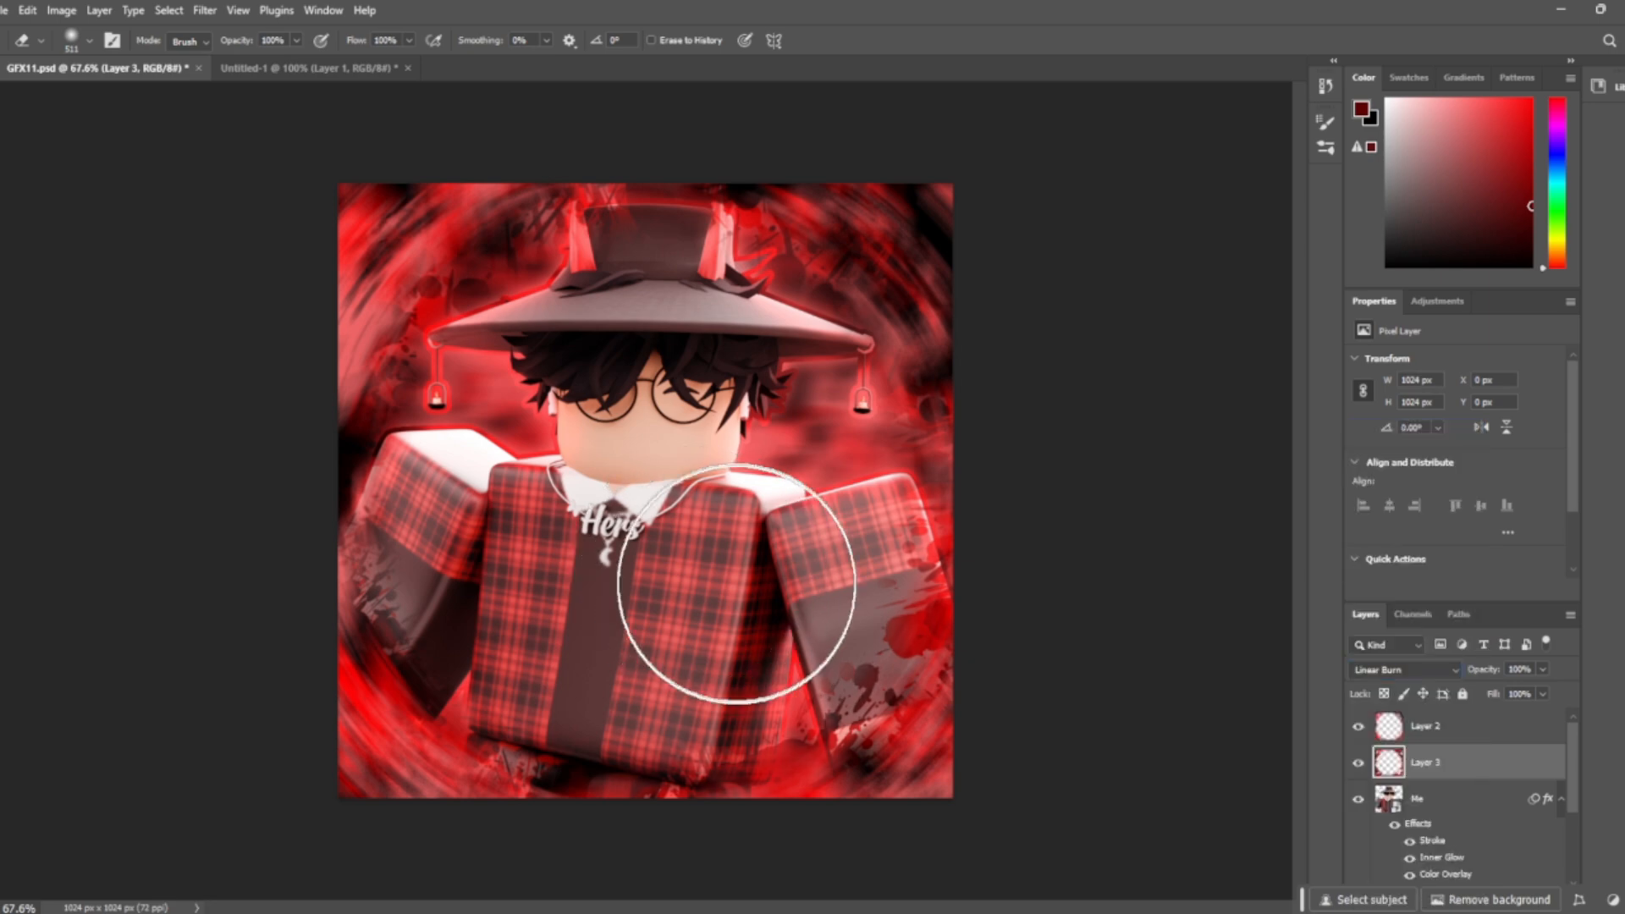
key("ctrl+t")
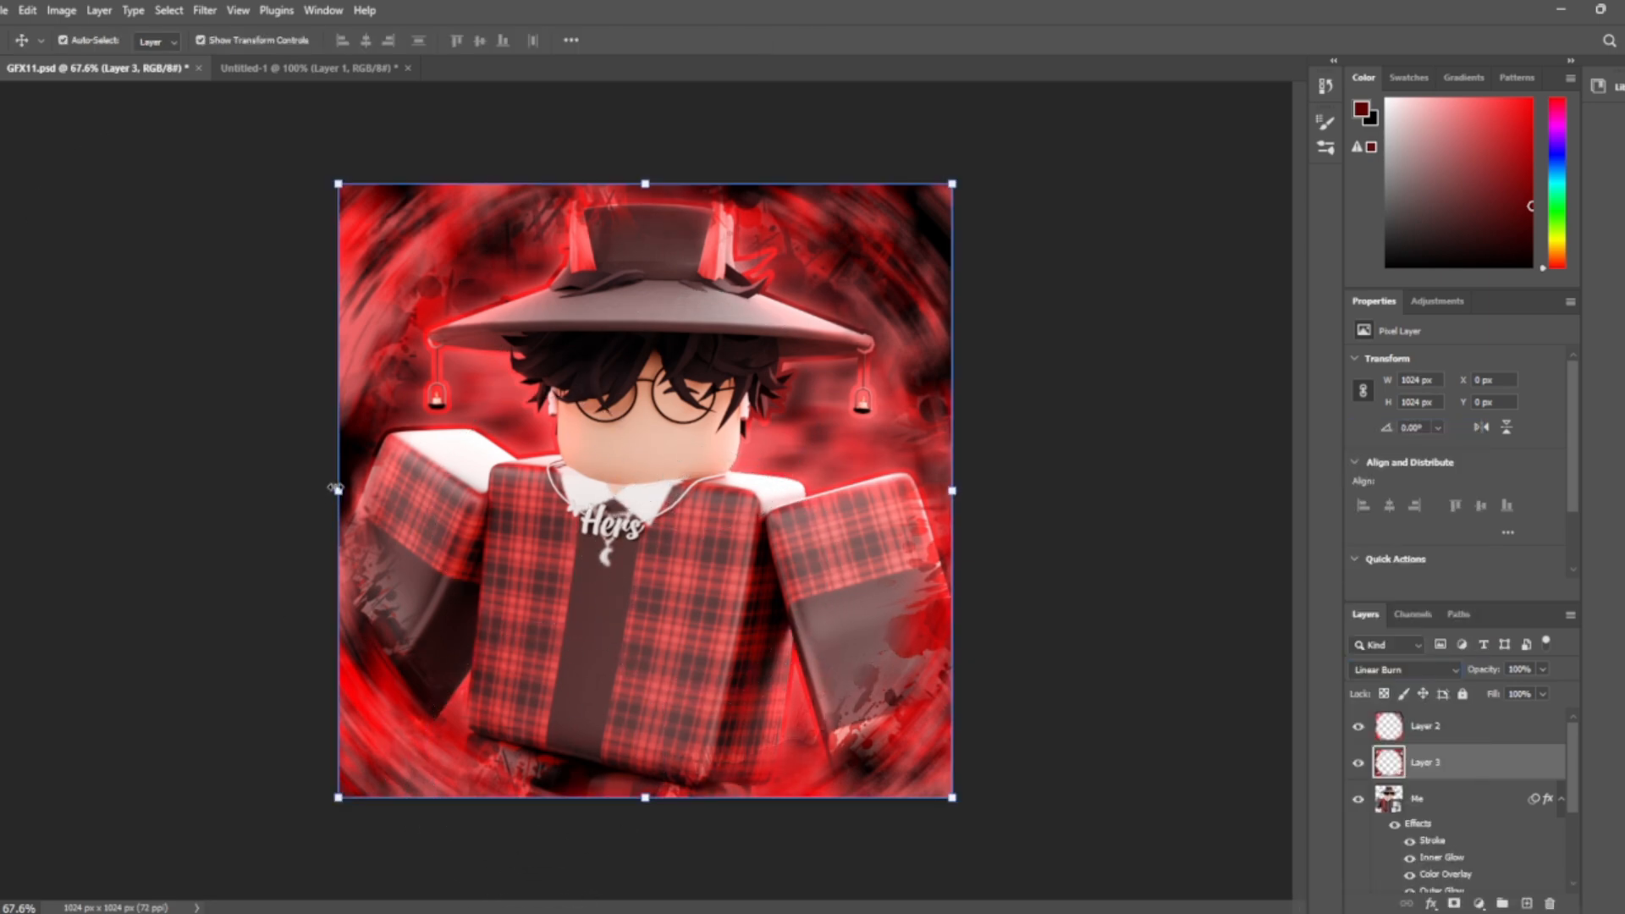
left_click_drag(339, 490, 348, 490)
key("Return")
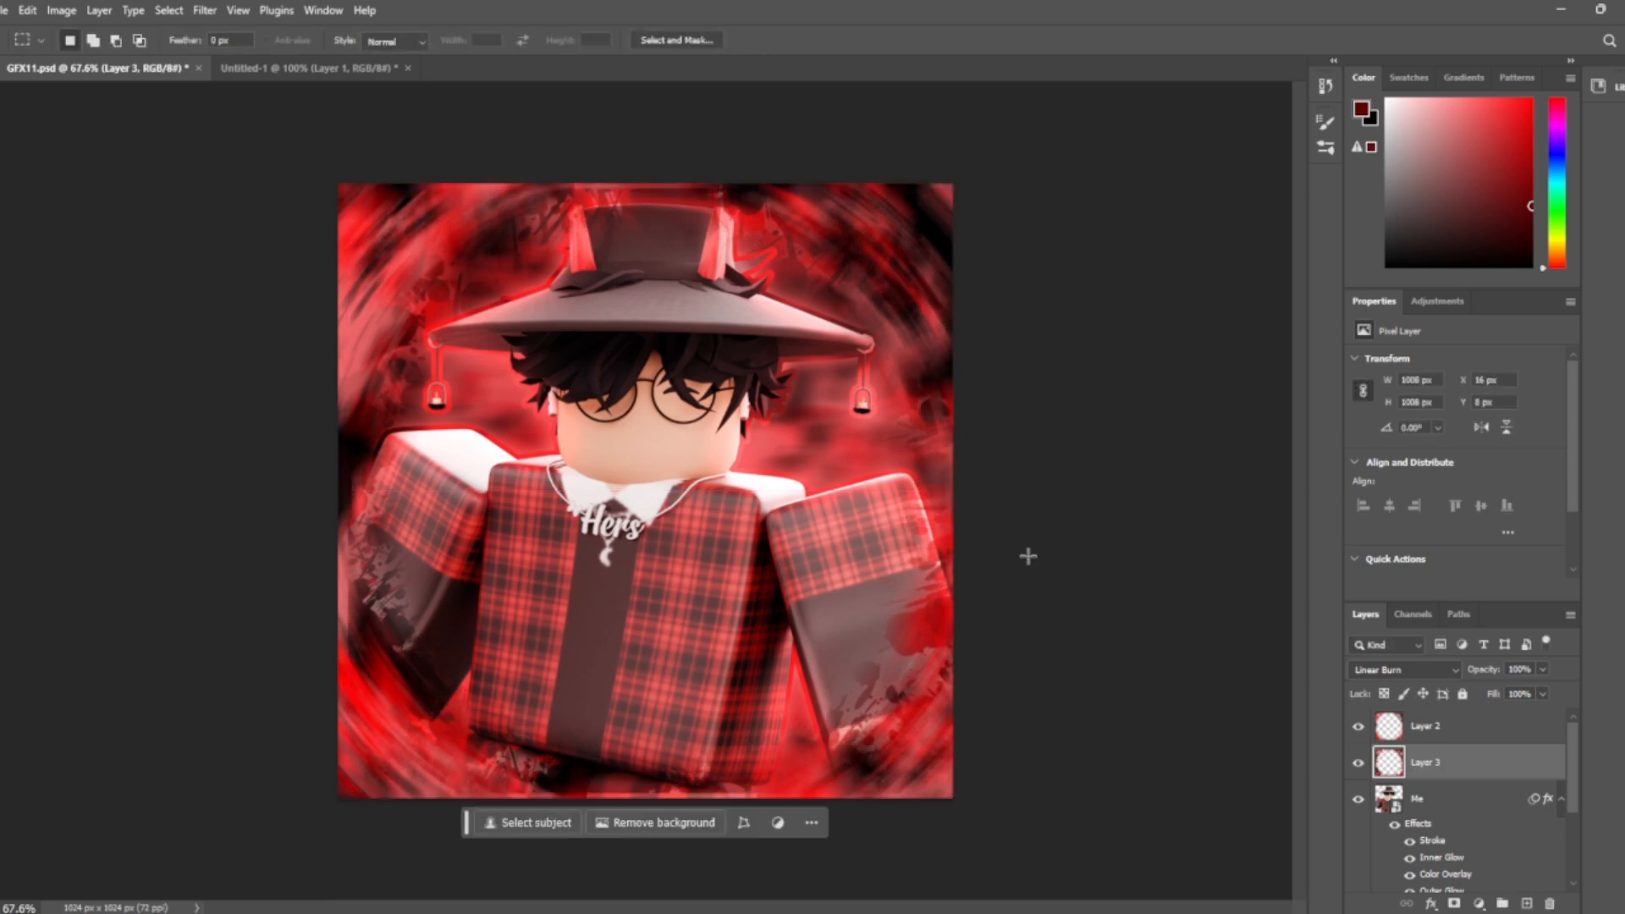
Create a new layer above Layer 2 and stamp dark red scan lines along the left edge with a Scanners brush
key("e")
left_click(1467, 721)
left_click(1527, 904)
key("b")
left_click(89, 41)
left_click(72, 171)
type("scann")
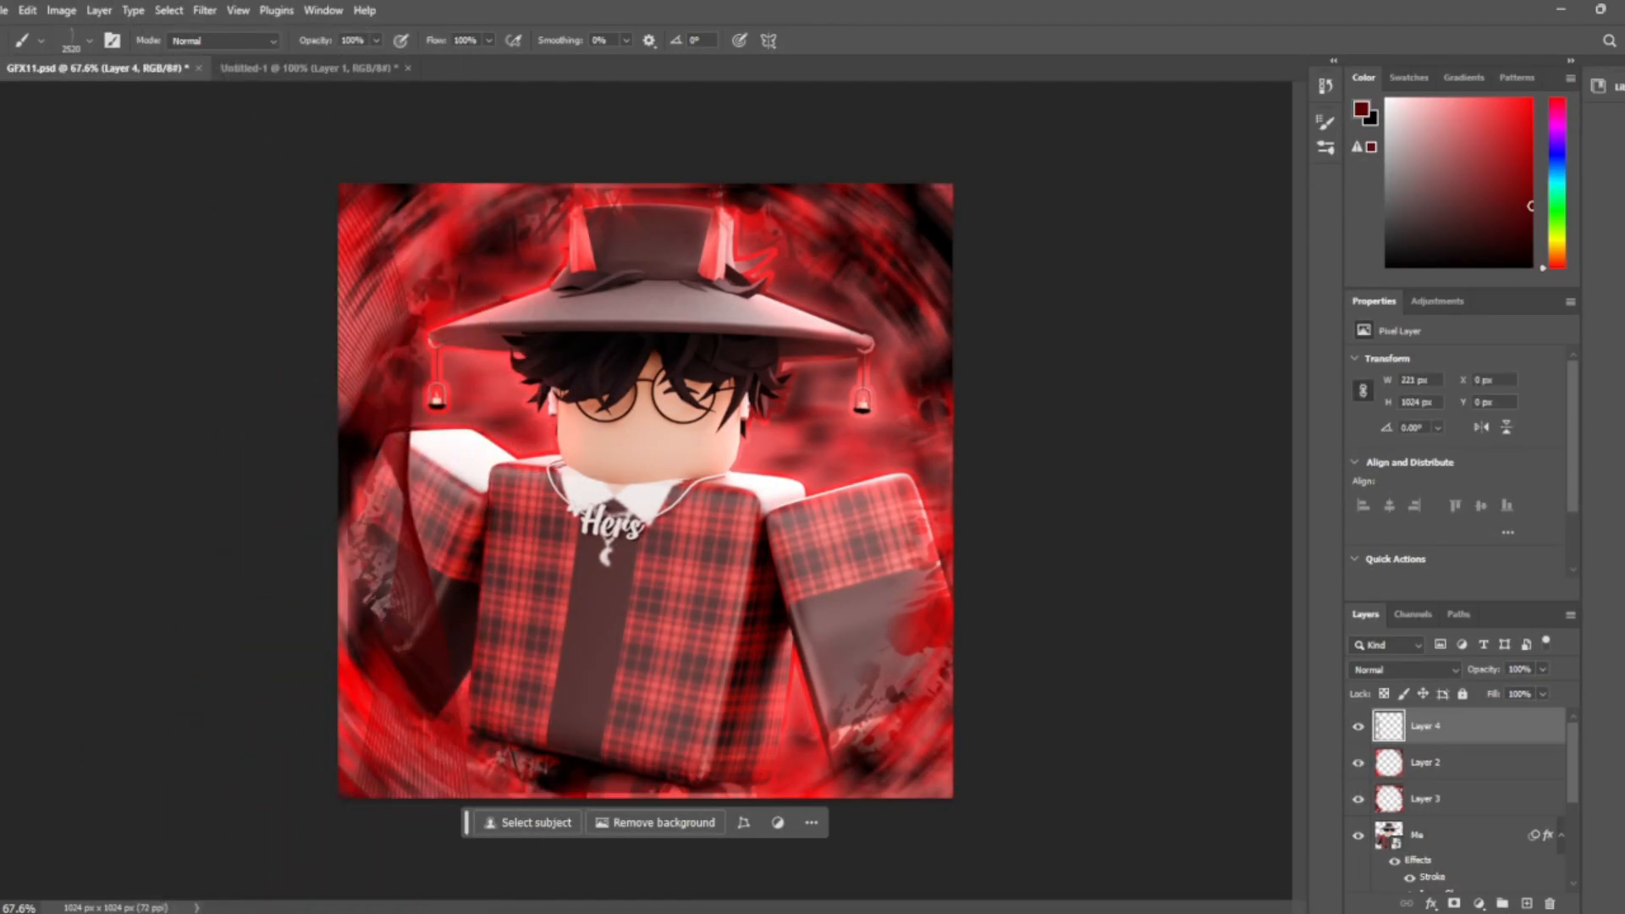
Stamp dark red and black scan-line patterns down both sides of Layer 4 with the Scanners brushes
left_click(1361, 108)
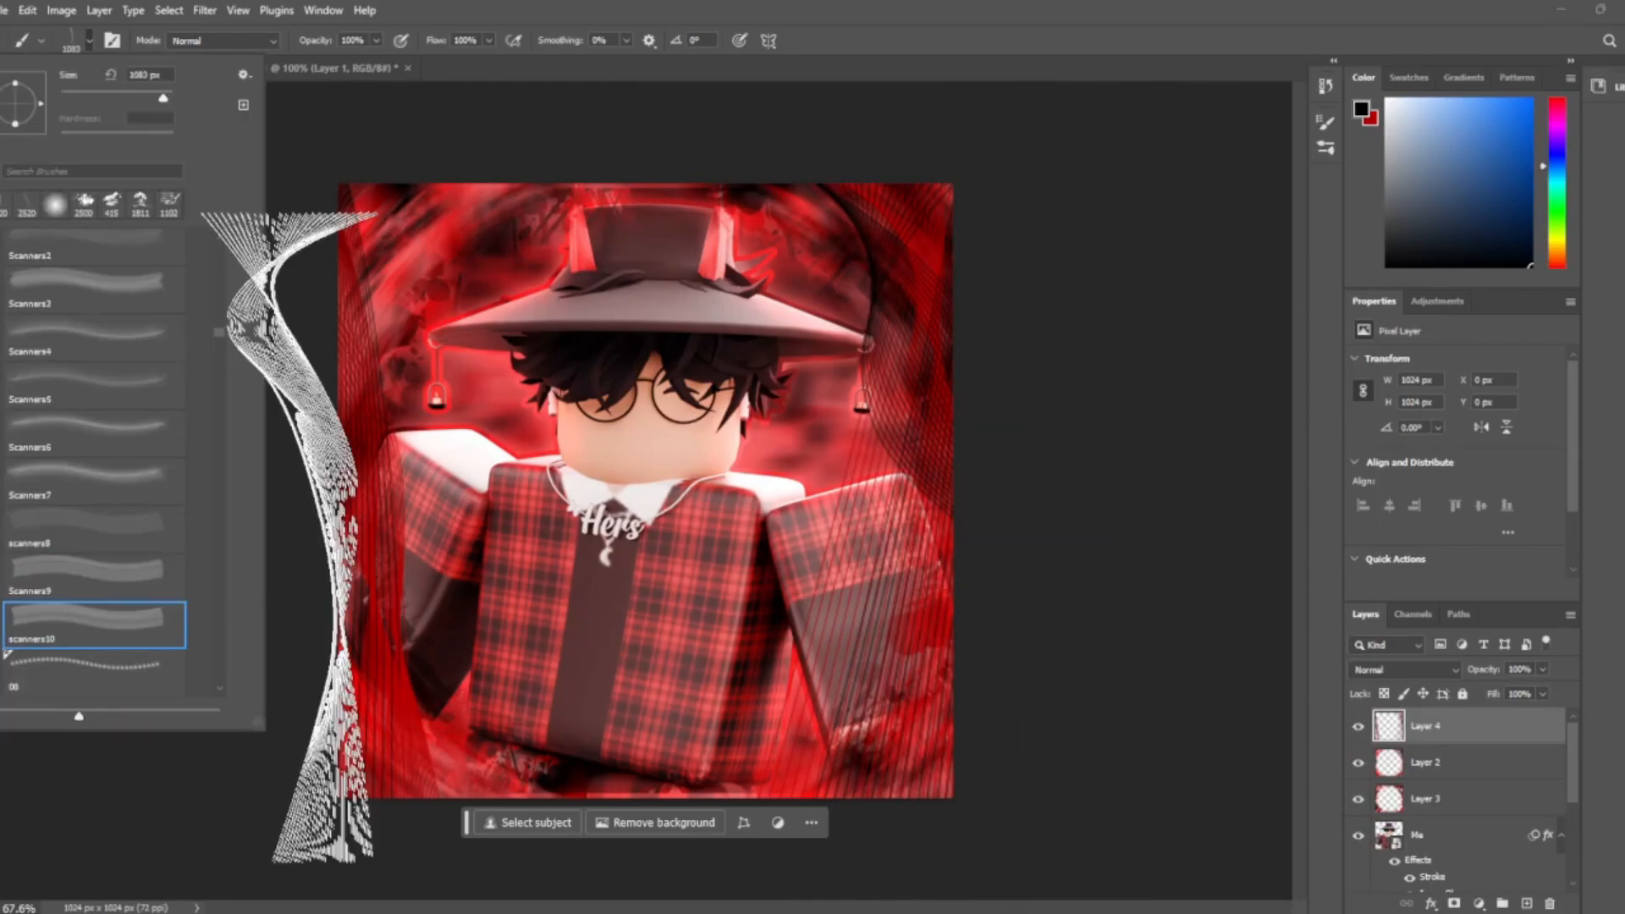
left_click(134, 385)
scroll(136, 392, "up", 3)
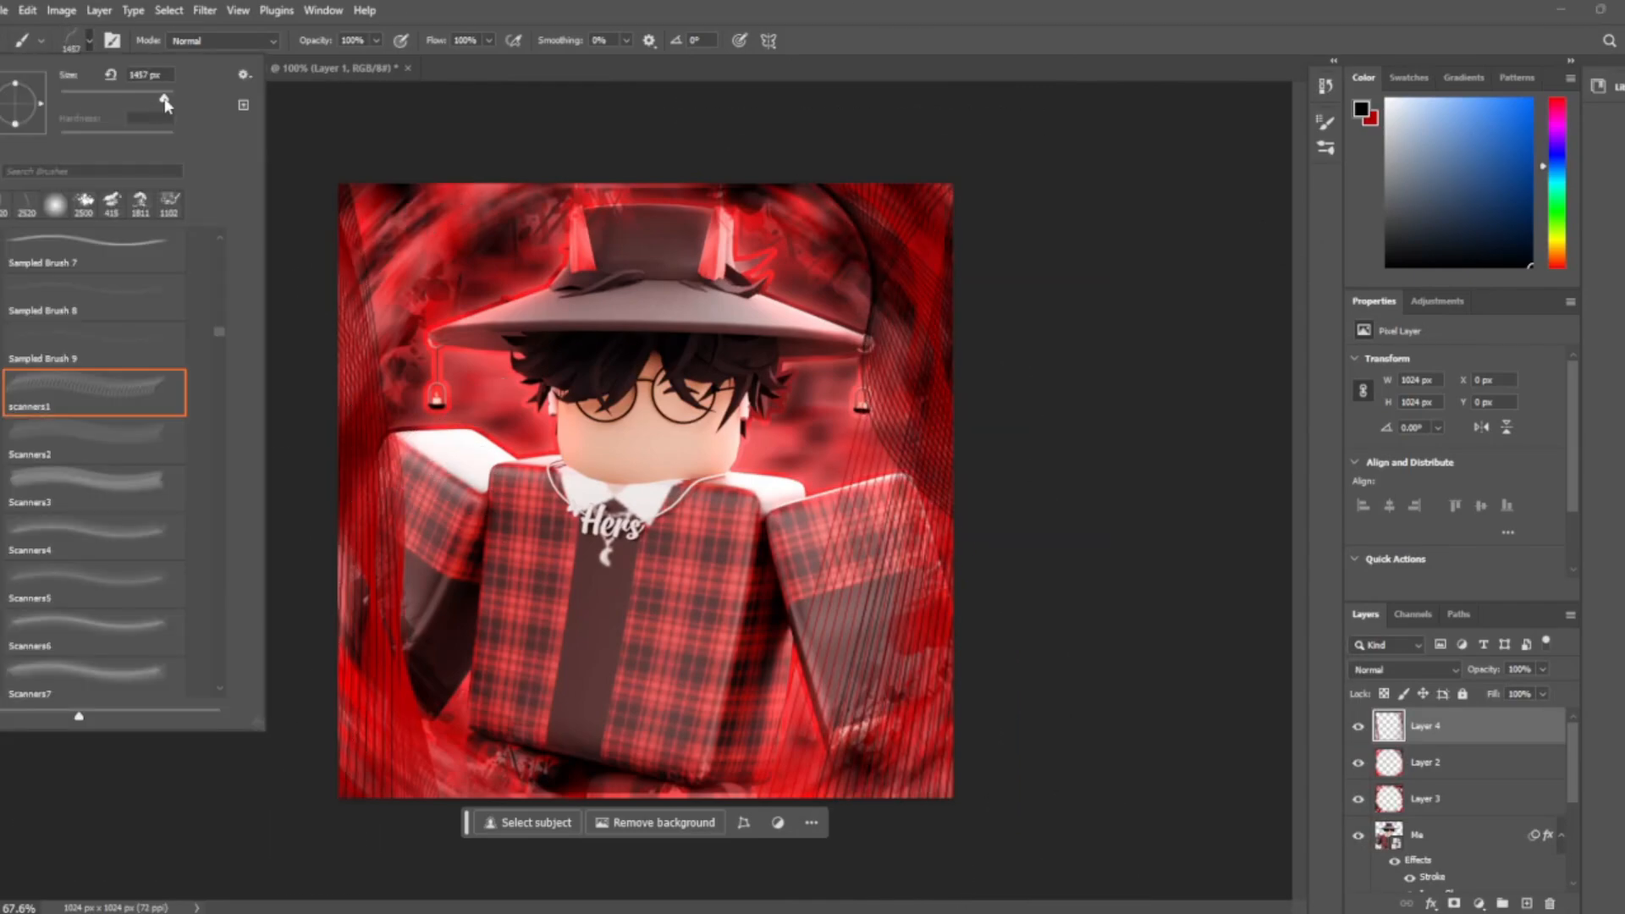
key("Escape")
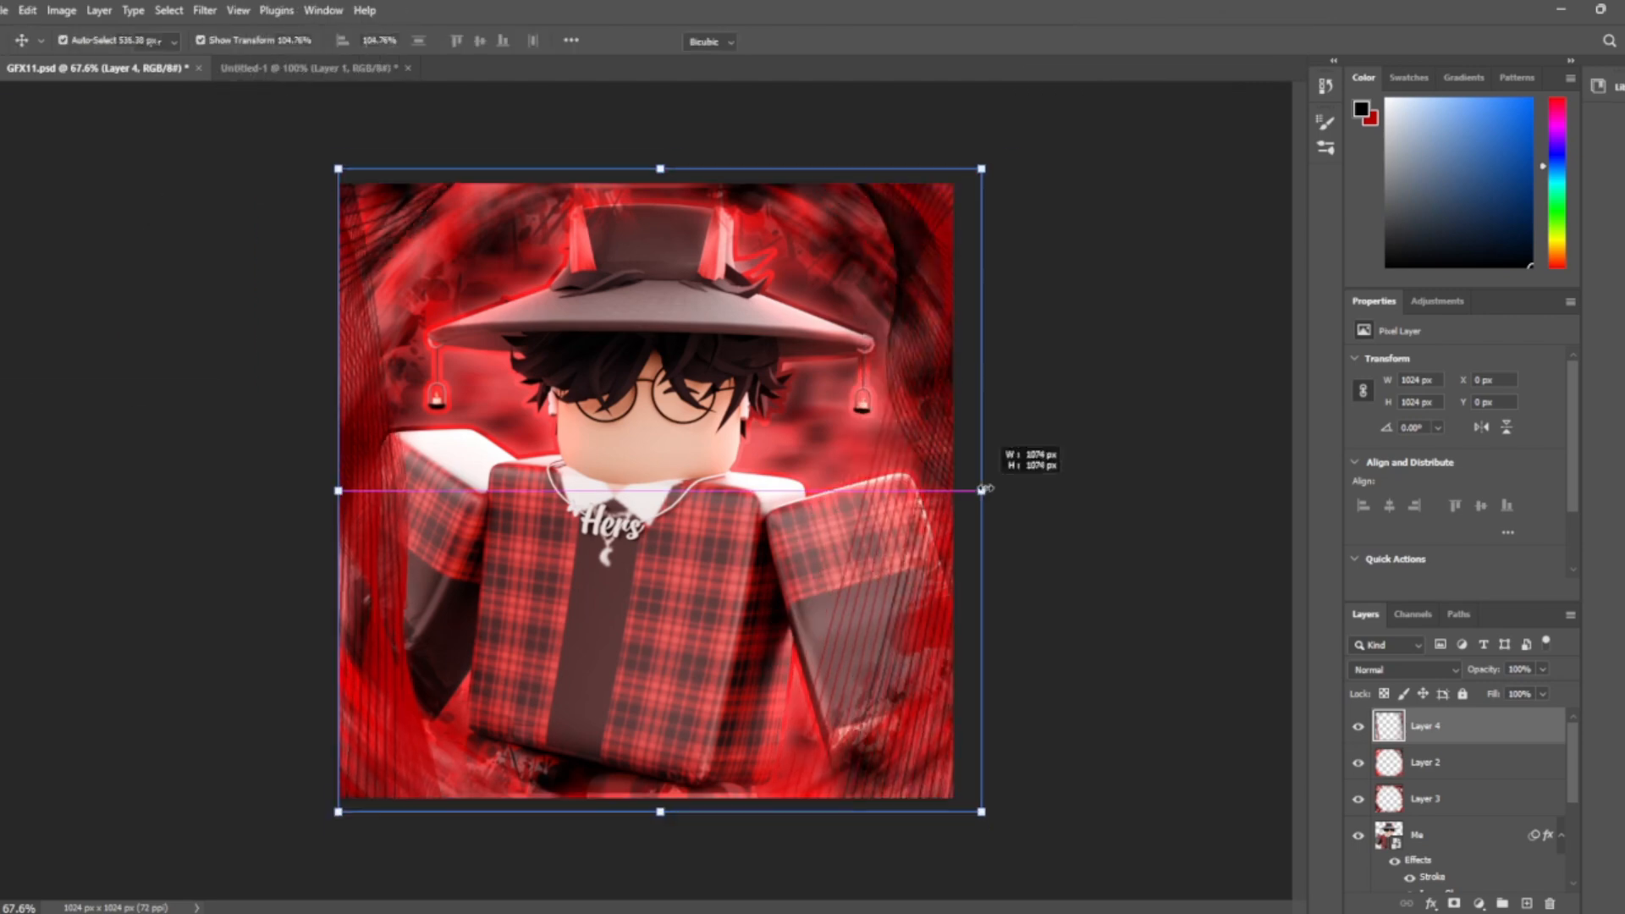
Scale Layer 4 beyond the canvas edges to about 1162 × 1162 px
left_click_drag(987, 488, 1002, 490)
left_click_drag(337, 491, 317, 491)
left_click_drag(659, 150, 659, 163)
left_click_drag(659, 833, 649, 861)
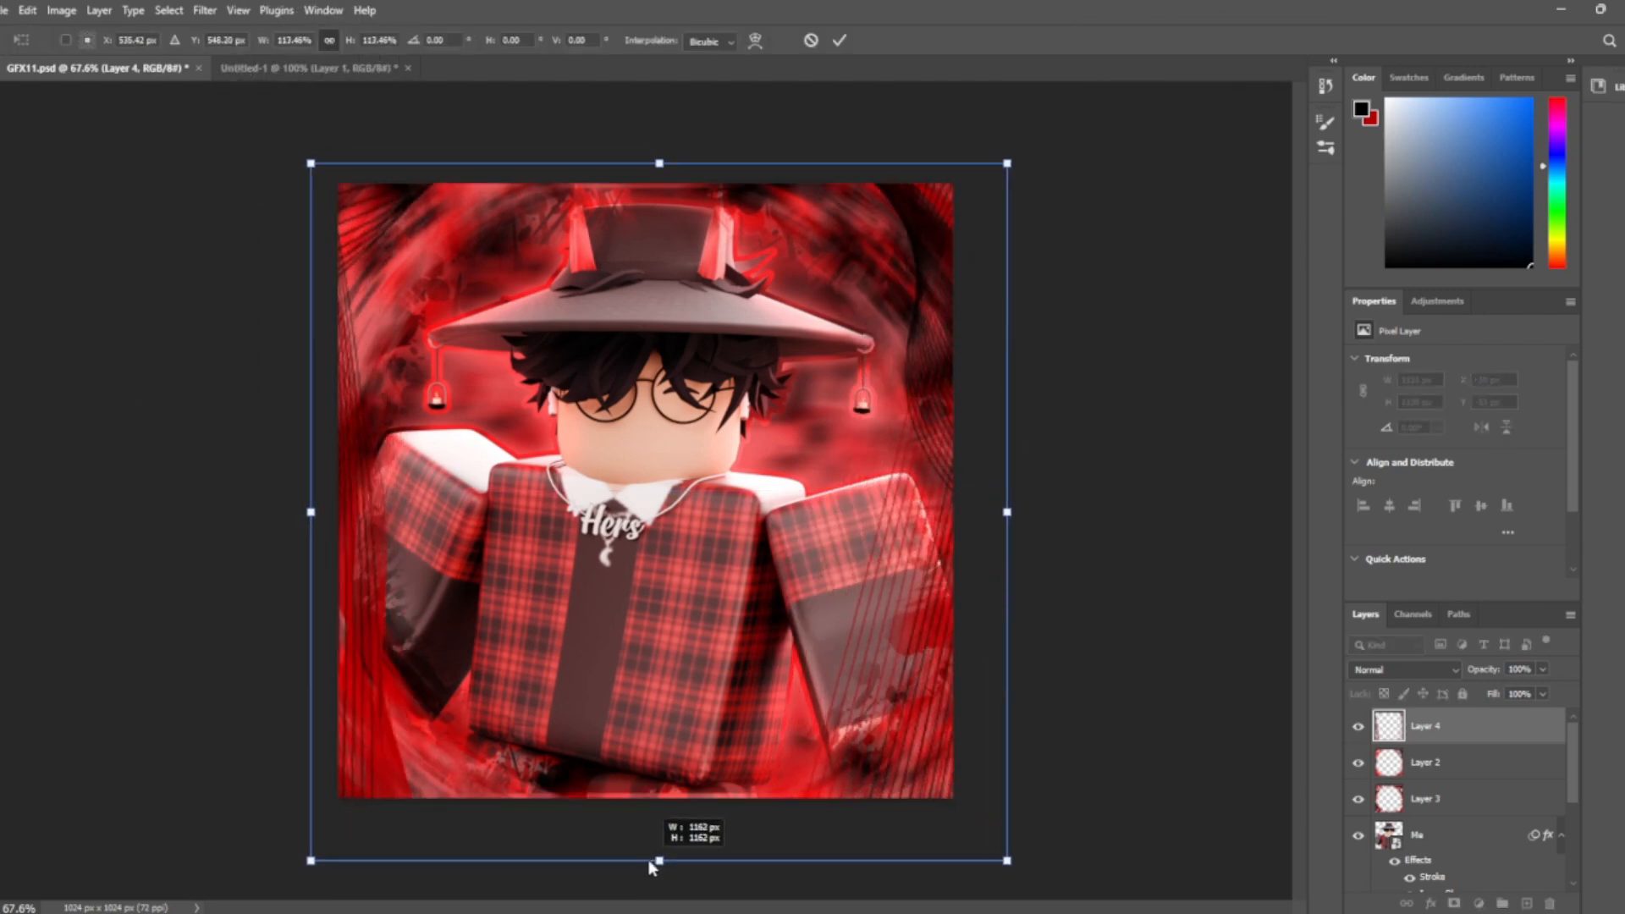
Move Layer 4 below Layer 2 and scale its scan lines back down towards the canvas size
left_click_drag(1456, 726, 1456, 780)
left_click_drag(1008, 163, 982, 189)
left_click_drag(310, 525, 345, 521)
key("Return")
Erase the scan lines on the left side of Layer 4 and the stray splashes over the avatar's arm on Layer 3
left_click_drag(511, 542, 465, 572)
key("v")
left_click_drag(346, 525, 338, 491)
key("ctrl+z")
left_click(1432, 731)
left_click(1444, 799)
key("e")
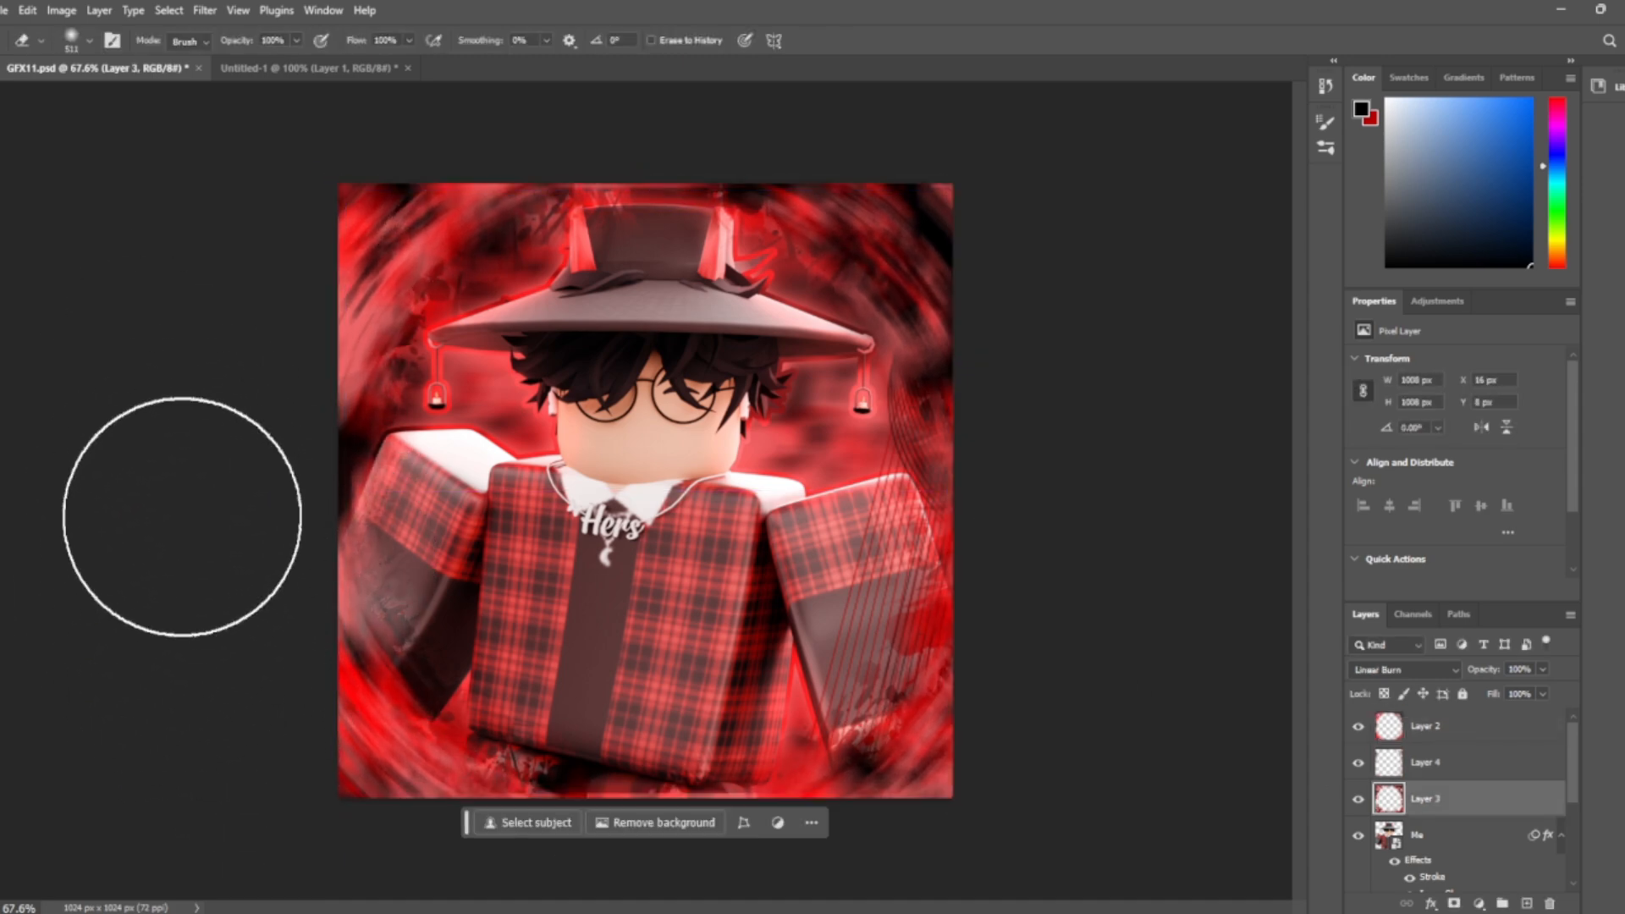
Scale Layer 4 to 1008 × 1008 px and erase its scan lines overlapping the avatar's arm on the right
key("v")
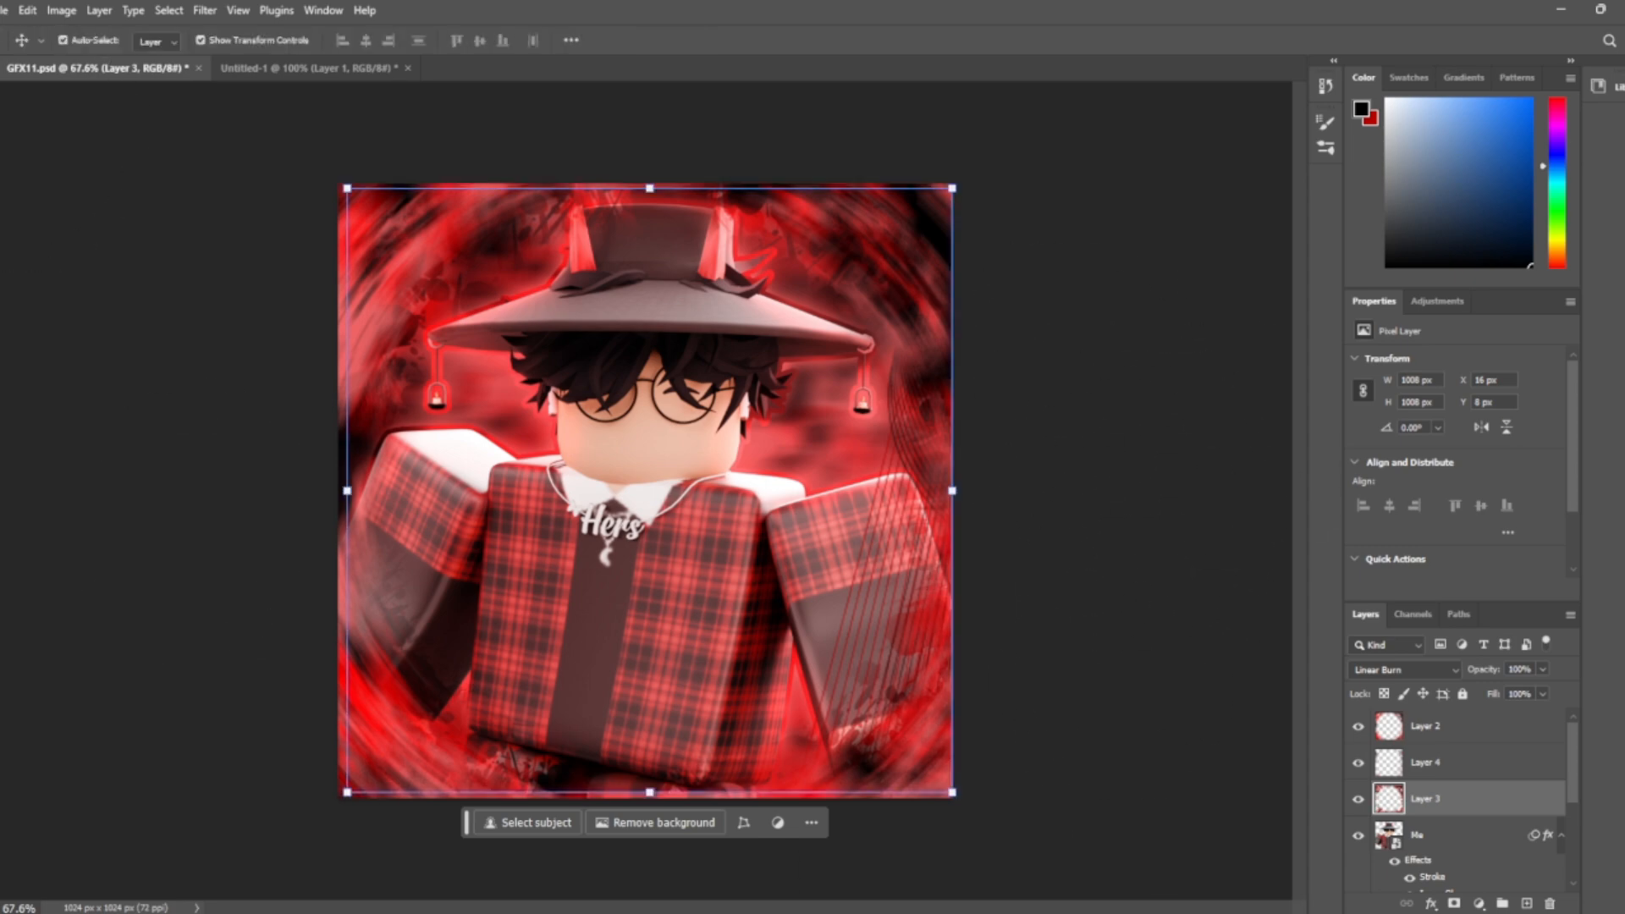
key("ctrl+t")
left_click(1448, 768)
mouse_move(987, 524)
left_mouse_down()
mouse_move(1013, 525)
mouse_move(957, 525)
left_mouse_up()
key("Return")
key("m")
key("e")
left_click_drag(733, 596, 743, 614)
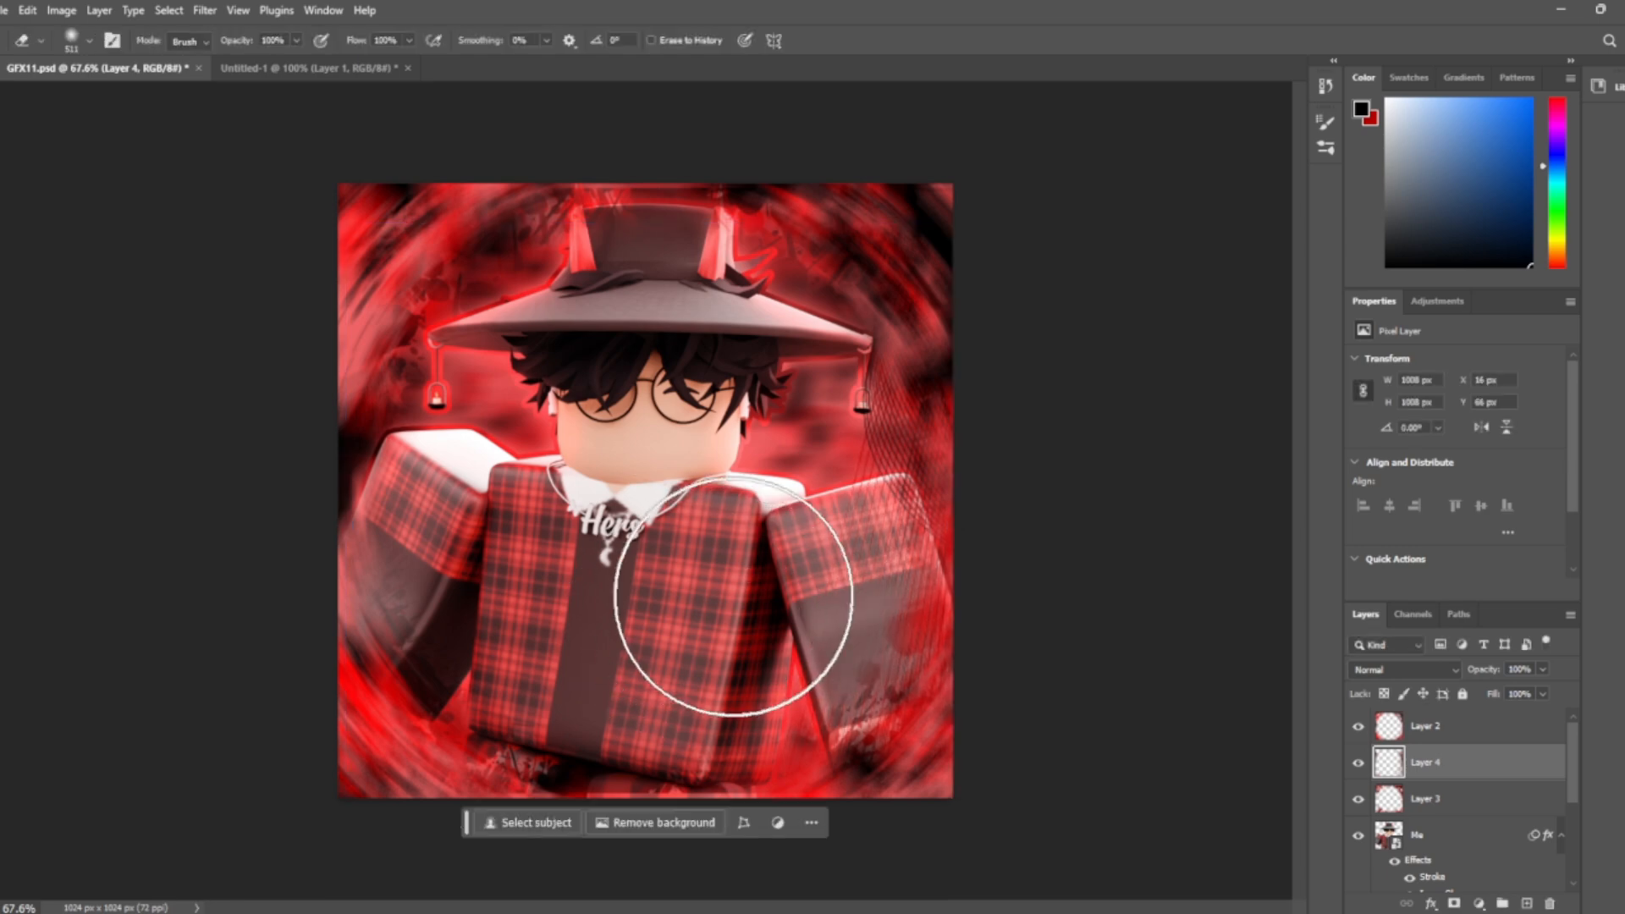
Scale Layer 4 down slightly and add a new layer above it
key("ctrl+t")
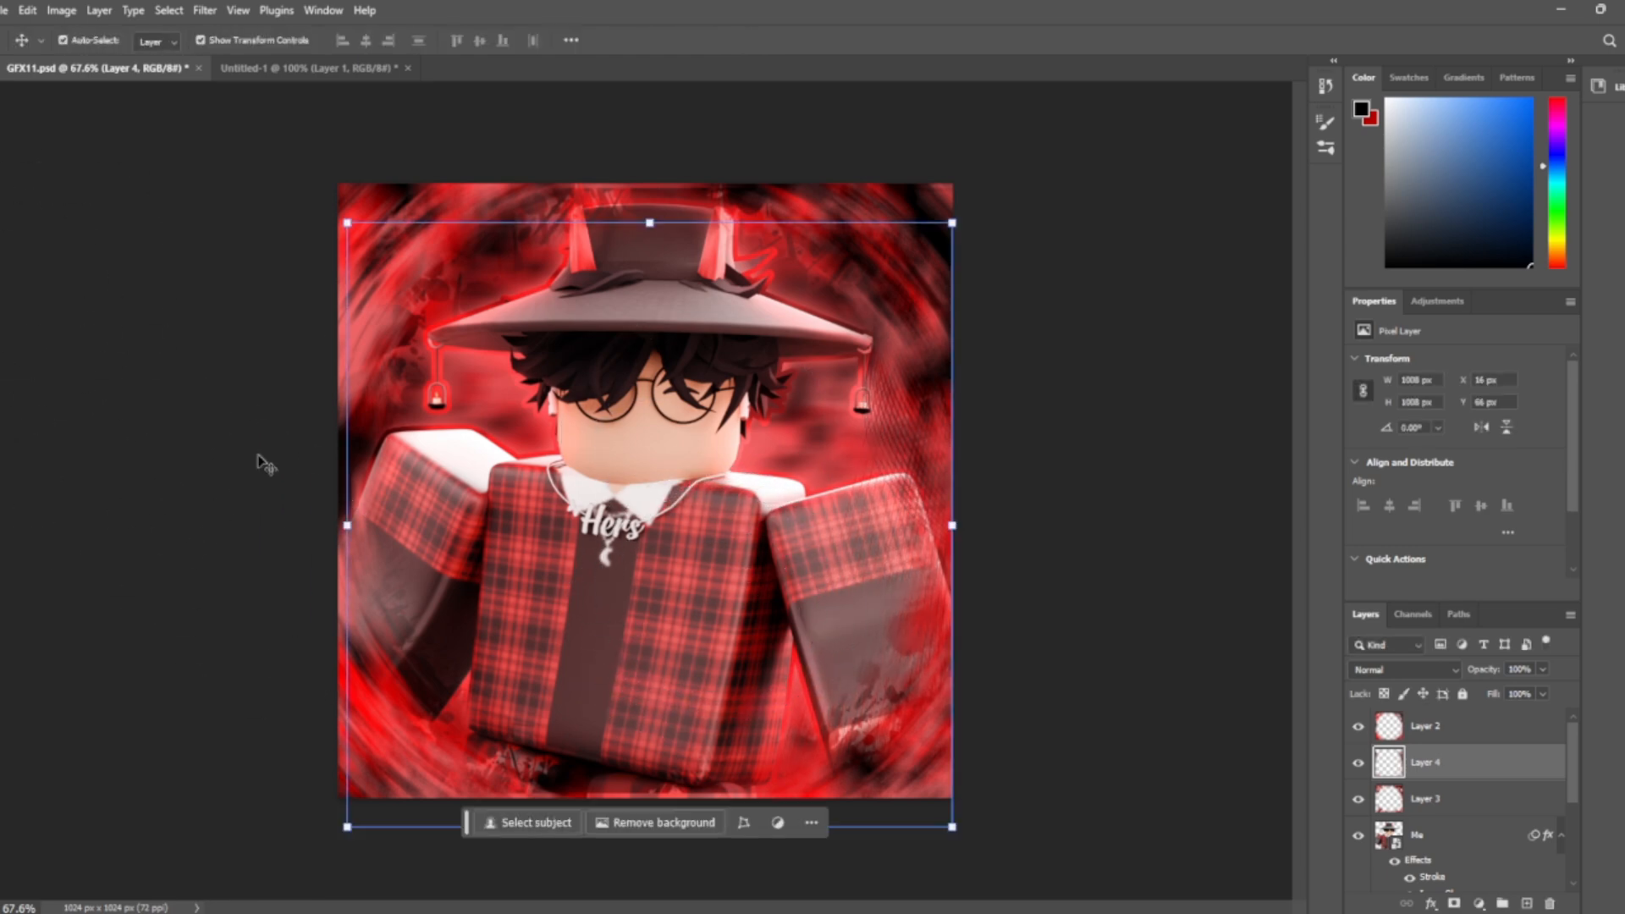
left_click_drag(348, 525, 362, 525)
key("Return")
key("m")
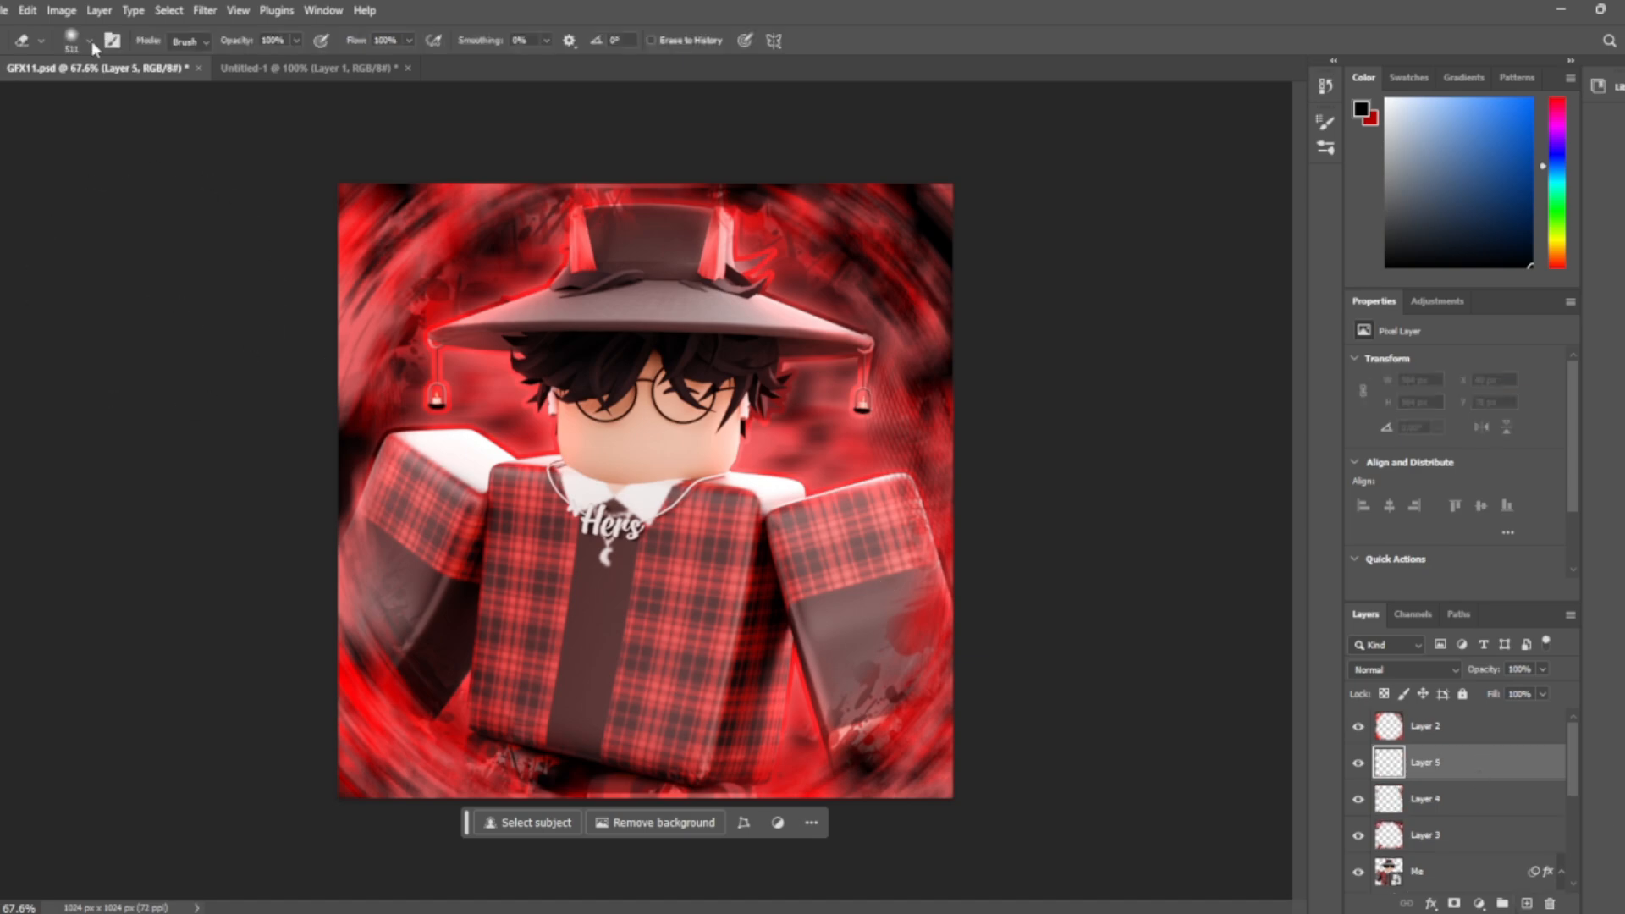
Try stamping the Render Block brush at 2874 px on Layer 5
left_click(89, 41)
scroll(53, 512, "down", 10)
scroll(53, 512, "down", 1)
left_click(68, 563)
left_click(283, 472)
key("b")
left_click(89, 40)
scroll(112, 557, "down", 5)
scroll(112, 557, "down", 5)
left_click(85, 352)
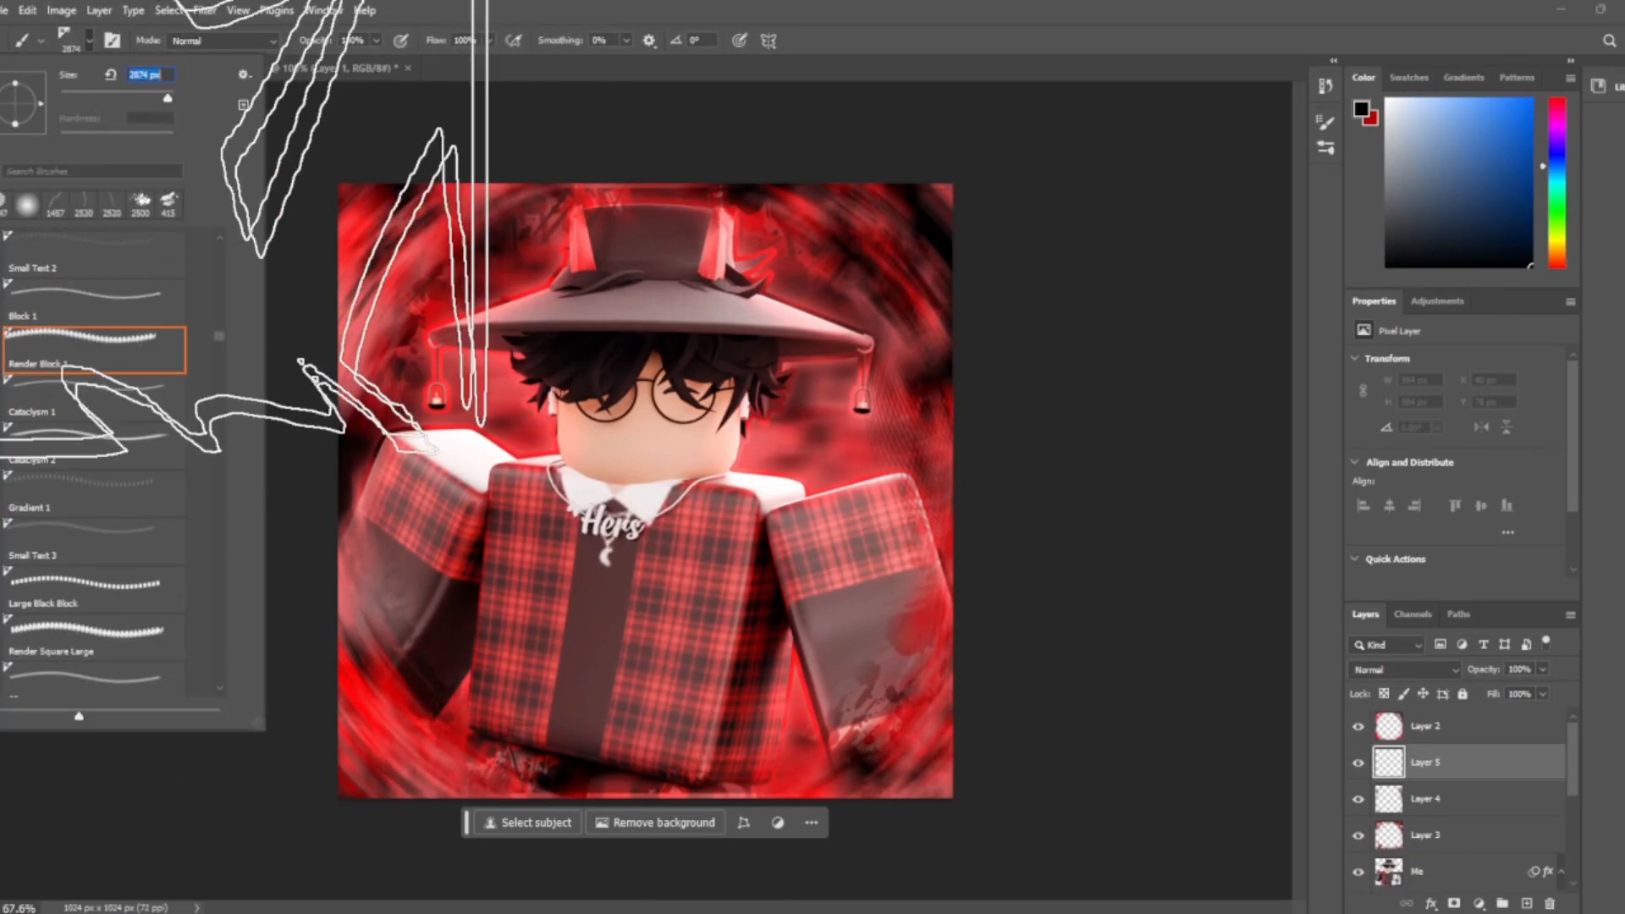
left_click(474, 296)
key("ctrl+z")
Choose a scratchy texture brush for Layer 5, test it with one stamp and undo the stamp
left_click(89, 40)
scroll(116, 551, "down", 4)
left_click(116, 560)
scroll(116, 560, "down", 5)
left_click(110, 622)
scroll(116, 551, "down", 5)
left_click(116, 464)
left_click(368, 447)
key("ctrl+z")
Enlarge the texture brush to 2165 px and stamp dark red texture around the edges of Layer 5
left_click(89, 40)
left_click_drag(156, 105, 169, 105)
key("Return")
key("x")
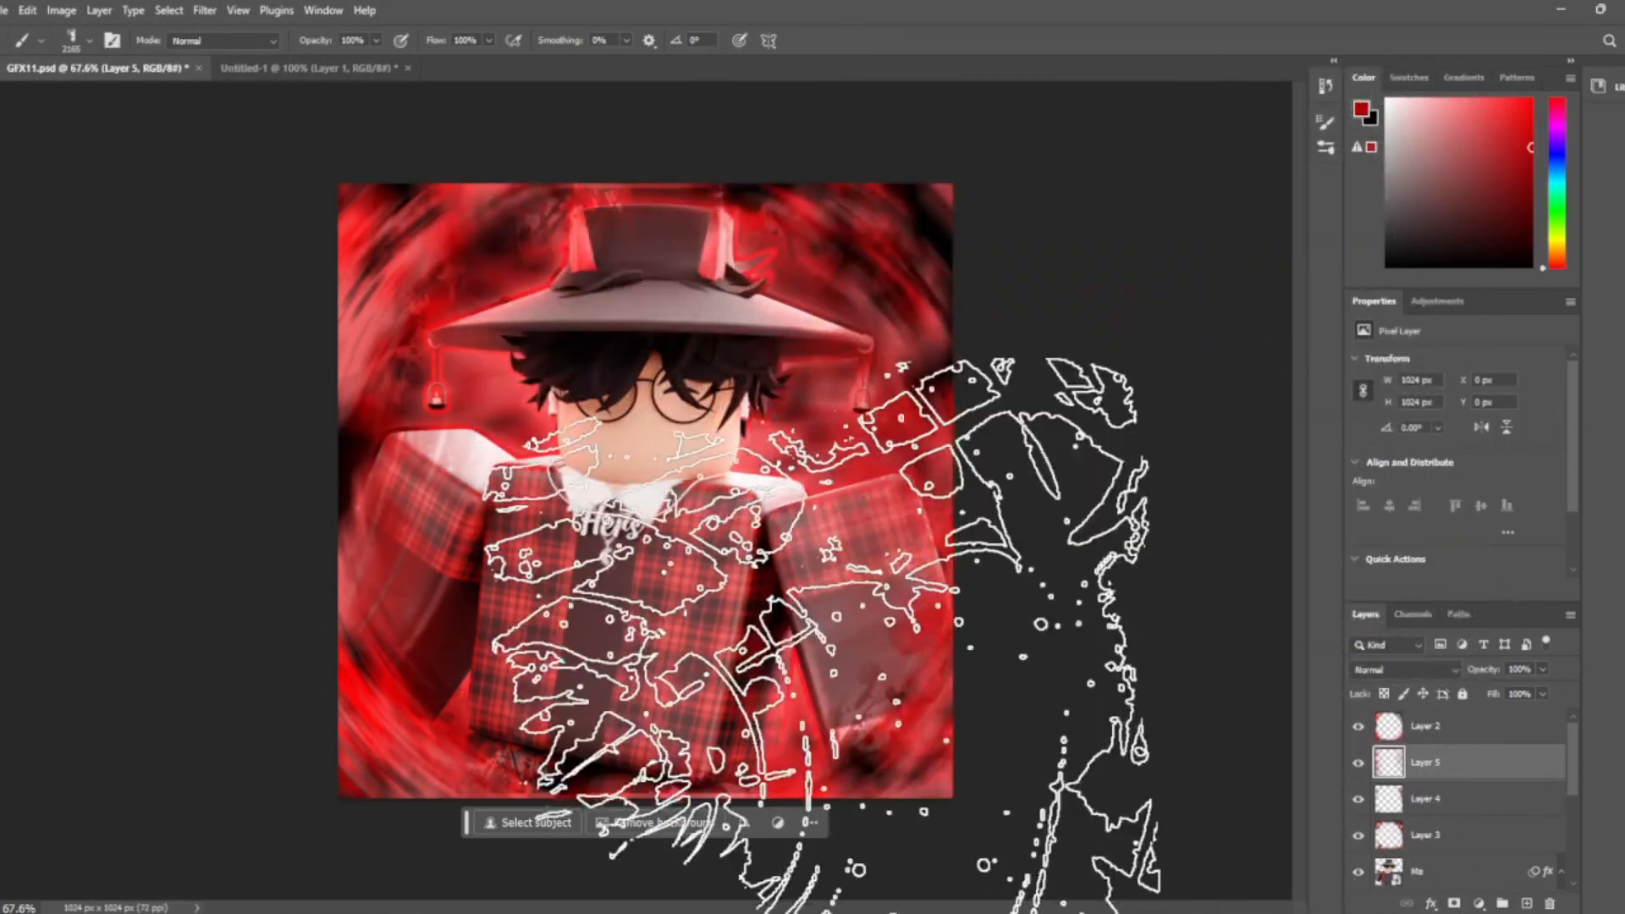
left_click_drag(821, 881, 638, 756, "ctrl")
left_click(638, 745)
left_click_drag(323, 179, 499, 190, "ctrl")
Reduce the eraser size and erase the red texture over the avatar's face and body on Layer 5
key("e")
left_click(88, 40)
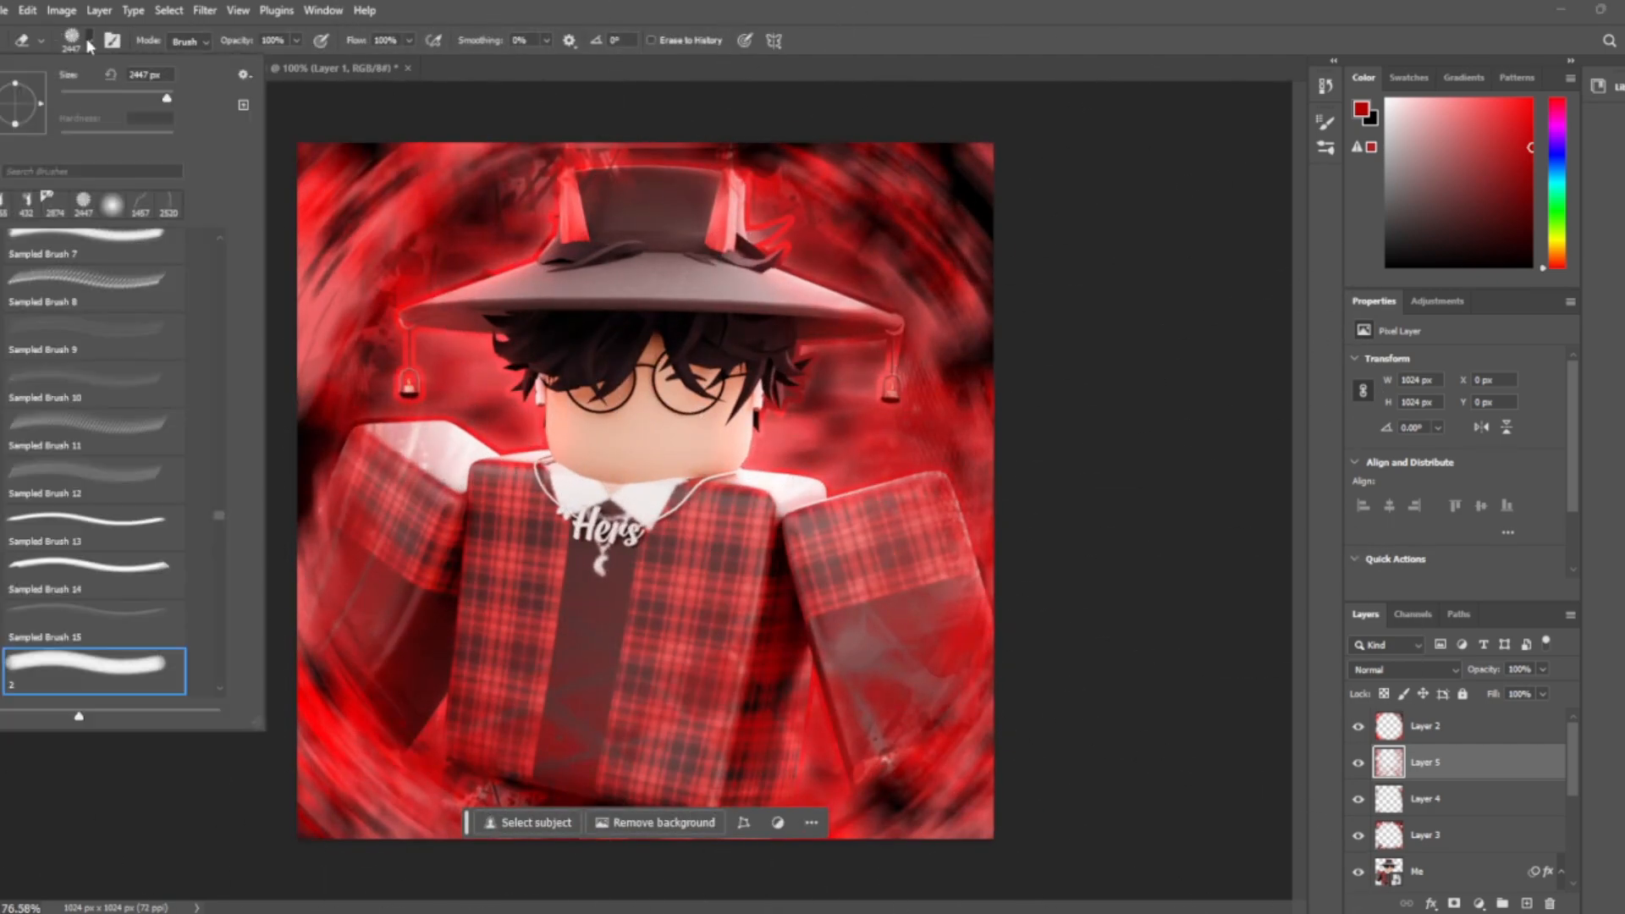
left_click_drag(168, 102, 155, 103)
left_click_drag(592, 516, 641, 574)
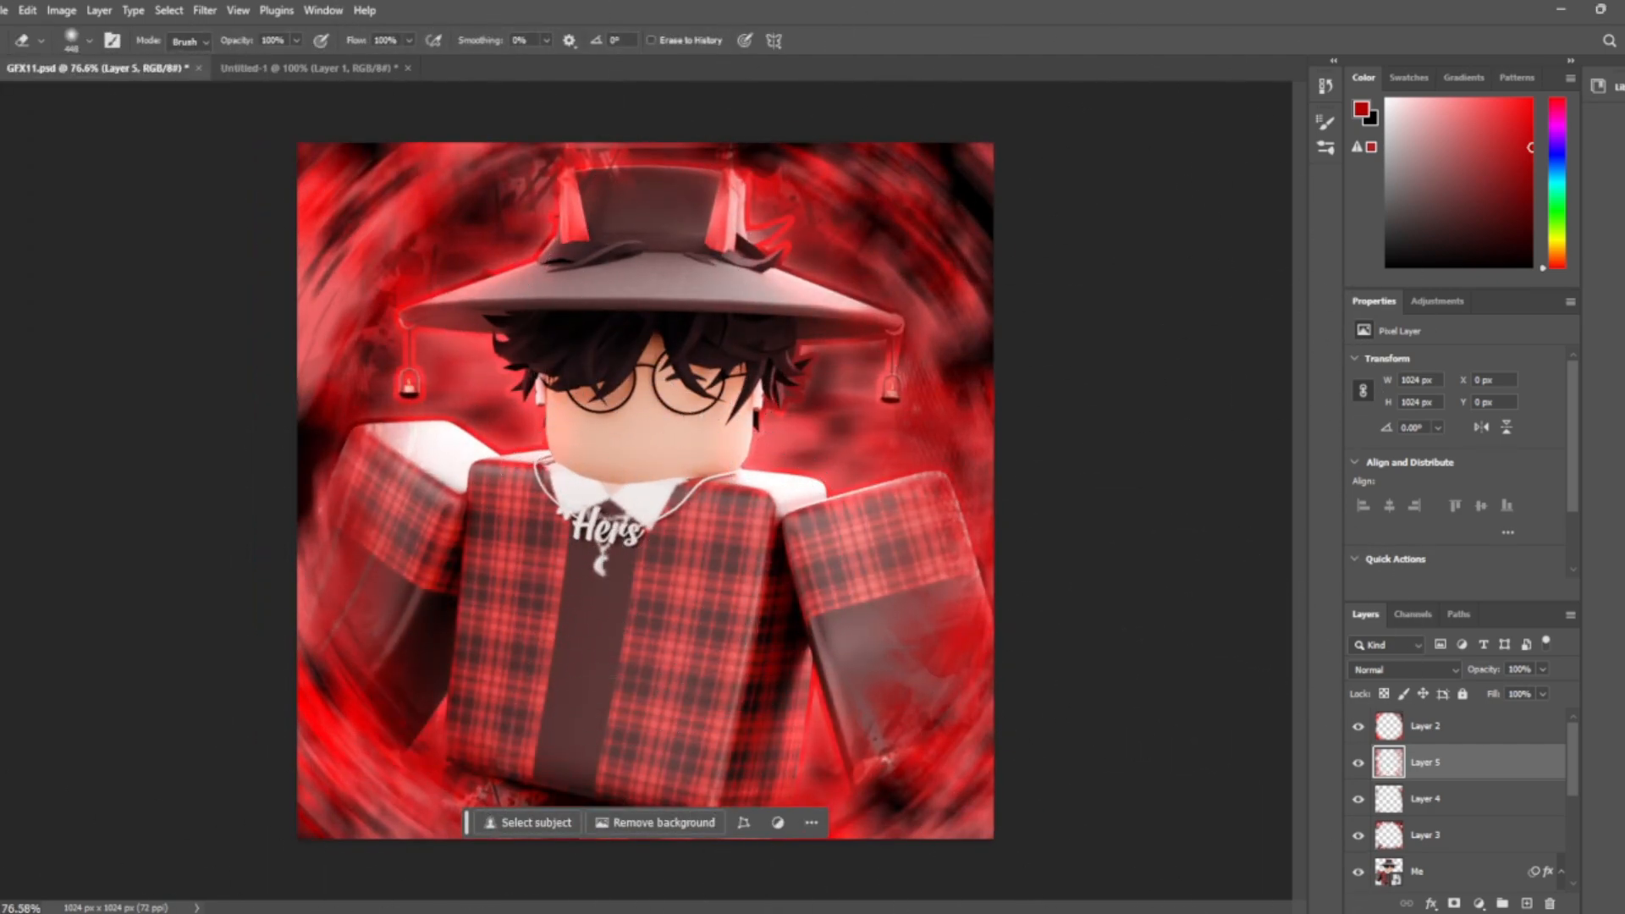
Create a single new layer directly above Layer 5, deleting the surplus one
left_click(1479, 904)
double_click(1527, 903)
left_click(1550, 903)
left_click(743, 348)
Choose a splash brush from the 20 Paint Splash Brushes set for Layer 6
key("b")
left_click(89, 41)
mouse_move(219, 364)
left_mouse_down()
mouse_move(233, 650)
mouse_move(221, 253)
left_mouse_up()
left_click(93, 467)
left_click(95, 479)
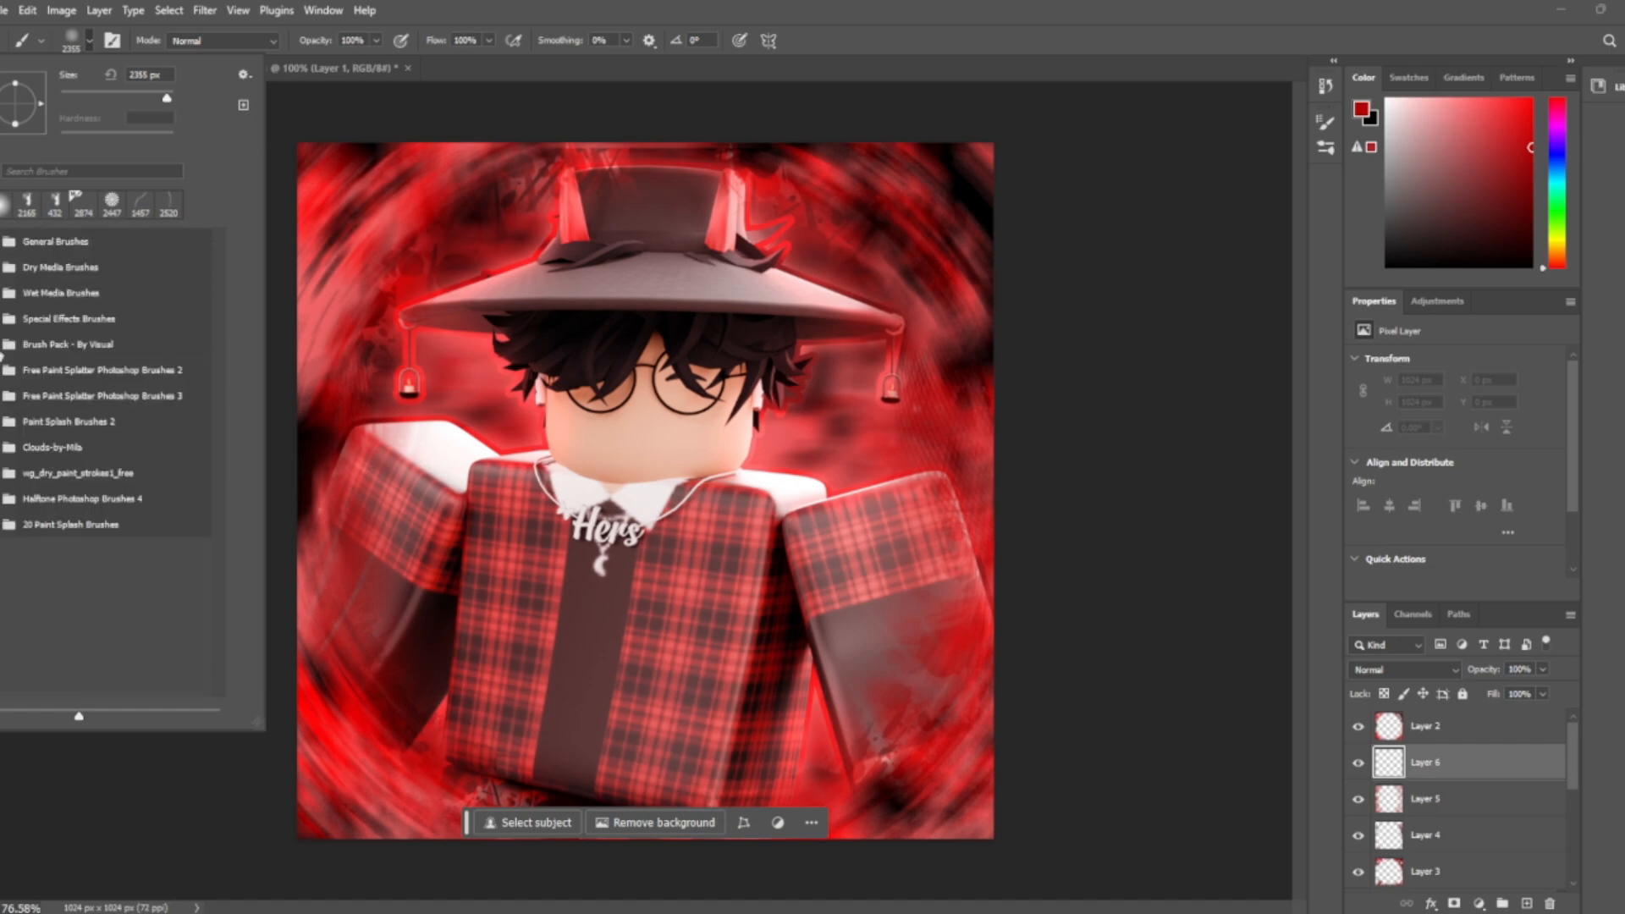
scroll(110, 555, "down", 5)
left_click(170, 626)
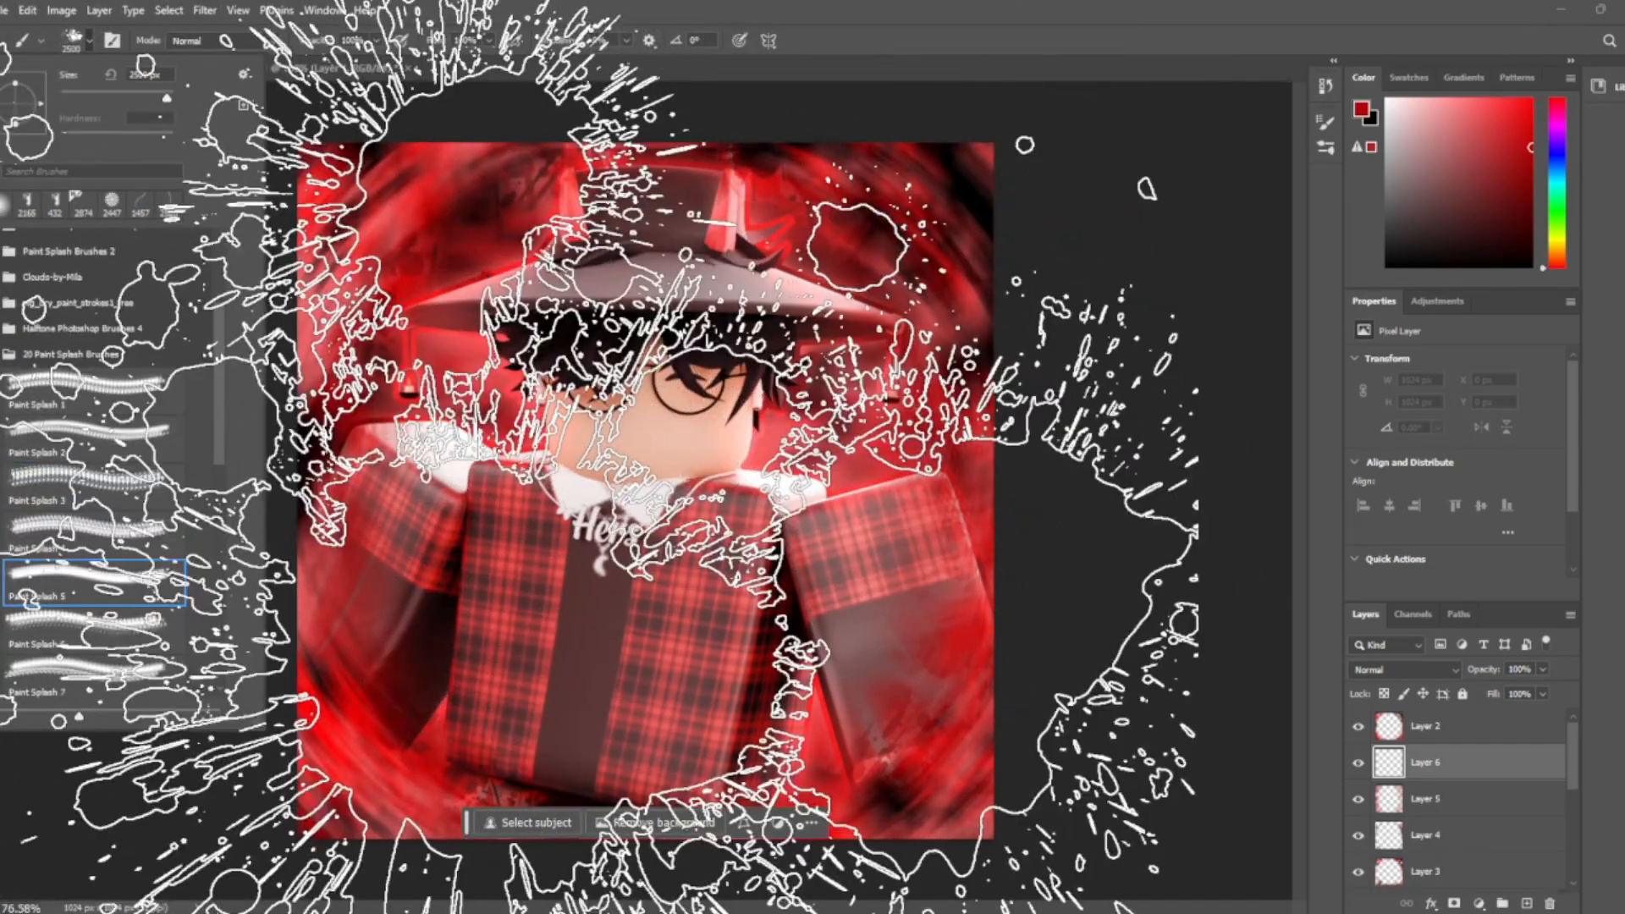
scroll(138, 592, "down", 2)
left_click(138, 594)
scroll(143, 605, "down", 1)
left_click(145, 612)
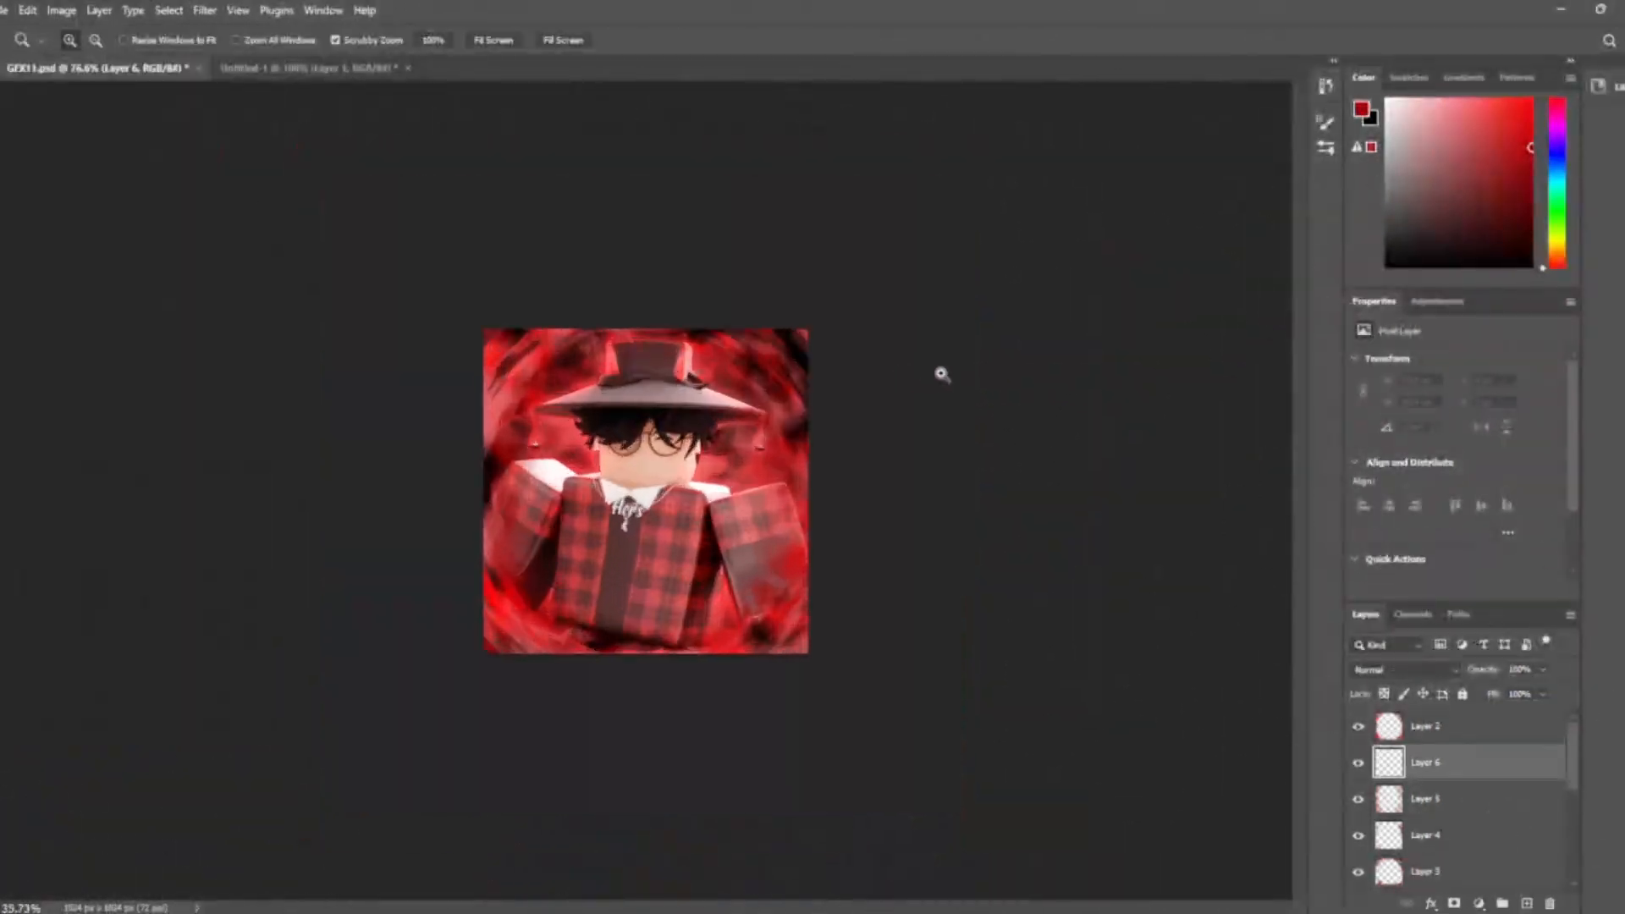
Stamp dark red paint splashes along the lower and right edges of Layer 6
left_click_drag(663, 734, 605, 749, "ctrl")
left_click_drag(470, 825, 1284, 805)
left_click(609, 798)
left_click(841, 701)
left_click(837, 519)
left_click(818, 507)
left_click(754, 374)
Erase the dark red splashes covering the avatar on Layer 6
left_click_drag(499, 508, 563, 499, "ctrl")
key("e")
mouse_move(575, 490)
left_mouse_down()
mouse_move(661, 566)
mouse_move(641, 618)
mouse_move(675, 353)
left_mouse_up()
Delete Layer 6
left_click(1550, 903)
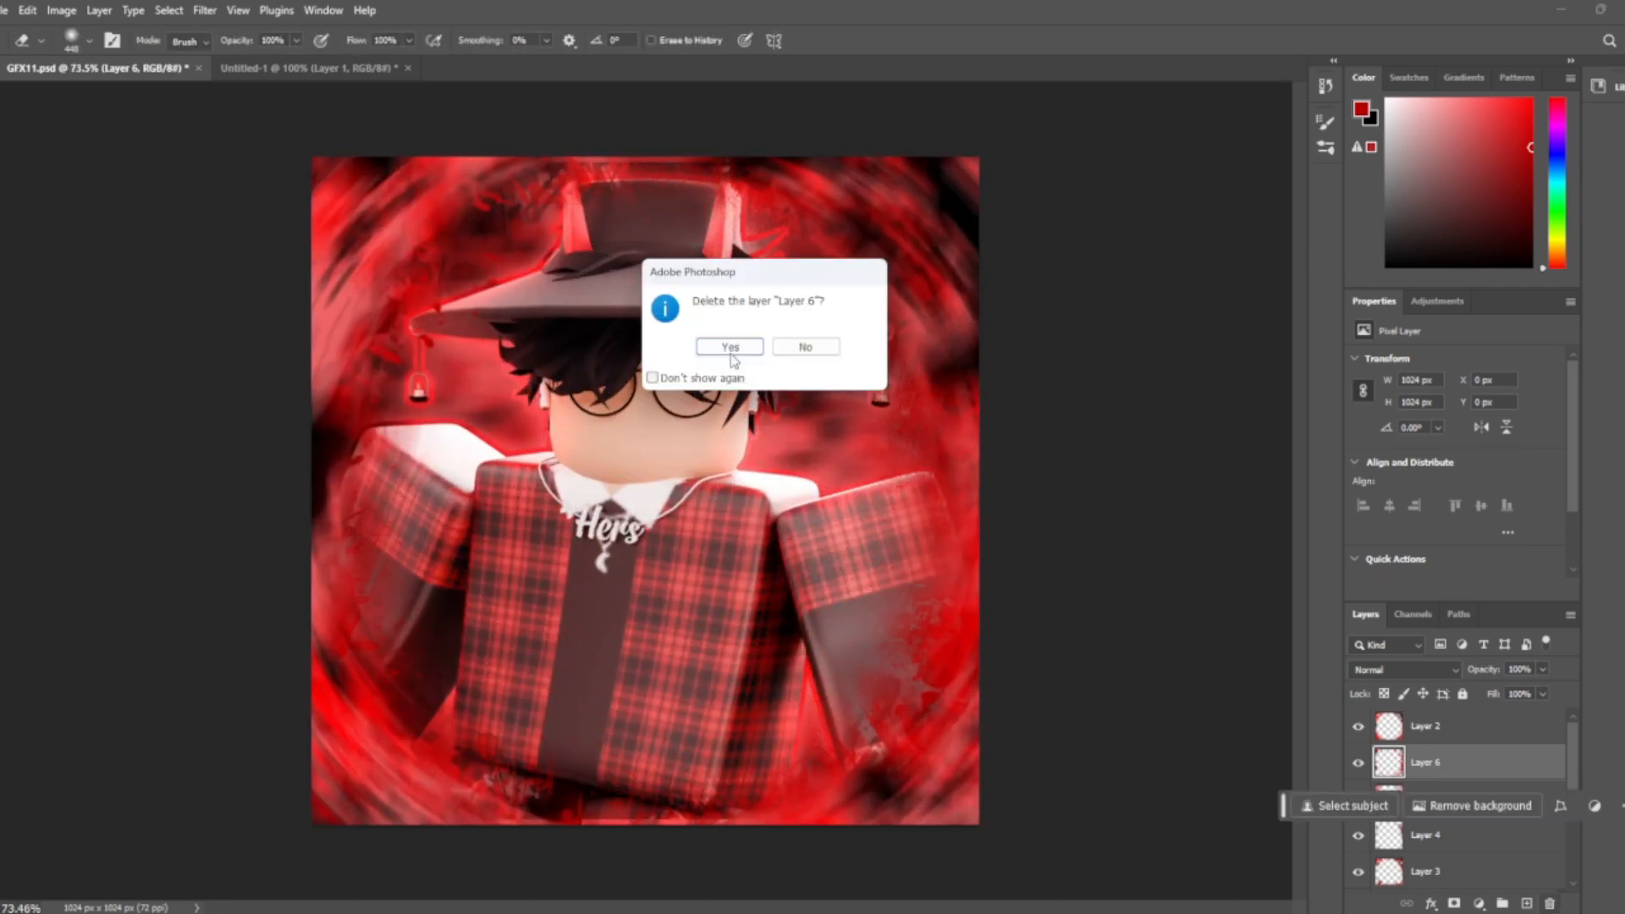
left_click(730, 351)
Browse the brush sets, search them for "grass" and try the Dune Grass brush
key("b")
left_click(88, 43)
left_click_drag(220, 432, 203, 274)
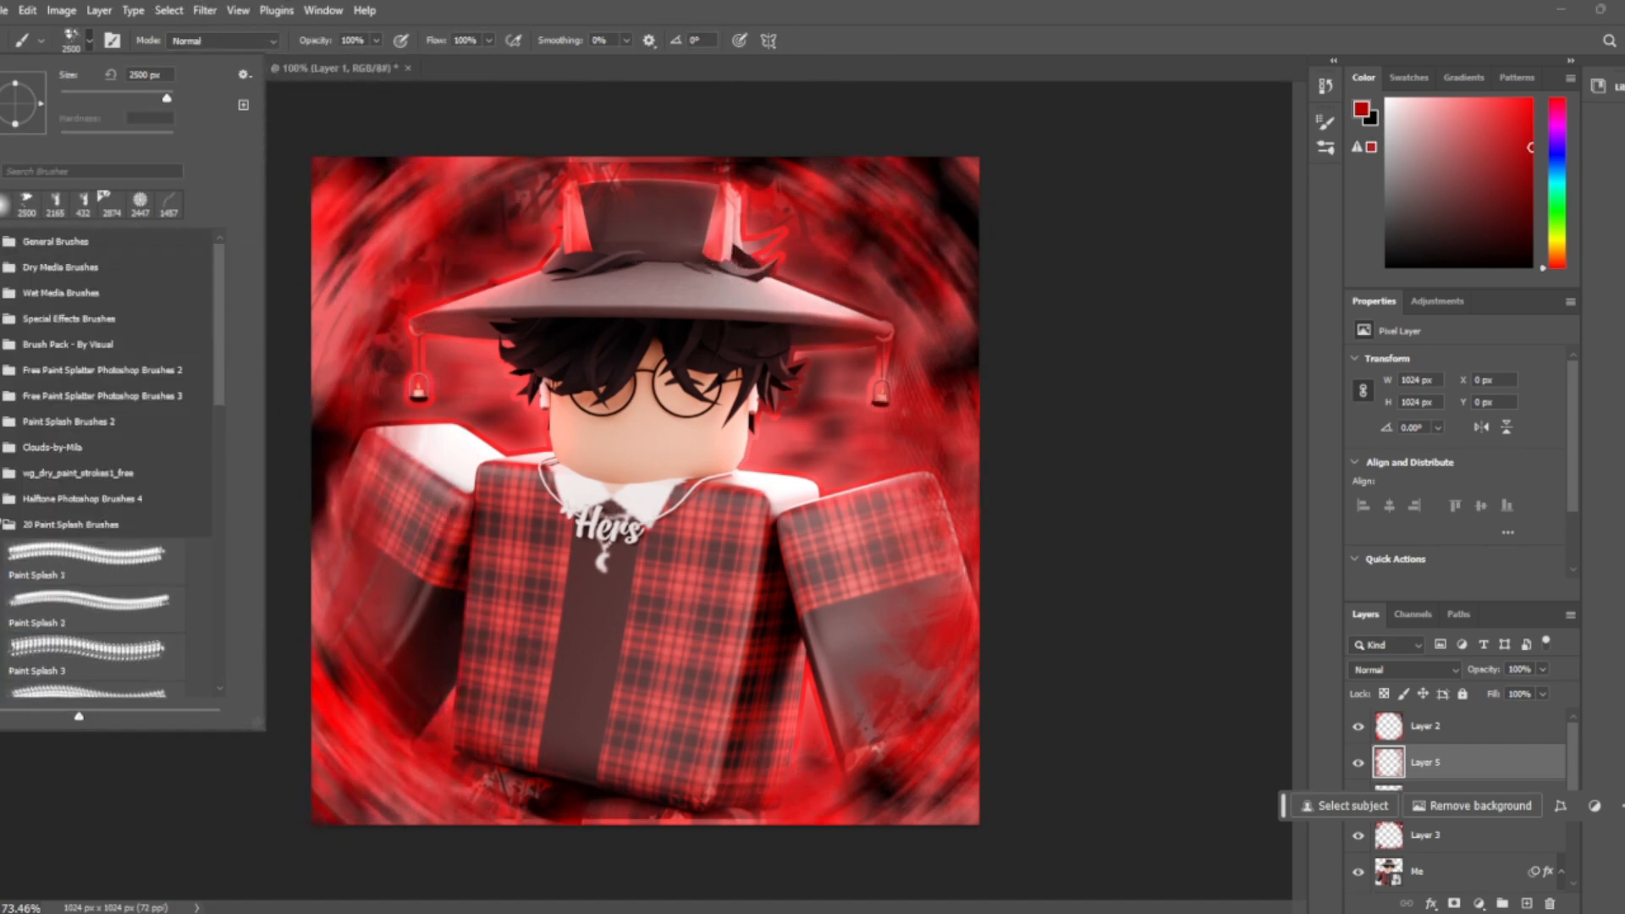
left_click(1, 525)
left_click(2, 319)
scroll(44, 525, "down", 3)
scroll(44, 424, "up", 2)
left_click(2, 266)
left_click(2, 345)
scroll(201, 271, "down", 2)
scroll(201, 262, "down", 5)
left_click_drag(217, 261, 216, 667)
left_click(133, 170)
type("grass")
left_click(98, 280)
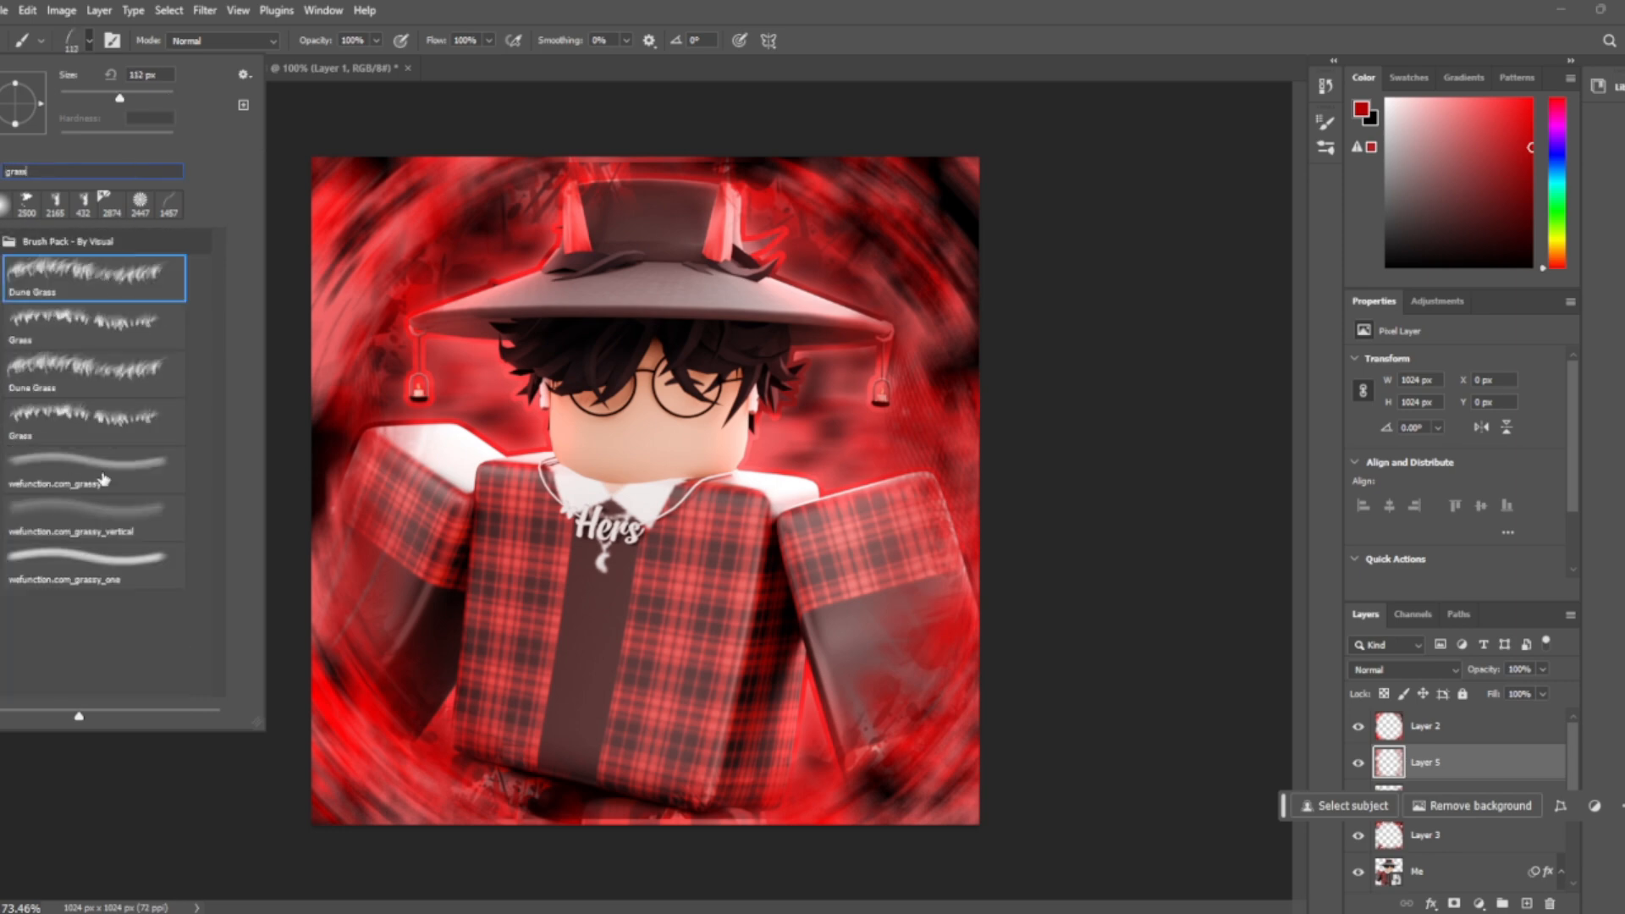
Clear the brush search and choose a jagged 870 px splash brush for painting on Layer 5
left_click_drag(36, 171, 1, 172)
key("BackSpace")
left_click_drag(218, 251, 217, 591)
left_click(140, 520)
scroll(116, 403, "up", 2)
left_click(122, 322)
scroll(126, 348, "up", 4)
left_click(126, 346)
scroll(100, 353, "up", 3)
left_click(96, 353)
left_click(127, 579)
left_click(127, 622)
scroll(131, 525, "down", 4)
left_click(131, 471)
left_click(275, 332)
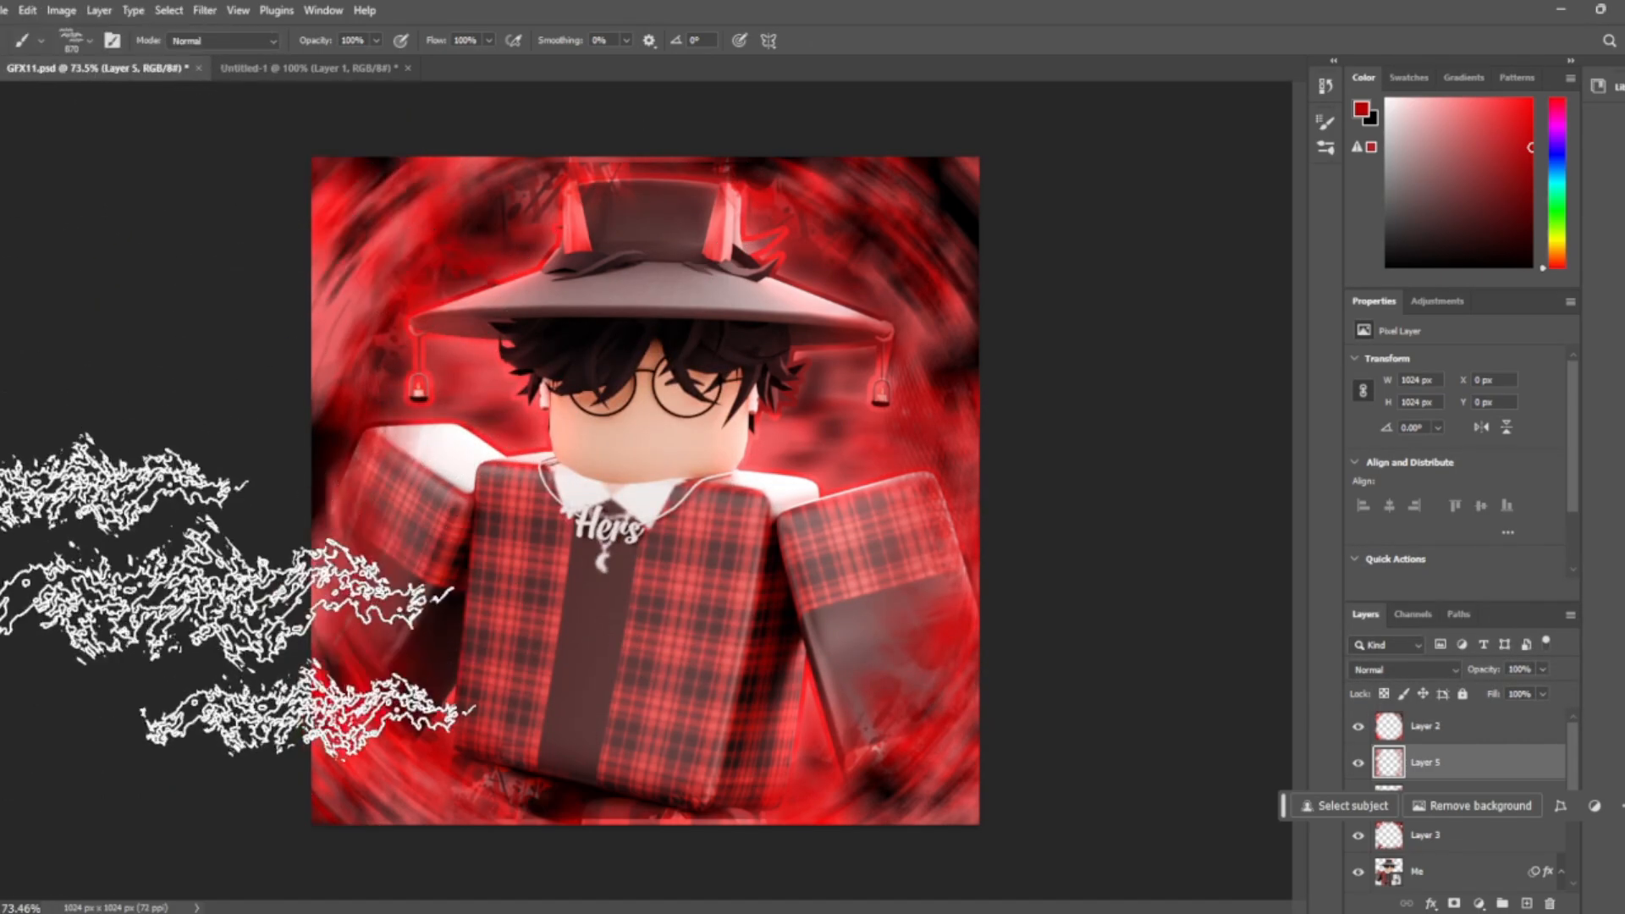
Set the foreground color to #e8292a and stamp jagged splashes around the edges of Layer 5
left_click(1360, 109)
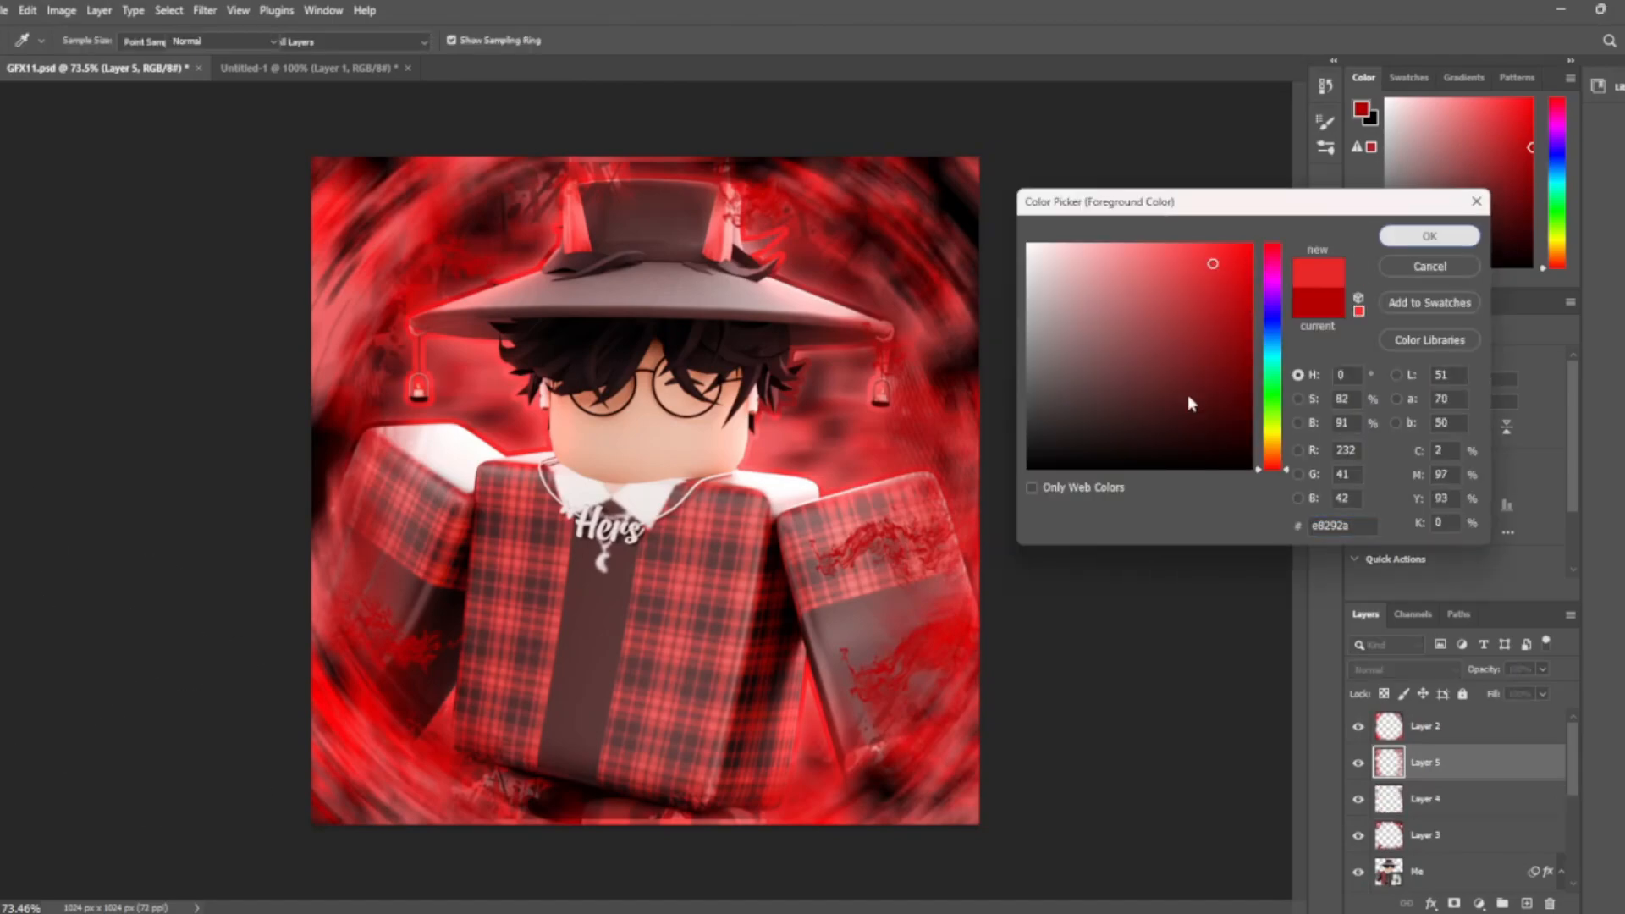
left_click(1430, 235)
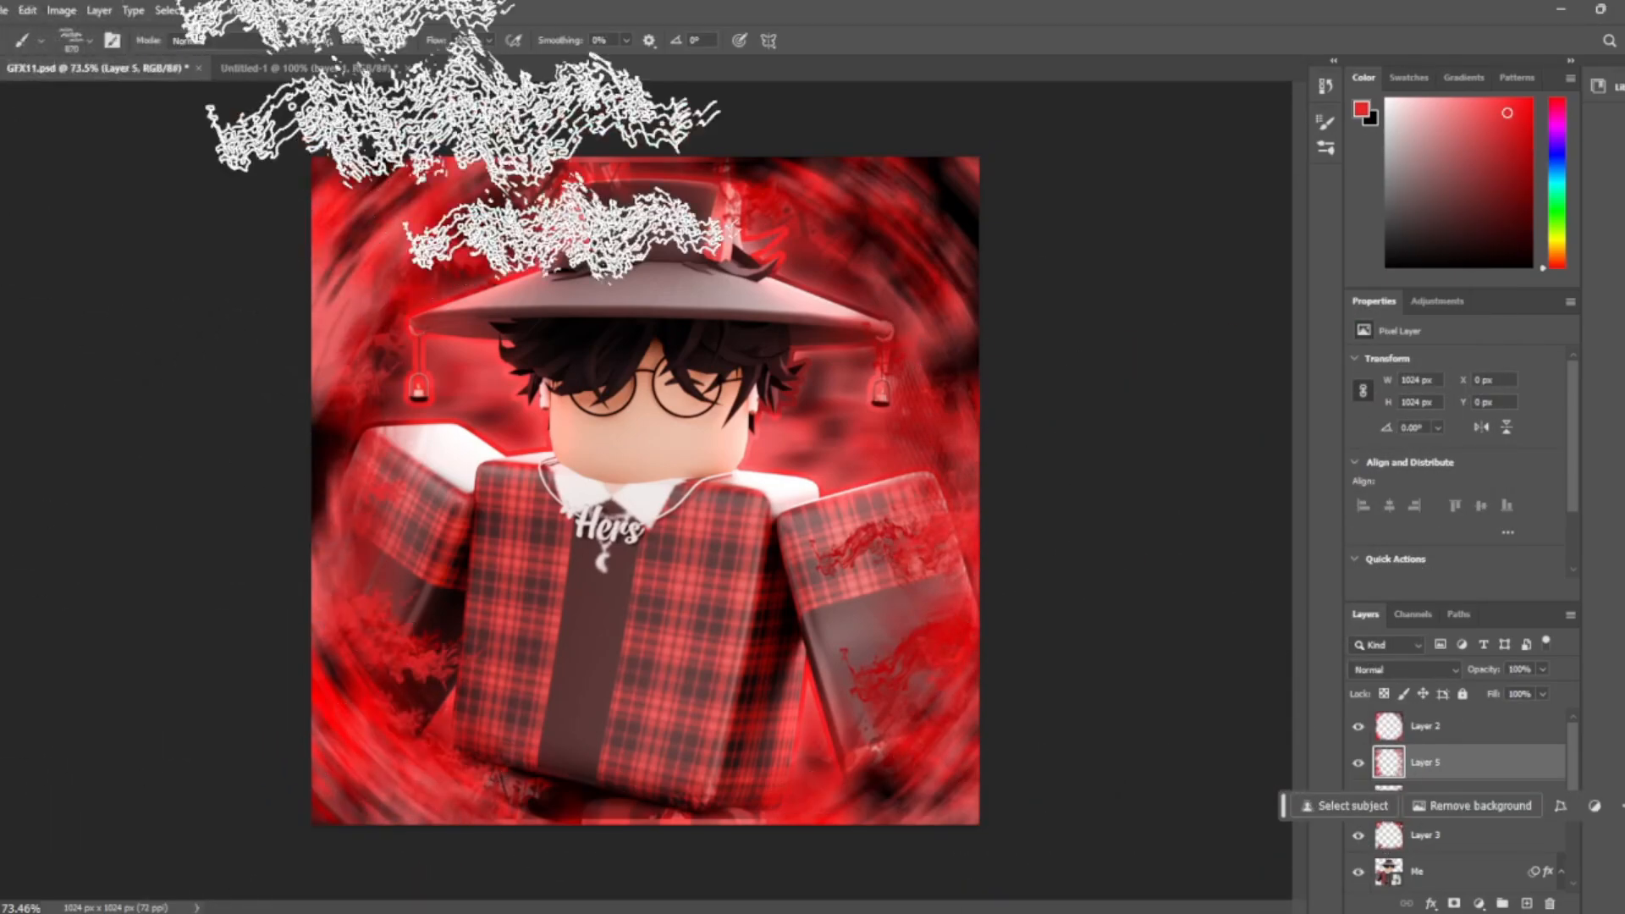
scroll(508, 144, "down", 4, "alt")
key("z")
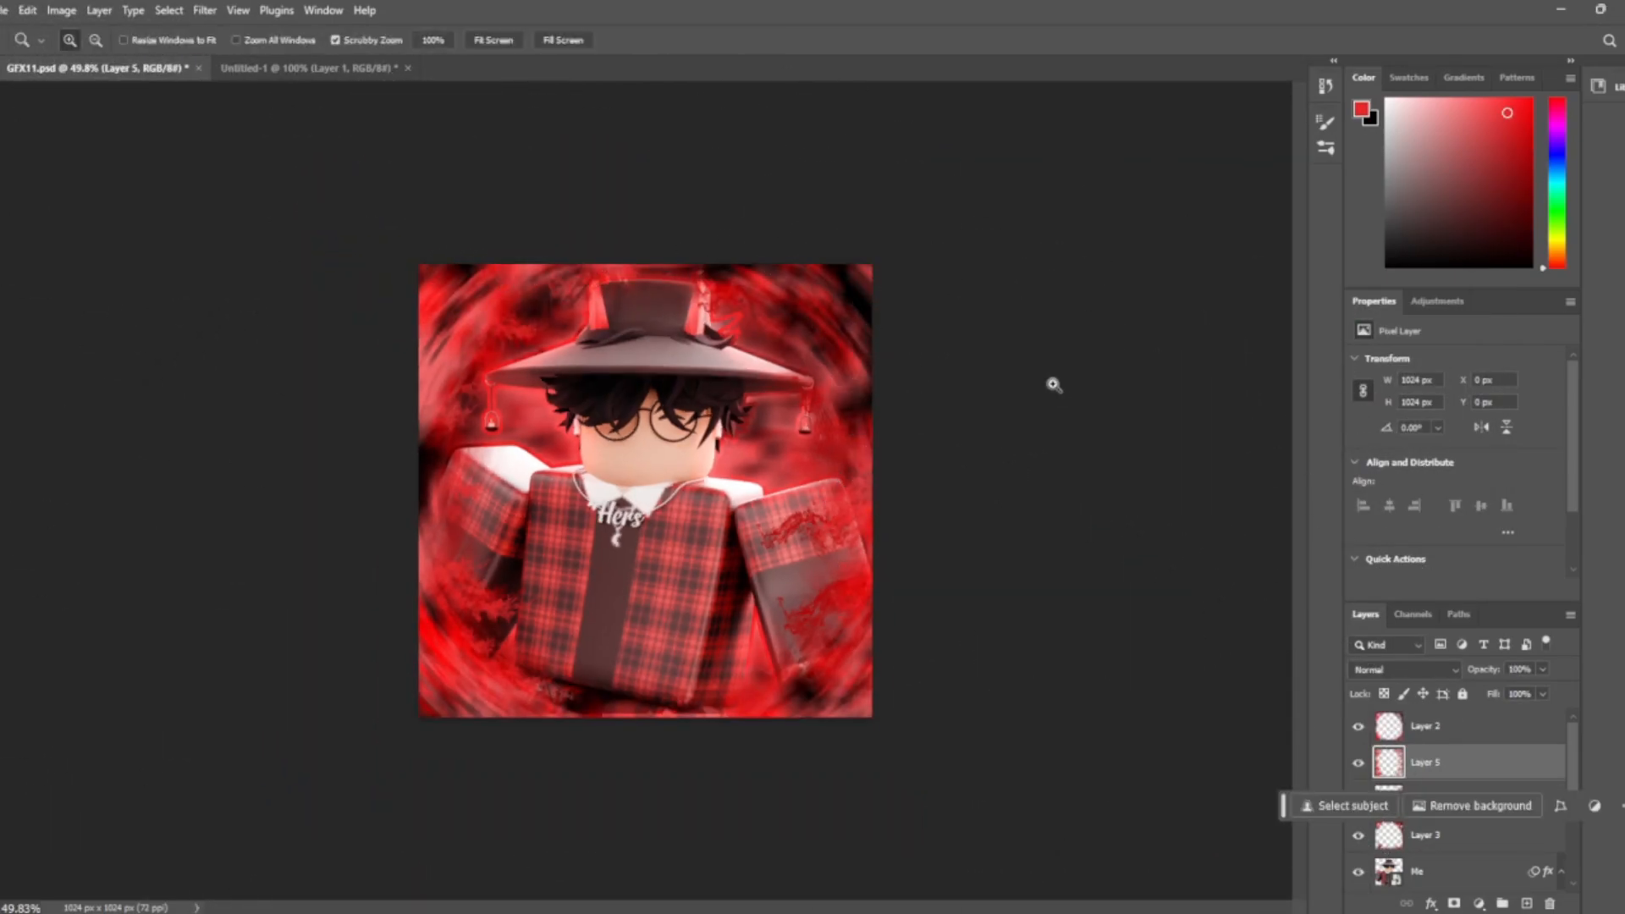
left_click_drag(1059, 389, 1134, 389)
Enlarge Layer 5 past the canvas edges to 1075 by 1072 px and blend it with Lighten at 55% opacity
key("v")
left_click_drag(268, 491, 248, 491)
left_click_drag(1025, 491, 1038, 491)
left_click_drag(1487, 671, 1432, 674)
left_click(1432, 671)
left_click(1386, 586)
key("Return")
mouse_move(246, 492)
left_mouse_down()
mouse_move(226, 492)
mouse_move(246, 492)
left_mouse_up()
key("Return")
key("m")
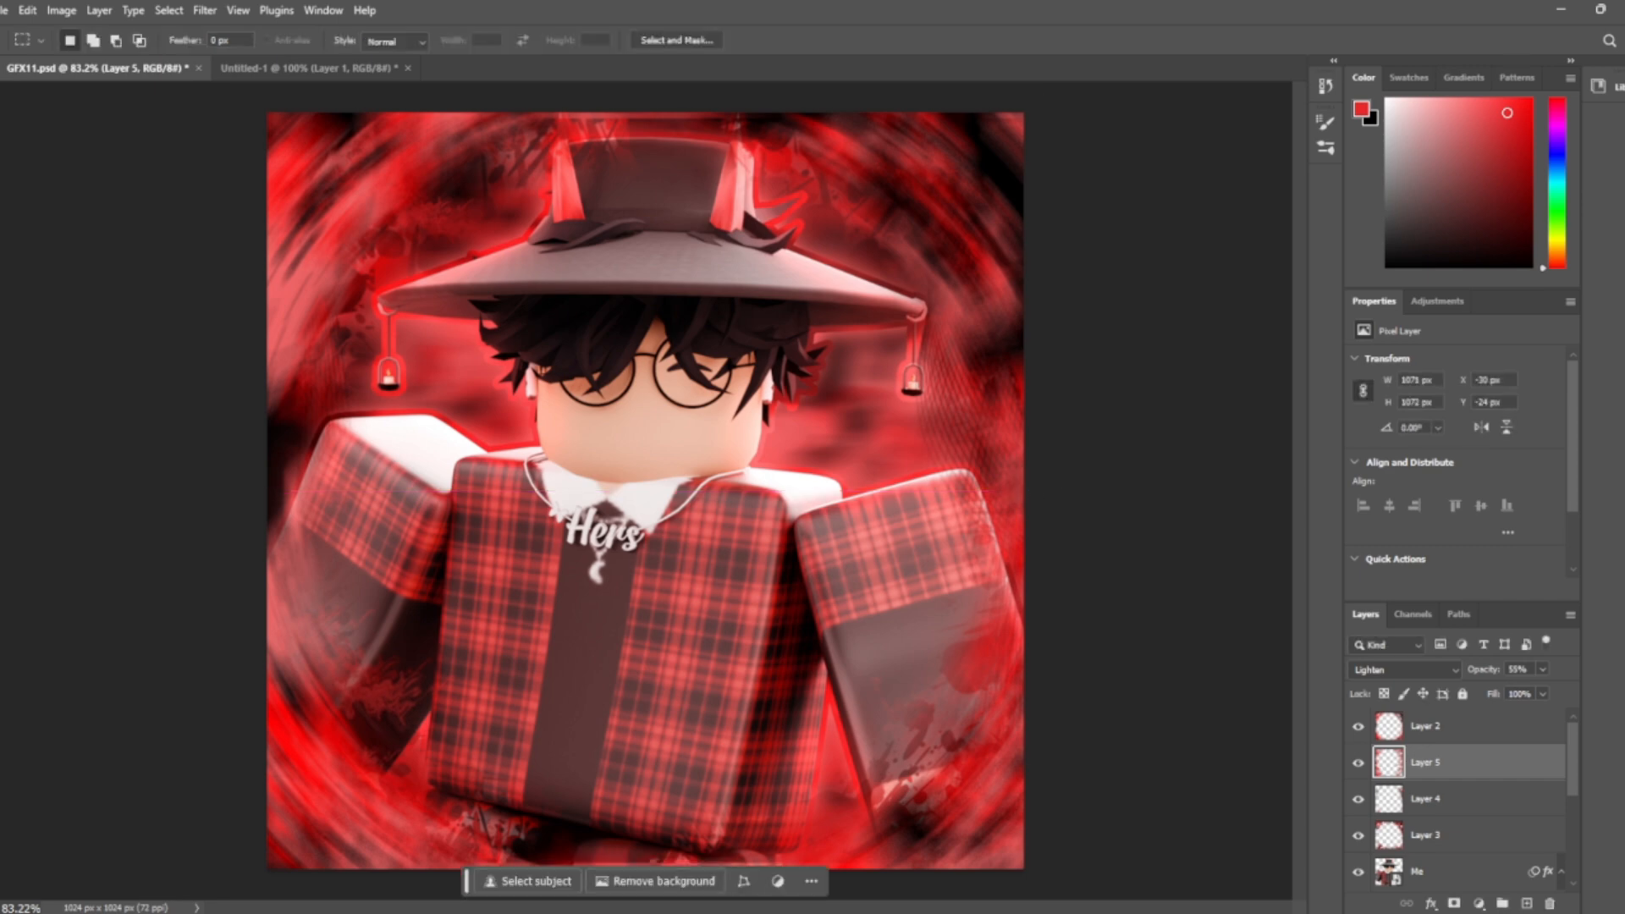
Enlarge Layer 3 to about 1016 px square so it reaches the canvas edges
left_click(1456, 835)
key("e")
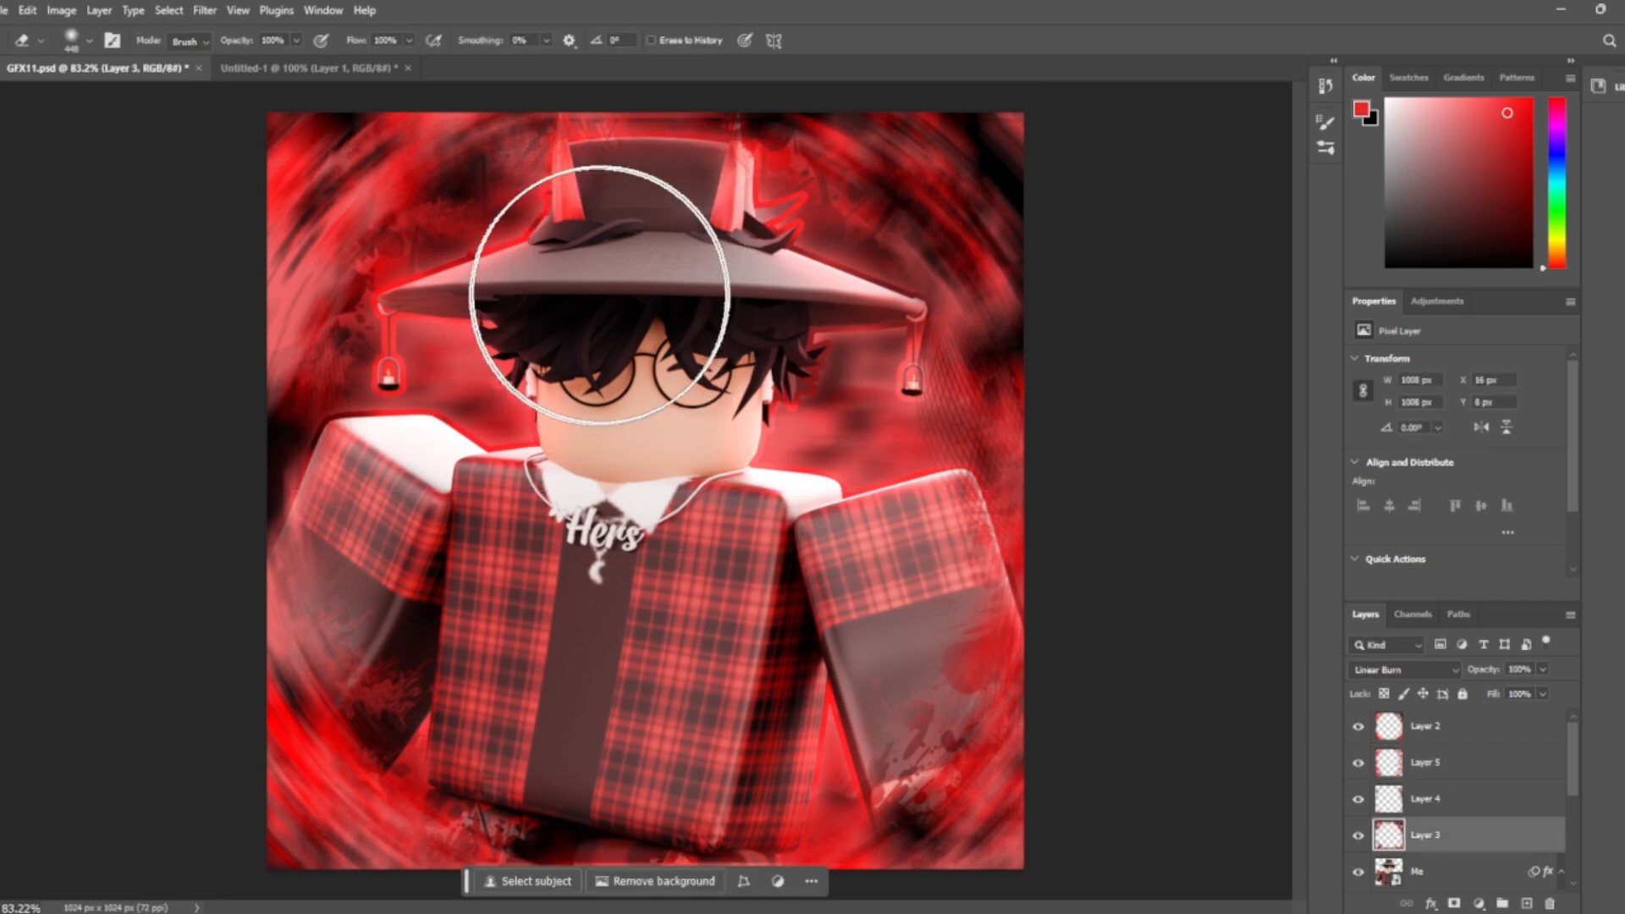
key("ctrl+t")
left_click_drag(651, 116, 651, 112)
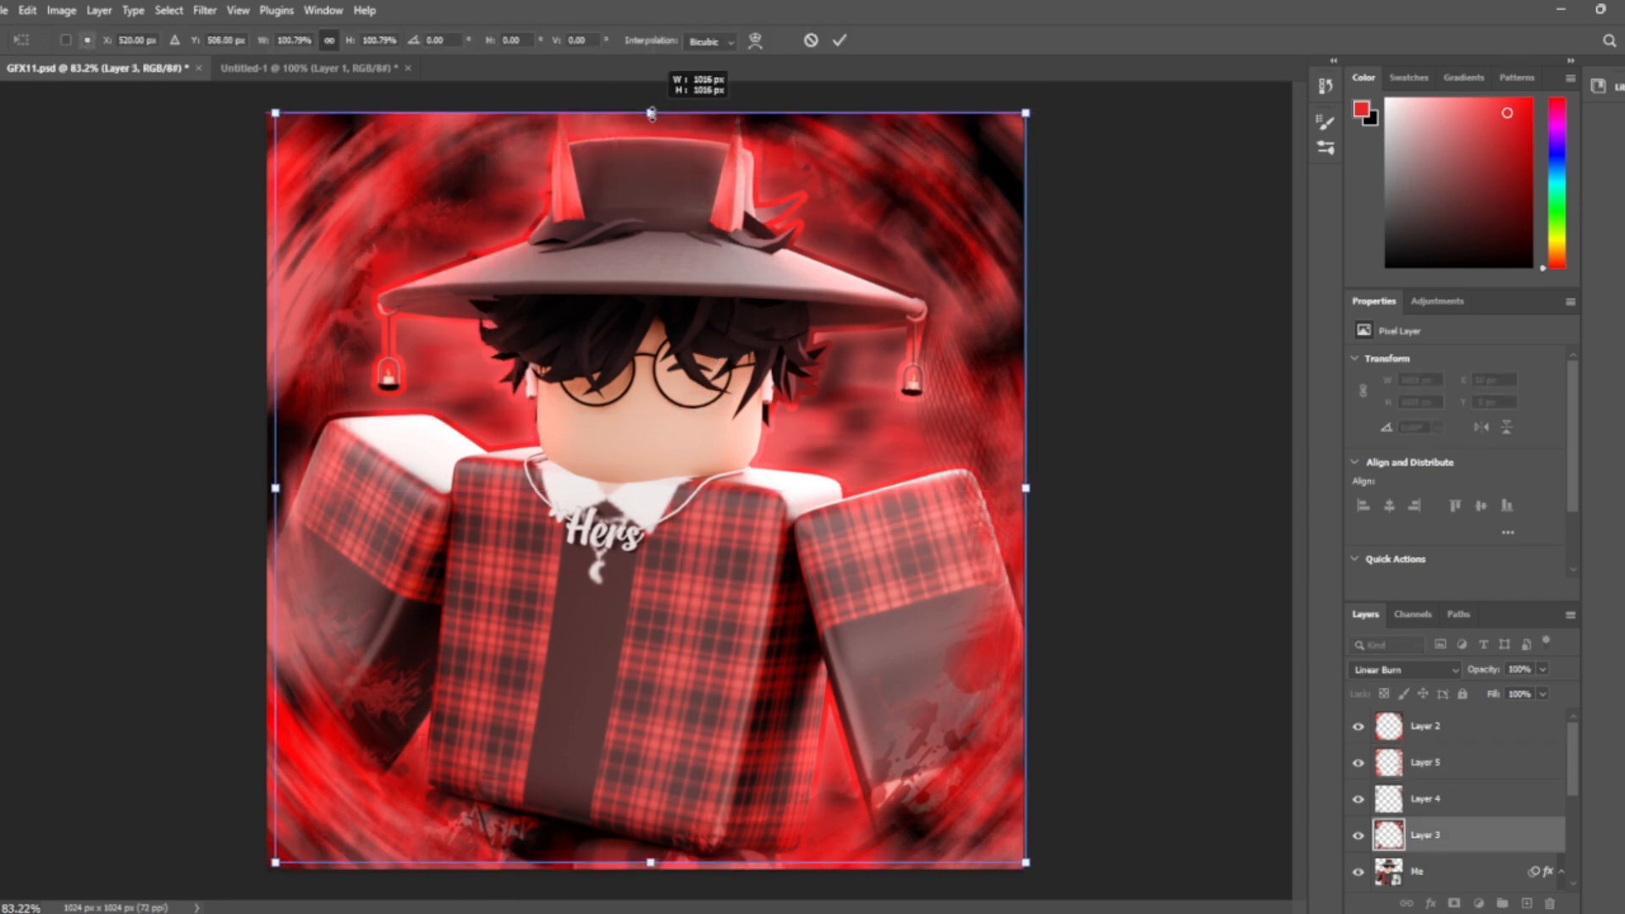
left_click(1, 127)
Create a new layer directly above the avatar layer Me
scroll(1451, 871, "down", 3)
left_click(1460, 756)
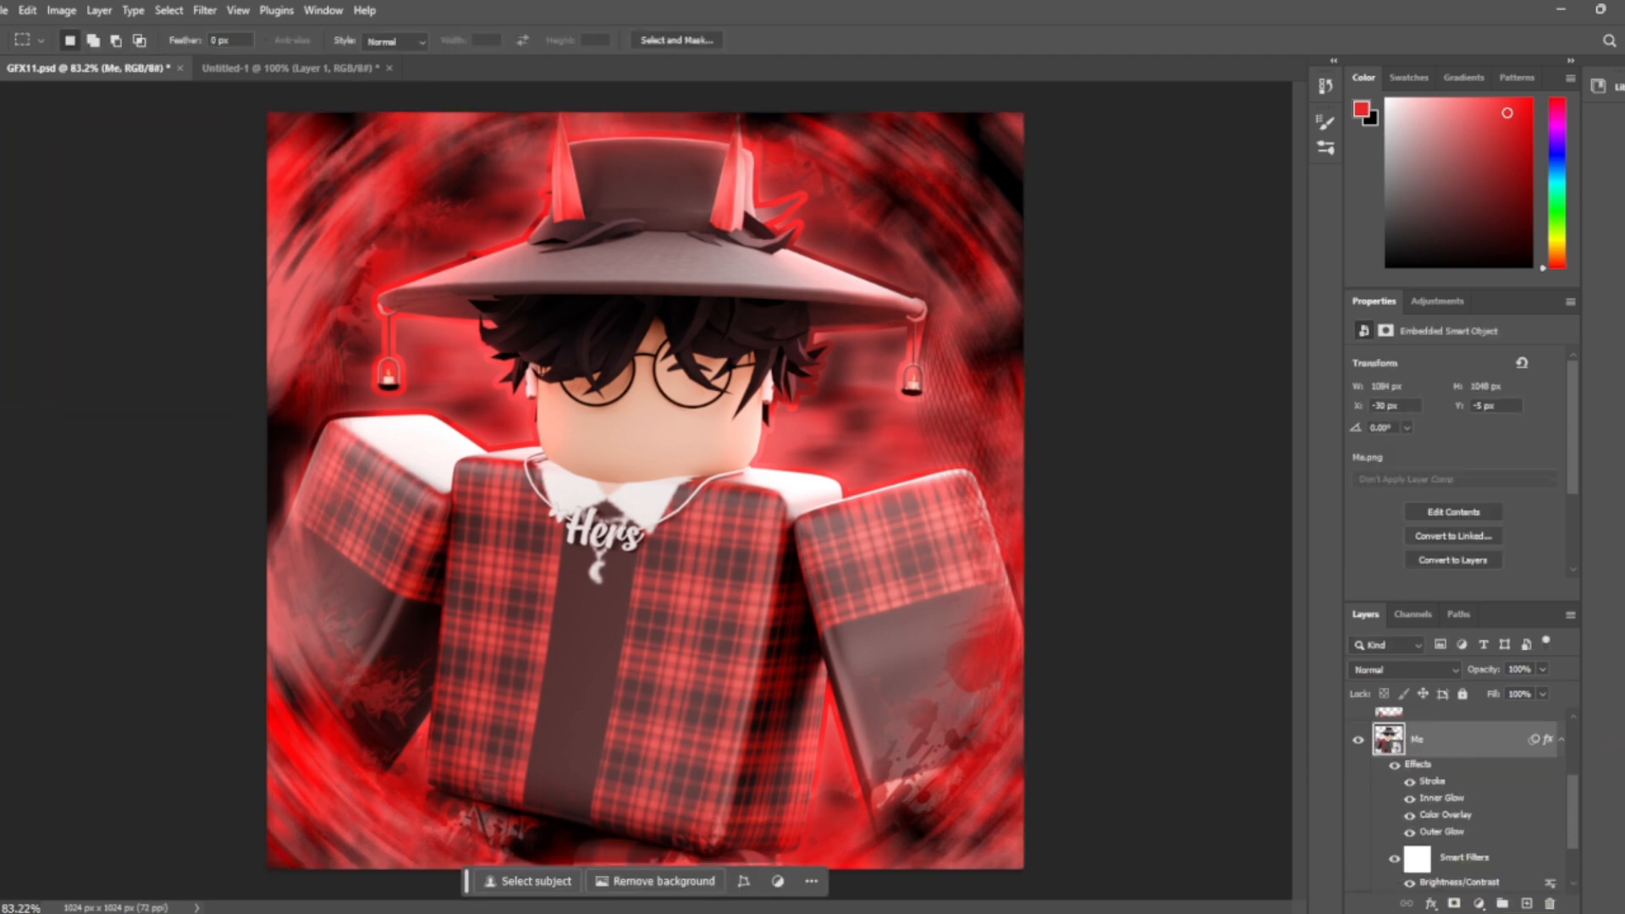
left_click(1529, 903)
Clip Layer 6 to the avatar and paint bright red along its outline with a hard 100 px round brush
key("b")
left_click(88, 39)
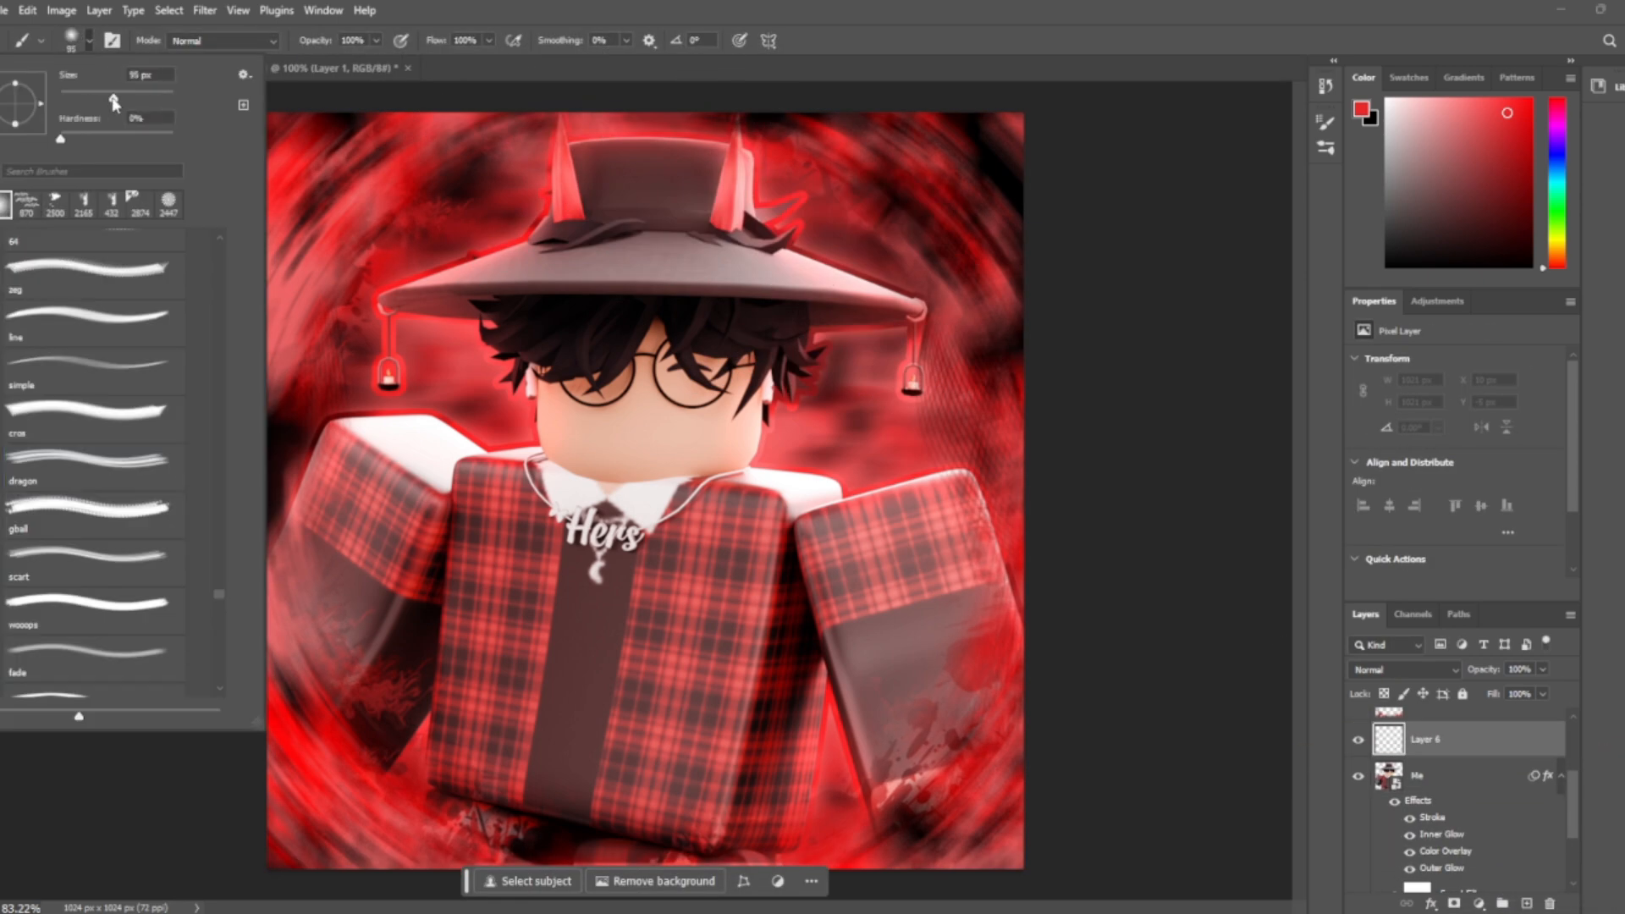
left_click_drag(144, 134, 182, 135)
left_click(636, 158)
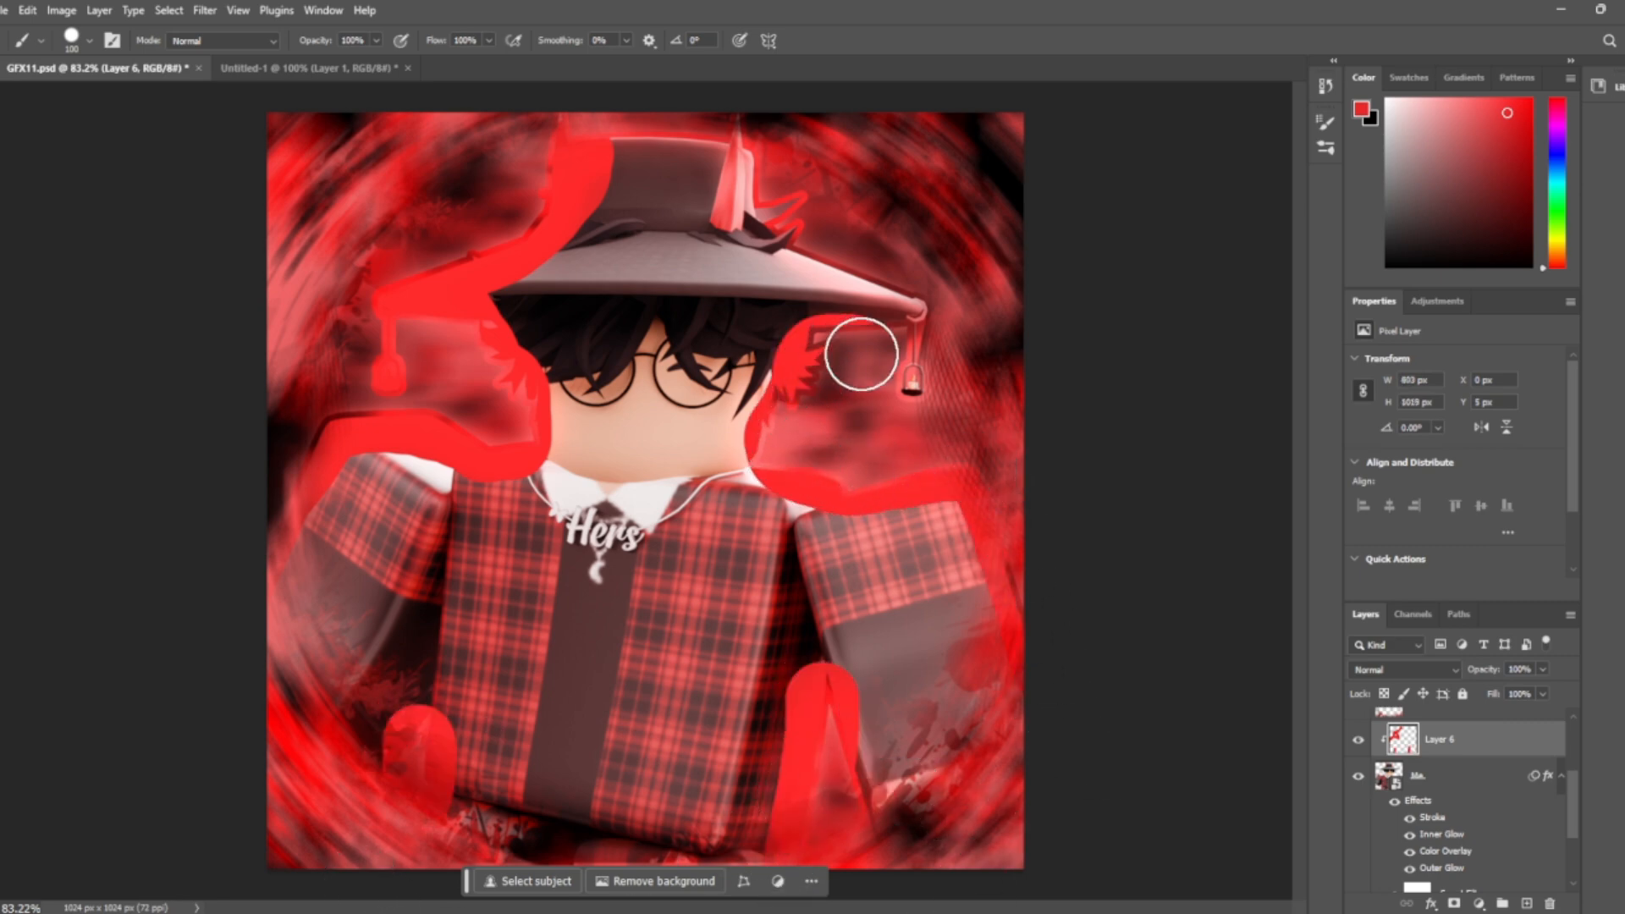
key("ctrl+z")
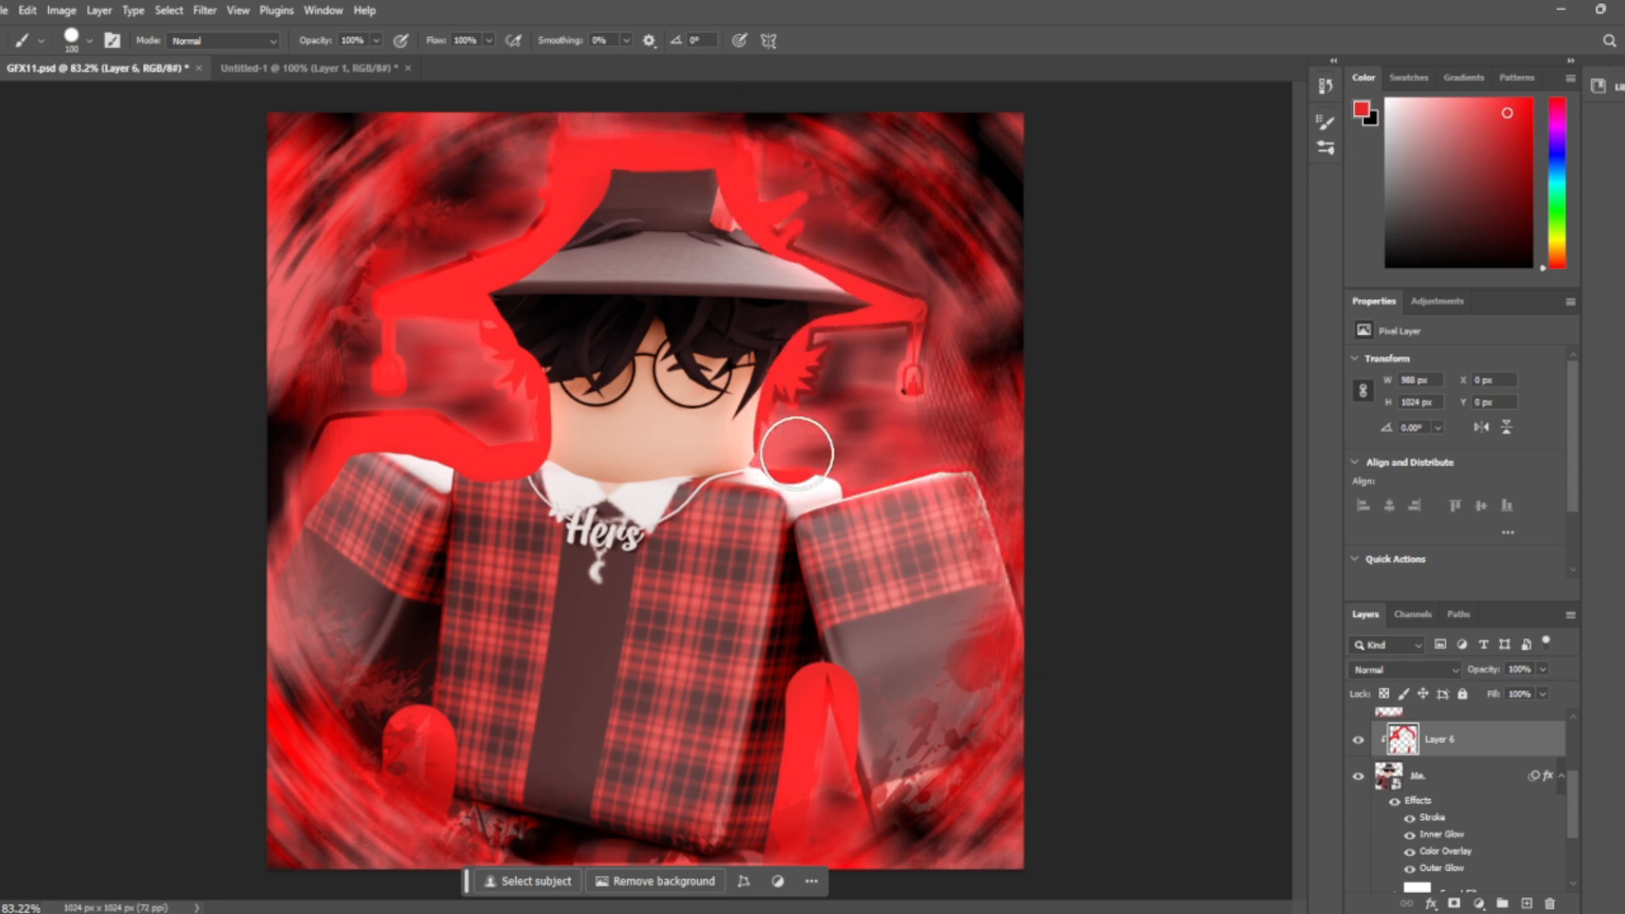
Apply a Gaussian Blur to the red outline strokes on Layer 6
left_click(168, 11)
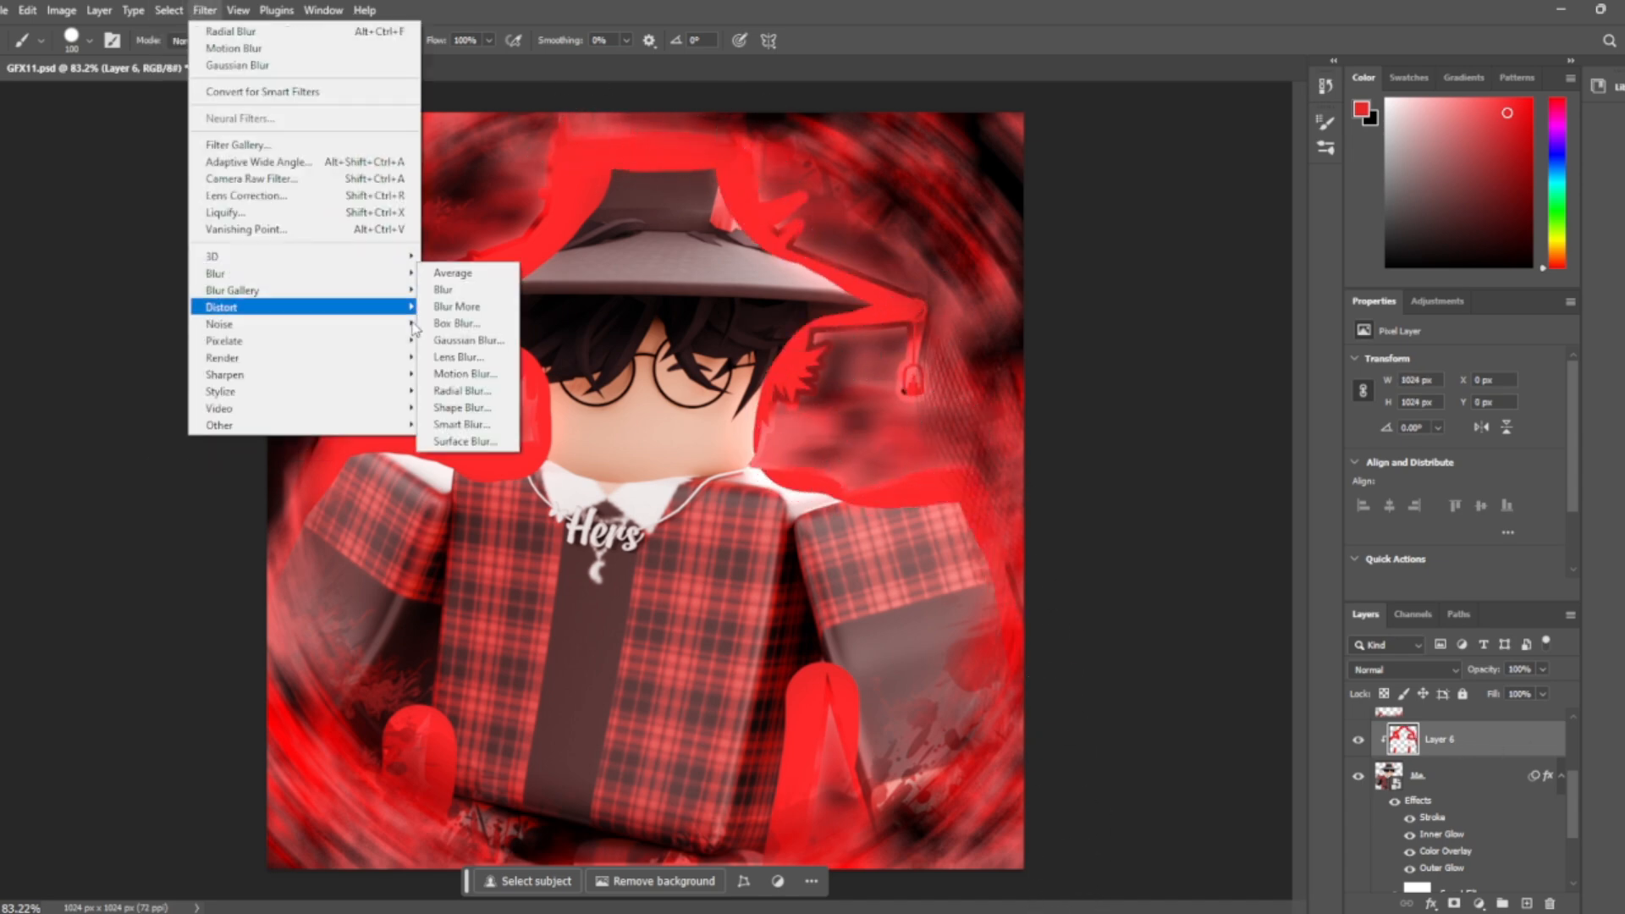
left_click(468, 340)
left_click(1273, 299)
Set Layer 6's blend mode to Screen and its opacity to 48%
right_click(1522, 737)
left_click(1544, 485)
scroll(1322, 295, "down", 6)
scroll(1323, 298, "down", 2)
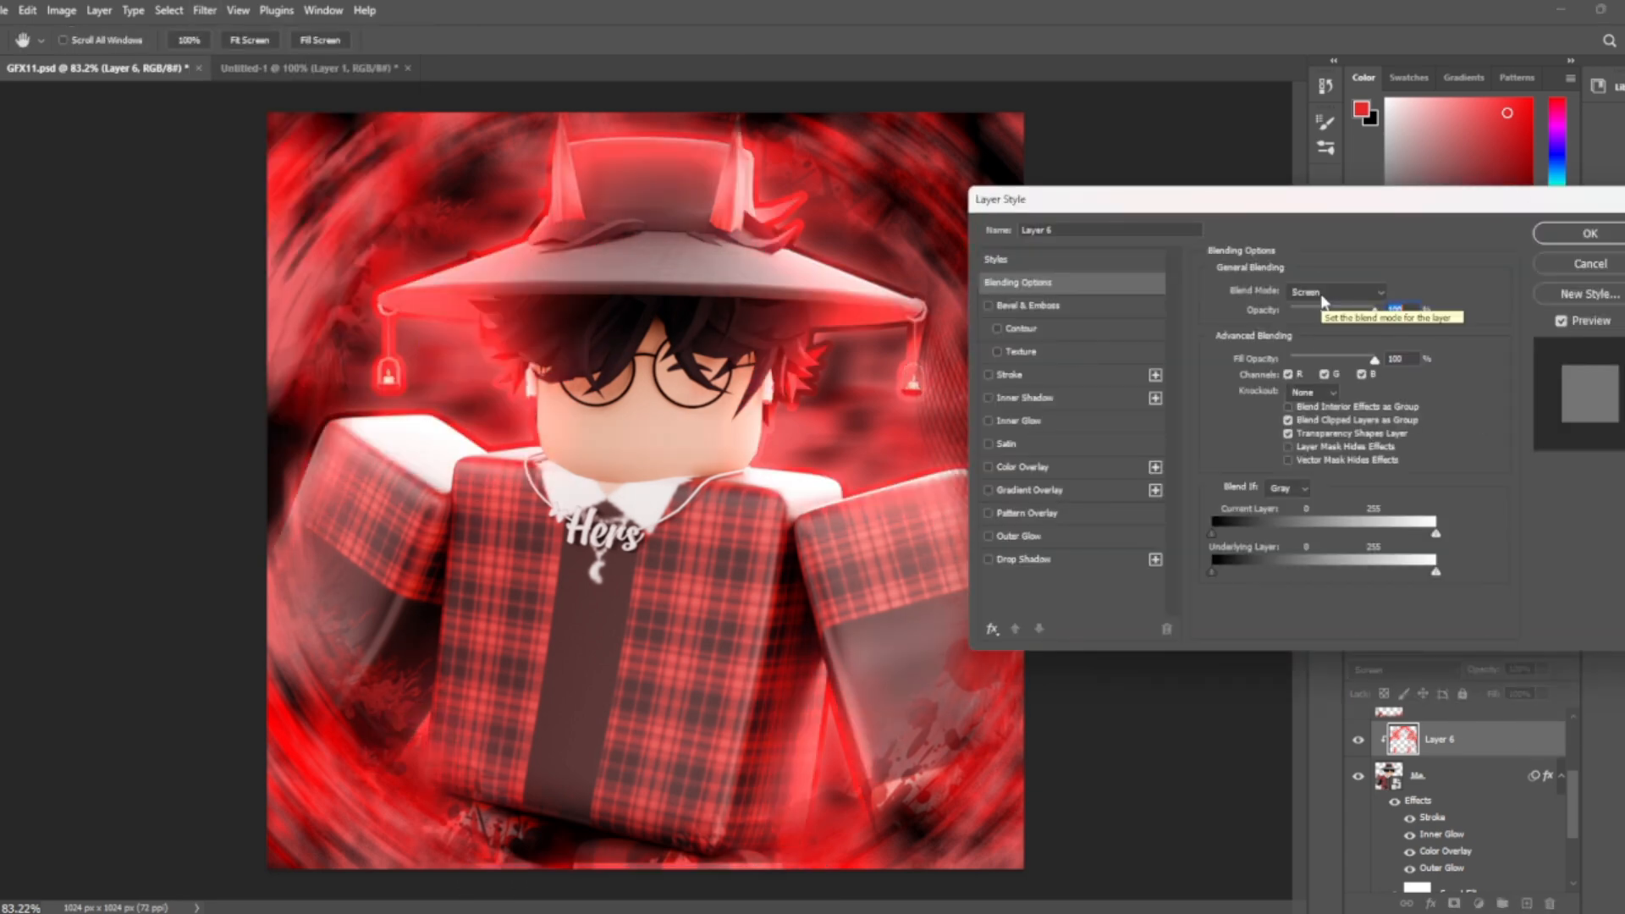
left_click_drag(1327, 309, 1333, 315)
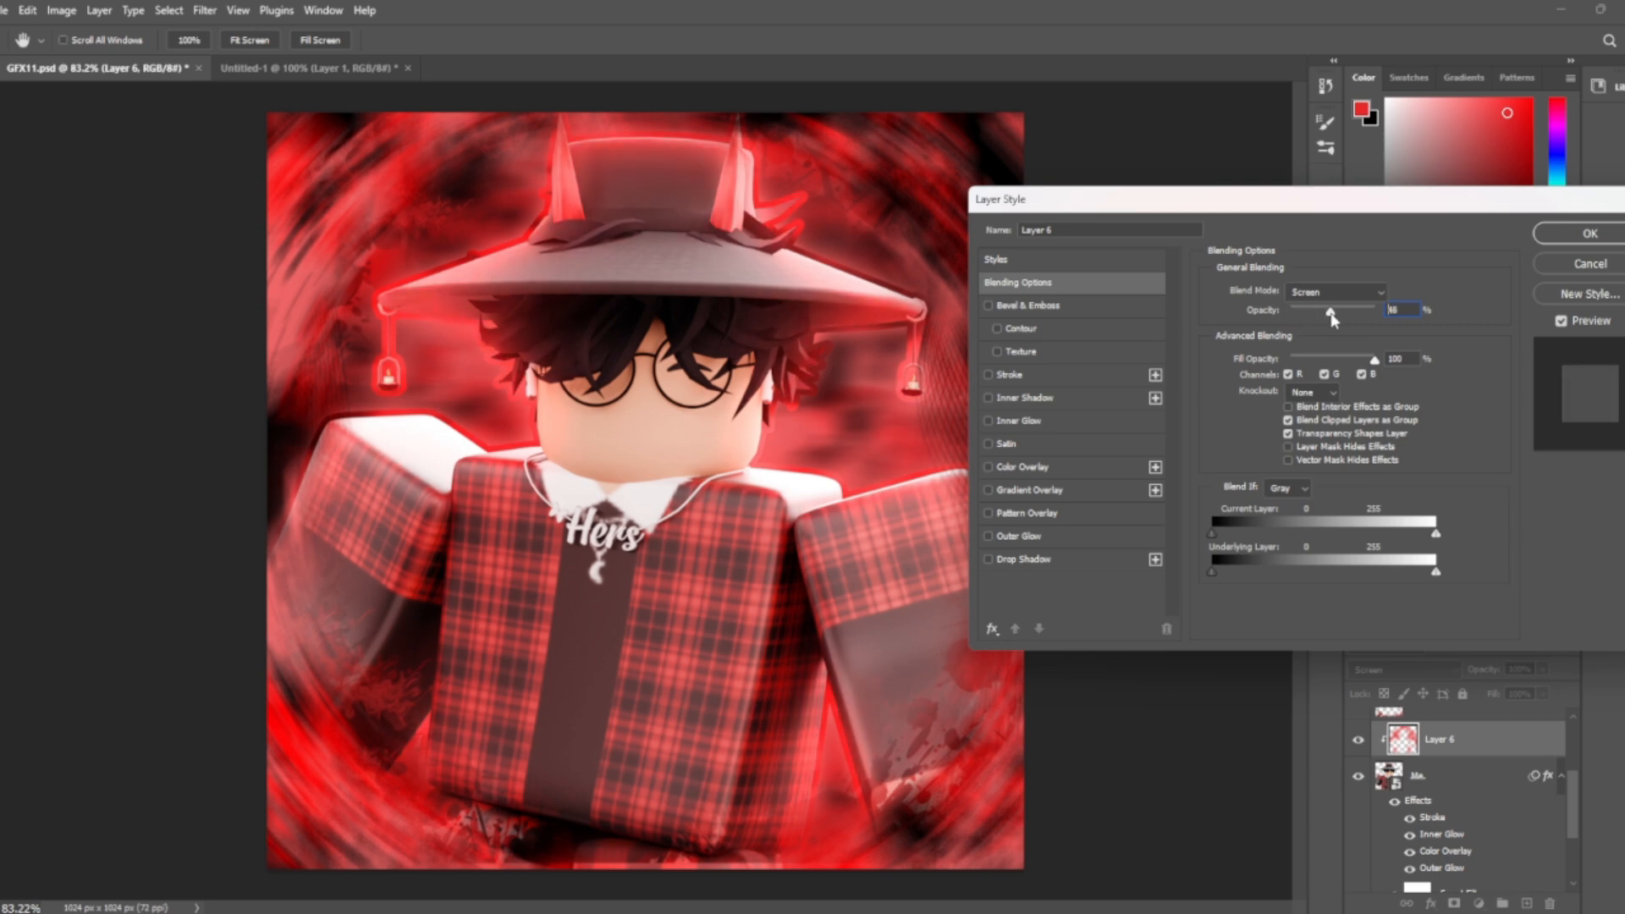
left_click(1570, 241)
Erase excess red glow from the hat on Layer 6 with a smaller soft eraser and compare using layer visibility
key("e")
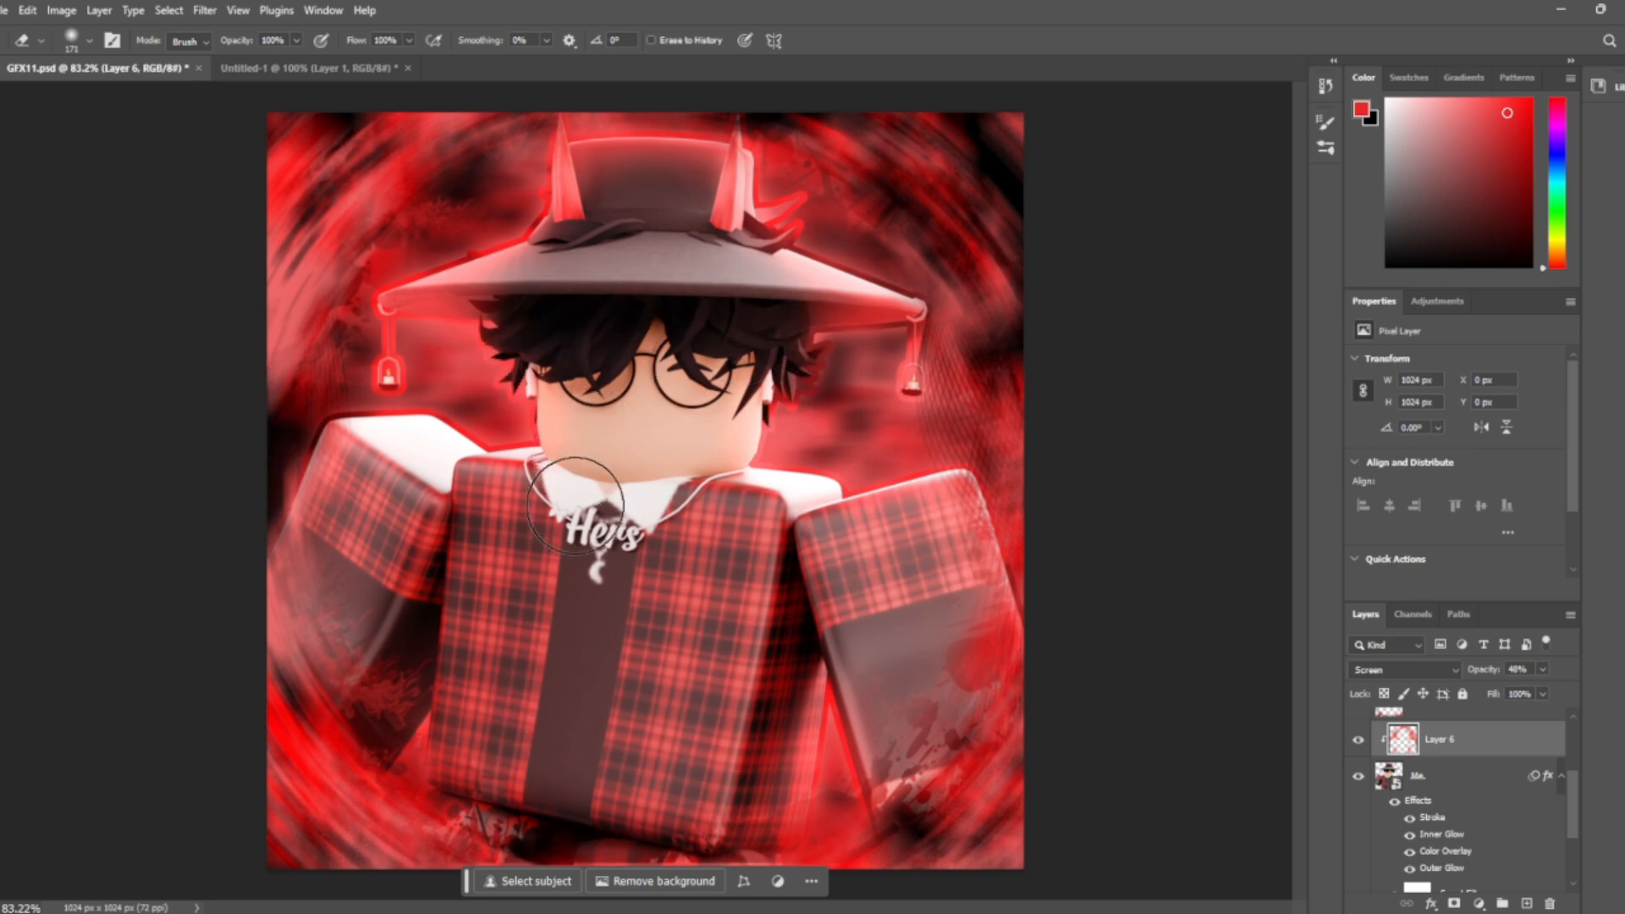
left_click(89, 41)
left_click_drag(121, 95, 102, 95)
left_click_drag(584, 167, 716, 167)
left_click_drag(500, 275, 410, 322)
left_click(1359, 741)
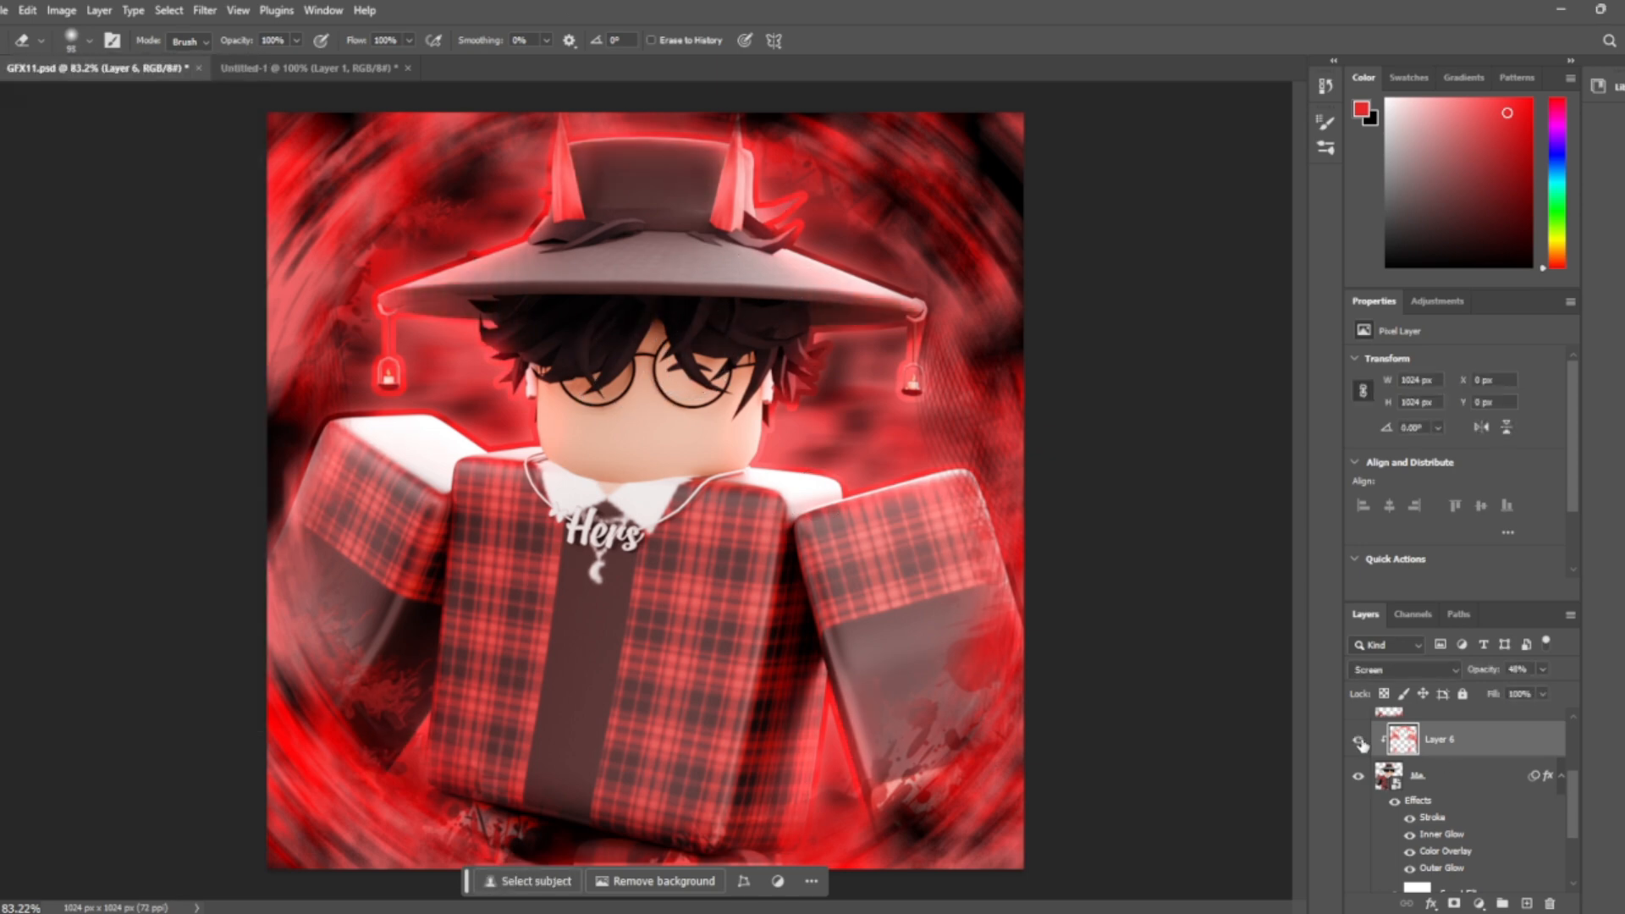
Place a red halftone texture above Layer 1, scaled to about 105% to cover the canvas, with Lighten blending
scroll(1429, 787, "down", 3)
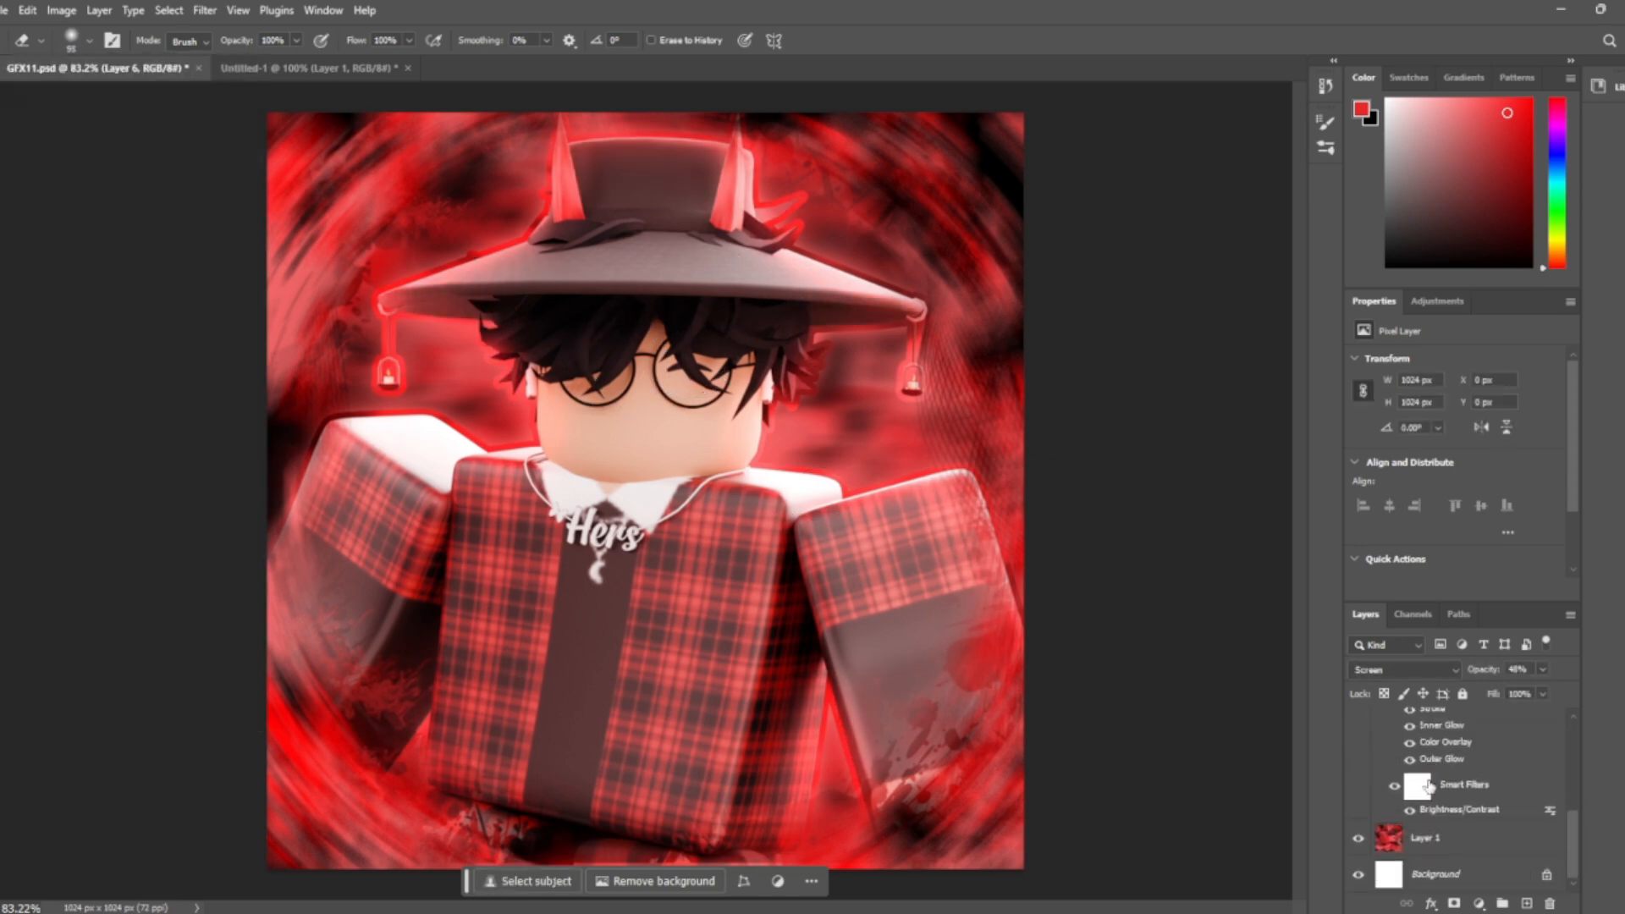
left_click_drag(646, 121, 641, 108)
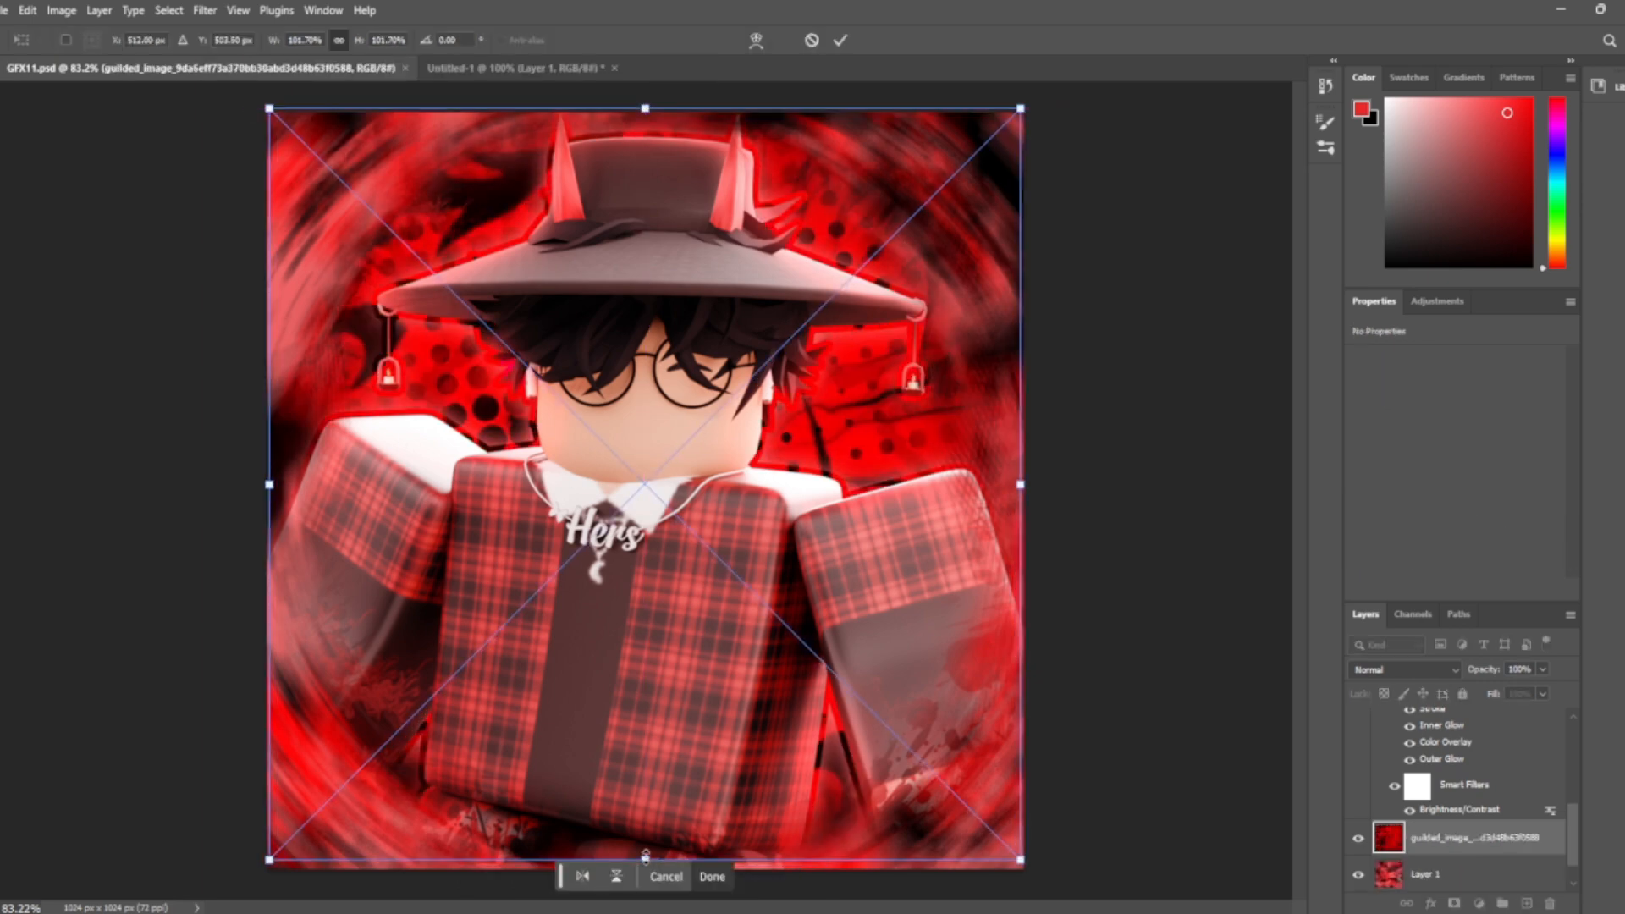
left_click_drag(645, 857, 645, 880)
left_click(1405, 670)
left_click(1396, 523)
scroll(1408, 674, "down", 2)
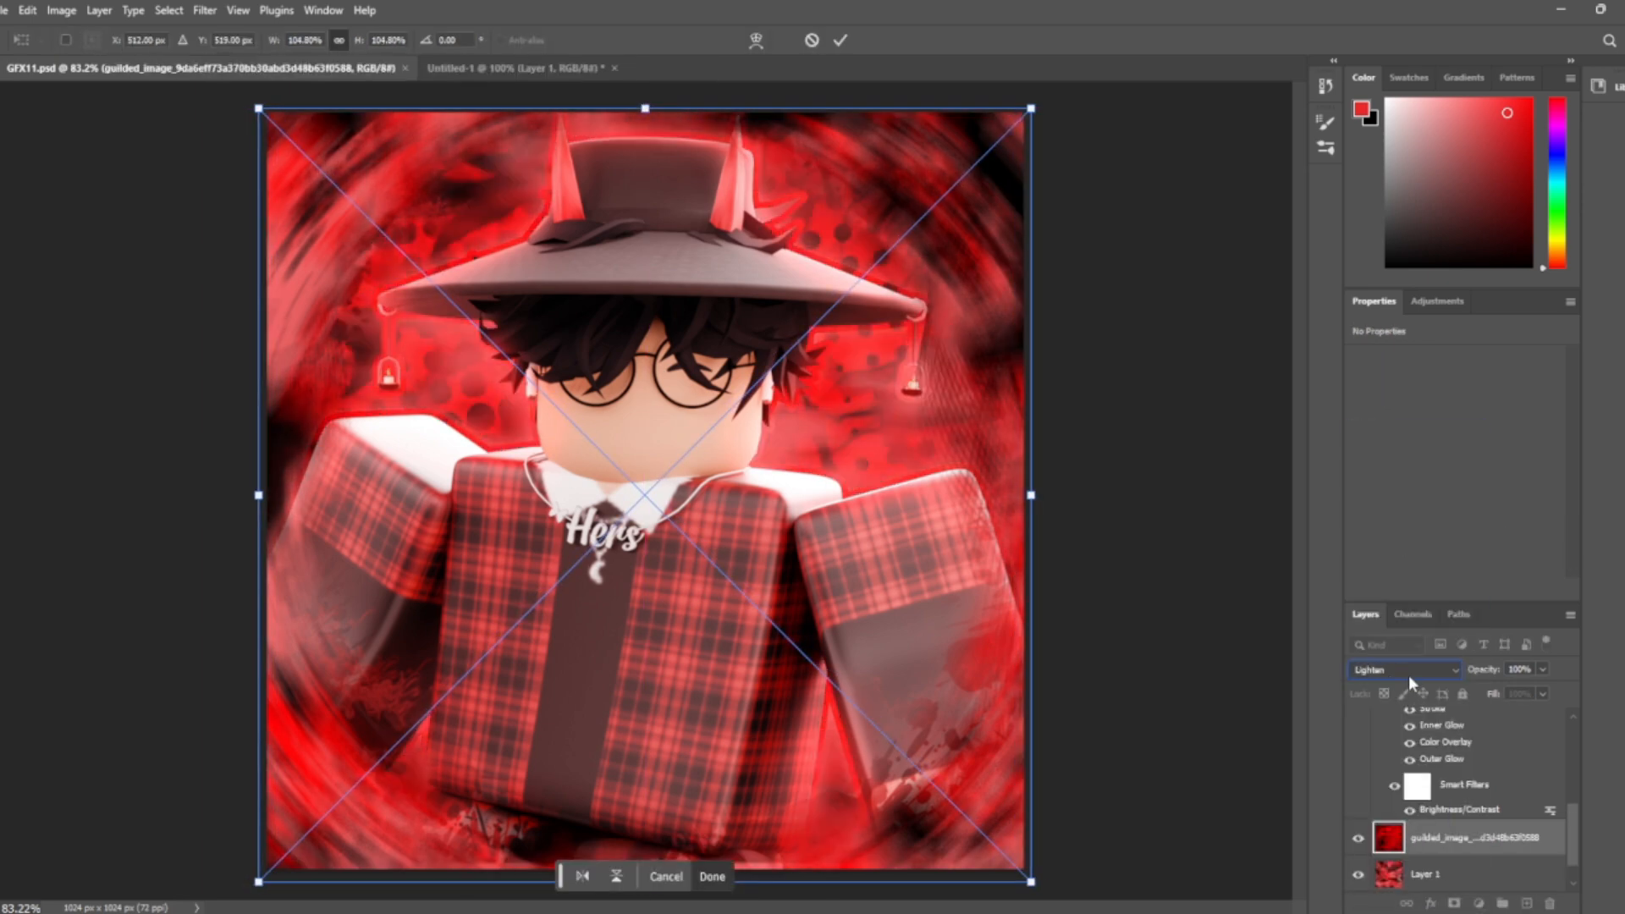
left_click(712, 876)
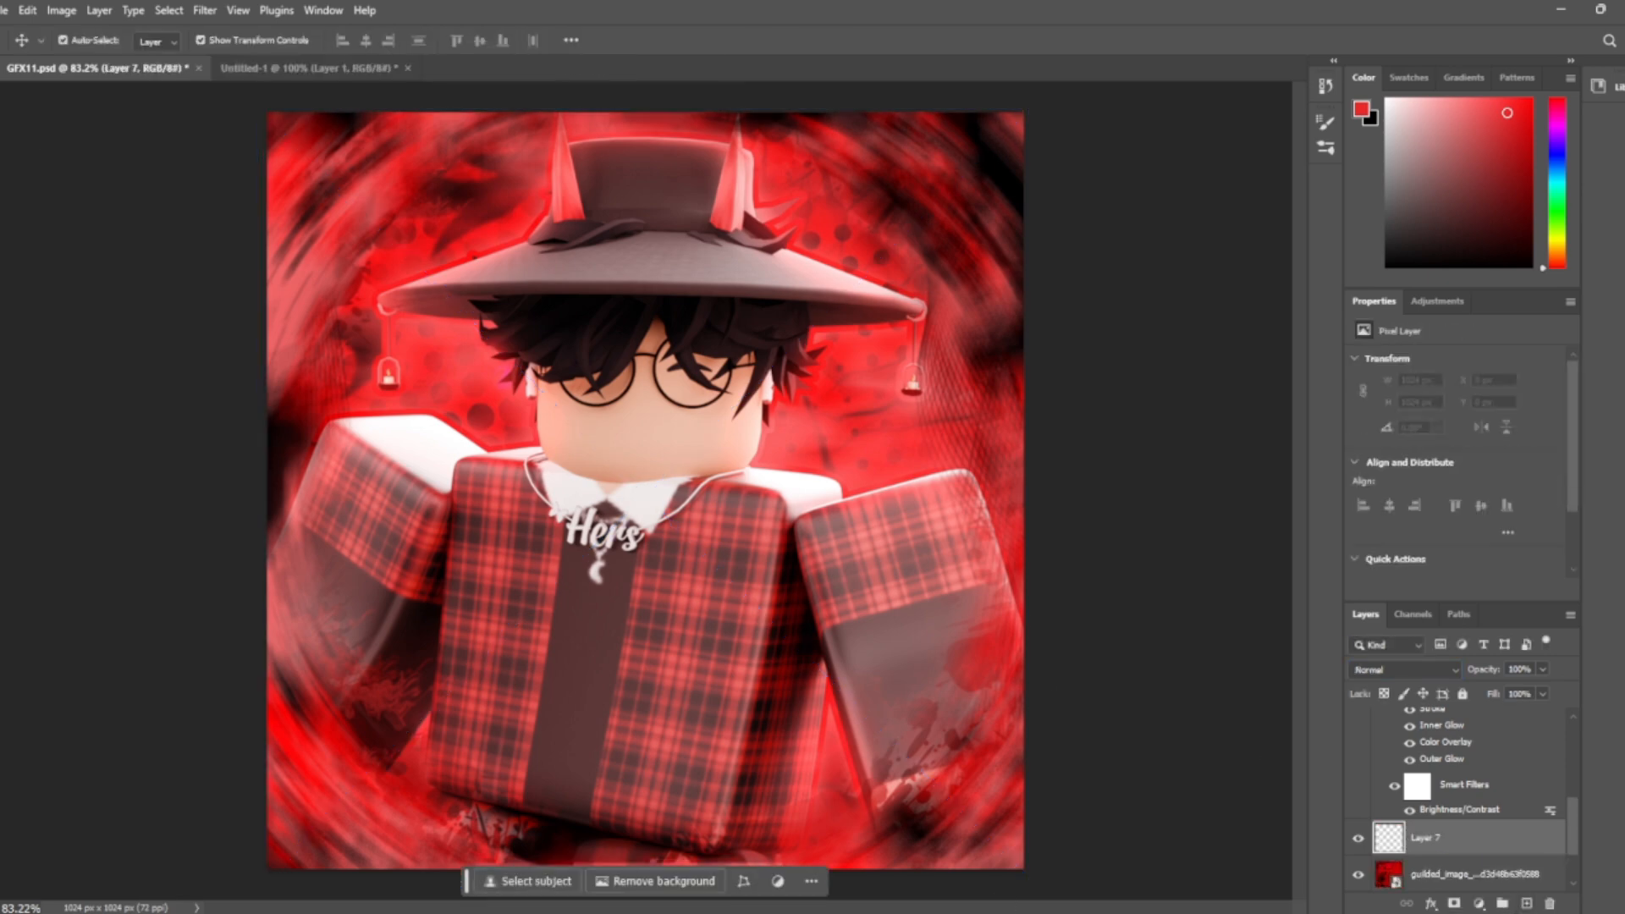
Try a second dark halftone dot texture behind the avatar, scaled over the canvas and blended with Lighten
left_click_drag(645, 407, 641, 94)
key("Return")
left_click(1402, 669)
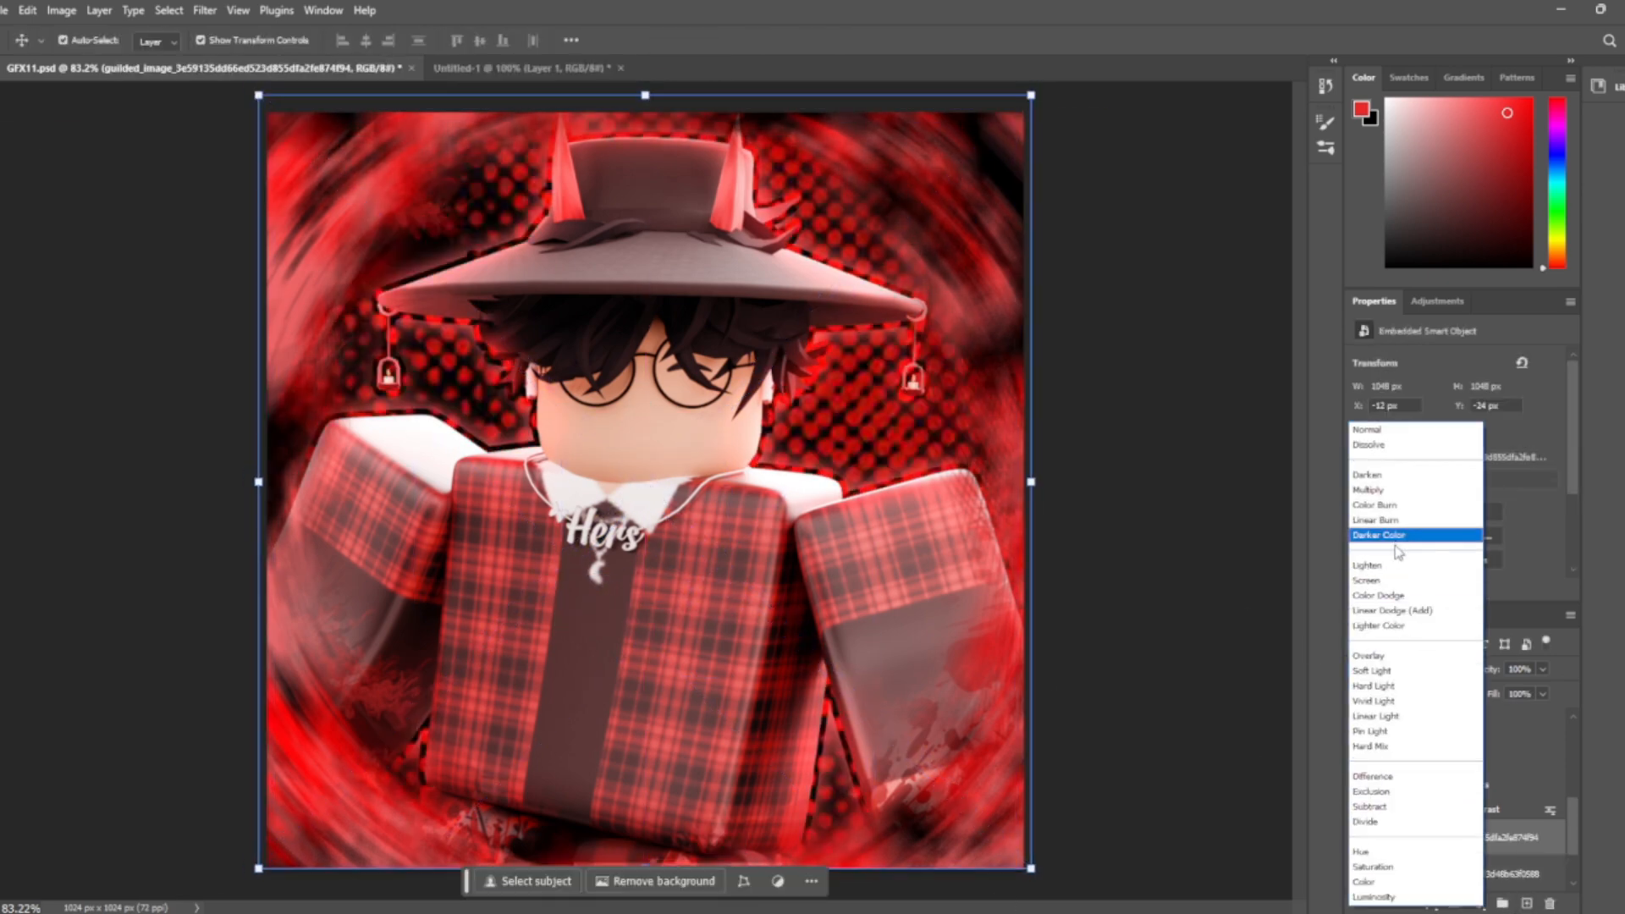
left_click(1394, 567)
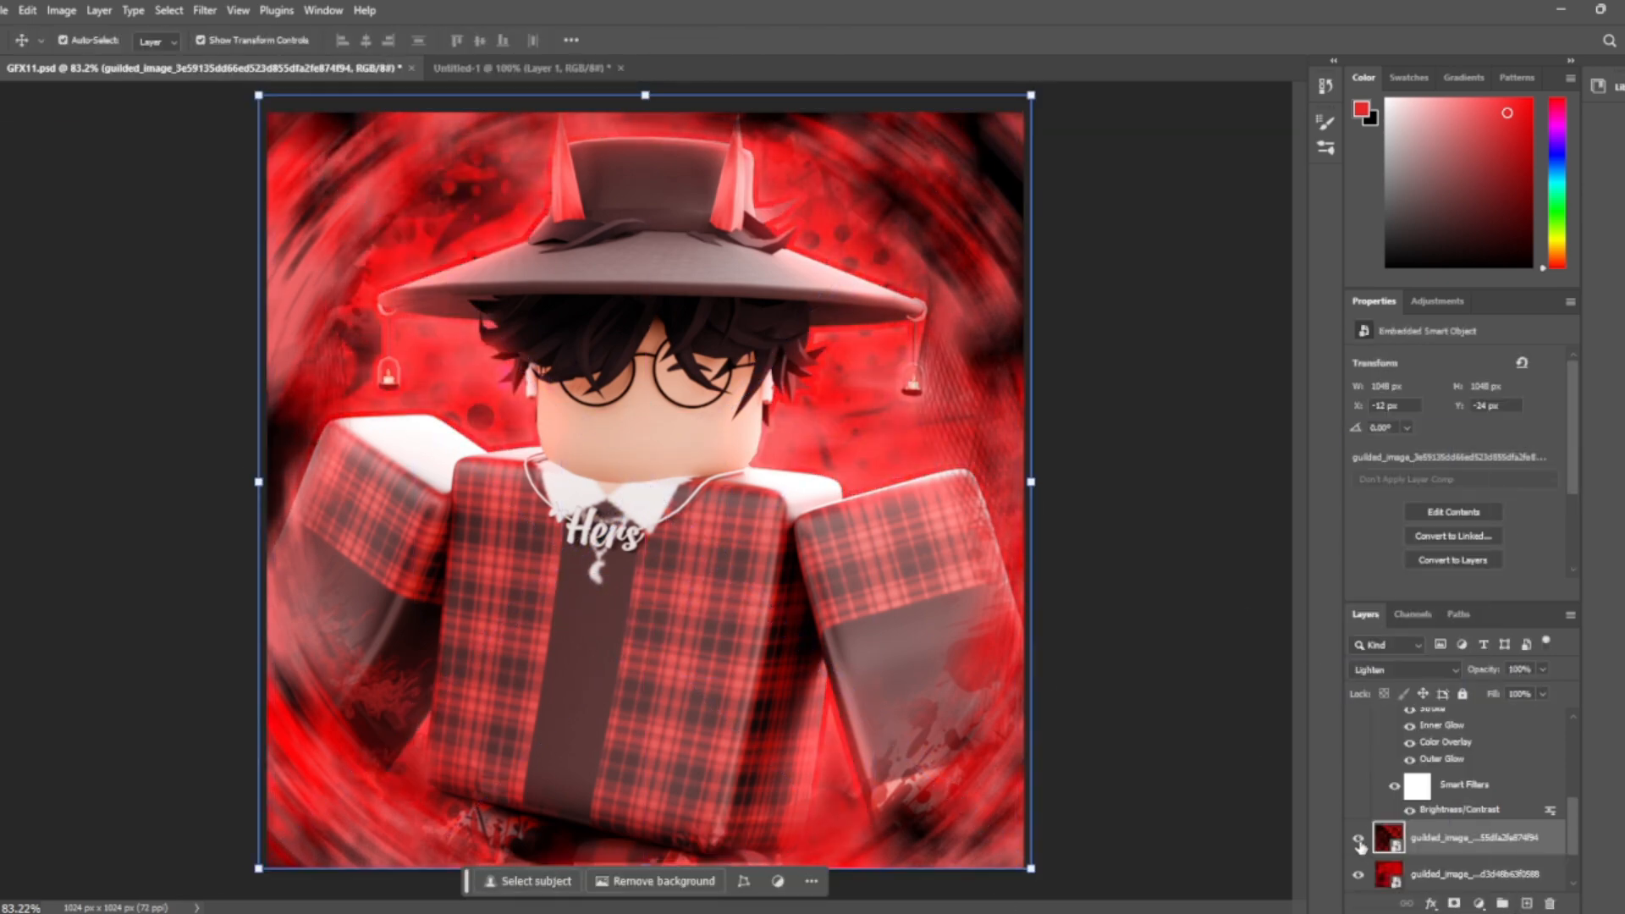
left_click_drag(1427, 850, 1449, 834)
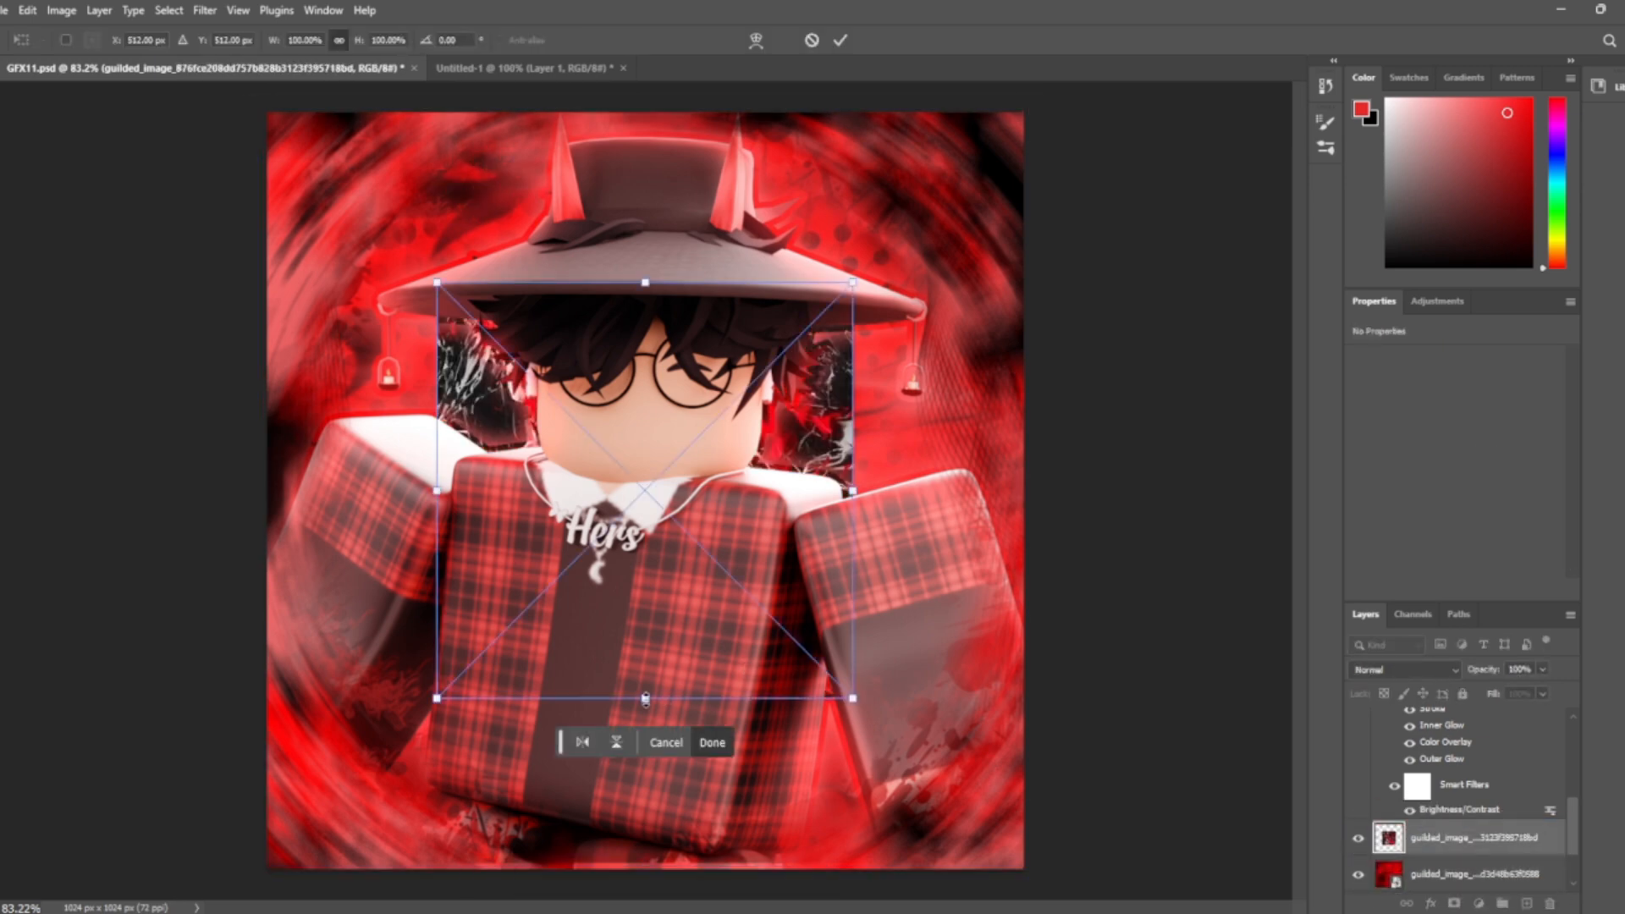
Scale the placed white-and-black splatter texture to about 191% to cover the canvas and blend it with Screen
left_click_drag(645, 698, 645, 881)
left_click_drag(645, 282, 645, 88)
left_click(1393, 671)
left_click(1383, 582)
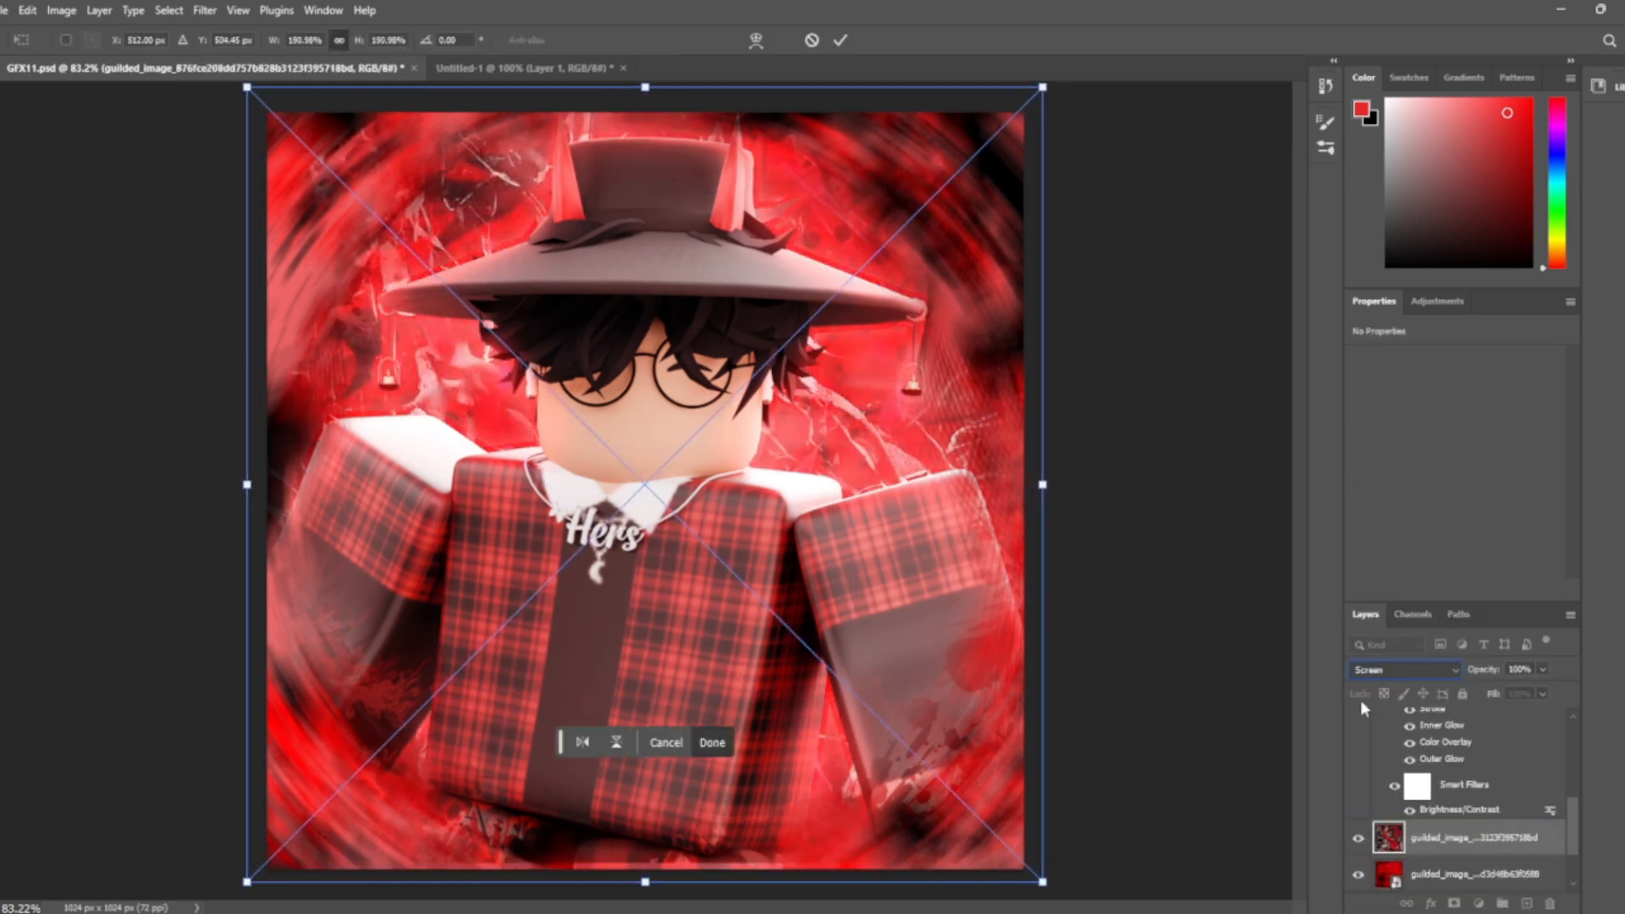
scroll(1393, 673, "up", 1)
left_click(1394, 673)
left_click(1385, 584)
Try Linear Dodge (Add) in the splatter texture's blending options and settle on Screen
double_click(1562, 840)
left_click(1398, 292)
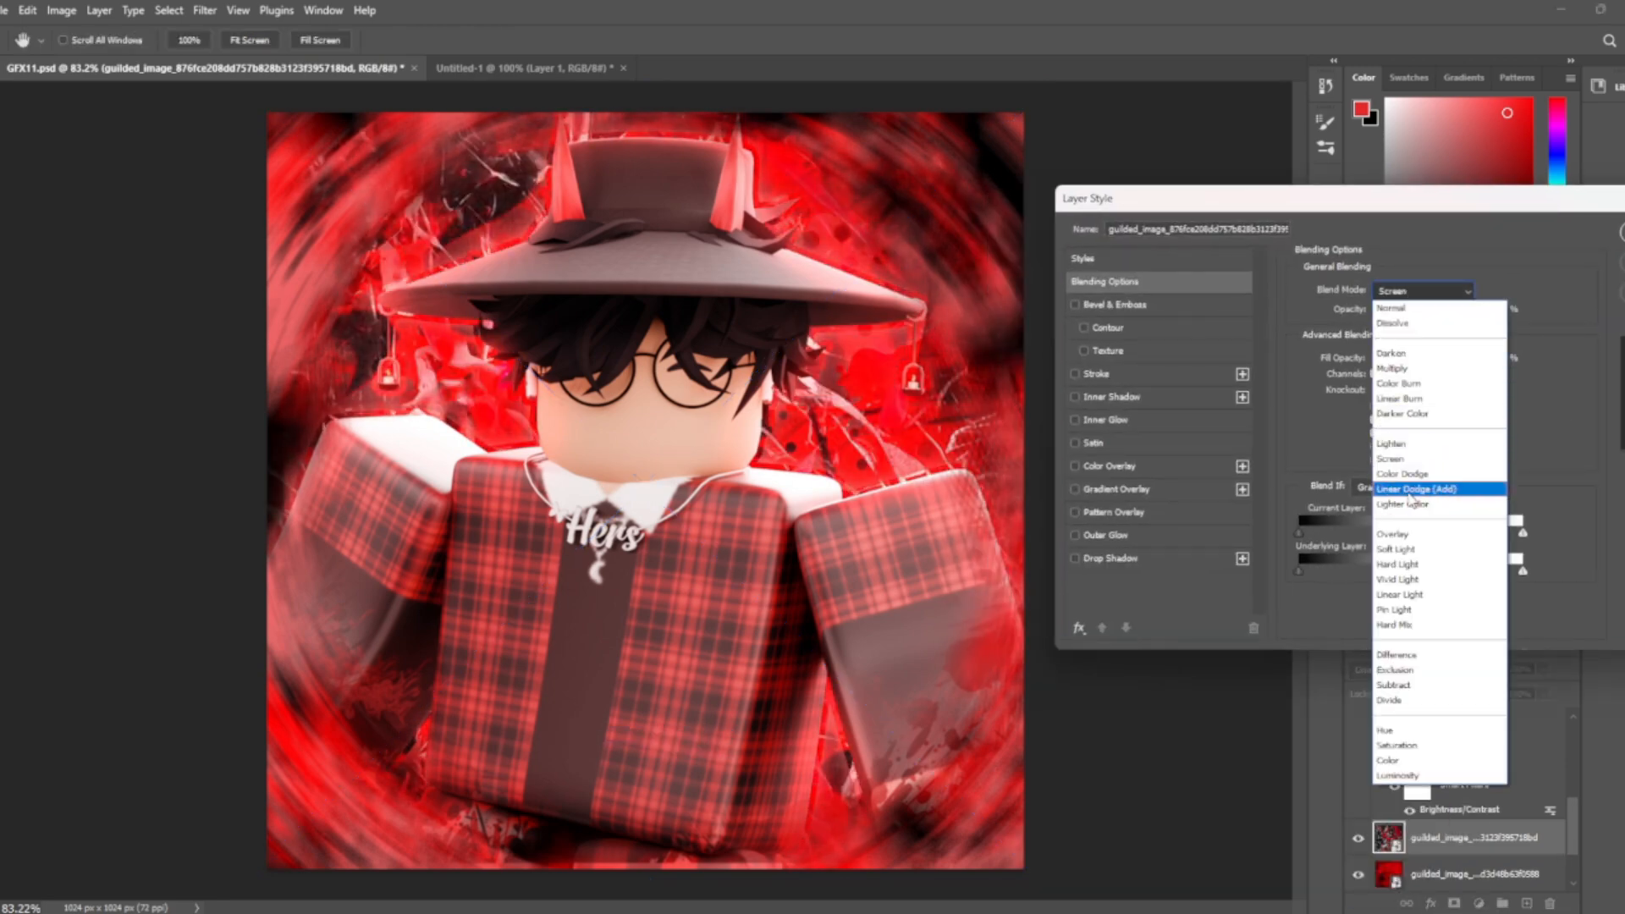
left_click(1407, 489)
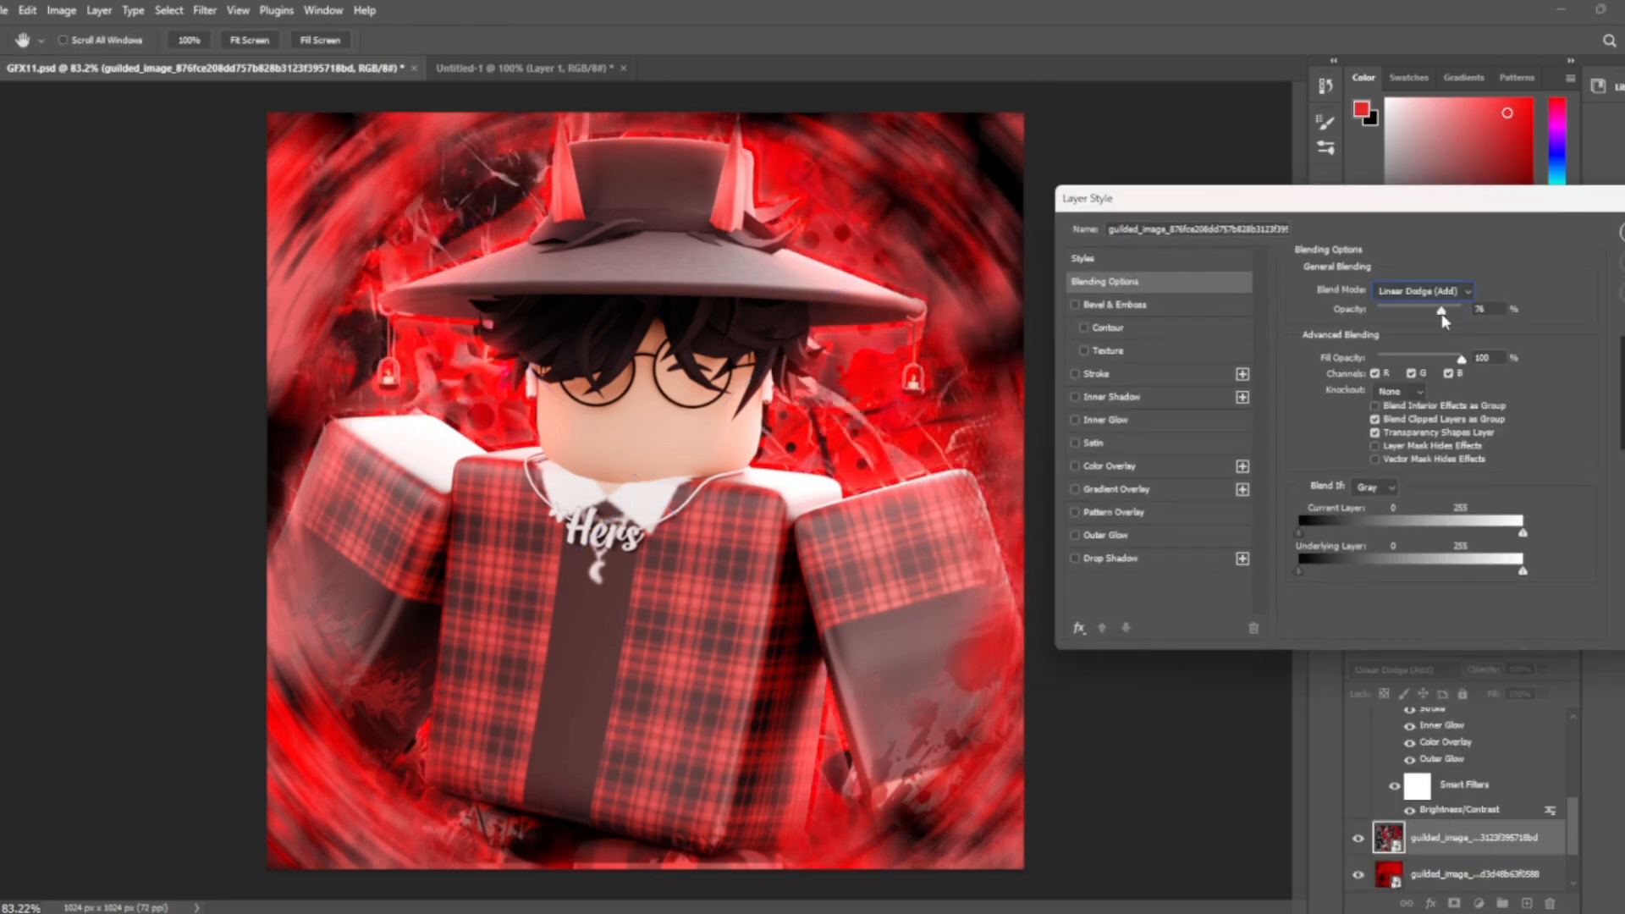
left_click(1422, 291)
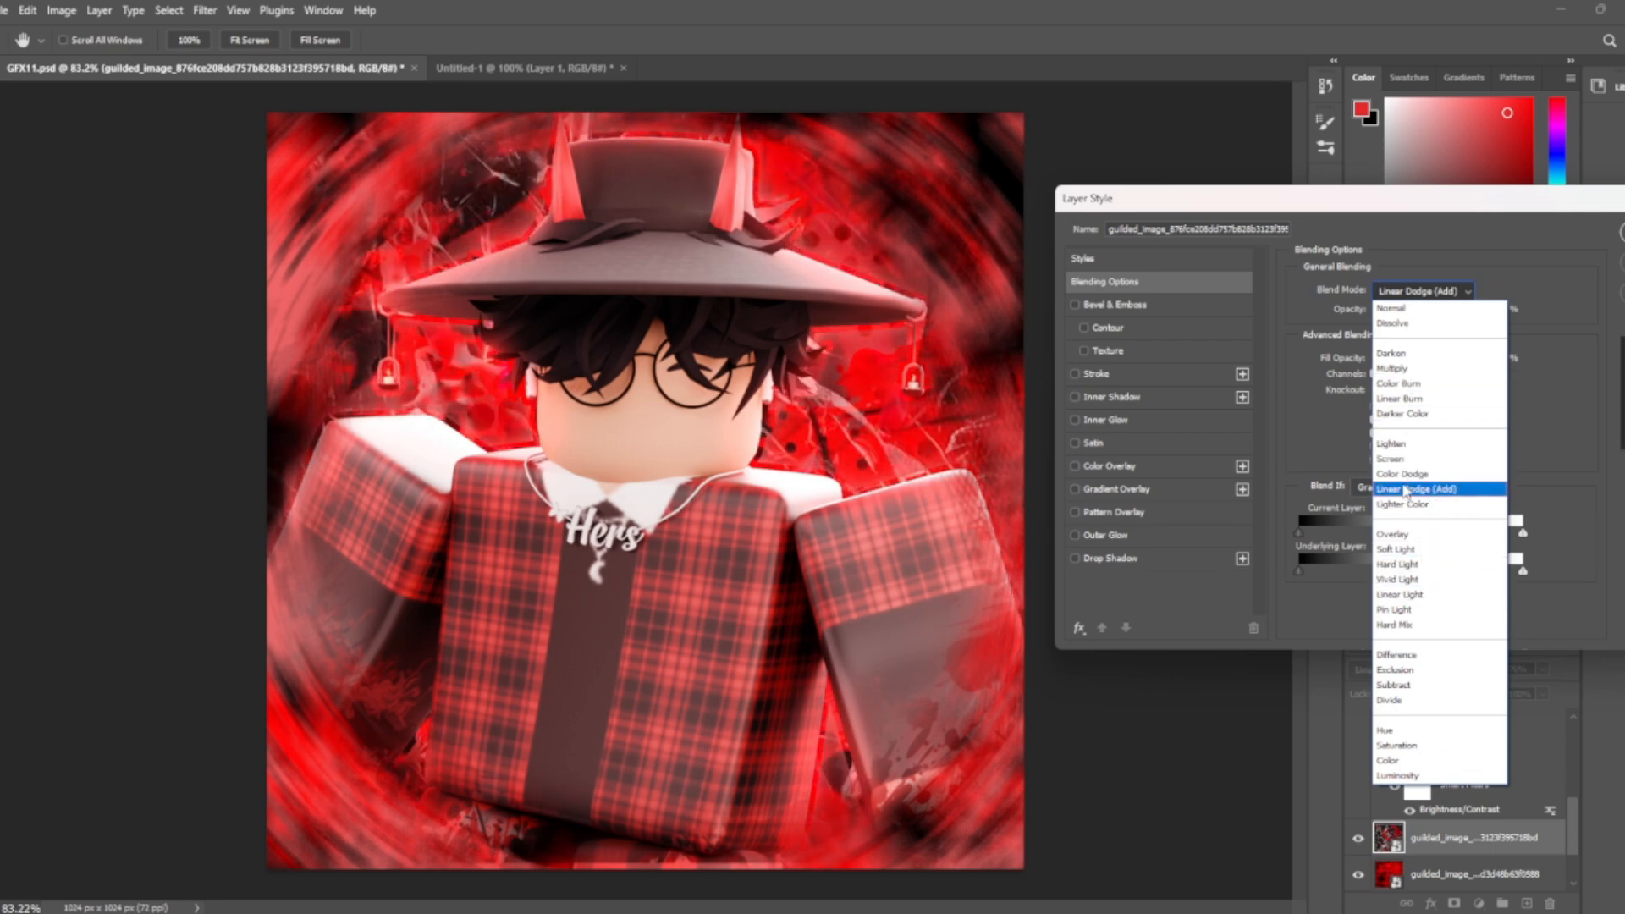
left_click(1392, 459)
key("Return")
Place another dark red texture image directly above the splatter texture
left_click_drag(1463, 889, 1449, 872)
right_click(1363, 851)
left_click(1543, 498)
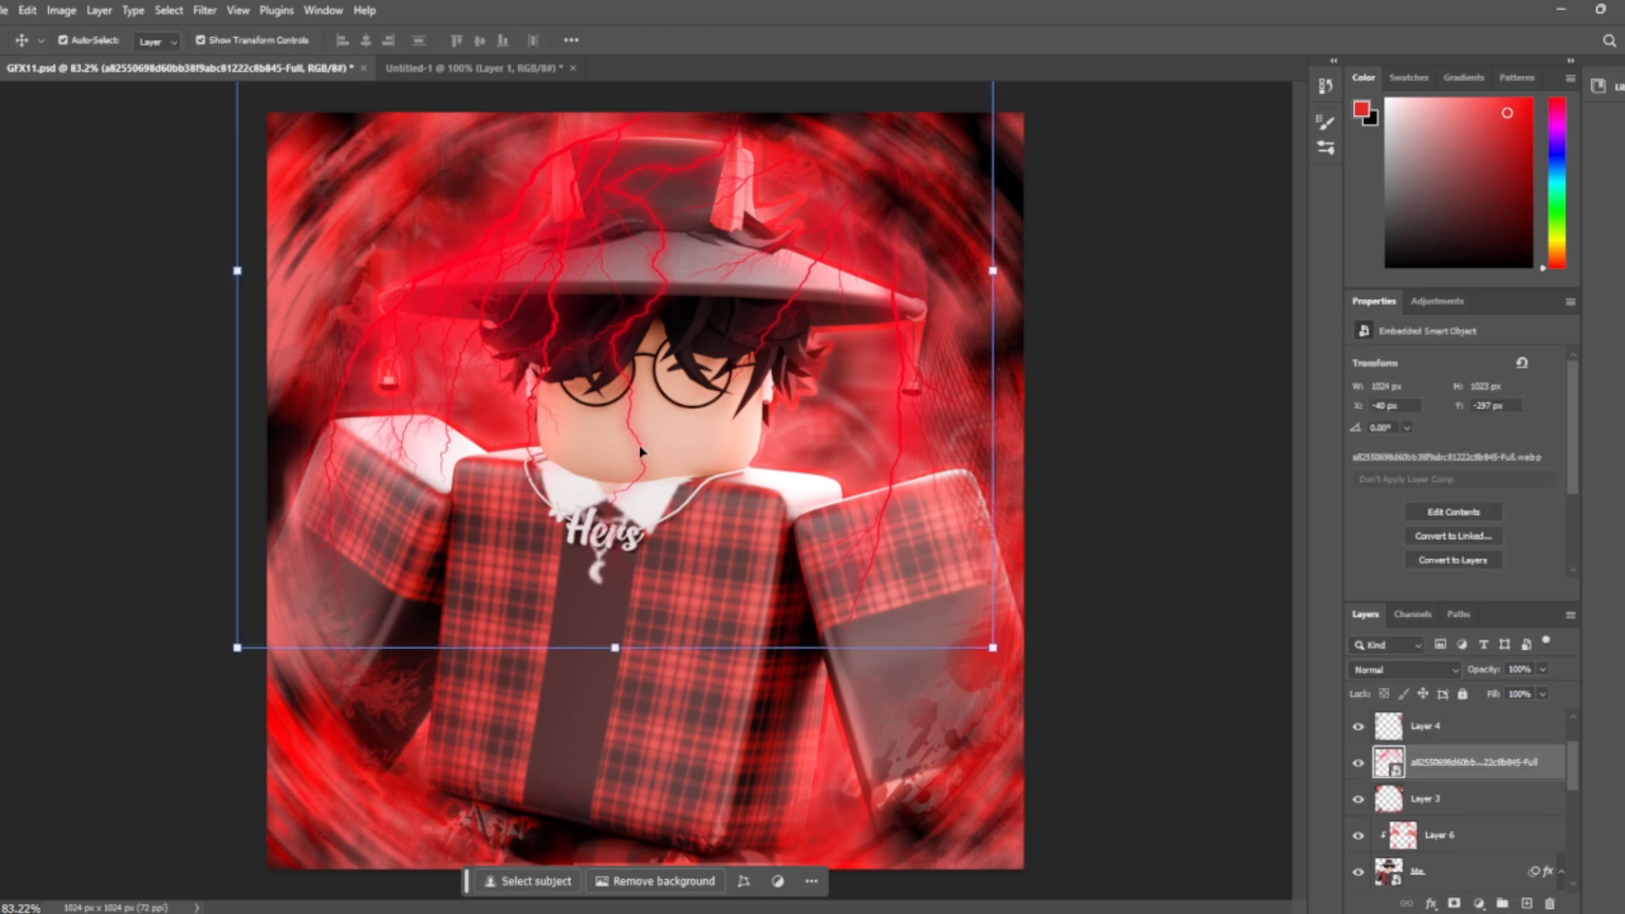
Position the red lightning image directly above Layer 6 and rasterize it
mouse_move(631, 279)
left_mouse_down()
mouse_move(664, 254)
mouse_move(631, 317)
mouse_move(624, 276)
left_mouse_up()
mouse_move(1475, 763)
left_mouse_down()
mouse_move(1474, 798)
mouse_move(1487, 668)
mouse_move(1484, 743)
left_mouse_up()
key("e")
left_click(1246, 771)
key("Return")
Erase the lightning covering the avatar's face and body with an enlarged eraser, undoing the last stroke
left_click(89, 41)
left_click_drag(140, 97, 164, 97)
left_click(694, 499)
mouse_move(693, 498)
left_mouse_down()
mouse_move(639, 646)
mouse_move(679, 711)
mouse_move(740, 653)
left_mouse_up()
mouse_move(670, 599)
left_mouse_down()
mouse_move(666, 630)
mouse_move(802, 640)
left_mouse_up()
left_click_drag(643, 195, 630, 246)
key("ctrl+z")
Shift the lightning layer about 127 px left and 68 px down
scroll(1458, 740, "up", 3)
left_click(1459, 740)
key("ctrl+t")
left_click_drag(640, 162, 545, 212)
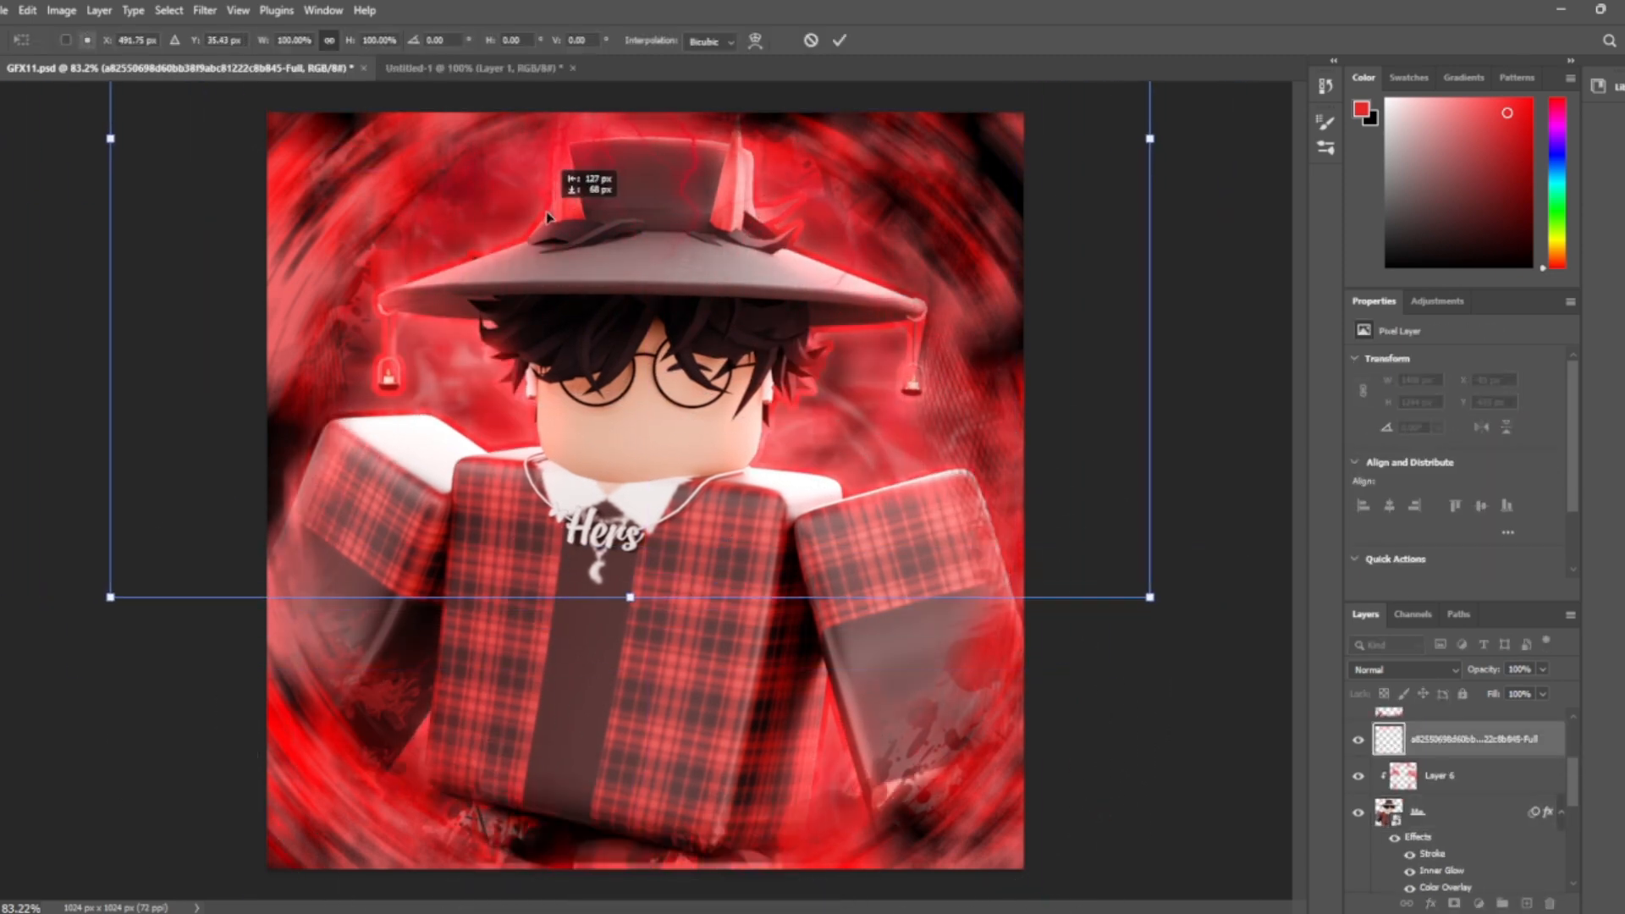
key("Return")
Place the halftone stars image above the red background textures with its blend mode set to Screen
left_click(1393, 667)
left_click(1377, 583)
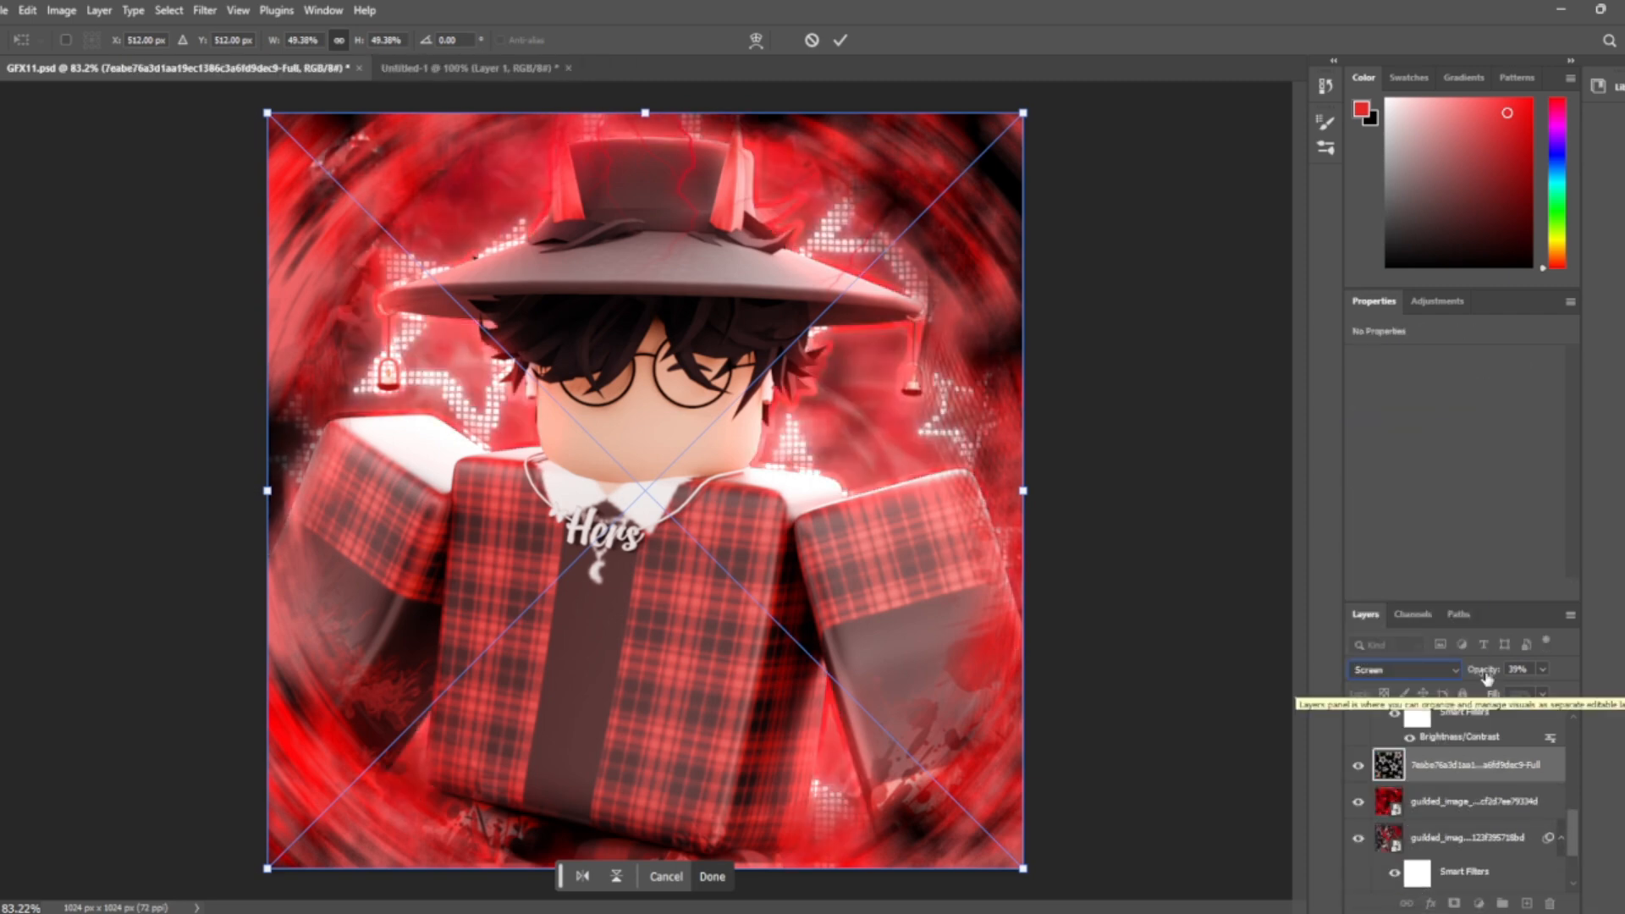
left_click(214, 9)
key("Return")
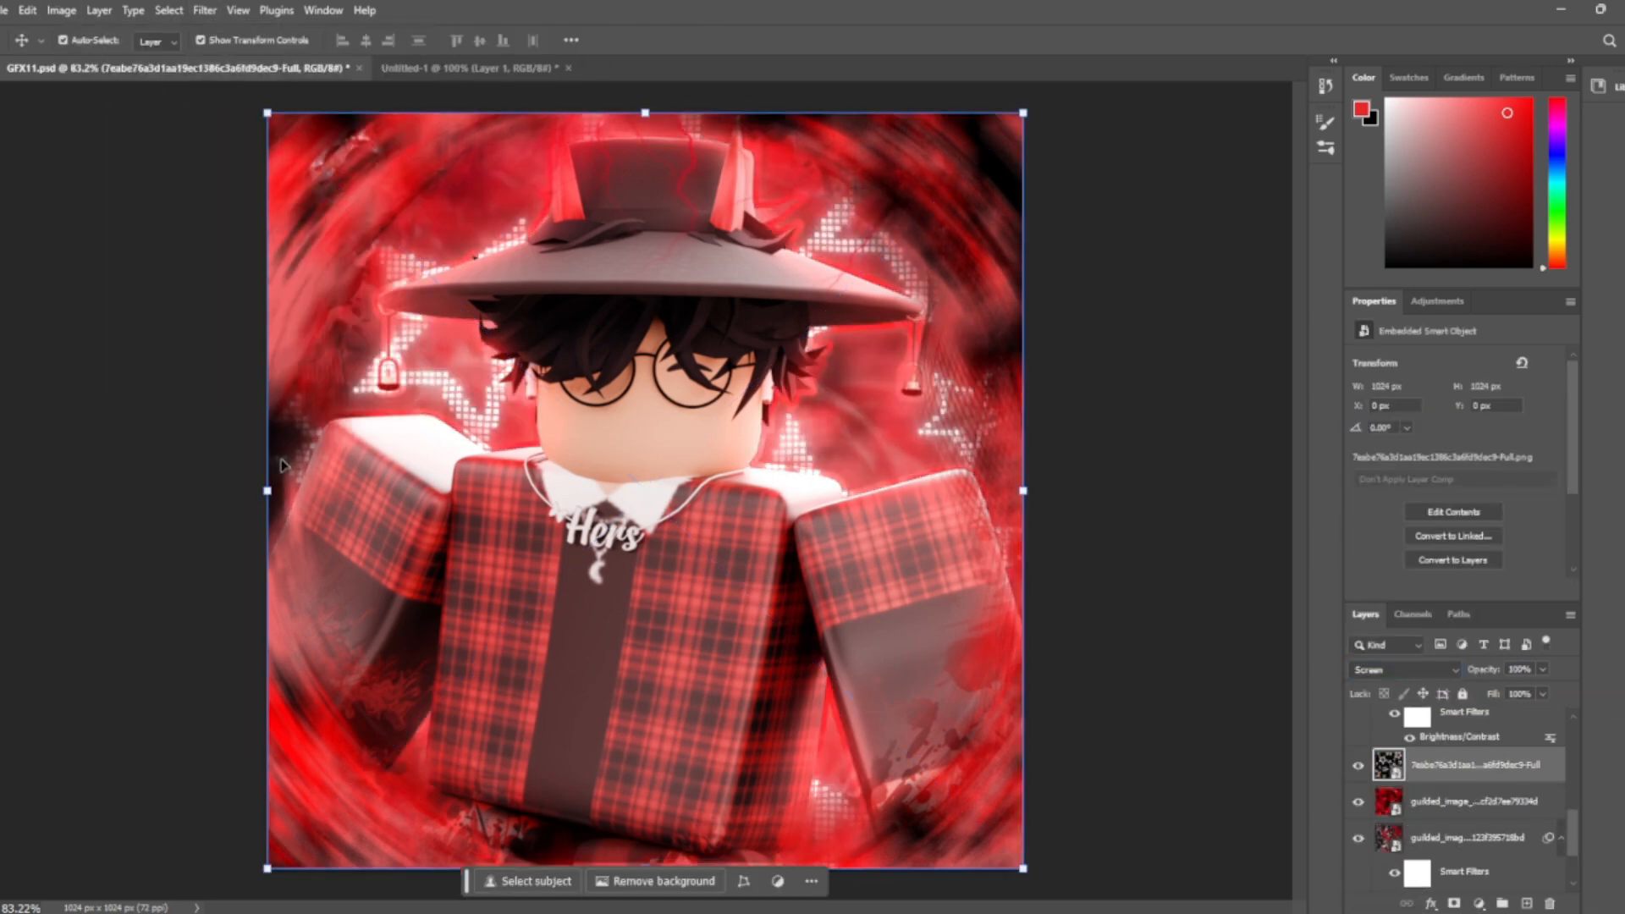
Resize the halftone stars image to 999 px wide and shift it so the stars surround the avatar
left_click_drag(268, 491, 330, 491)
left_click_drag(1023, 491, 993, 494)
left_click_drag(662, 159, 662, 87)
left_click_drag(662, 822, 665, 826)
key("Return")
Apply a Motion Blur to the halftone stars layer at 0° with a distance of 24 pixels
left_click(206, 11)
mouse_move(254, 272)
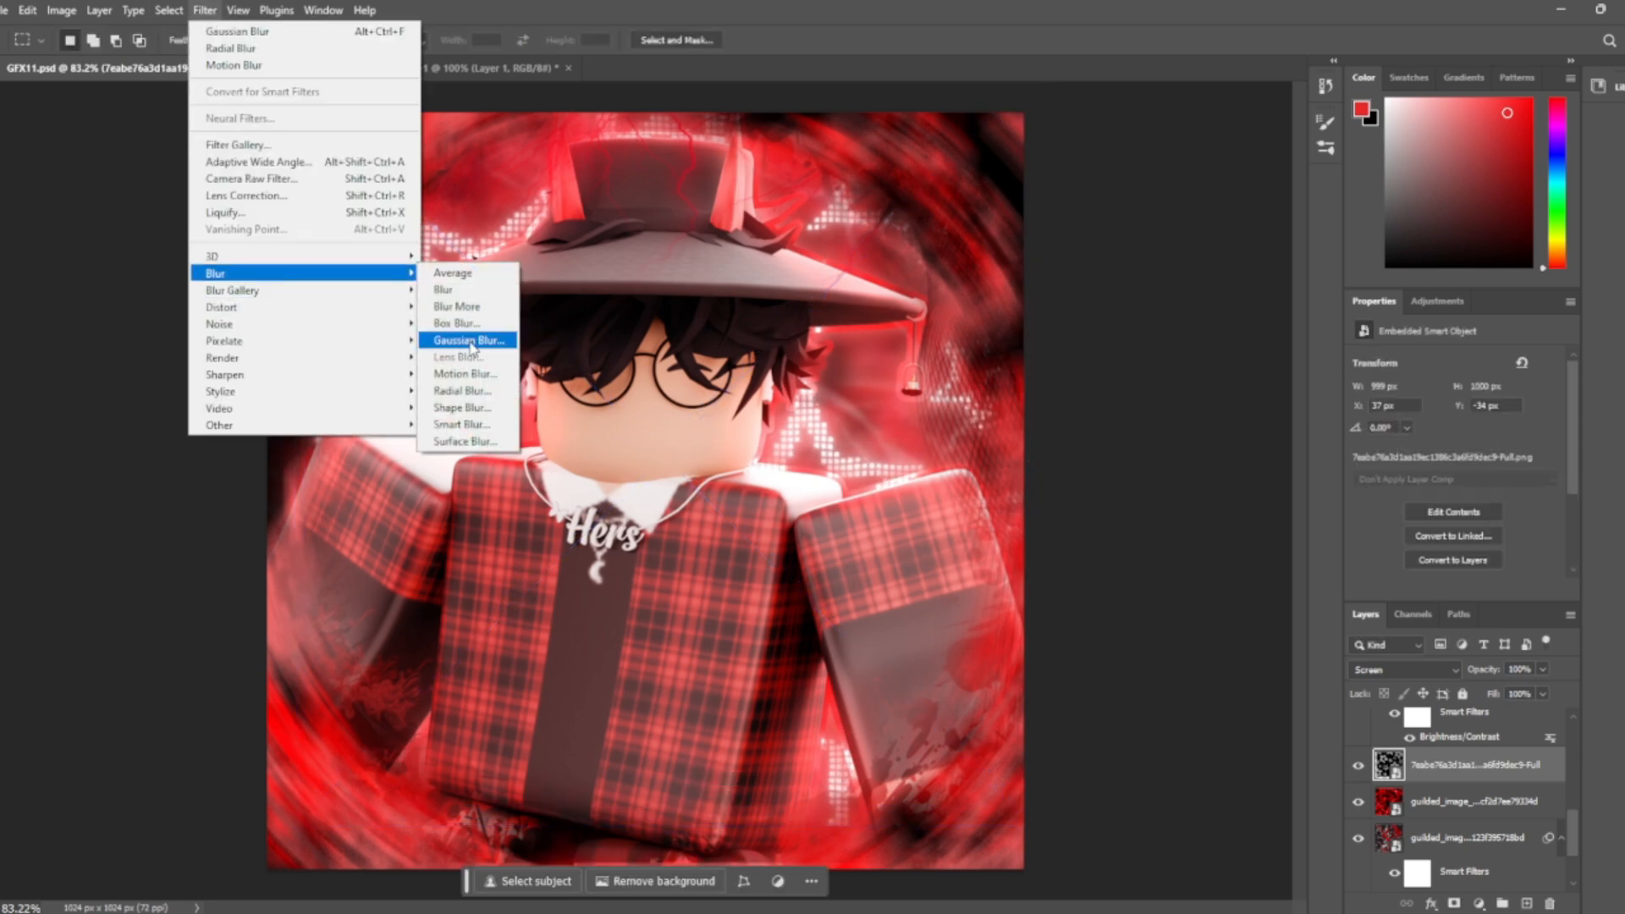
left_click(462, 373)
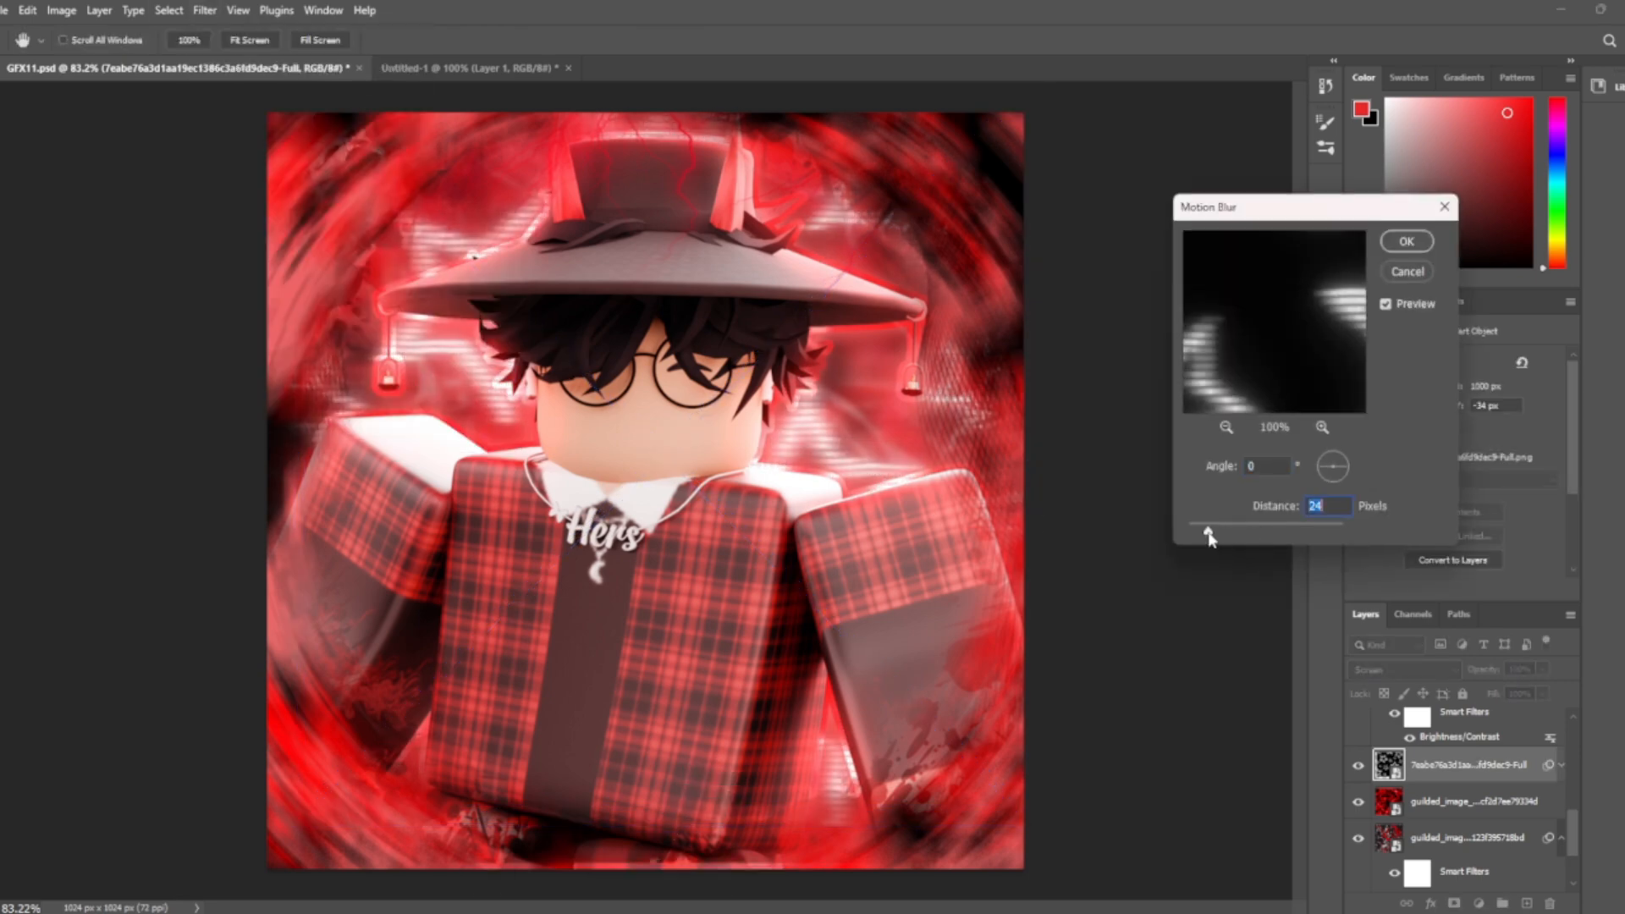
left_click(1406, 241)
Enlarge the newly placed overlay image to about 155%, offset it over the canvas, and set it to Screen at 56% opacity
left_click_drag(645, 773, 645, 912)
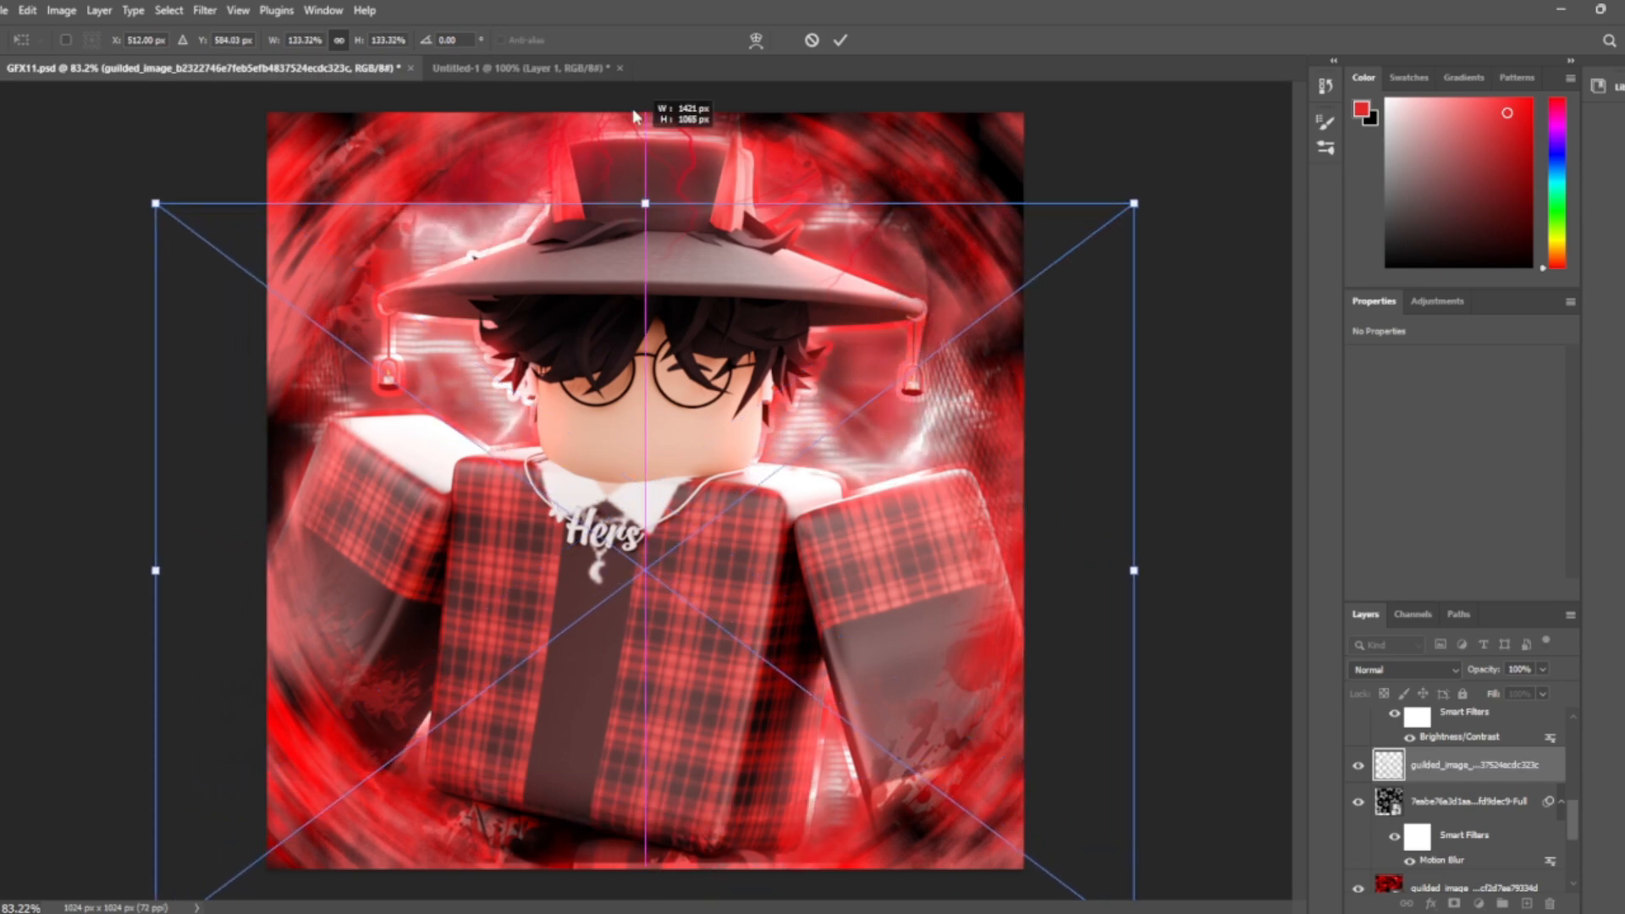
left_click_drag(645, 206, 645, 1)
left_click_drag(877, 348, 752, 403)
left_click(1409, 670)
left_click(1405, 581)
left_click_drag(1474, 674, 1454, 675)
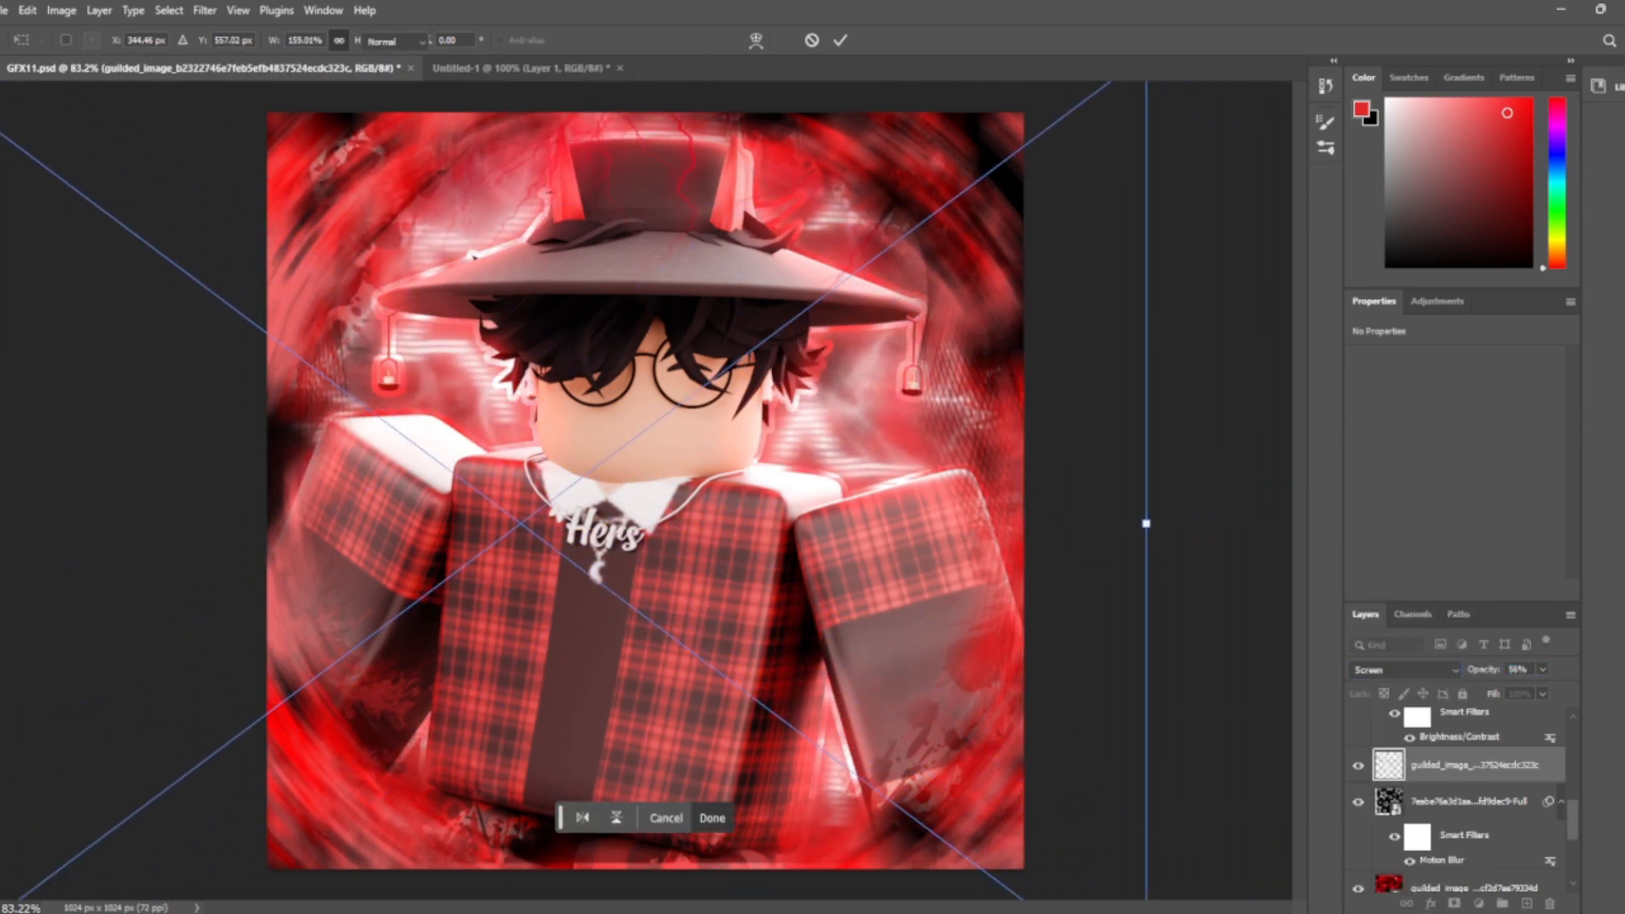
key("Return")
Place the white grid image above the overlay layer and set it to Screen with reduced opacity
key("ctrl+v")
left_click(1406, 670)
left_click(1381, 582)
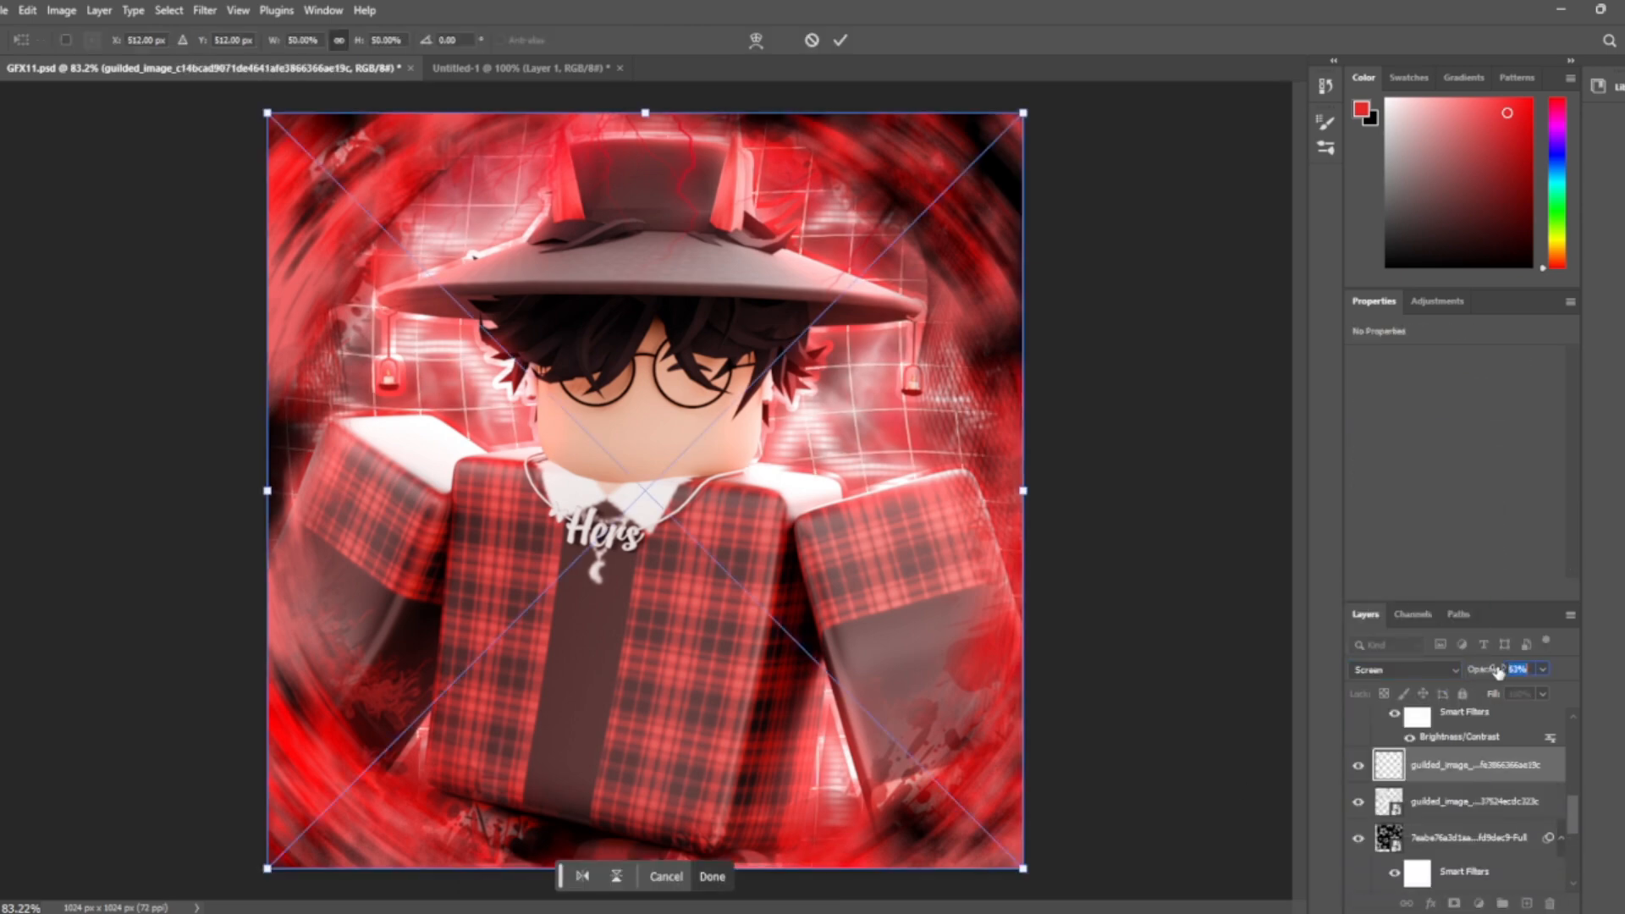
key("Return")
Apply a 24-pixel Motion Blur at 0° to the white grid layer
left_click(205, 11)
mouse_move(237, 265)
left_click(461, 389)
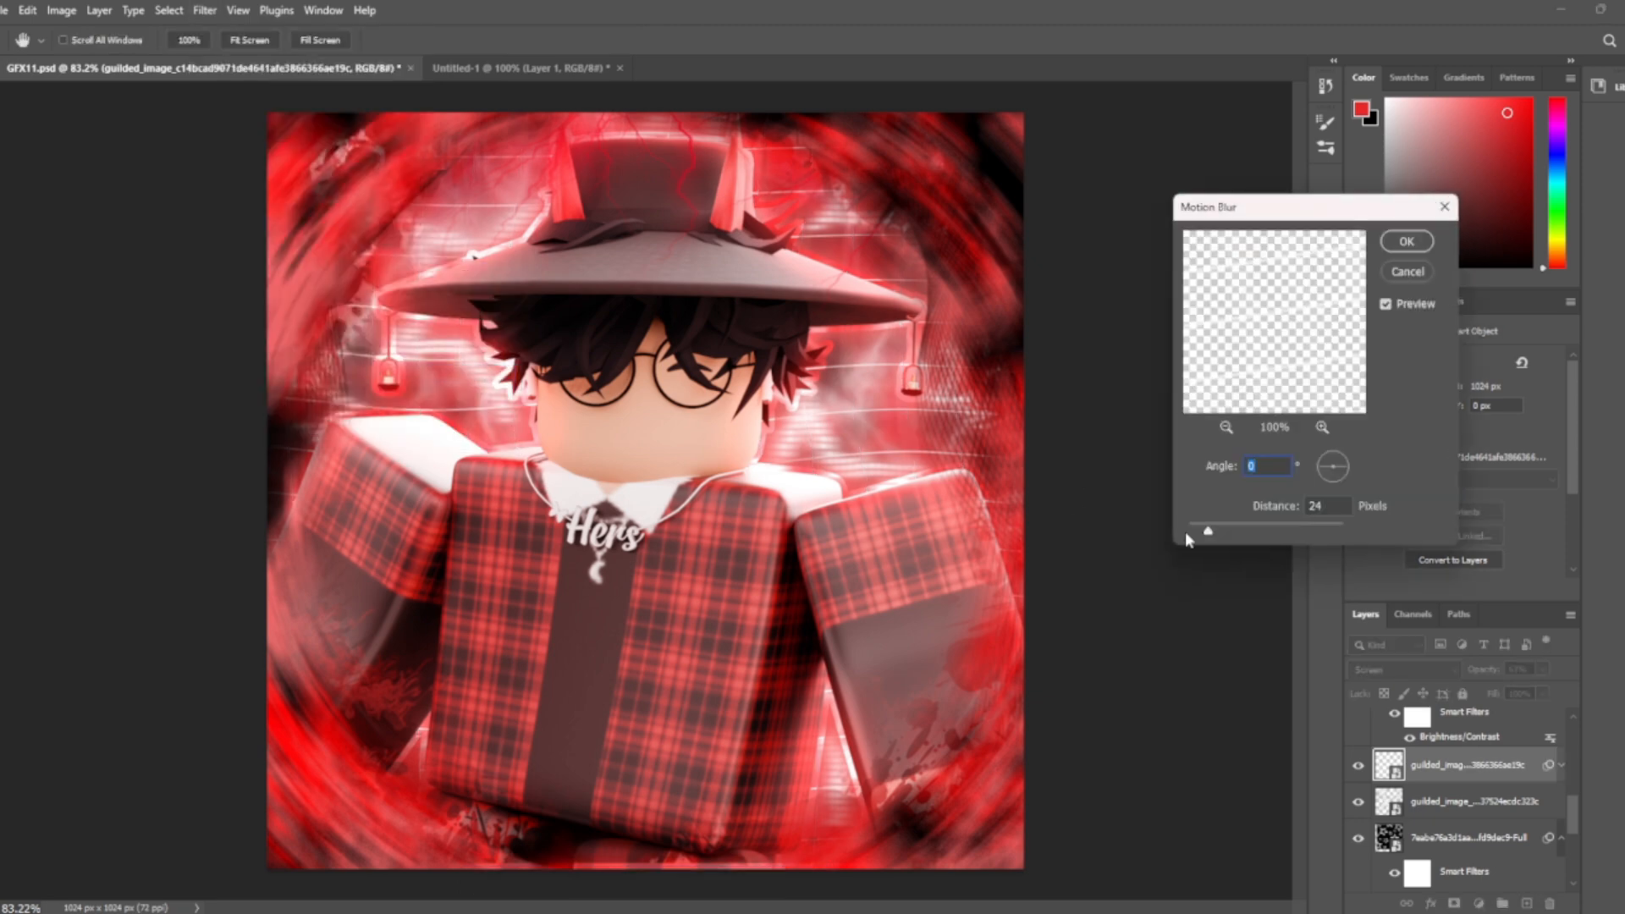
key("Return")
Fine-tune the opacity of the overlay layers behind the avatar, setting the blurred grid layer to 50%
left_click(1473, 852)
left_click(1471, 674)
left_click_drag(1471, 674, 1468, 674)
scroll(1482, 787, "down", 3)
left_click(1481, 744)
scroll(1469, 762, "up", 3)
left_click(1470, 765)
left_click(1483, 676)
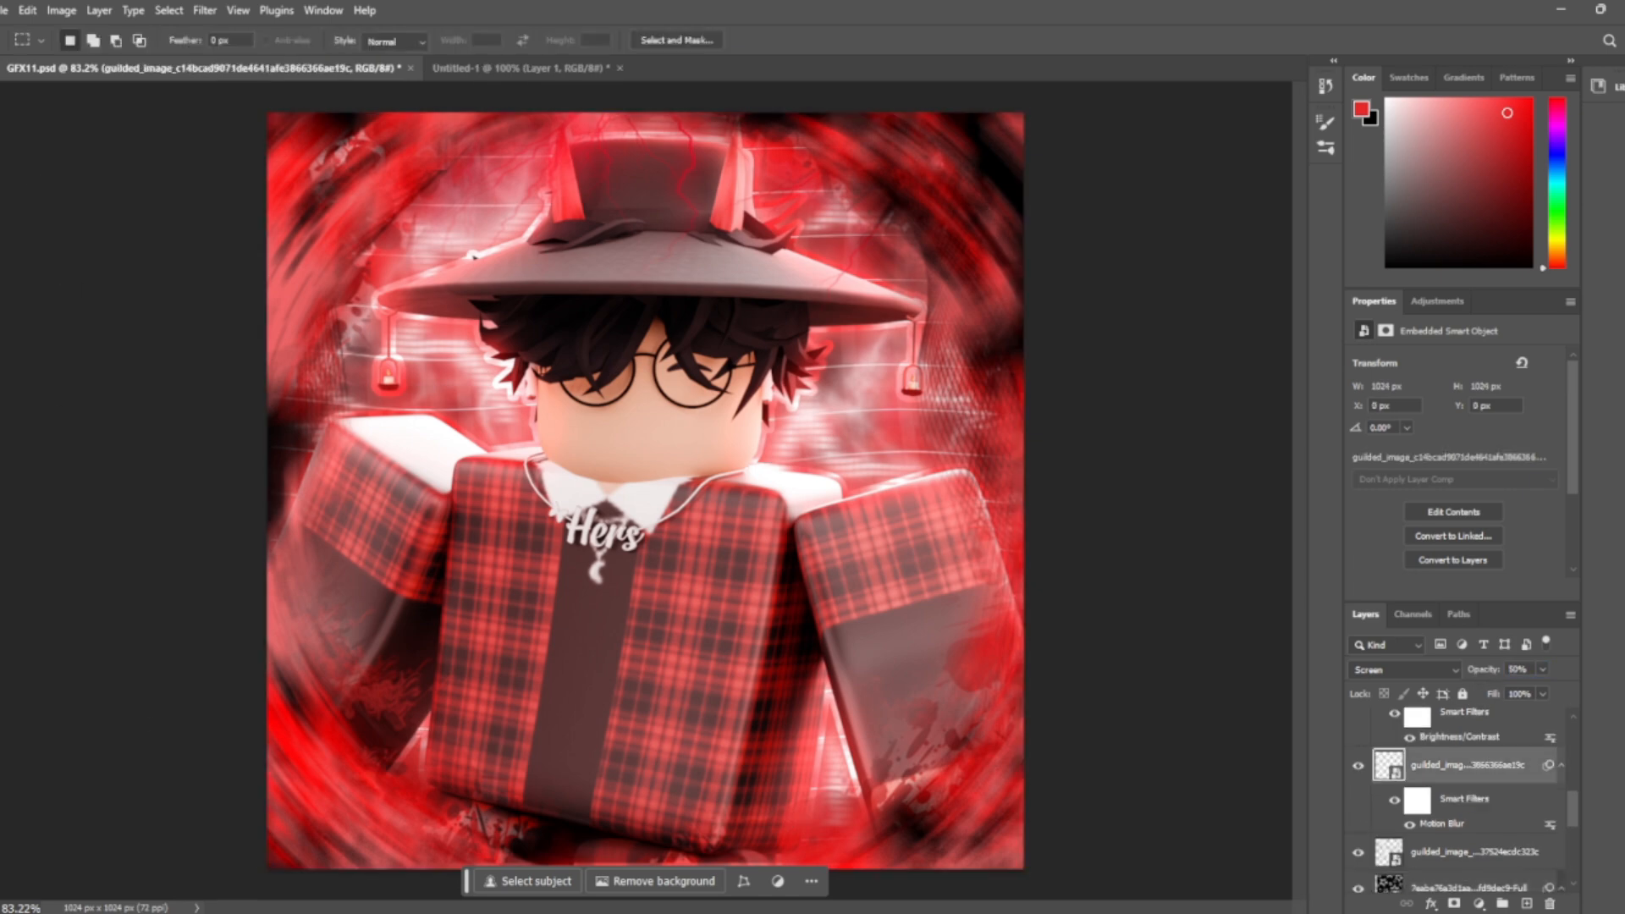
Place the square frame image at the top of the layer stack and enlarge it to cover the whole canvas
key("ctrl+v")
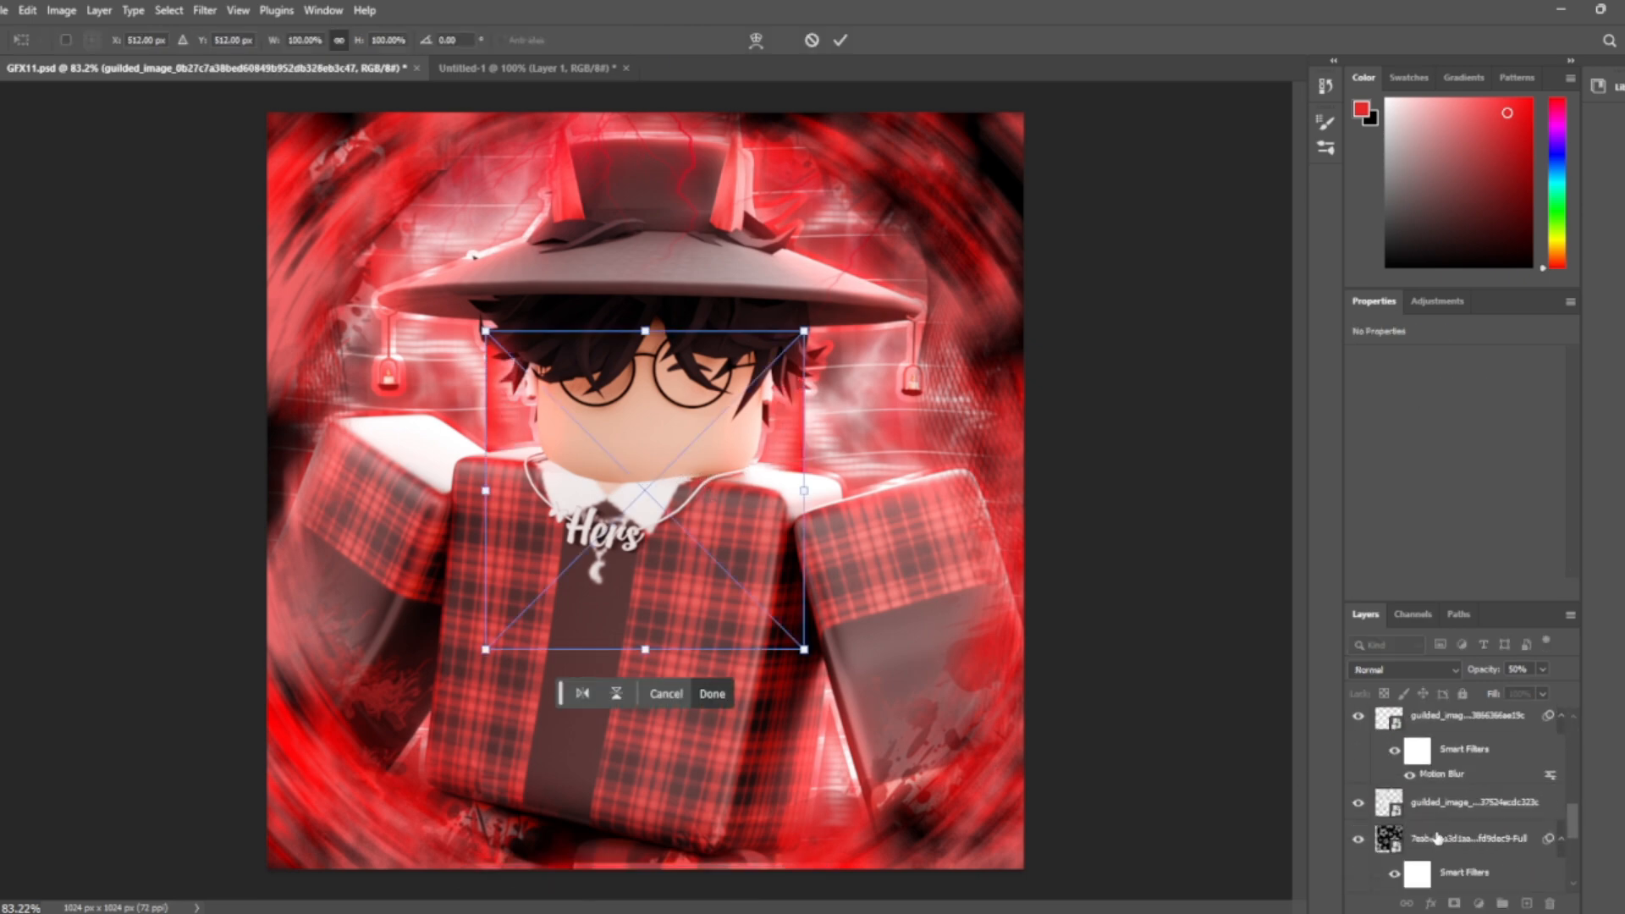
key("Return")
key("ctrl+t")
left_click_drag(804, 330, 1024, 111)
left_click_drag(485, 649, 263, 872)
Centre the frame image slightly beyond the canvas edges at about 249% scale and lower it to 29% opacity in Normal mode
left_click(1325, 319)
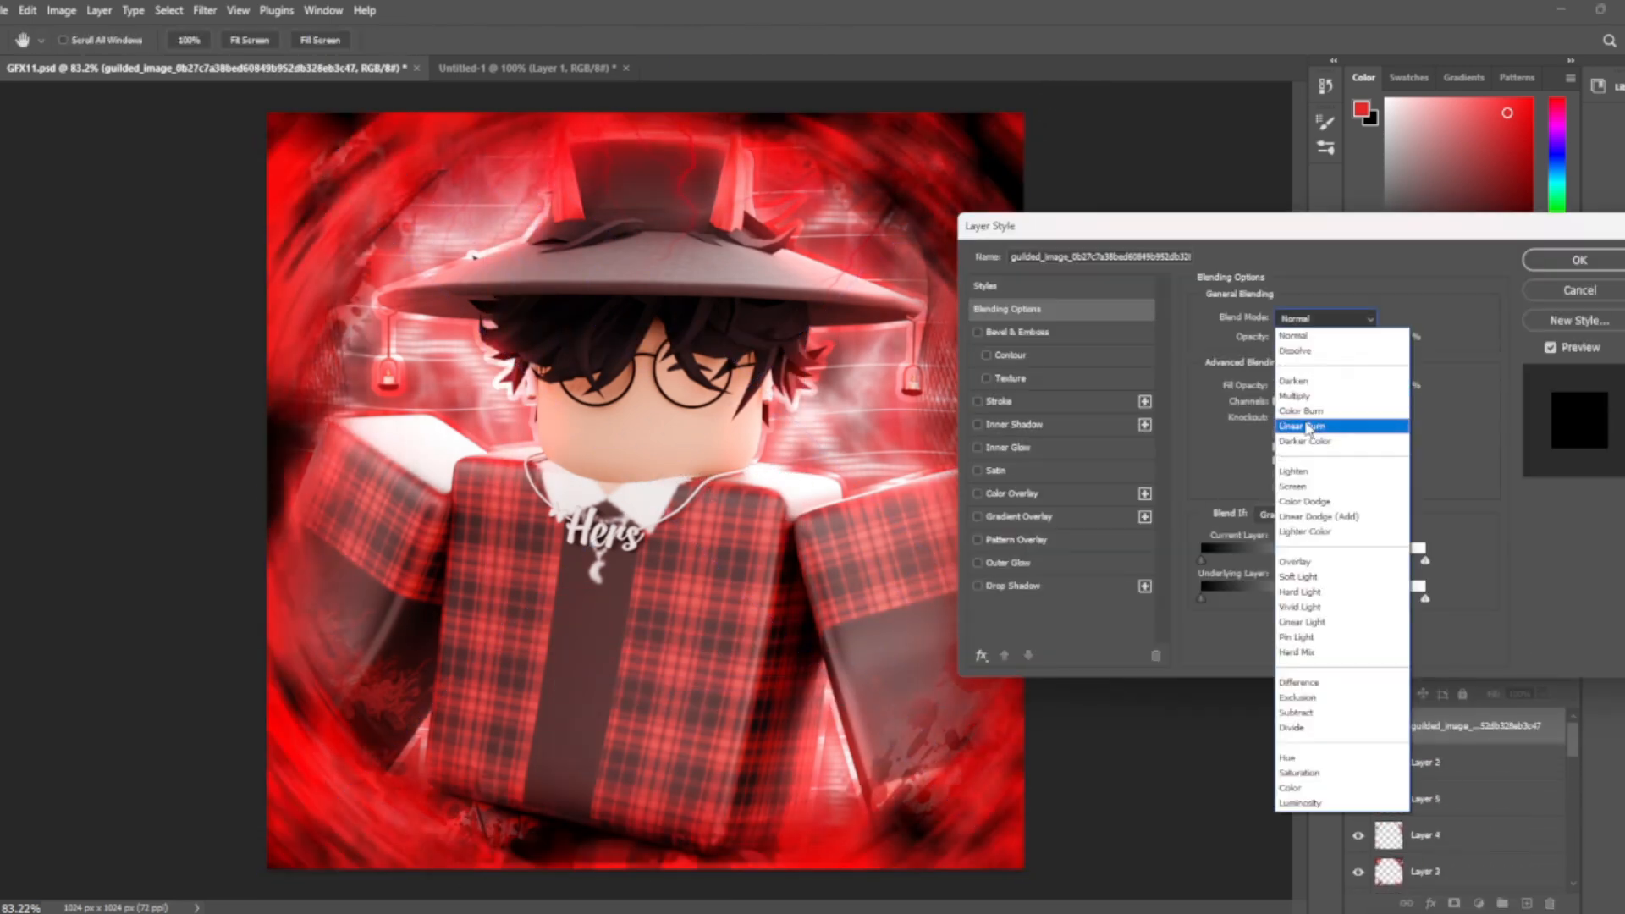
left_click(1346, 320)
left_click_drag(1356, 344, 1306, 344)
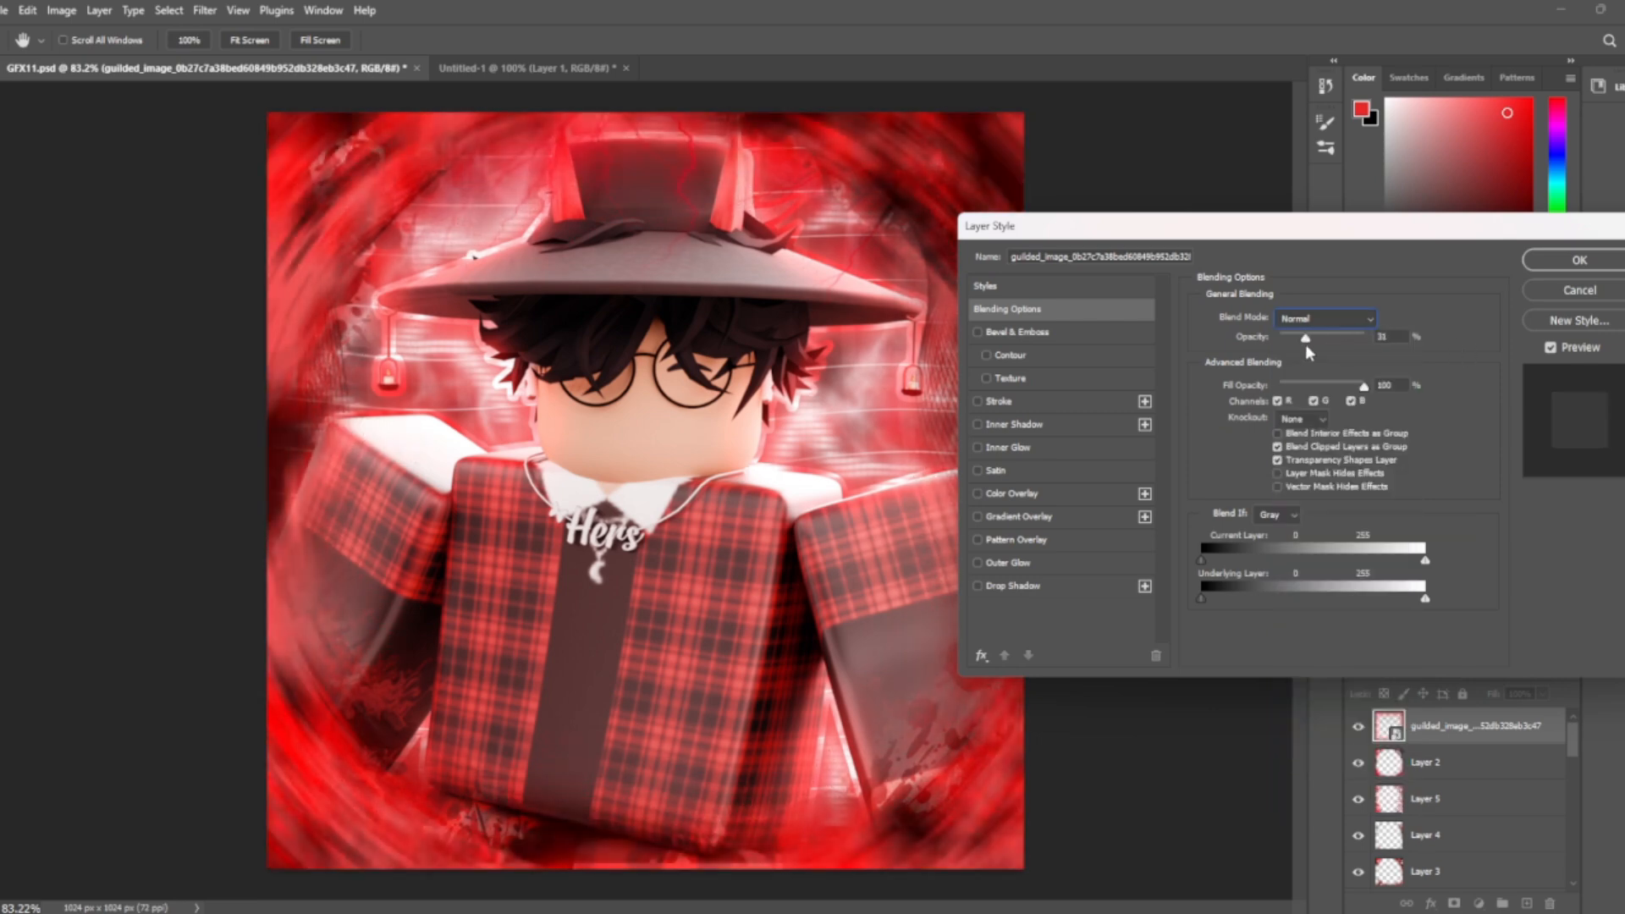
left_click(1580, 260)
key("ctrl+t")
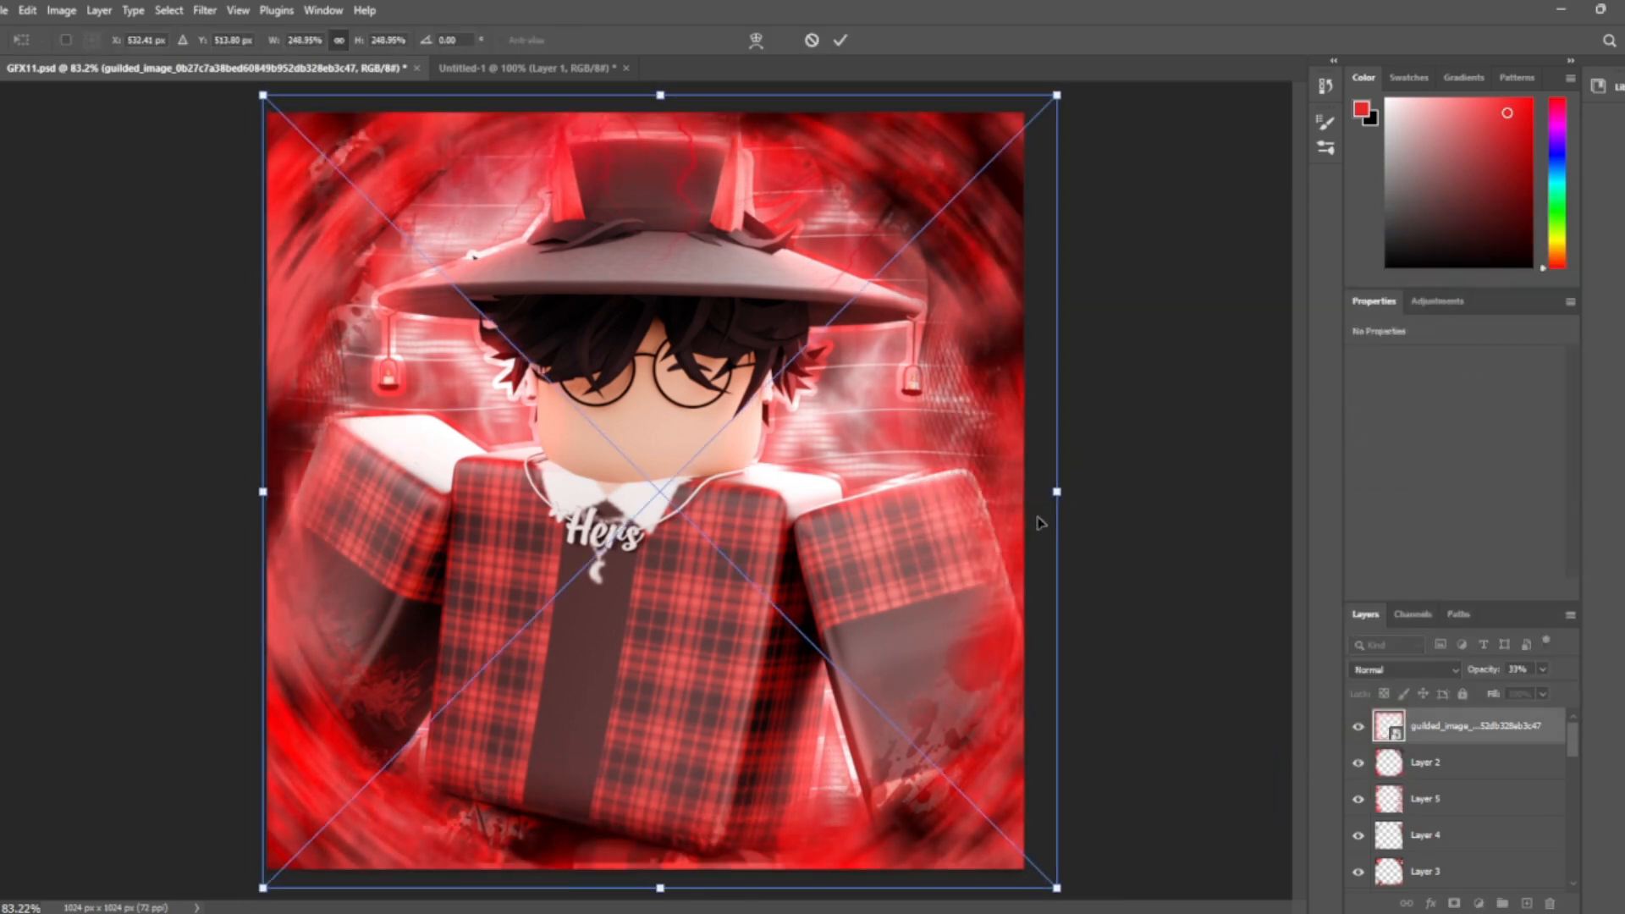
left_click_drag(1023, 519, 1025, 524)
left_click_drag(1490, 670, 1473, 673)
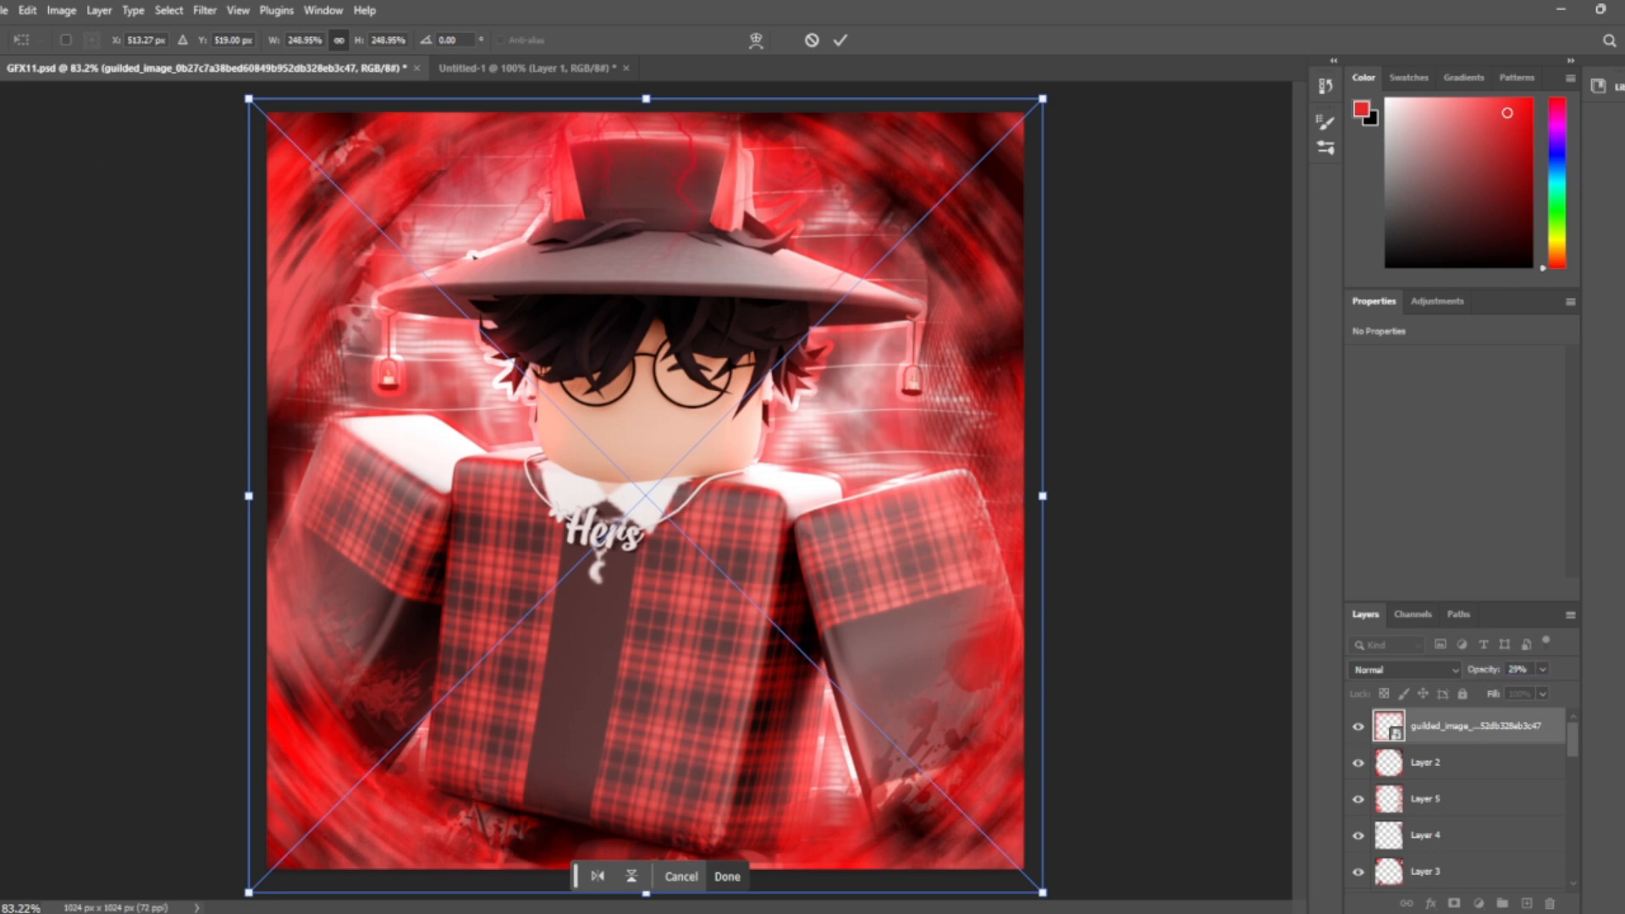
key("Return")
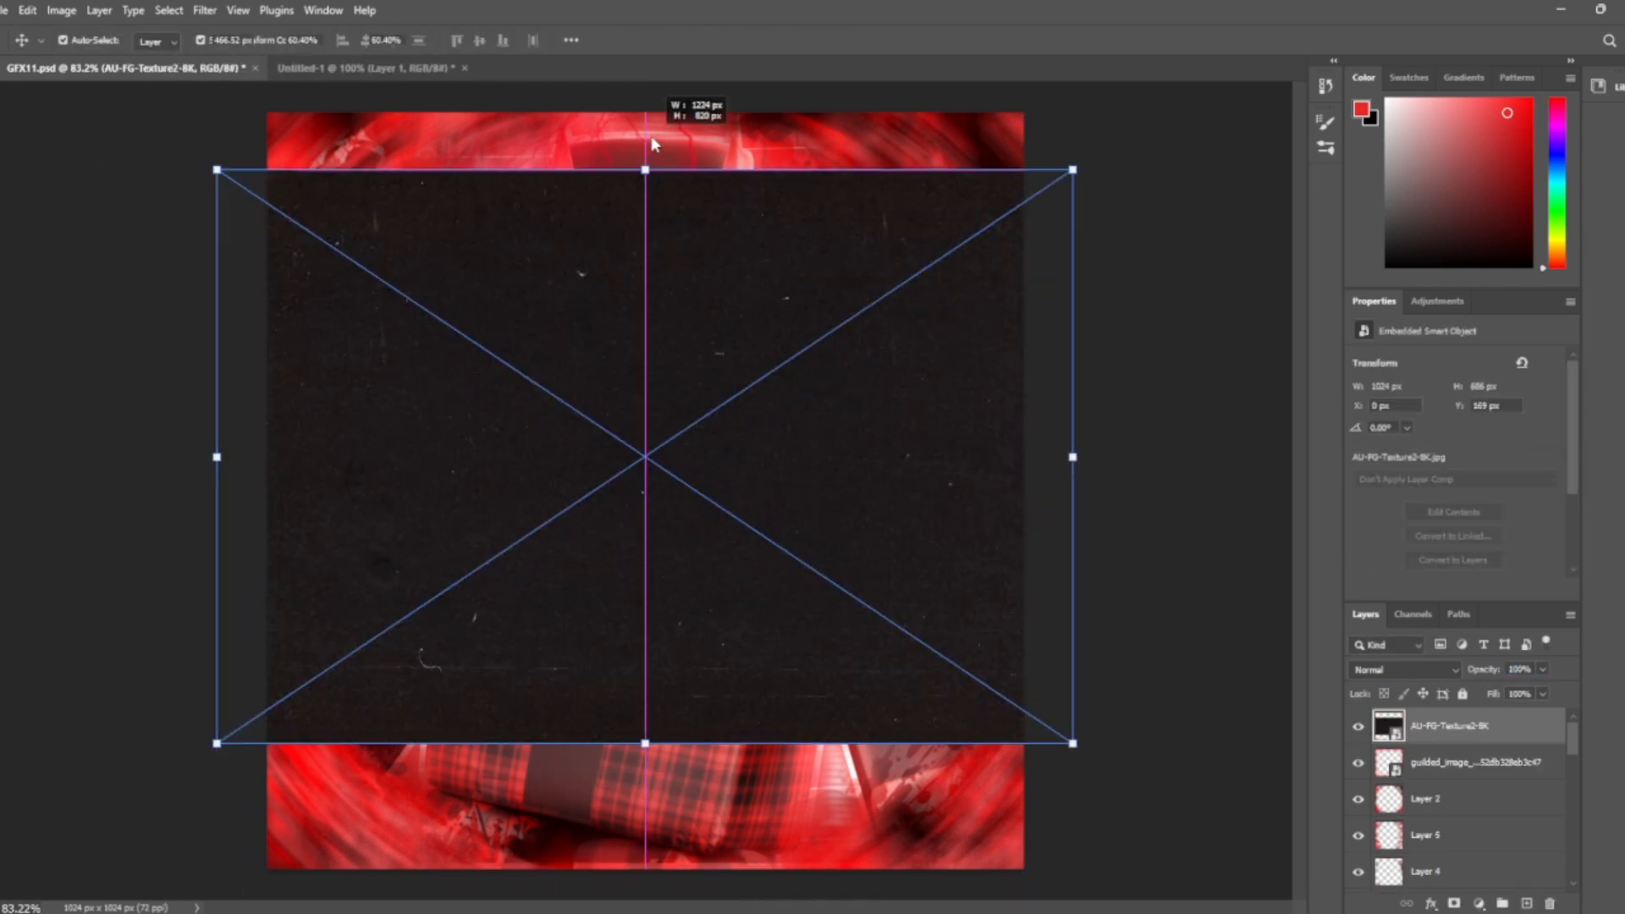
Enlarge the AU-FG-Texture2-8K texture to about 80% so it covers the canvas and change its blend mode to reveal the artwork
left_click_drag(646, 762, 646, 868)
left_click(1422, 673)
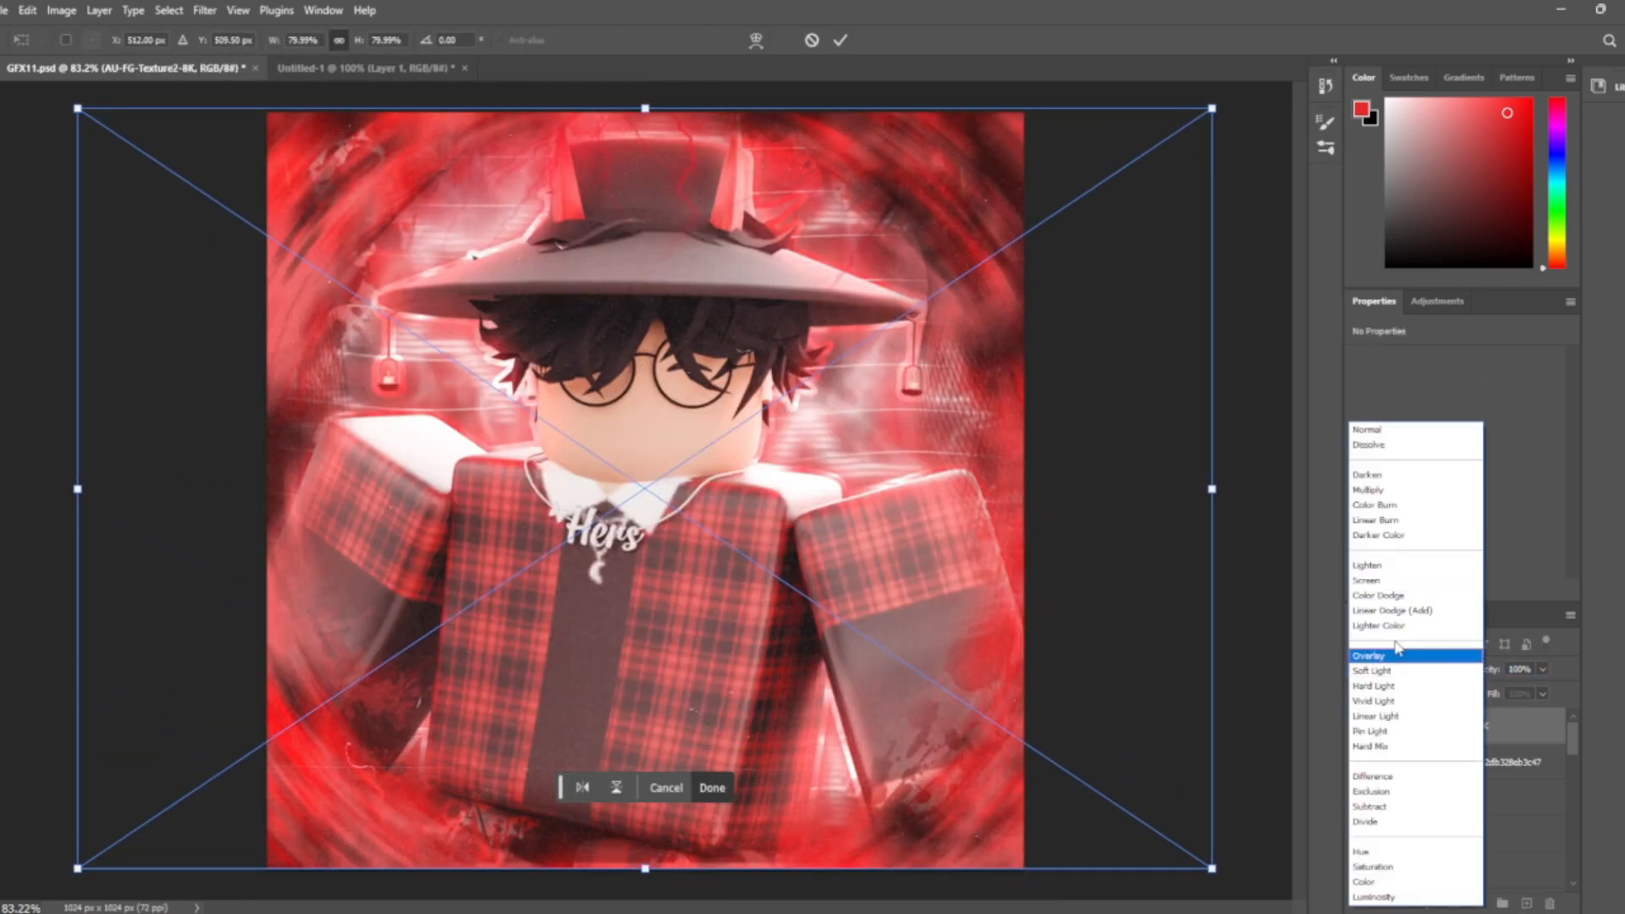
left_click(1392, 668)
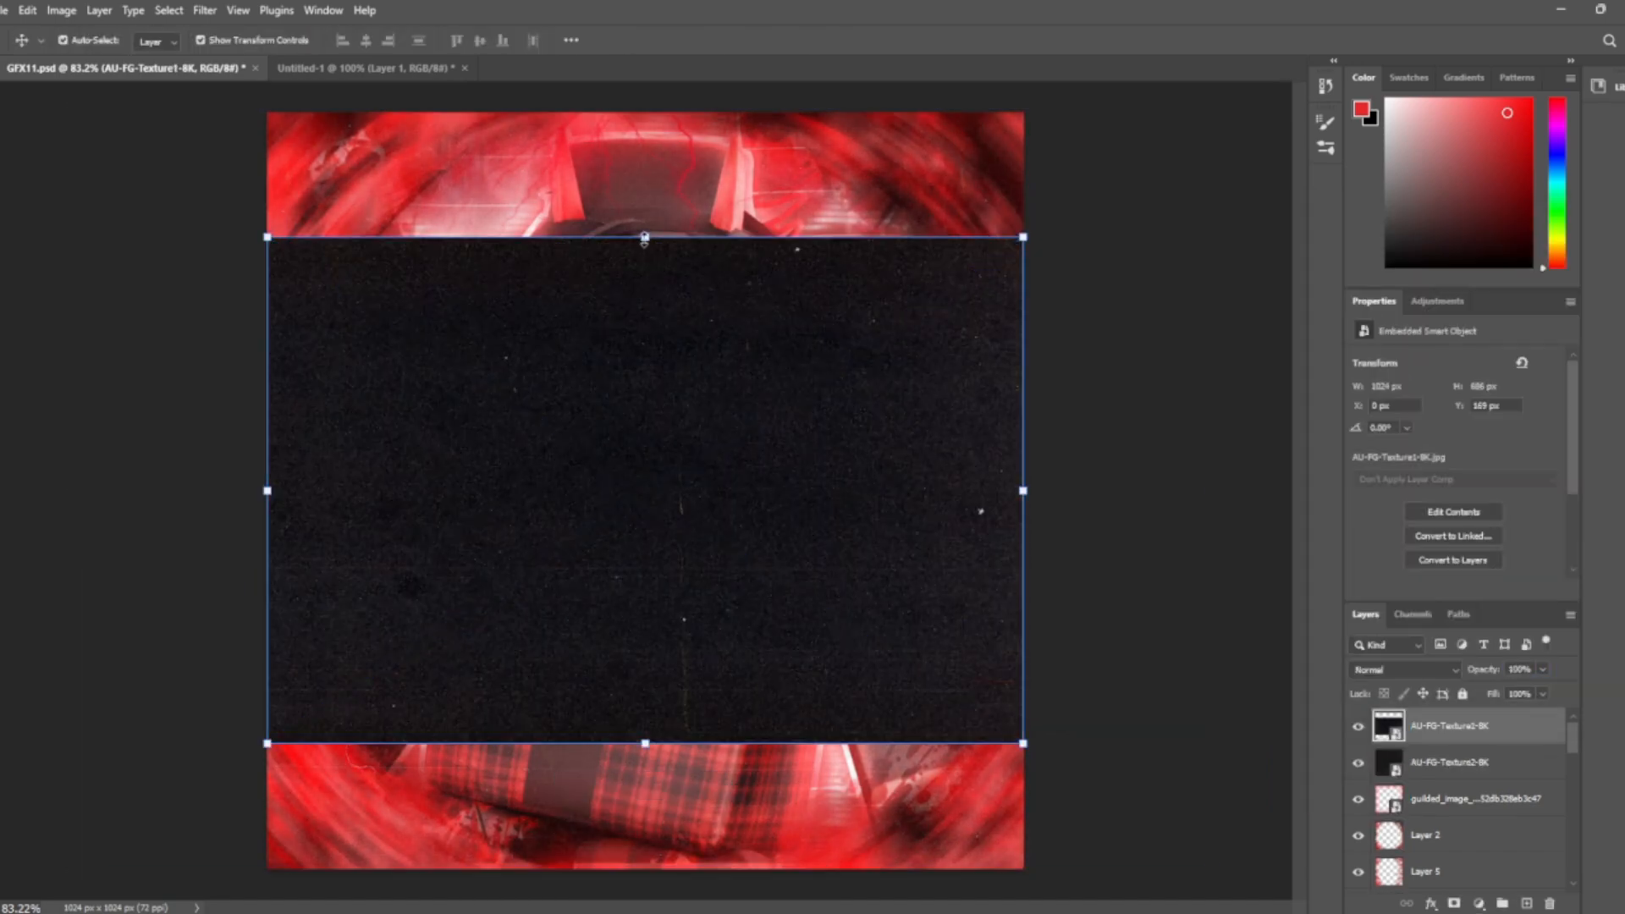
Enlarge the AU-FG-Texture1-8K texture to fill the canvas and set it to Screen at 74% opacity
left_click_drag(644, 240, 645, 110, "alt")
key("Return")
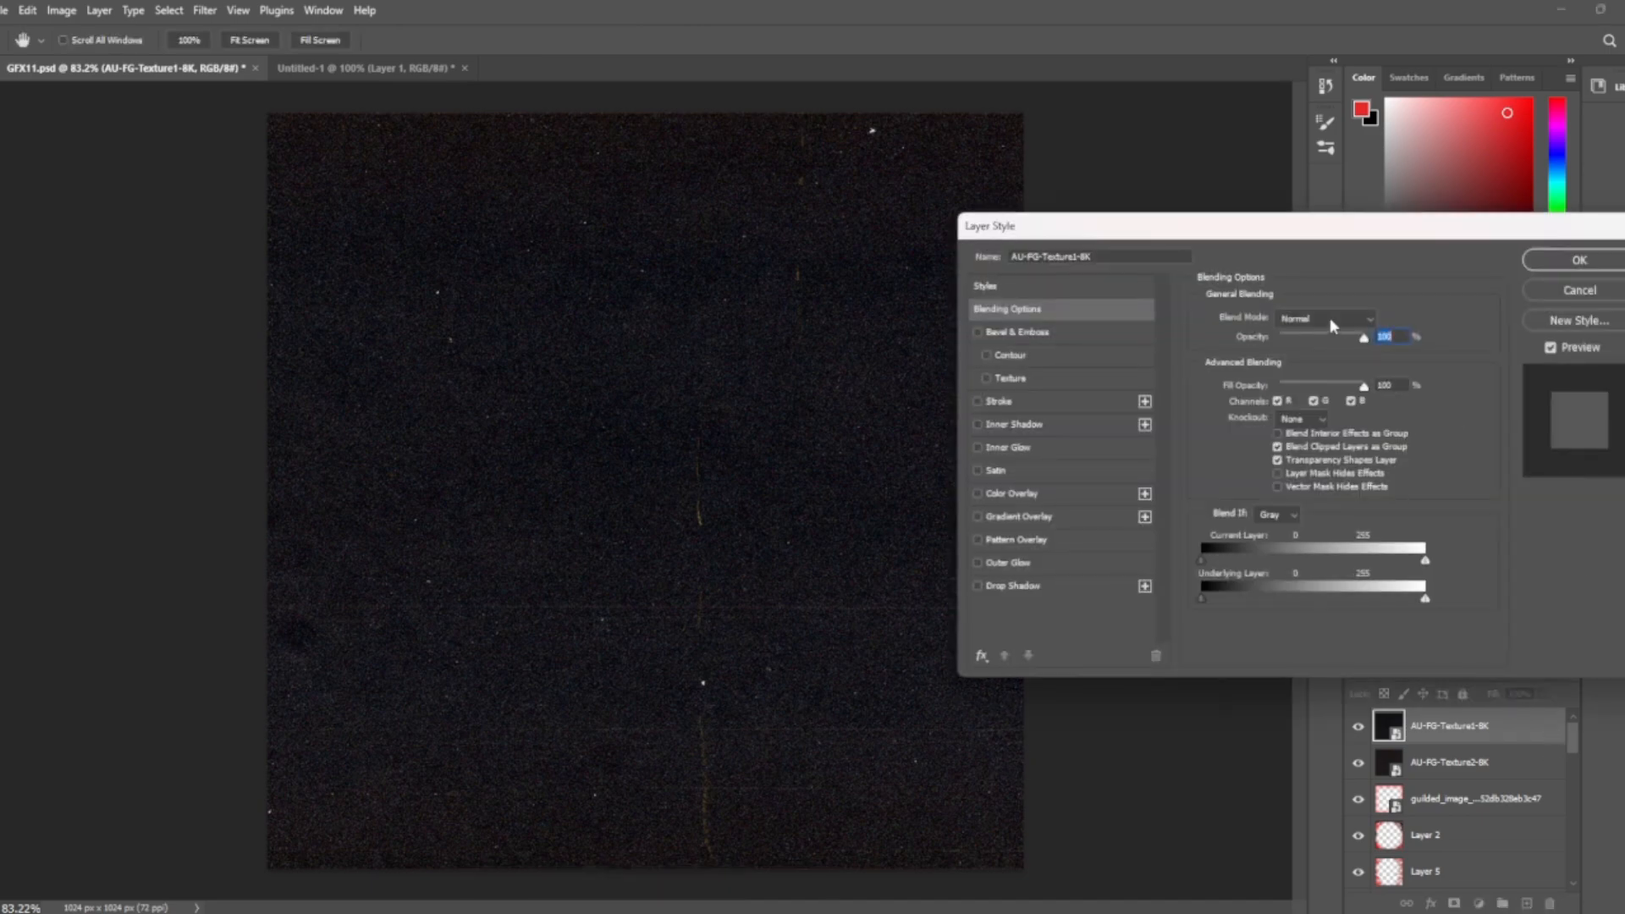
left_click(1329, 318)
left_click(1304, 468)
left_click_drag(1364, 338, 1318, 343)
left_click(1580, 260)
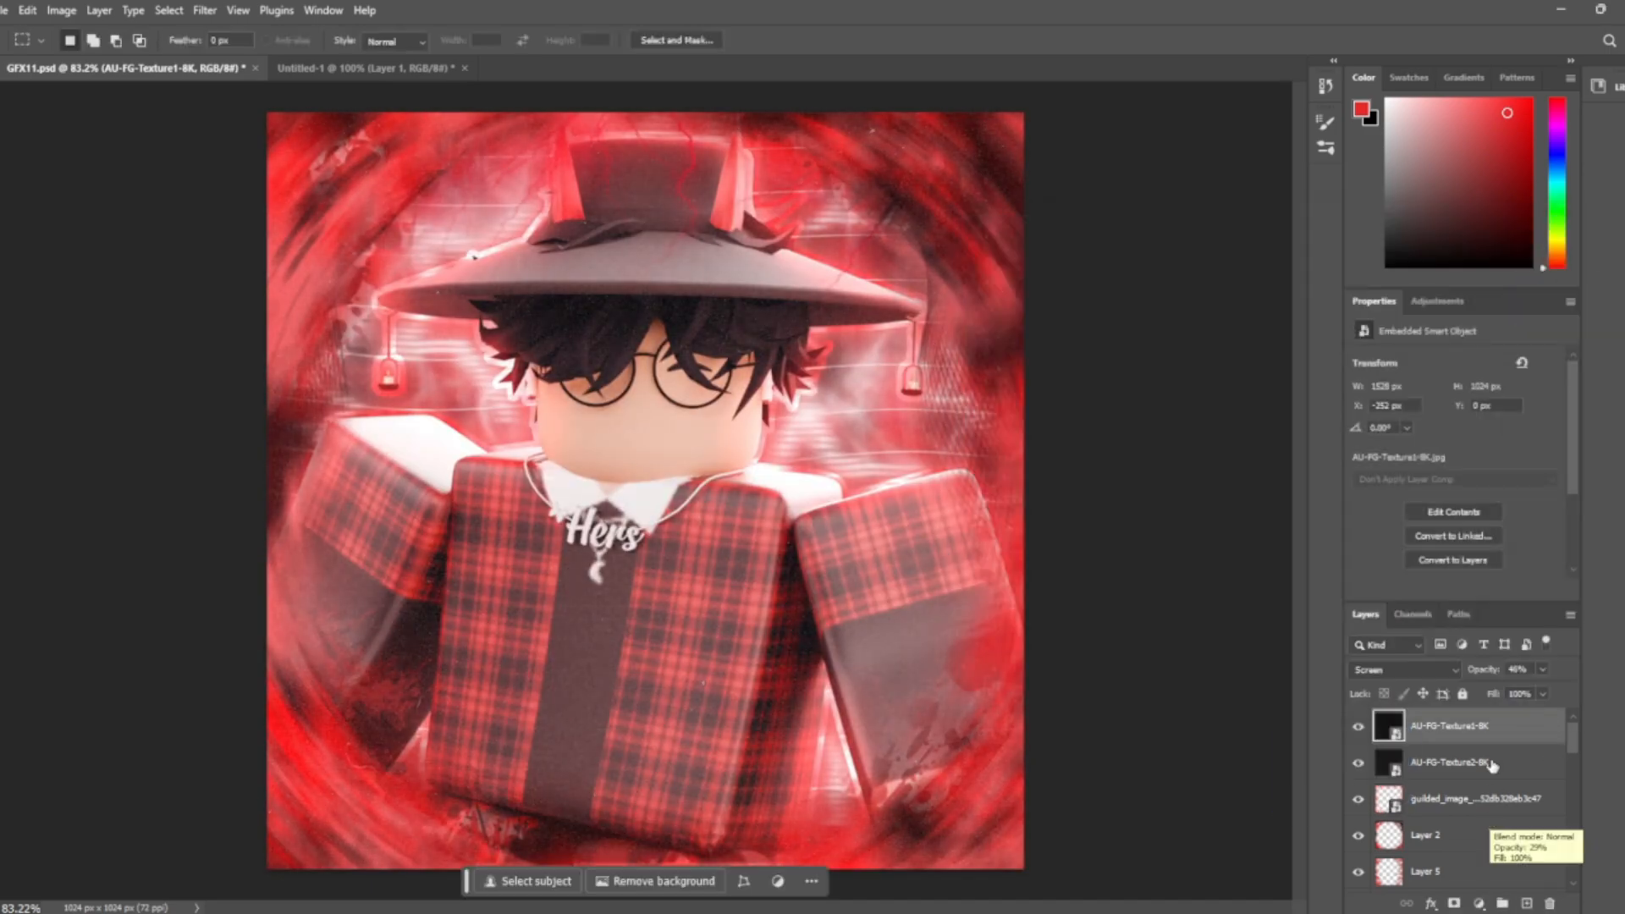
left_click_drag(1479, 672, 1493, 671)
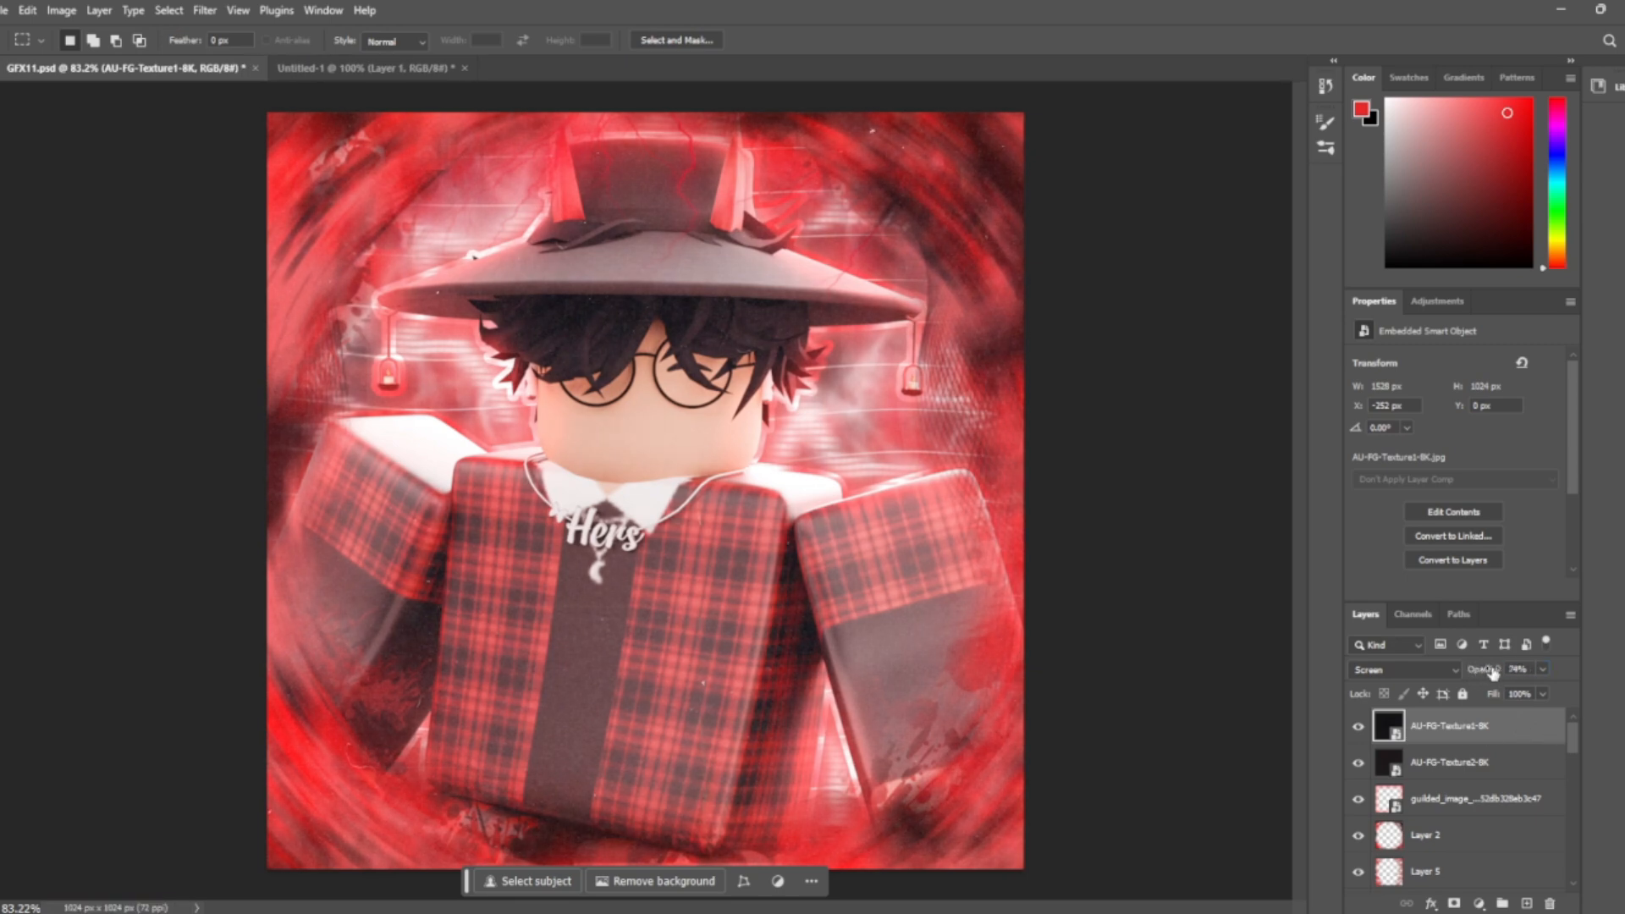
Place the AU-FG-Texture4-8K texture on top, enlarge it to the canvas height, and shift it right so its torn edge falls outside
left_click(1527, 903)
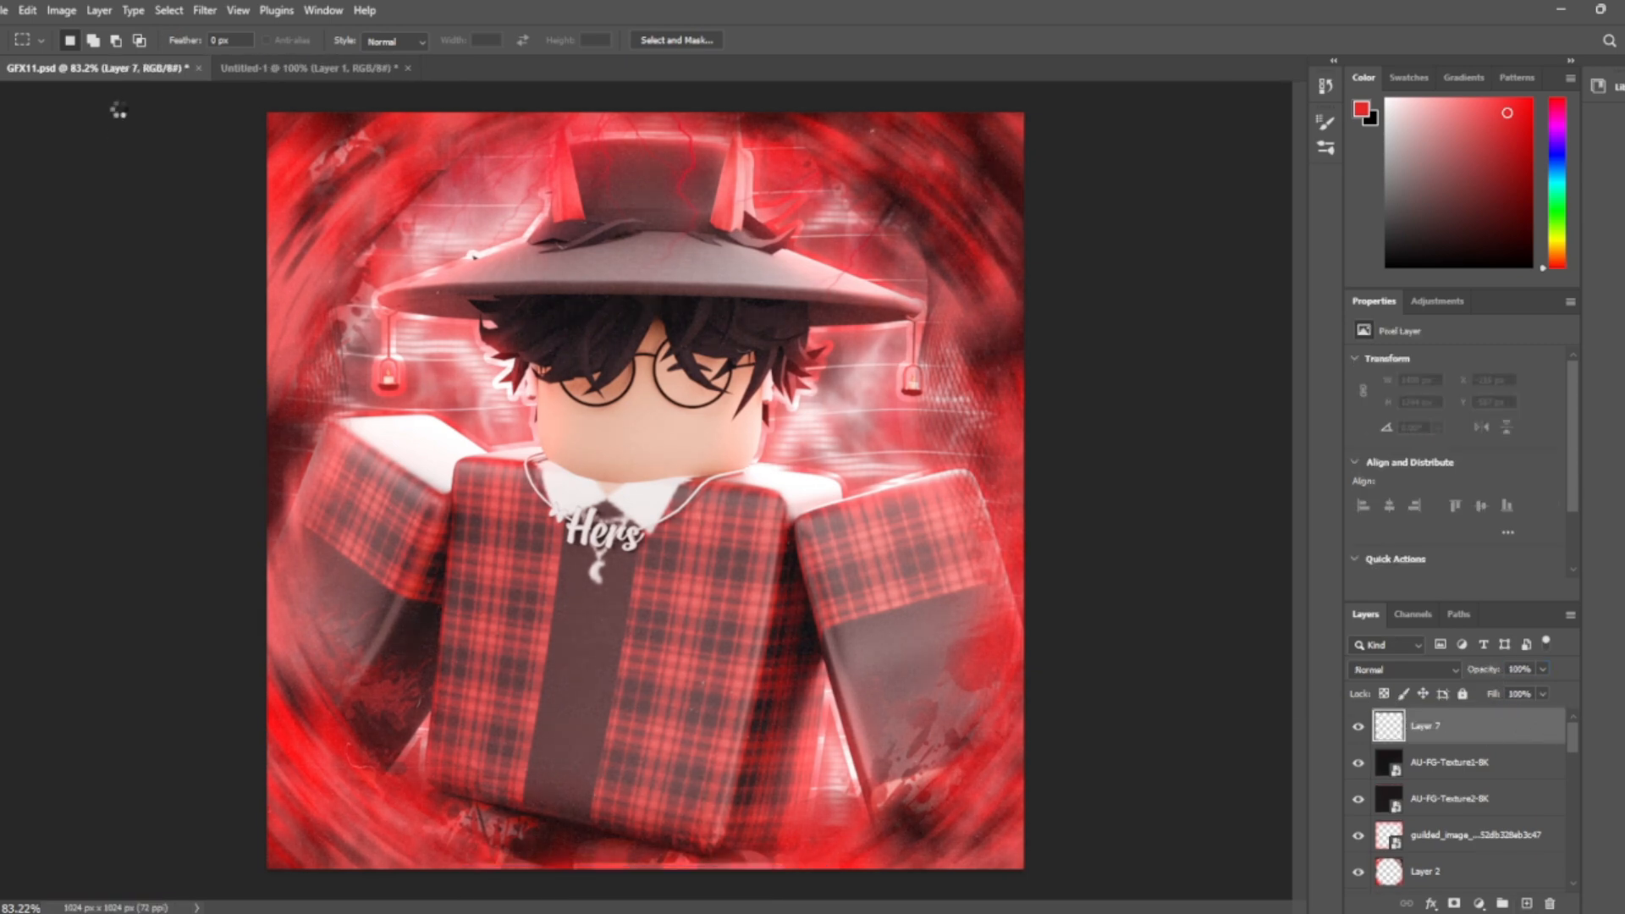
key("Return")
key("v")
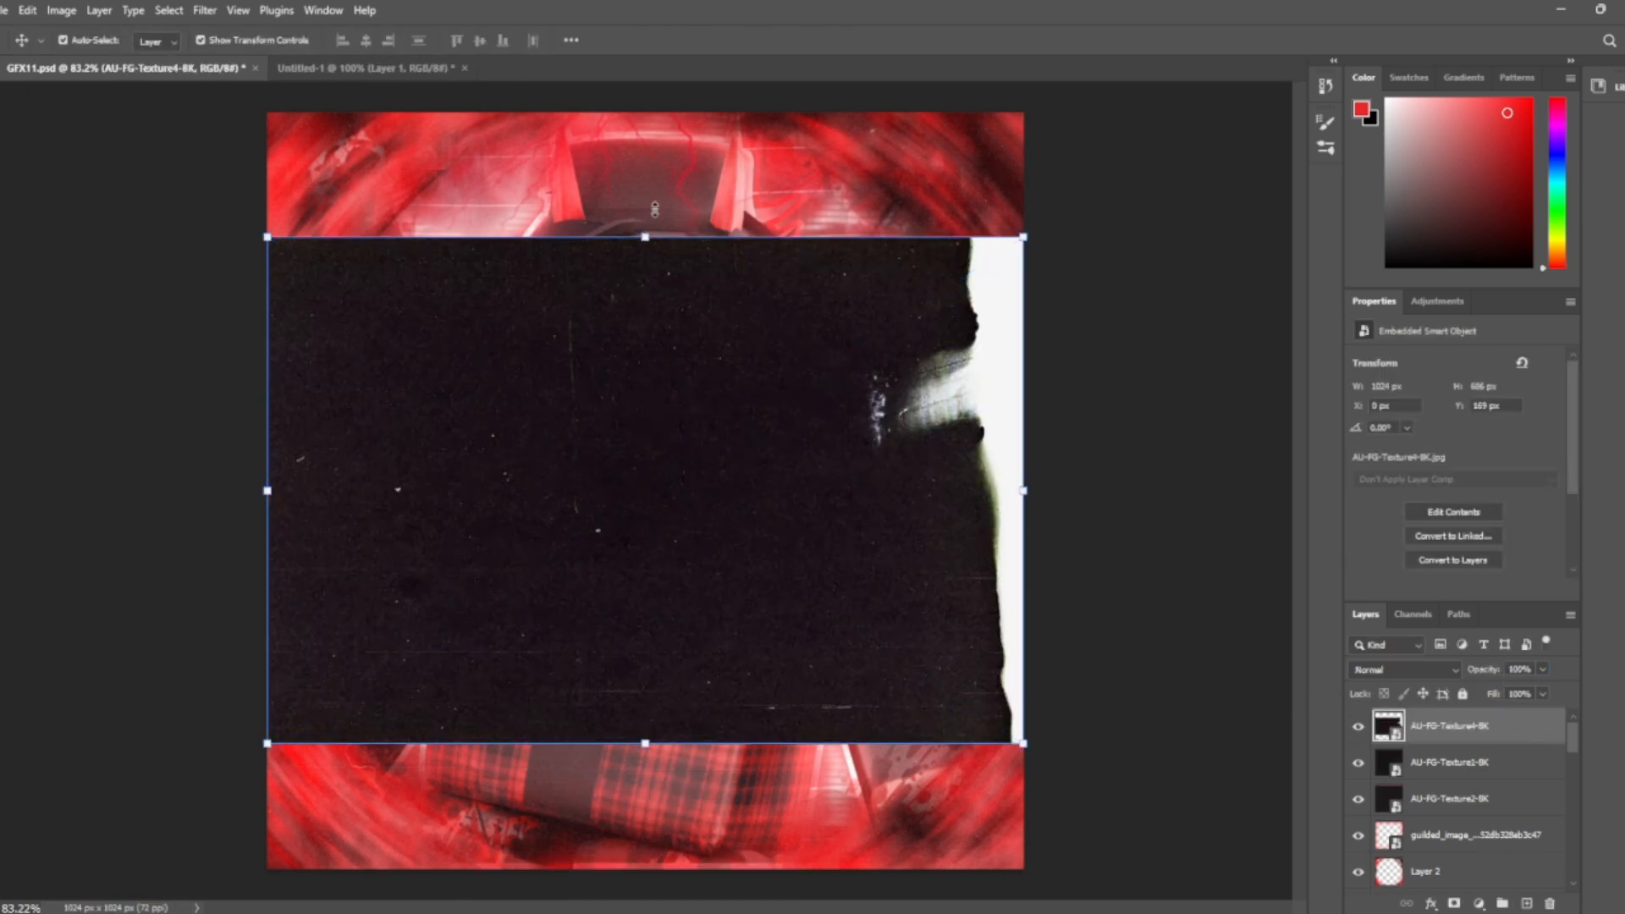
left_click_drag(645, 743, 647, 870, "alt")
left_click_drag(581, 700, 680, 703)
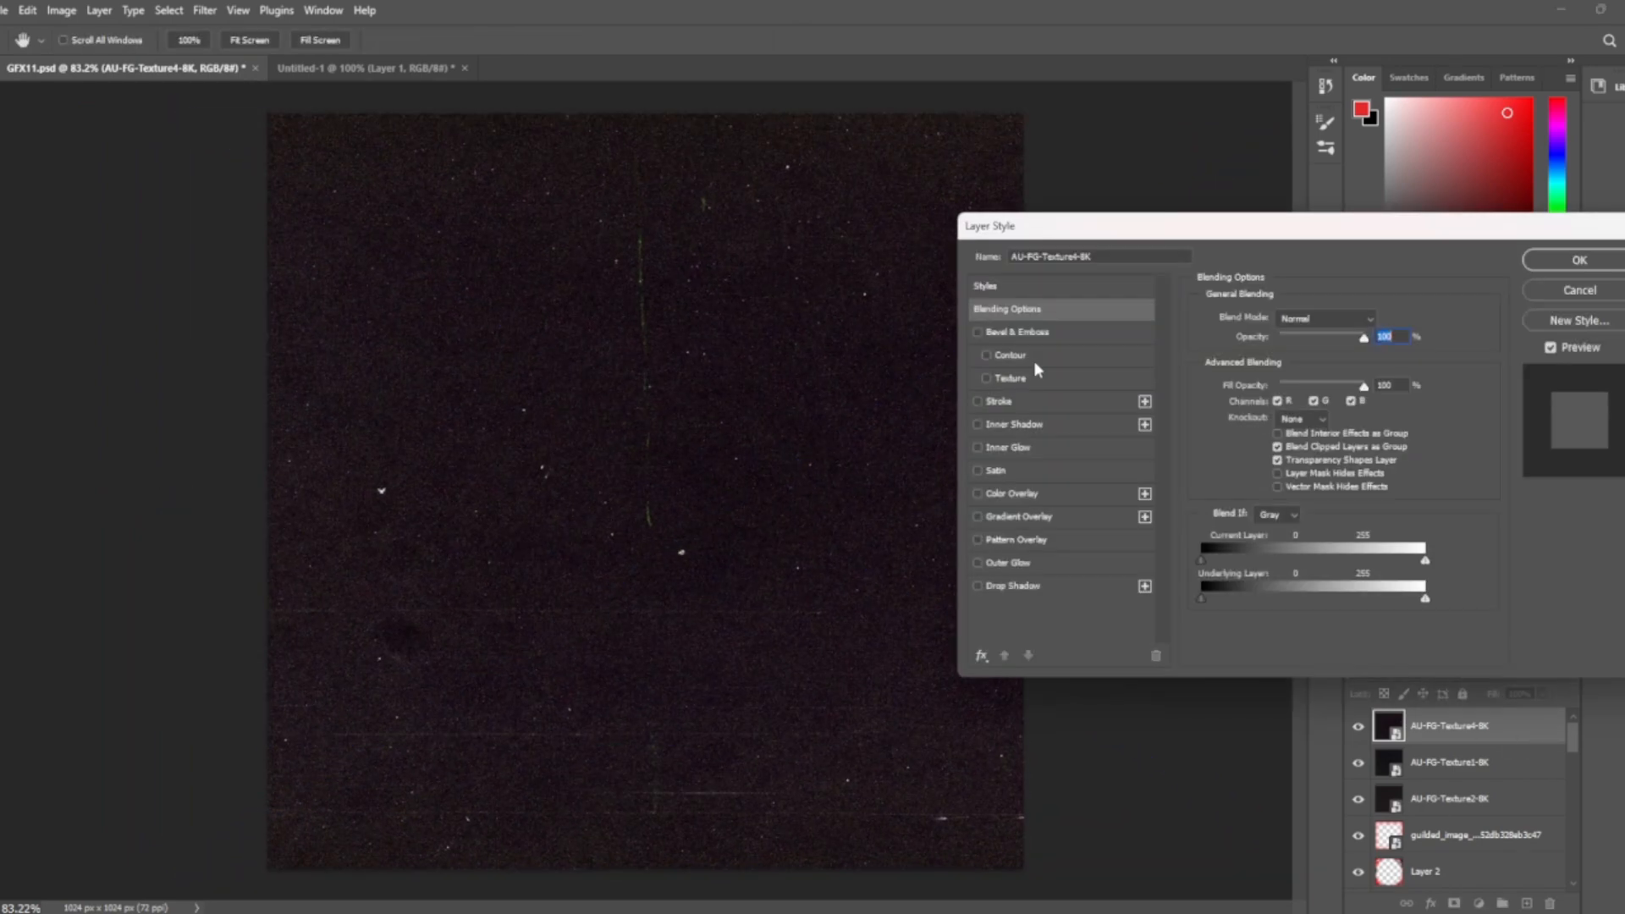
Set the AU-FG-Texture4-8K texture to the Lighten blend mode at about 26% opacity
left_click(1326, 318)
left_click(1303, 472)
left_click_drag(1363, 337, 1305, 338)
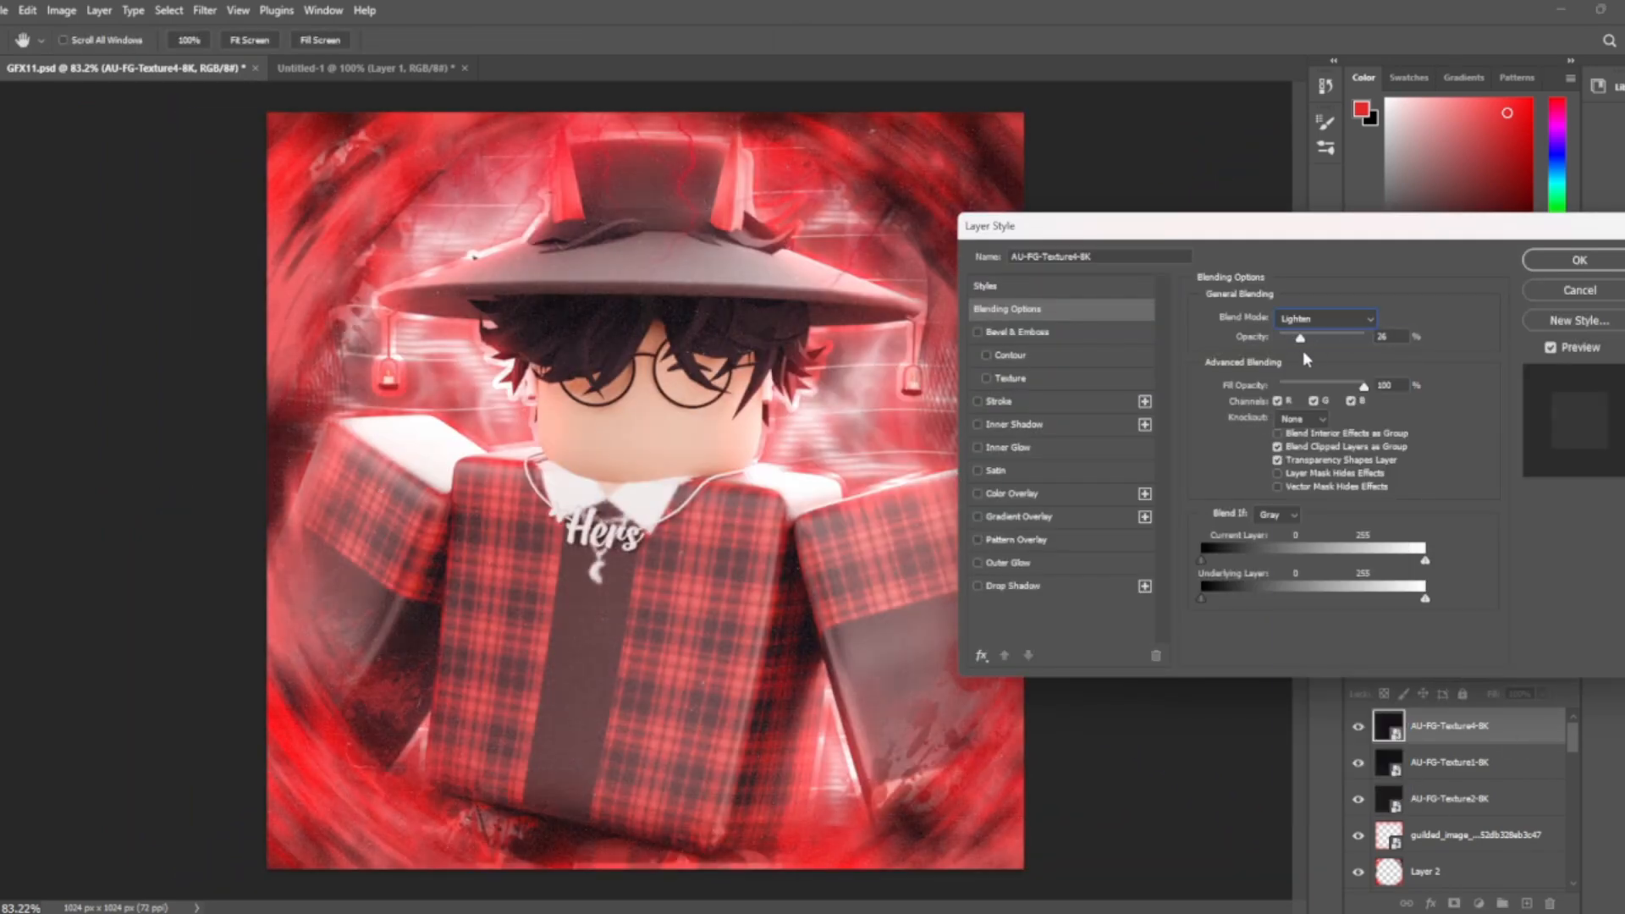
left_click(1573, 263)
Select the frame image layer in the composition and create a new blank 1024 × 1024 px document
key("z")
mouse_move(1018, 213)
left_mouse_down()
mouse_move(1078, 210)
mouse_move(990, 216)
left_mouse_up()
key("m")
left_click(1416, 843)
left_click(5, 11)
left_click(18, 32)
double_click(768, 347)
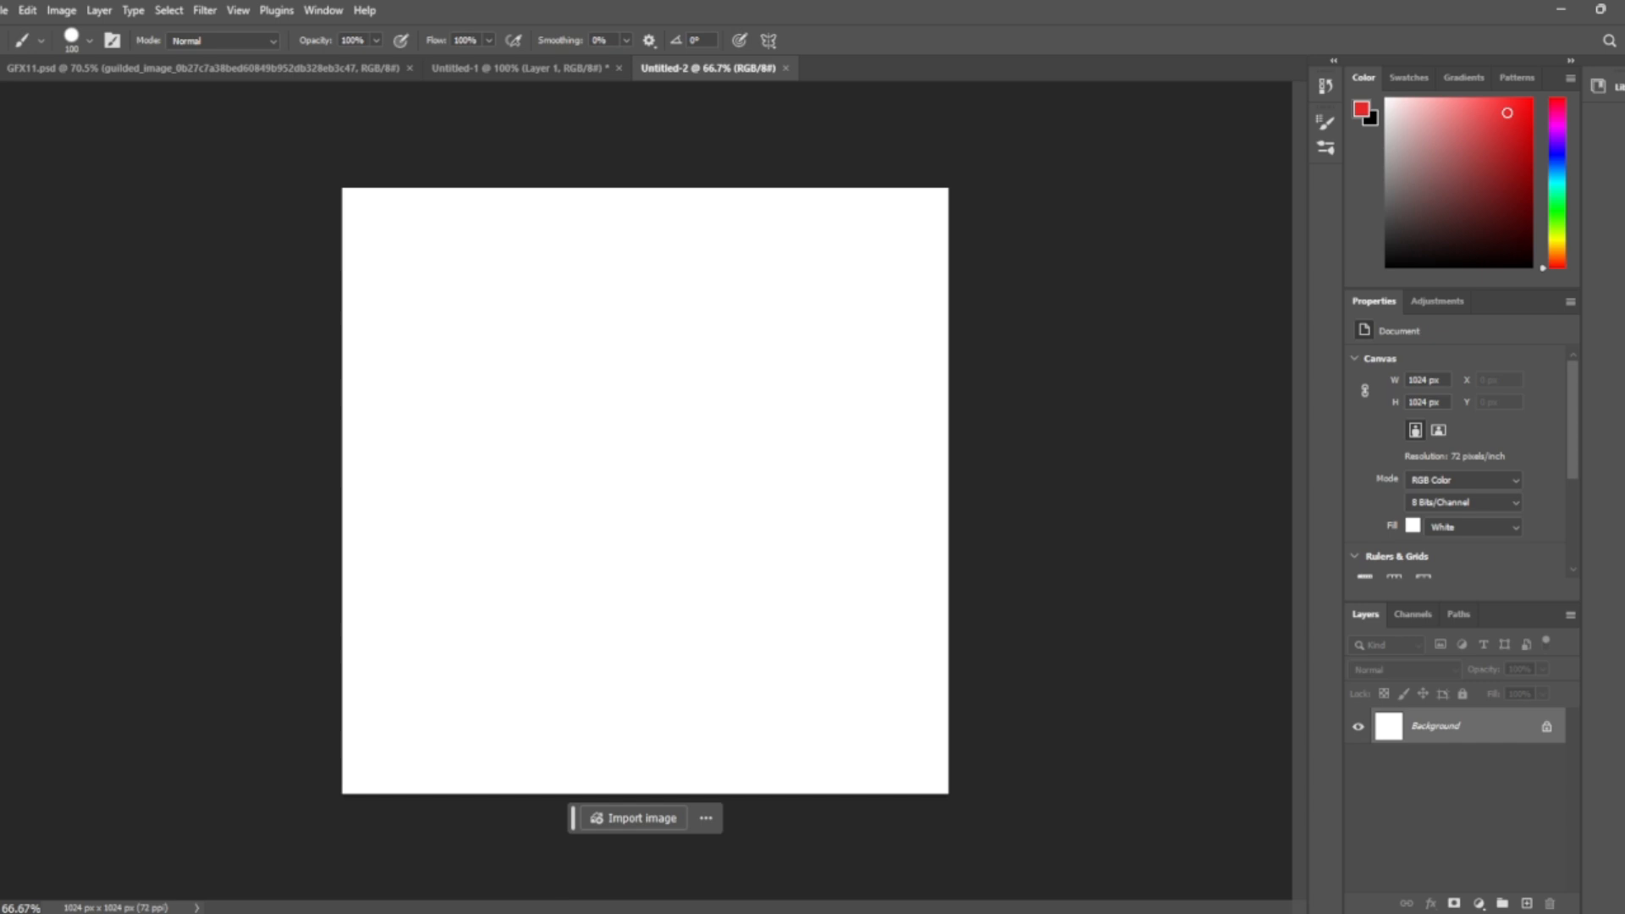
Add the red text "Synthh" in the Beyond The Mountains font at 244 pt in the middle of the new document
key("t")
left_click(397, 513)
left_click(218, 40)
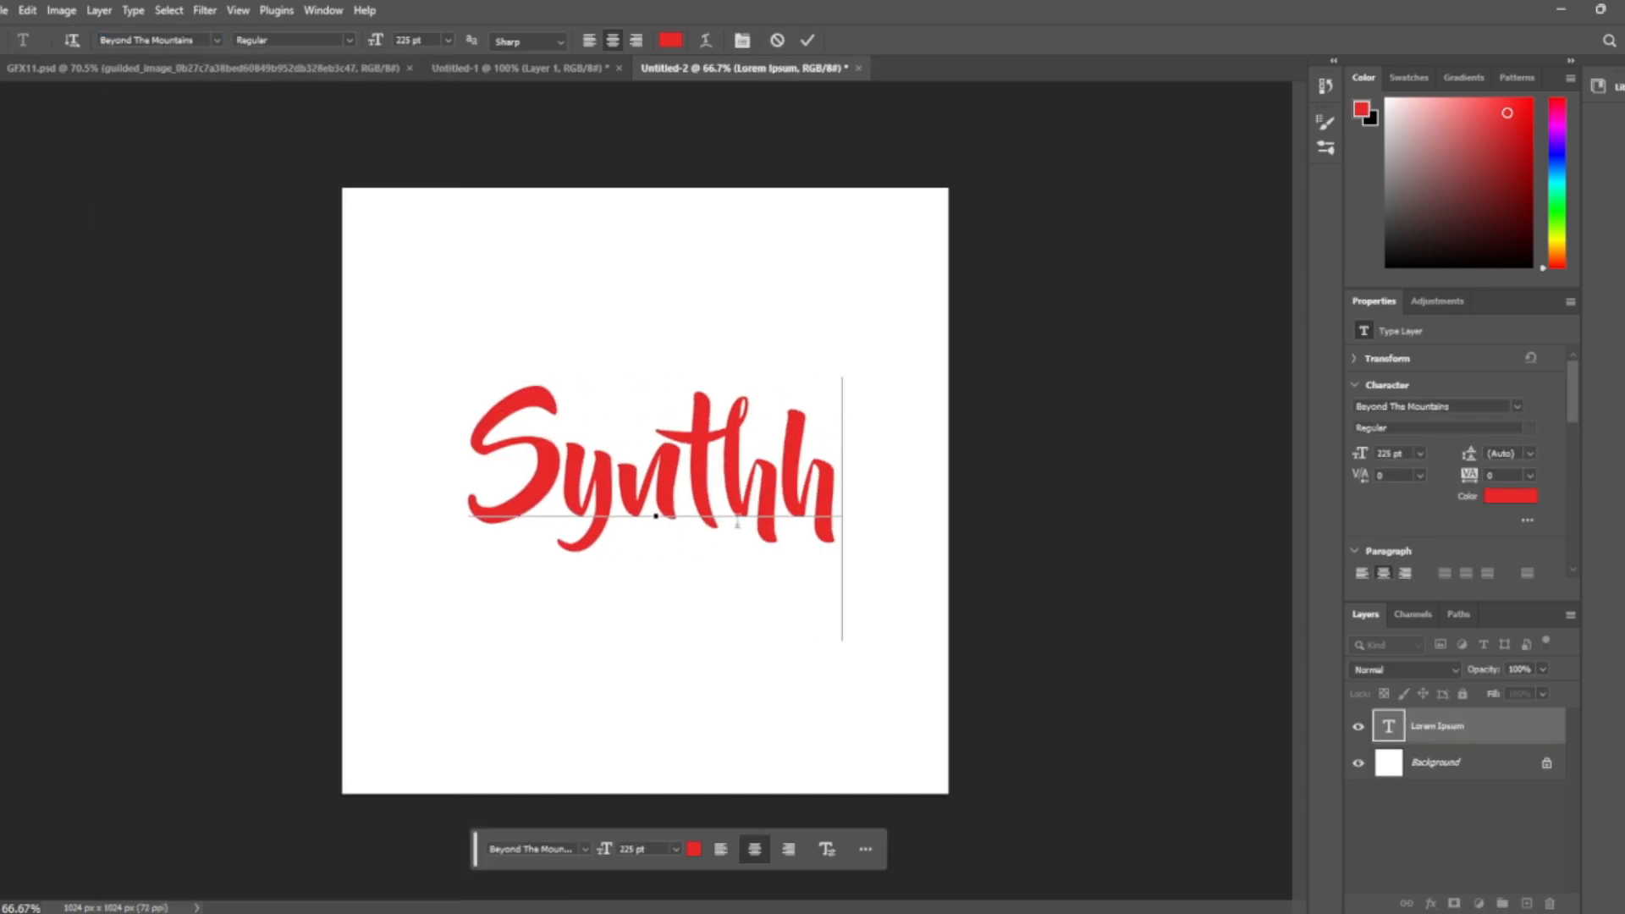
key("ctrl+a")
left_click_drag(378, 41, 393, 40)
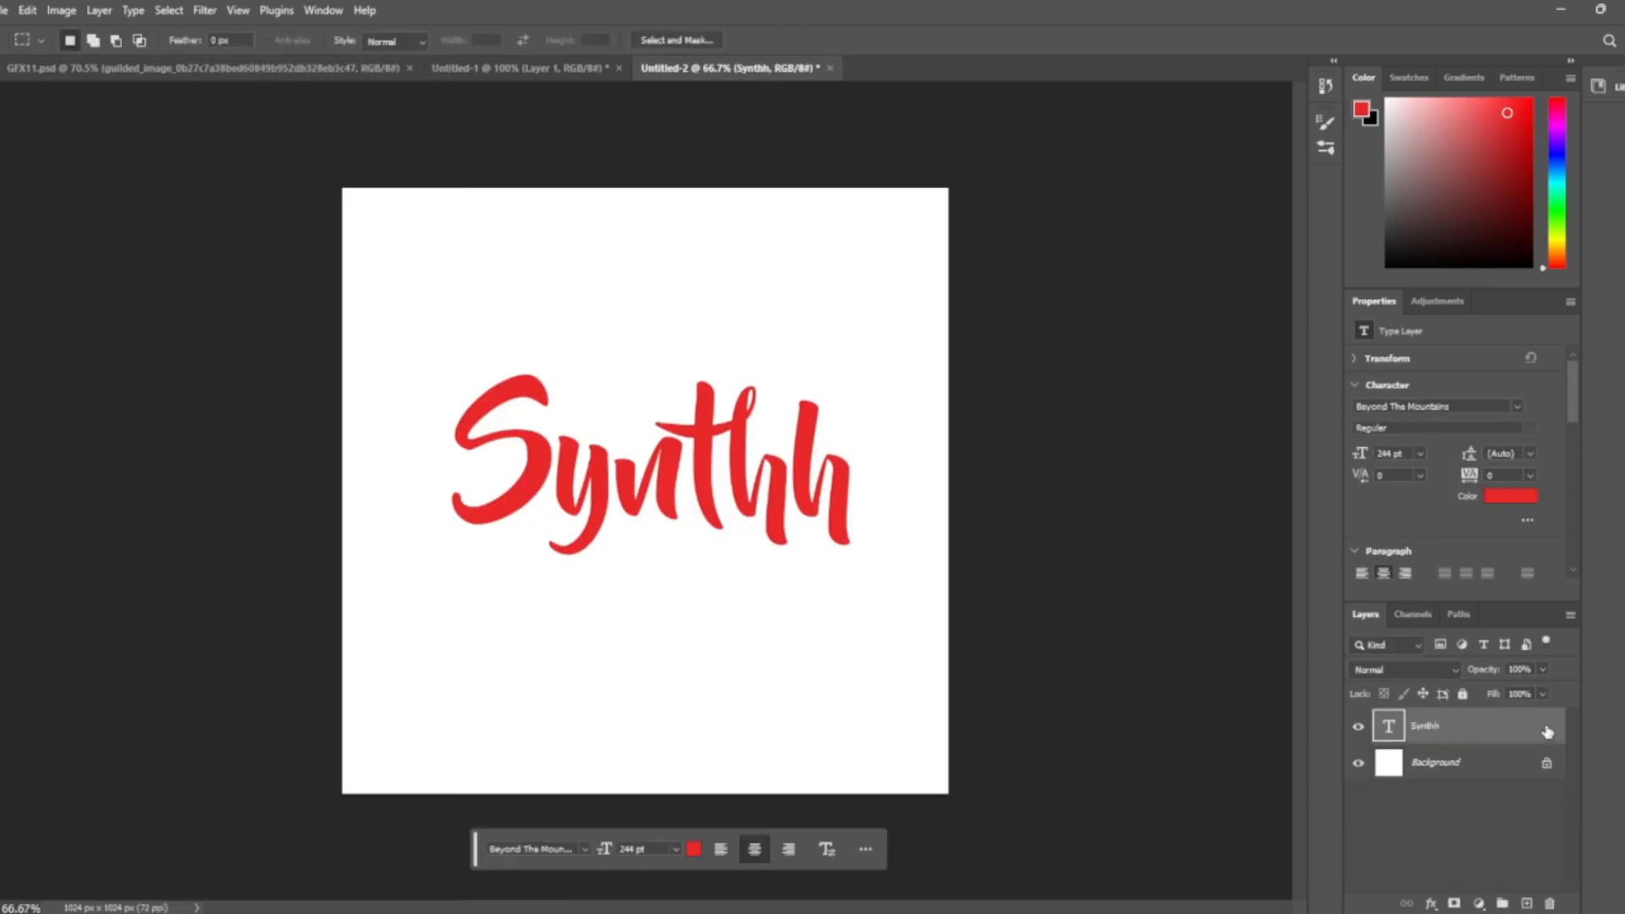
Add Bevel & Emboss to the Synthh text with size 10 px, soften 2 px, highlight opacity 100% and shadow opacity 0%
double_click(1545, 728)
left_click(1063, 333)
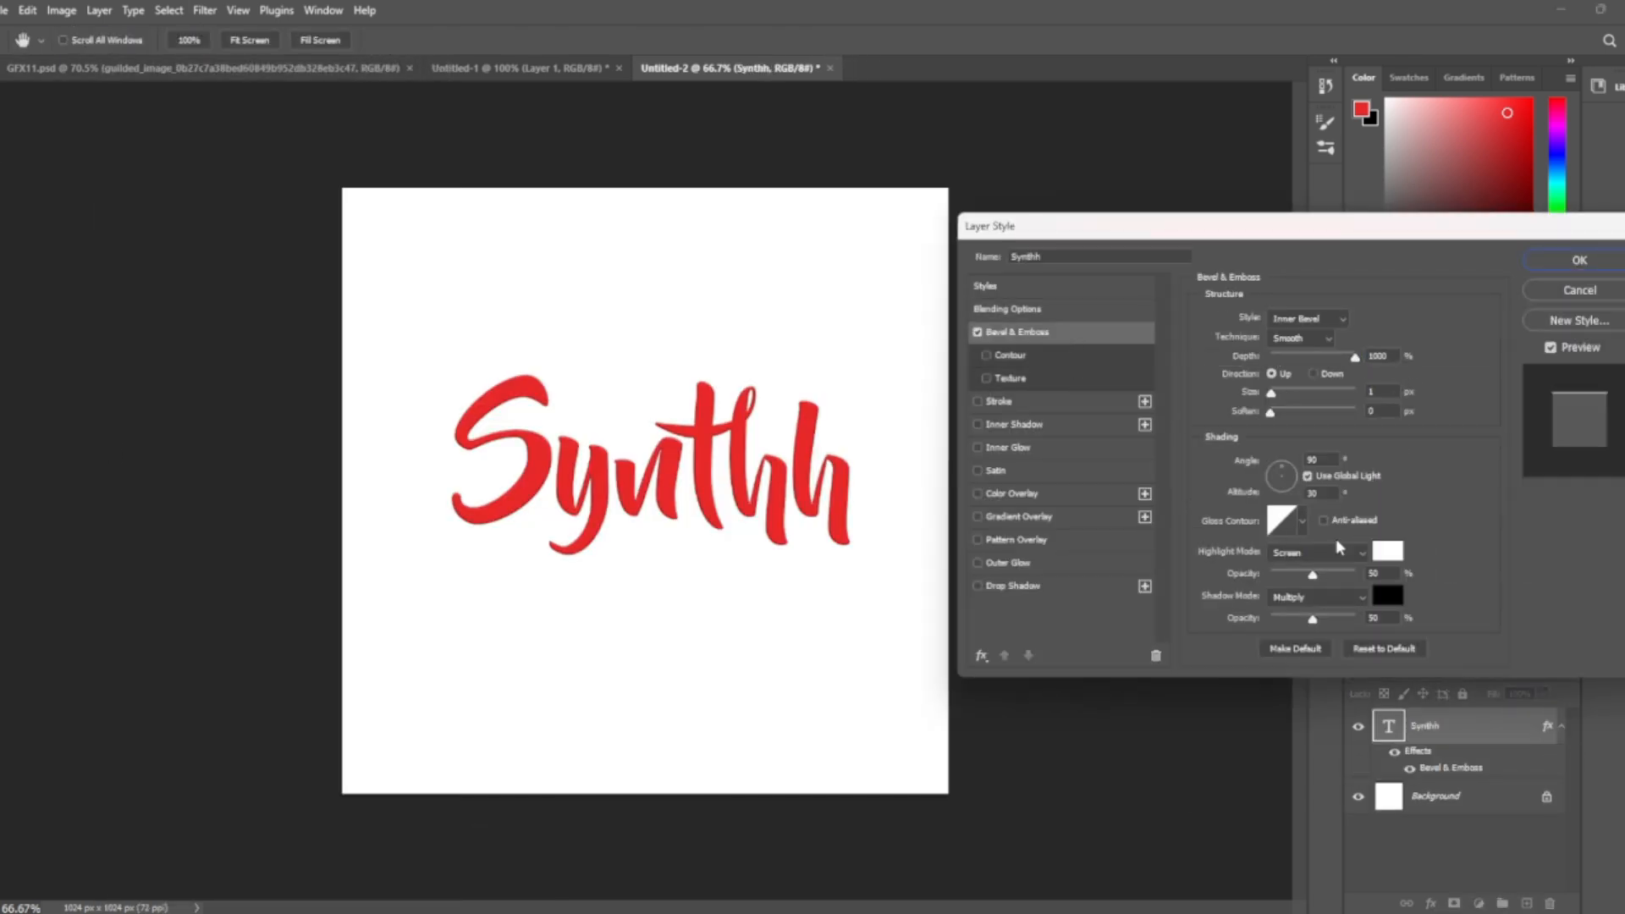
left_click_drag(1325, 573, 1371, 575)
left_click_drag(1312, 620, 1204, 622)
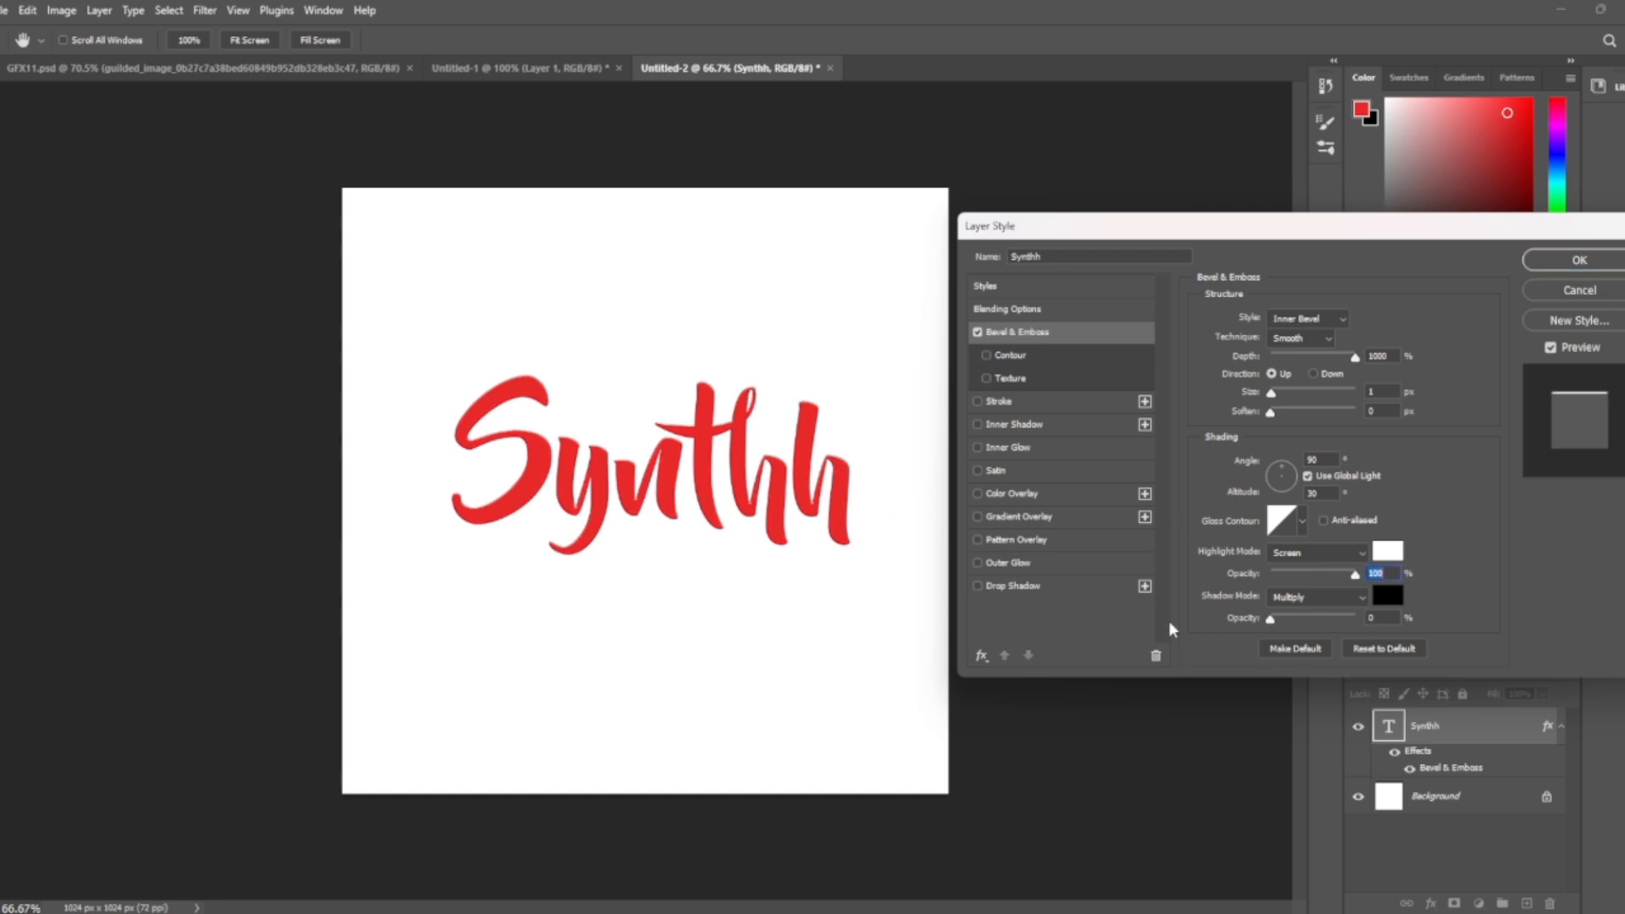
left_click_drag(1293, 481, 1287, 468)
left_click_drag(1271, 392, 1286, 418)
Add a Gradient Overlay to the Synthh text and recolour its white and grey stops to shades of red
left_click(977, 494)
left_click(978, 494)
left_click(1019, 518)
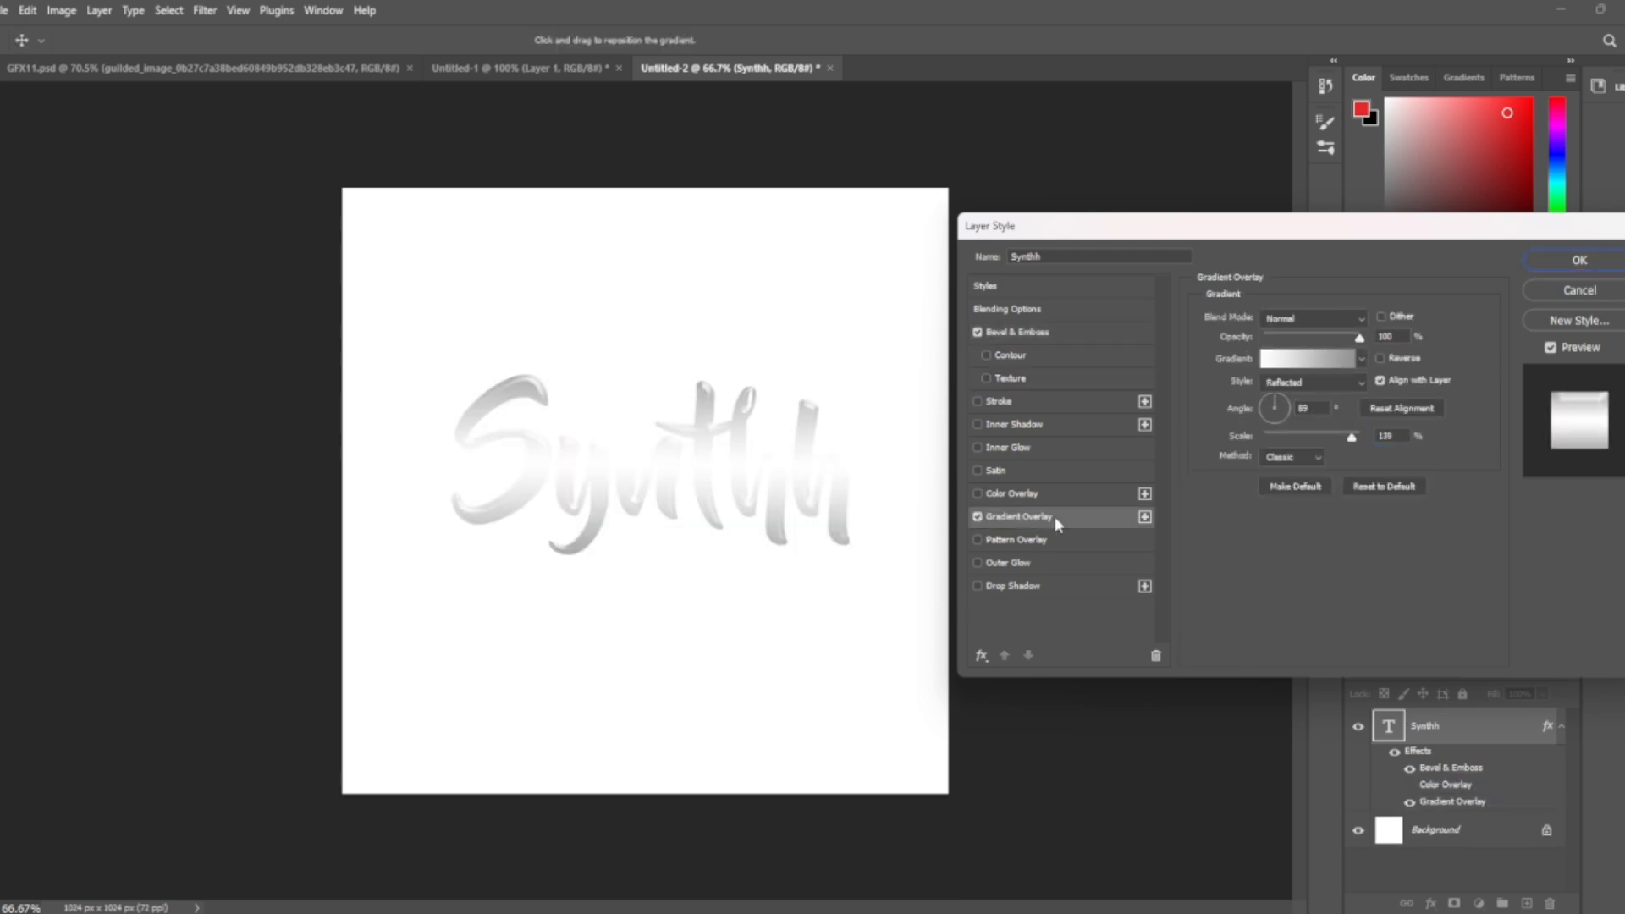
left_click(1302, 360)
double_click(625, 466)
left_click(1251, 245)
left_click(1426, 240)
double_click(984, 467)
left_click_drag(1150, 292, 1216, 349)
left_click(1427, 237)
left_click(964, 172)
Switch the text's gradient style to Linear and refine the red of its end stop
left_click(1307, 383)
left_click(1301, 407)
left_click(1308, 358)
double_click(982, 465)
left_click(1430, 236)
left_click(964, 171)
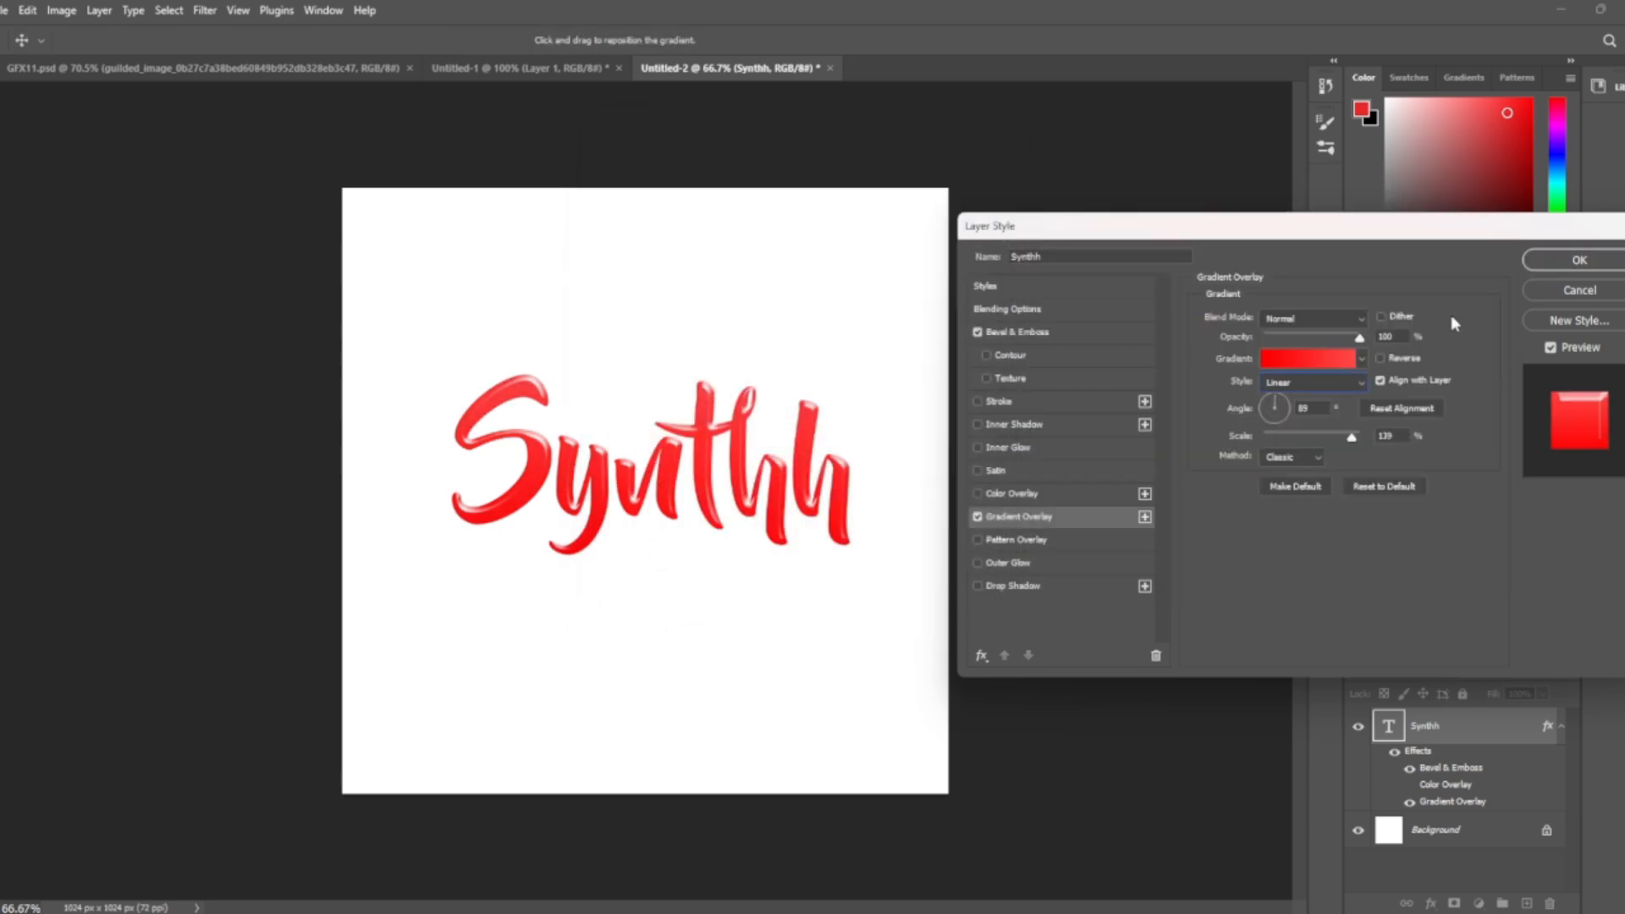
left_click(1580, 260)
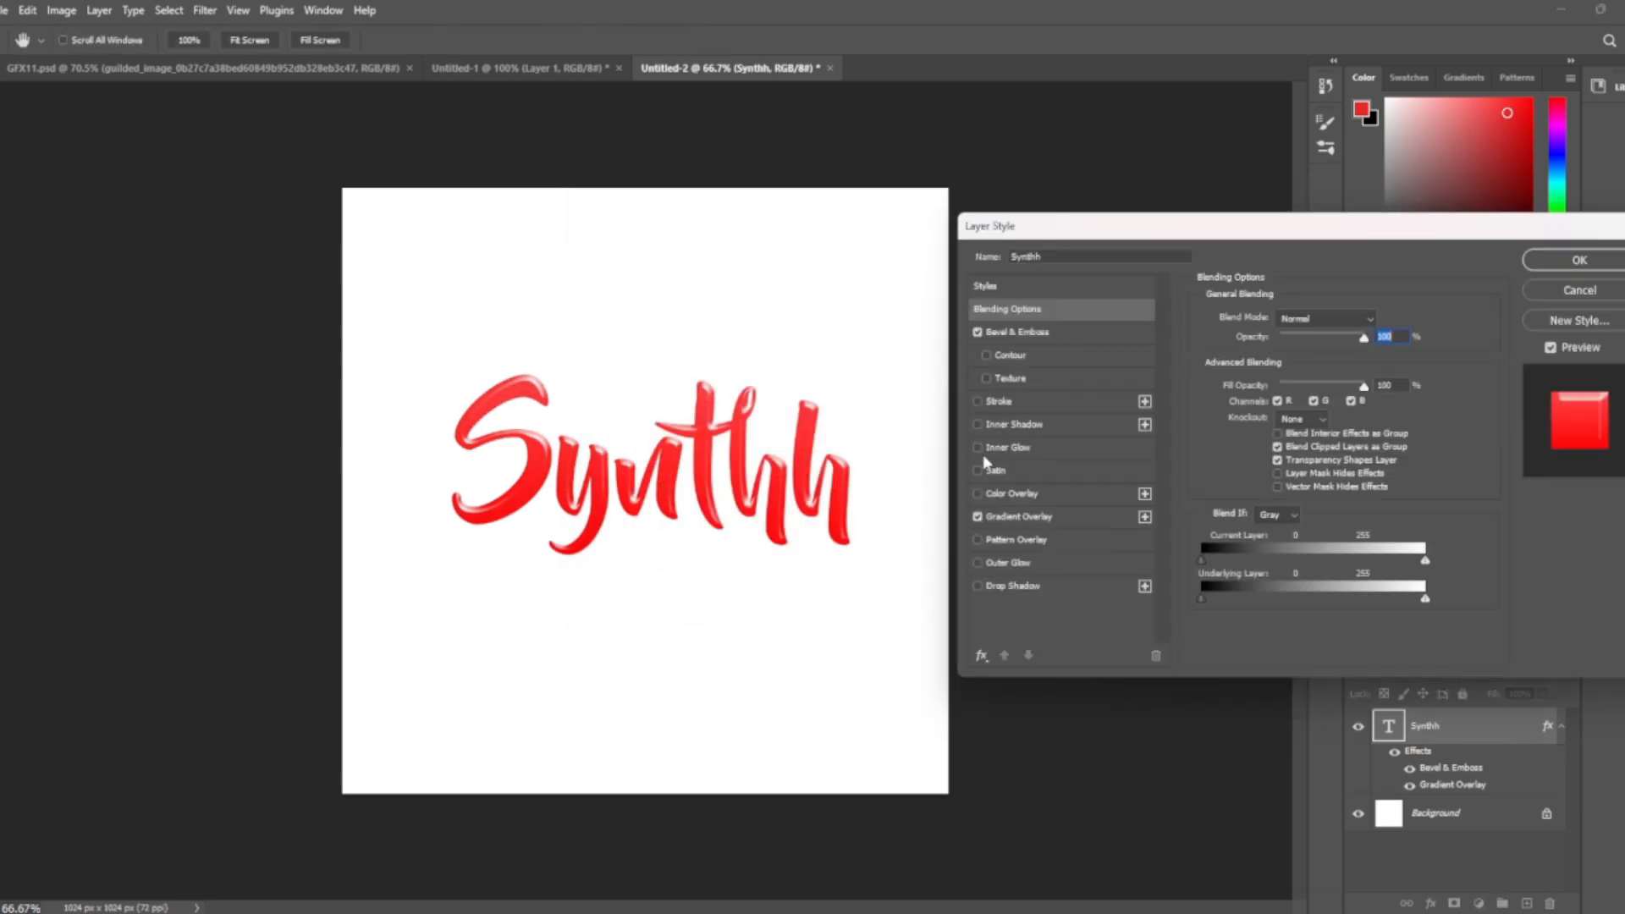
Add a white outside Stroke of about 7 px at 100% opacity to the Synthh text
left_click(999, 401)
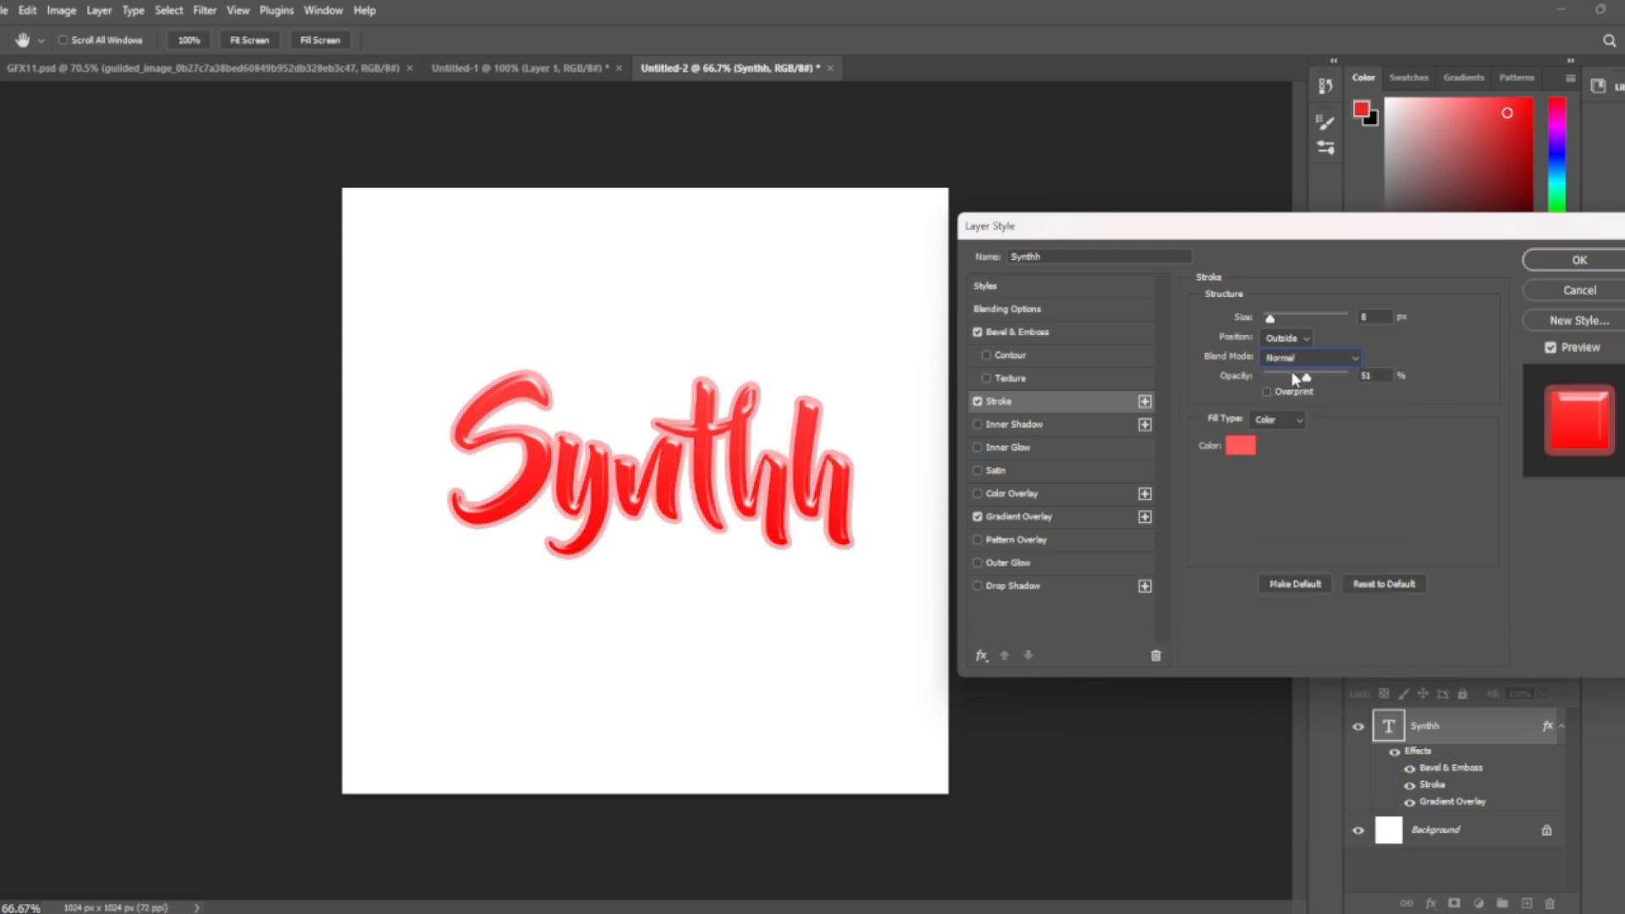
left_click(1241, 446)
left_click(1031, 245)
left_click(1415, 239)
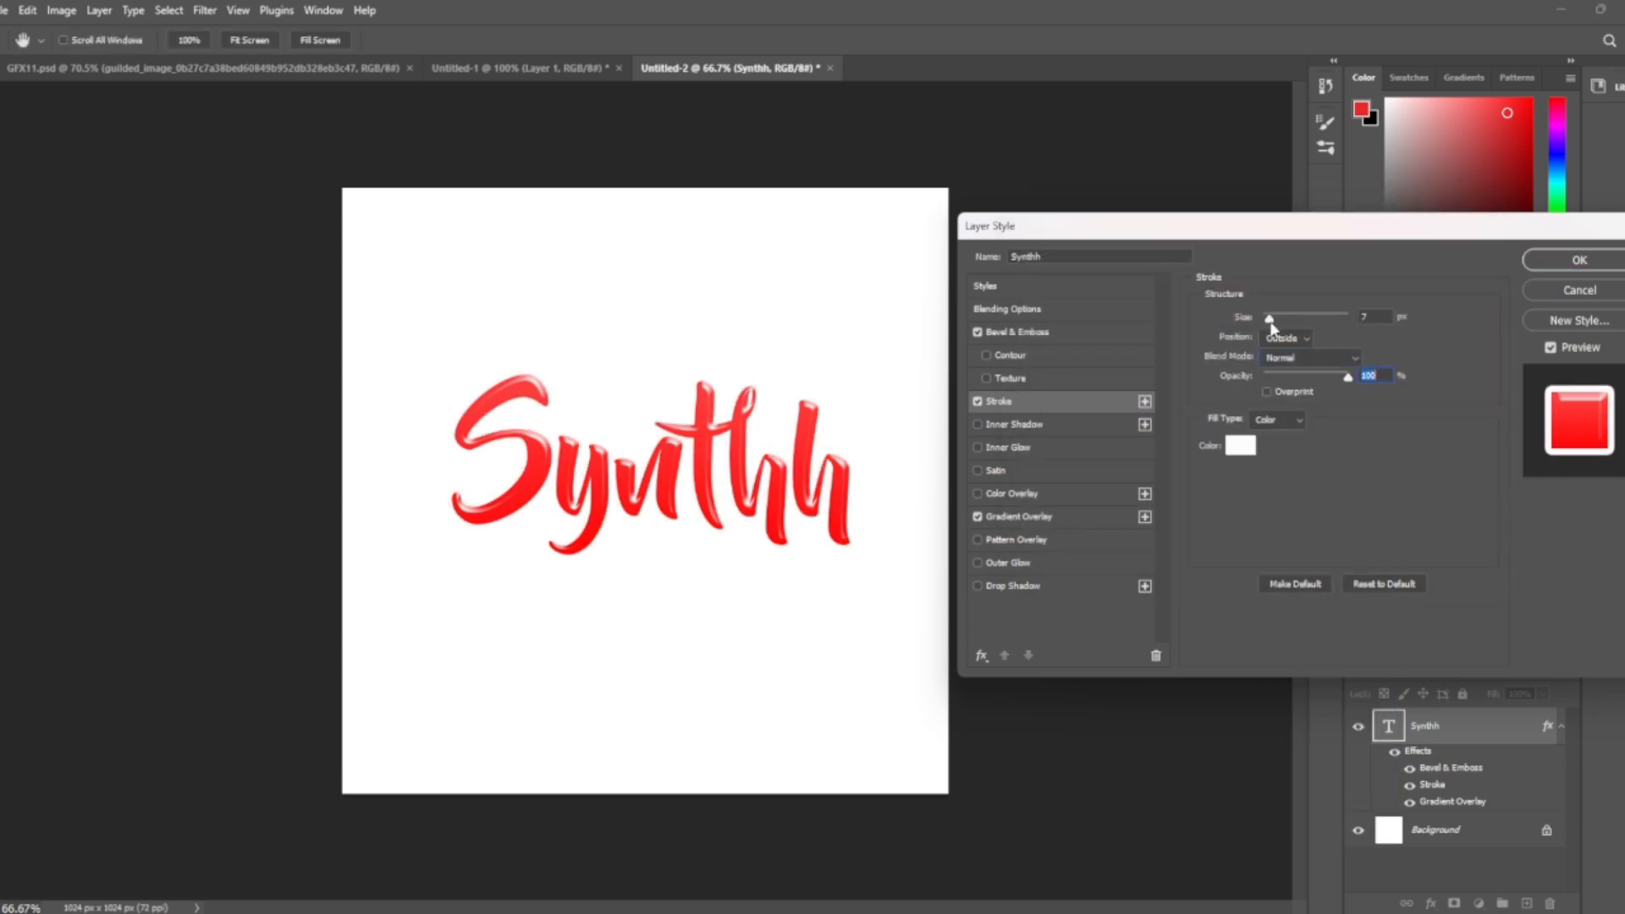
key("Return")
Copy the Synthh text layer into the GFX11.psd composition, undoing the first move of the text
key("ctrl+c")
left_click(204, 69)
key("ctrl+v")
left_click_drag(673, 474, 631, 576)
key("ctrl+z")
Hide the AU-FG texture layers and move the Synthh text down across the avatar's lower torso
left_click_drag(1358, 728, 1359, 801)
left_click_drag(709, 536, 706, 728)
Review the Synthh text's Bevel & Emboss settings and its stroke colour in the composition
double_click(1547, 807)
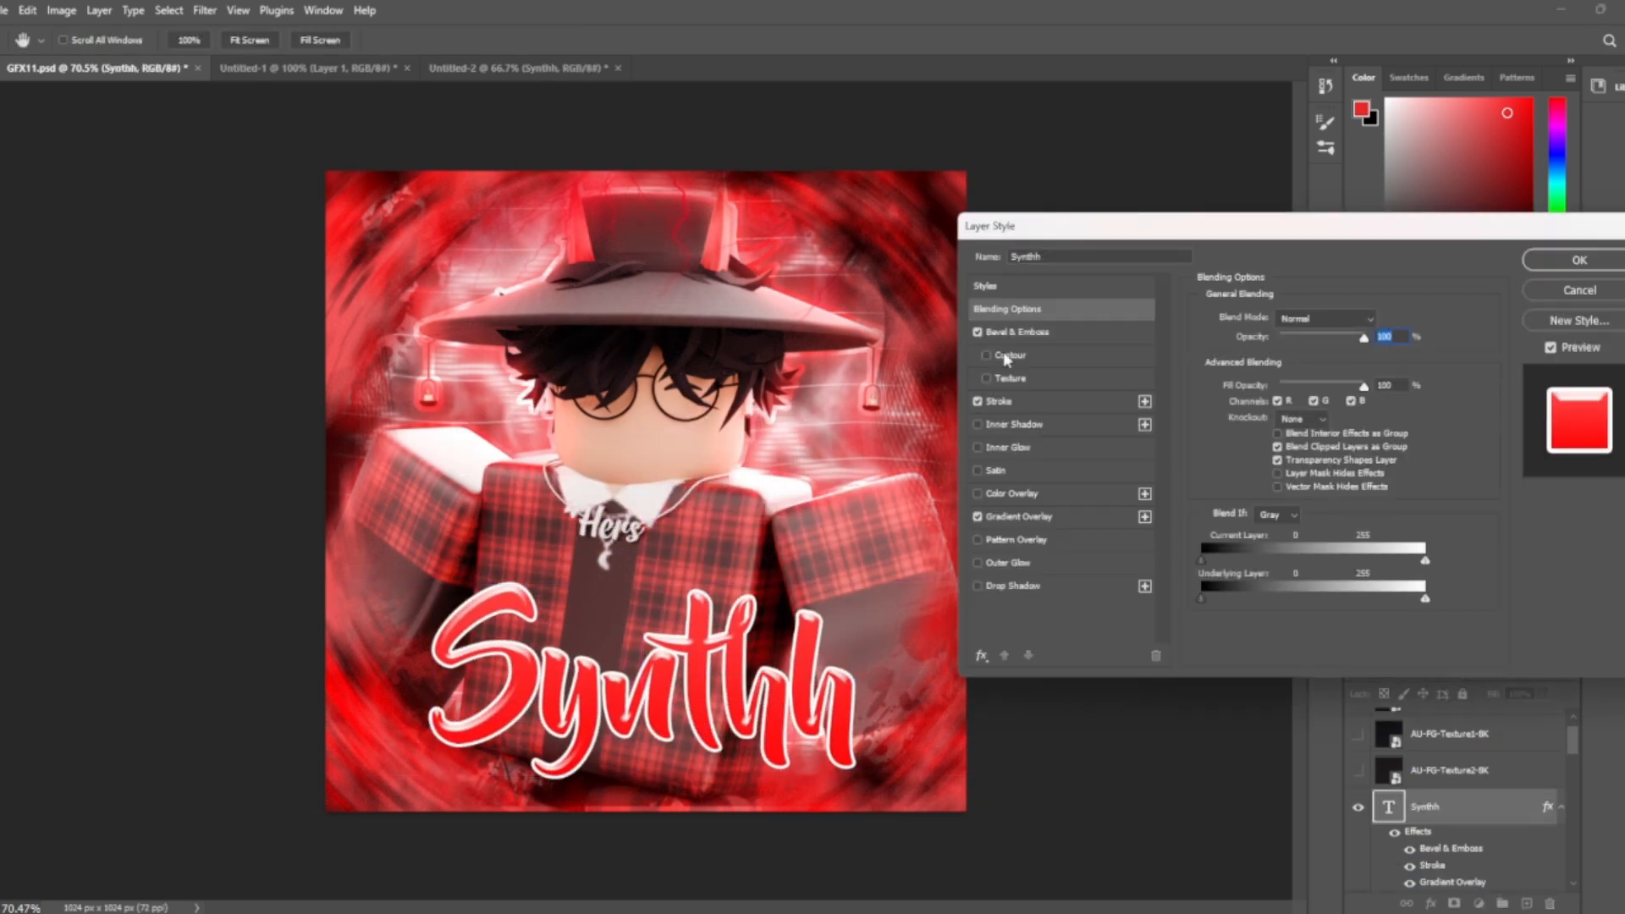
left_click(1017, 332)
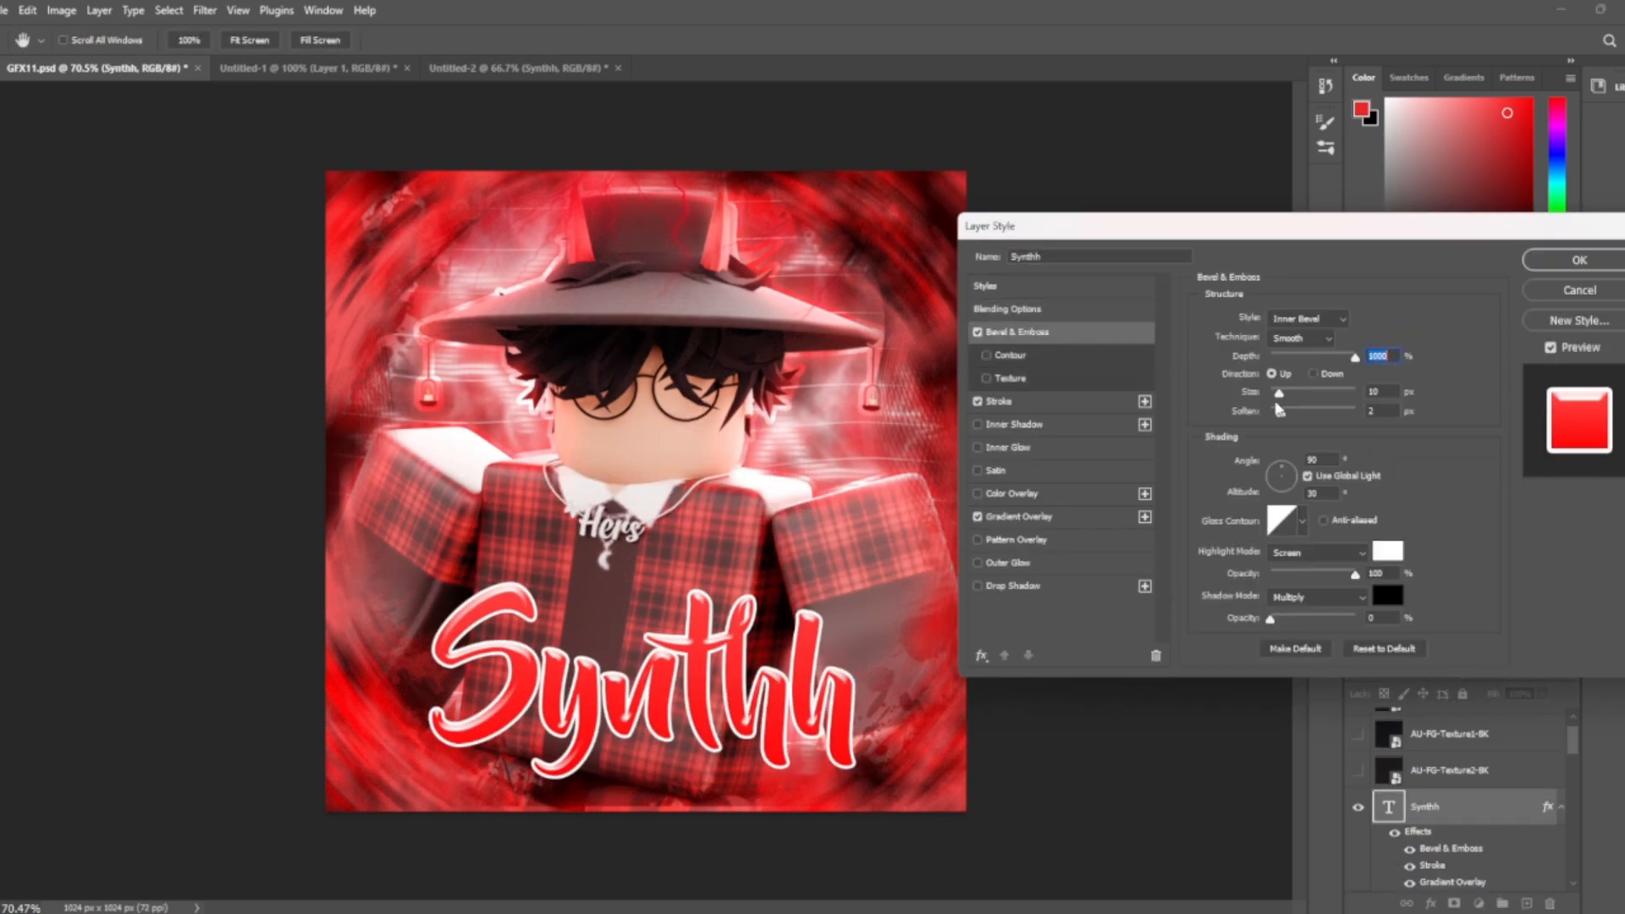
left_click(999, 402)
left_click(1241, 445)
left_click(1425, 234)
Add a Drop Shadow to the Synthh text and adjust its strength and spread behind the letters
left_click(1014, 586)
left_click_drag(1322, 340, 1336, 341)
left_click_drag(1276, 437, 1280, 359)
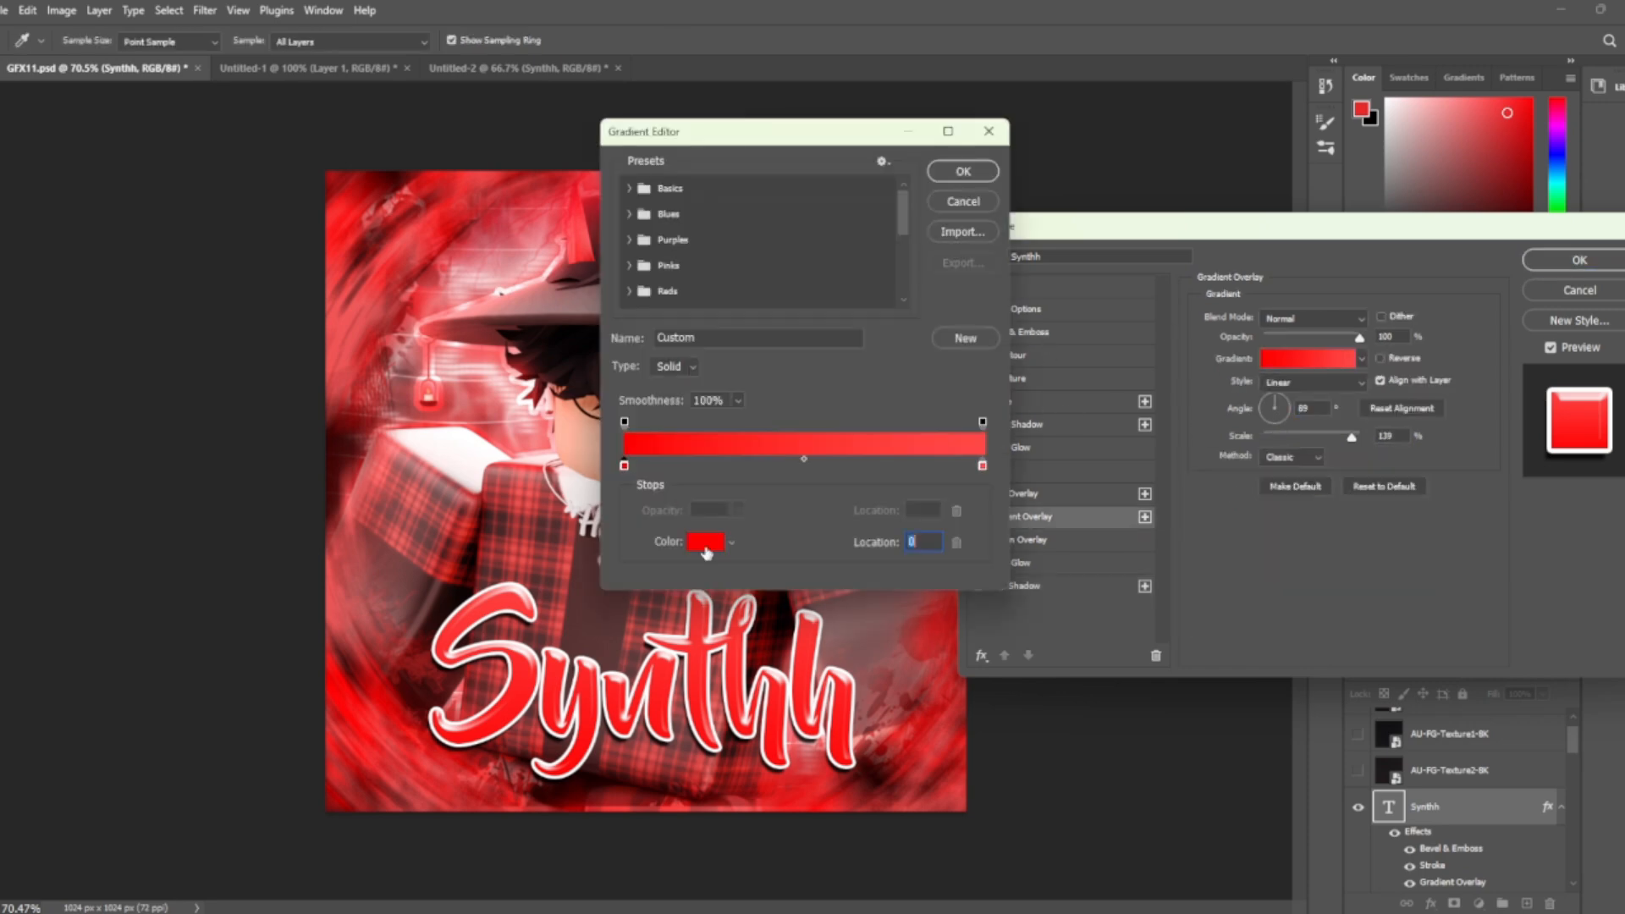
Darken the starting red of the Synthh text's gradient overlay and set its stroke size to 2 px
left_click(1047, 520)
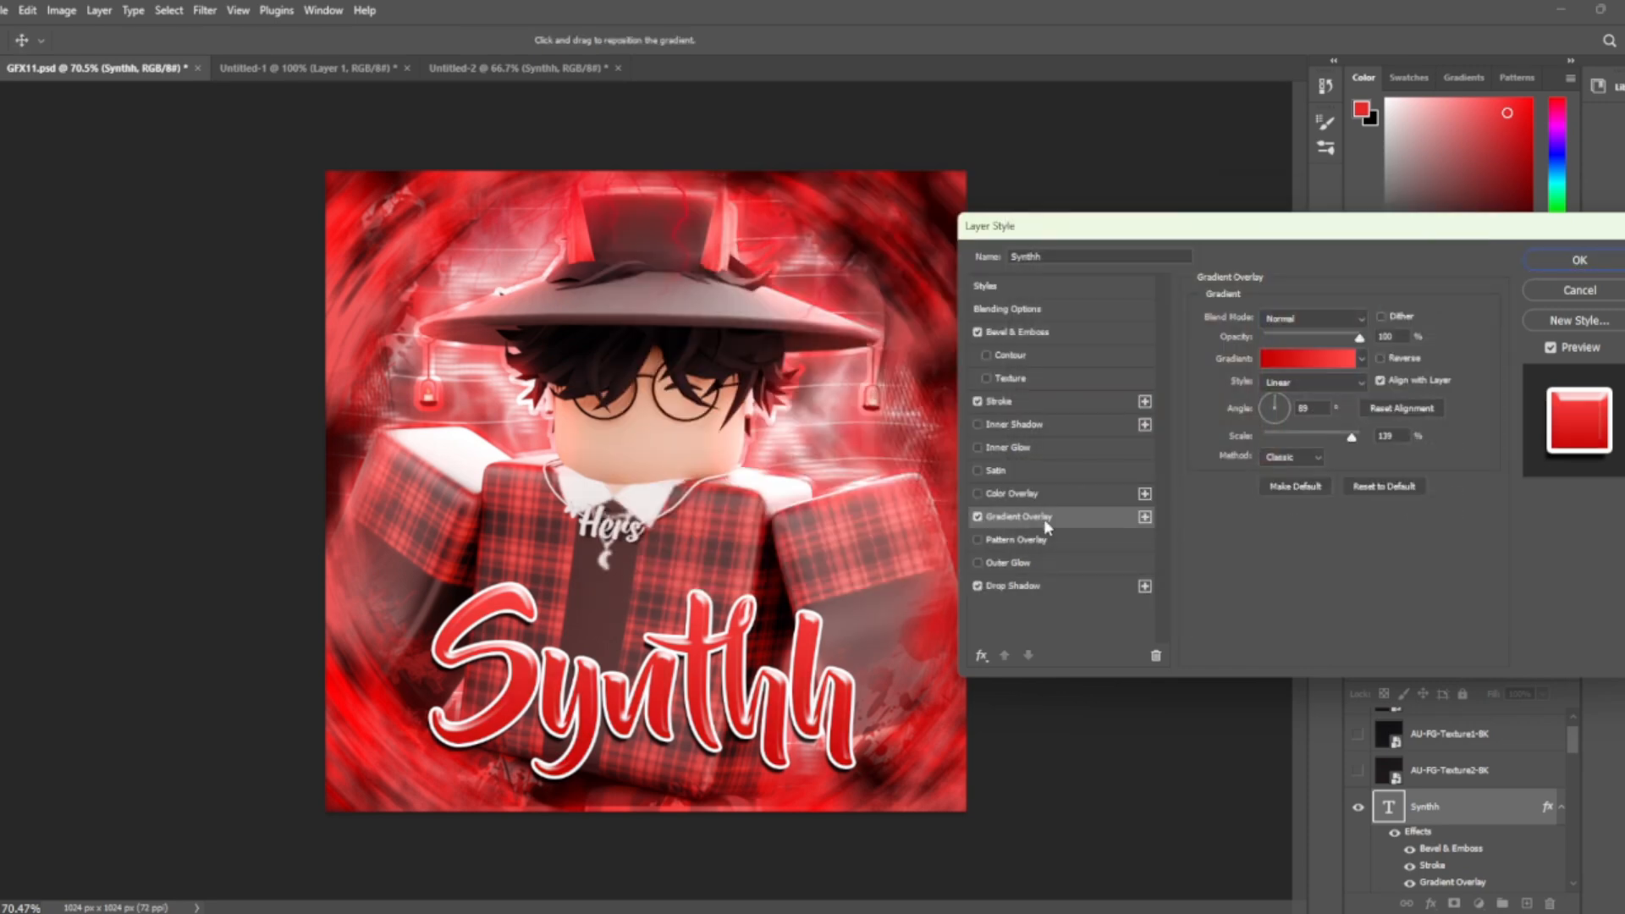
left_click(1000, 401)
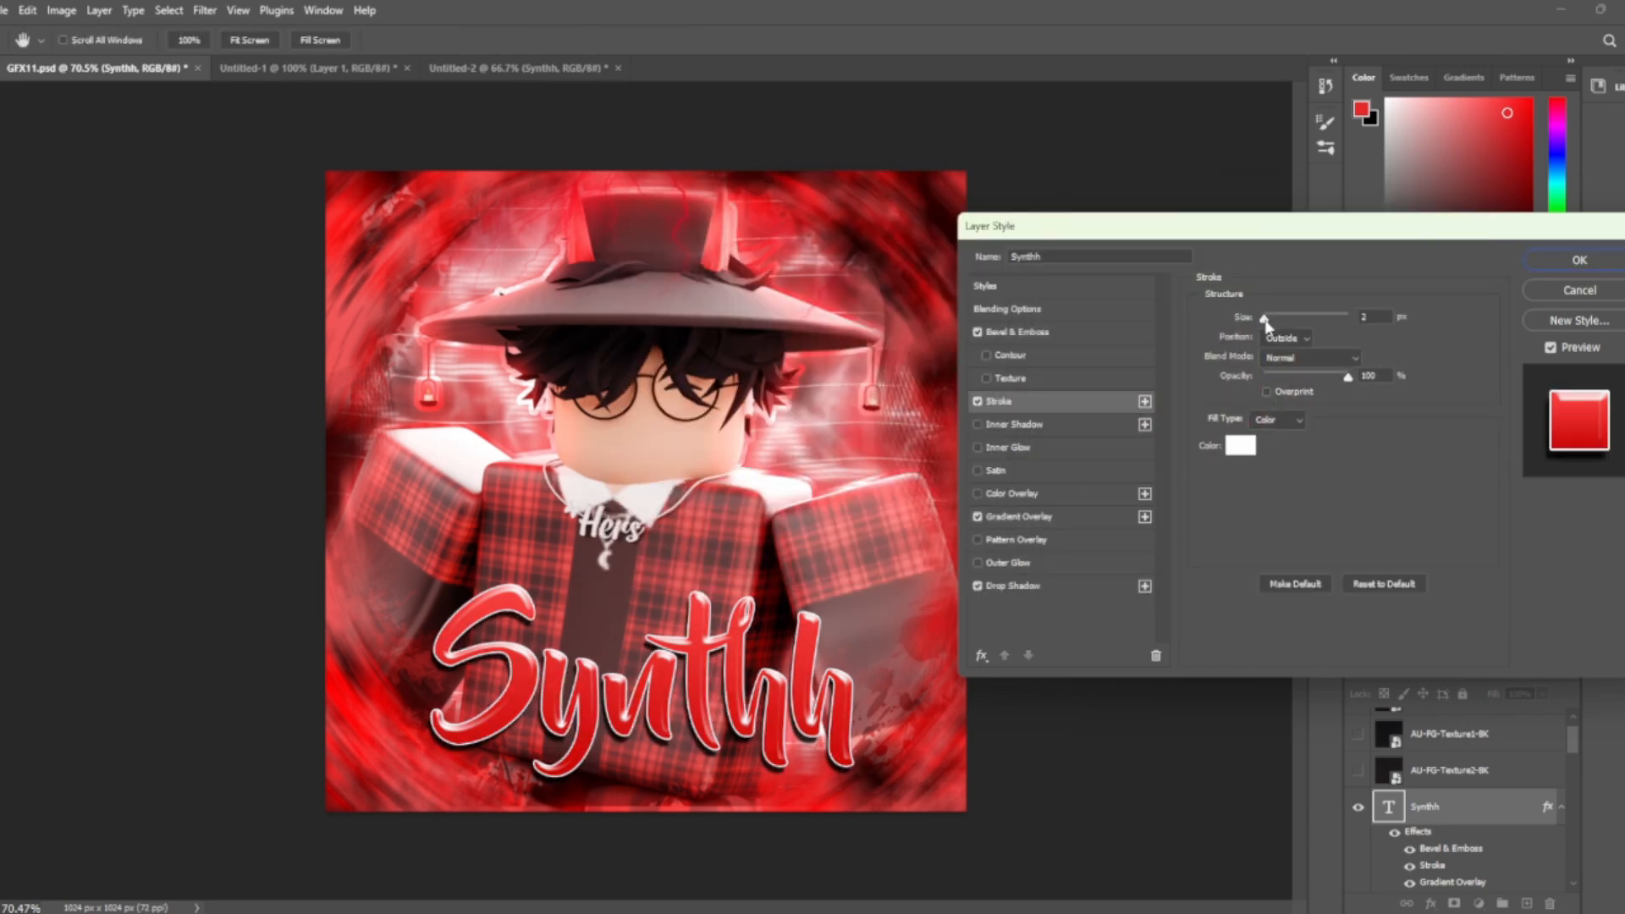
left_click(1580, 260)
key("m")
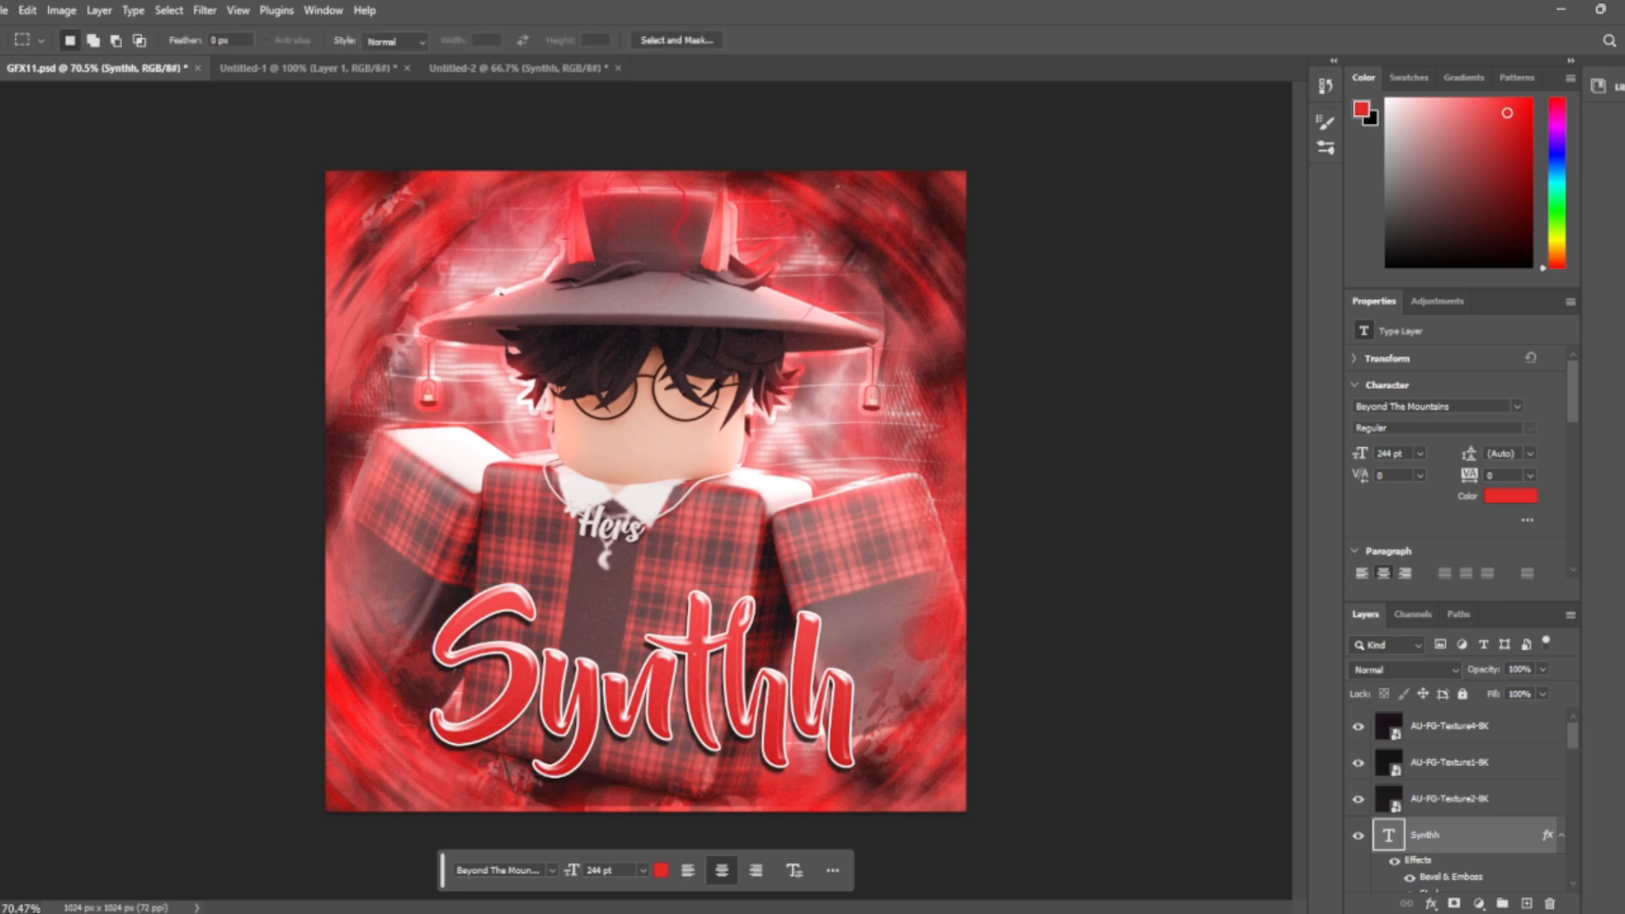
Add a new text layer above the Synthh text in white Helvetica Neue Condensed Bold at 74 pt
left_click(1528, 906)
key("t")
left_click(217, 41)
left_click(235, 113)
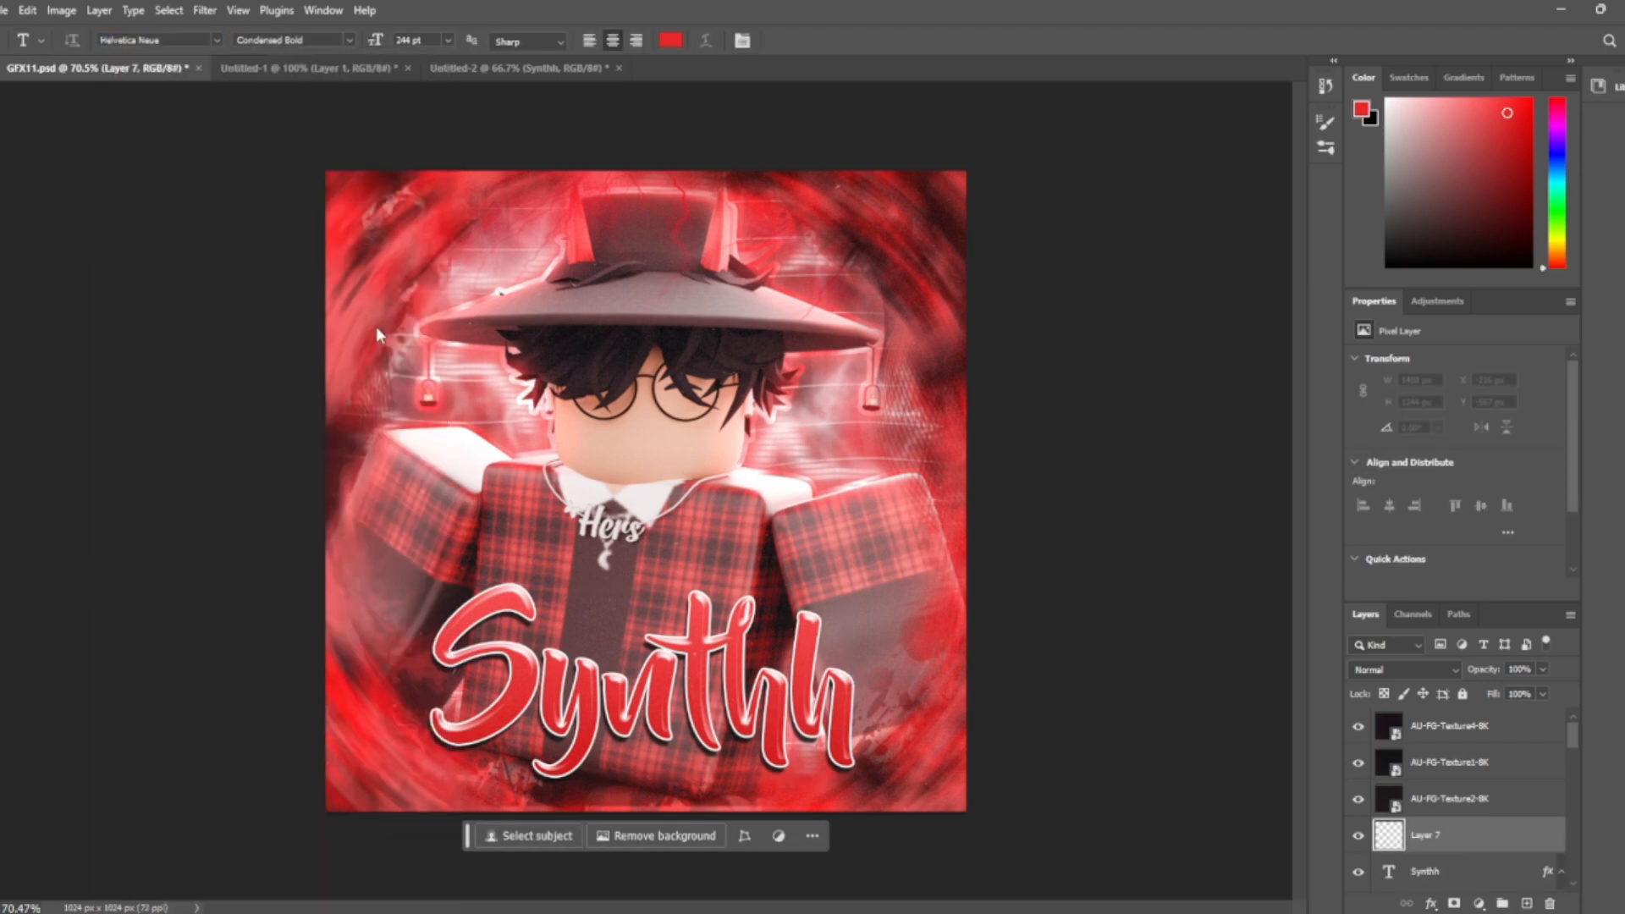
left_click(365, 238)
left_click_drag(373, 41, 229, 40)
left_click(670, 40)
left_click(1029, 228)
left_click(1462, 222)
left_click(807, 40)
key("v")
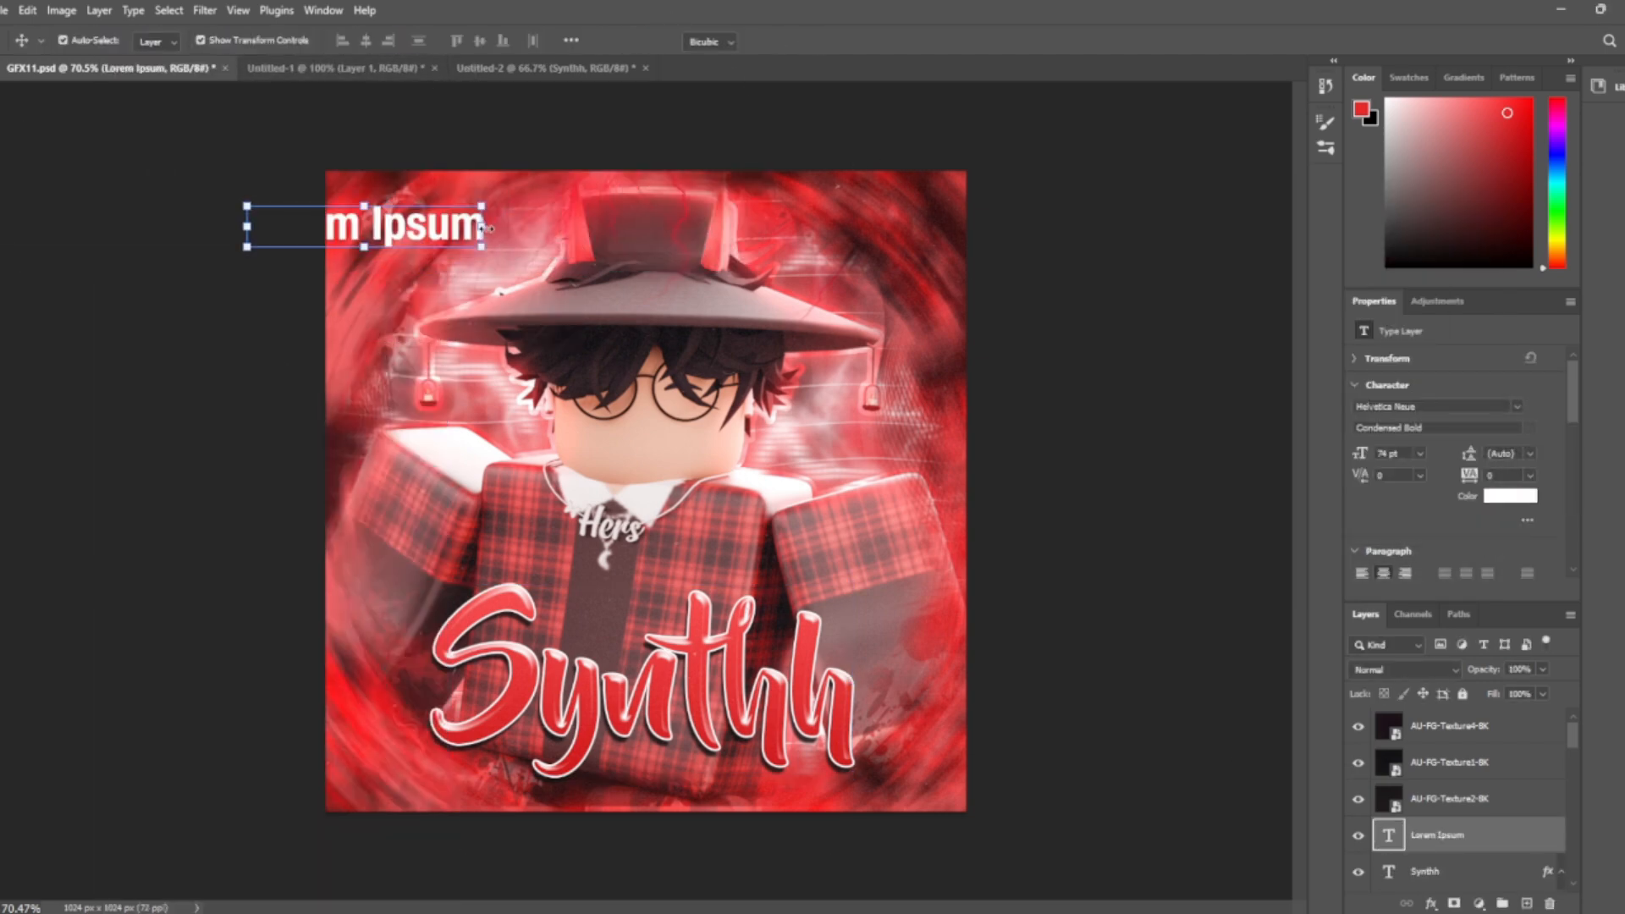
Move the placeholder text over the avatar's hat and replace it with "[synthhwavee]"
key("ctrl+t")
left_click_drag(360, 237, 631, 298)
key("Return")
key("t")
left_click_drag(765, 257, 100, 259)
type("[synthhwavee")
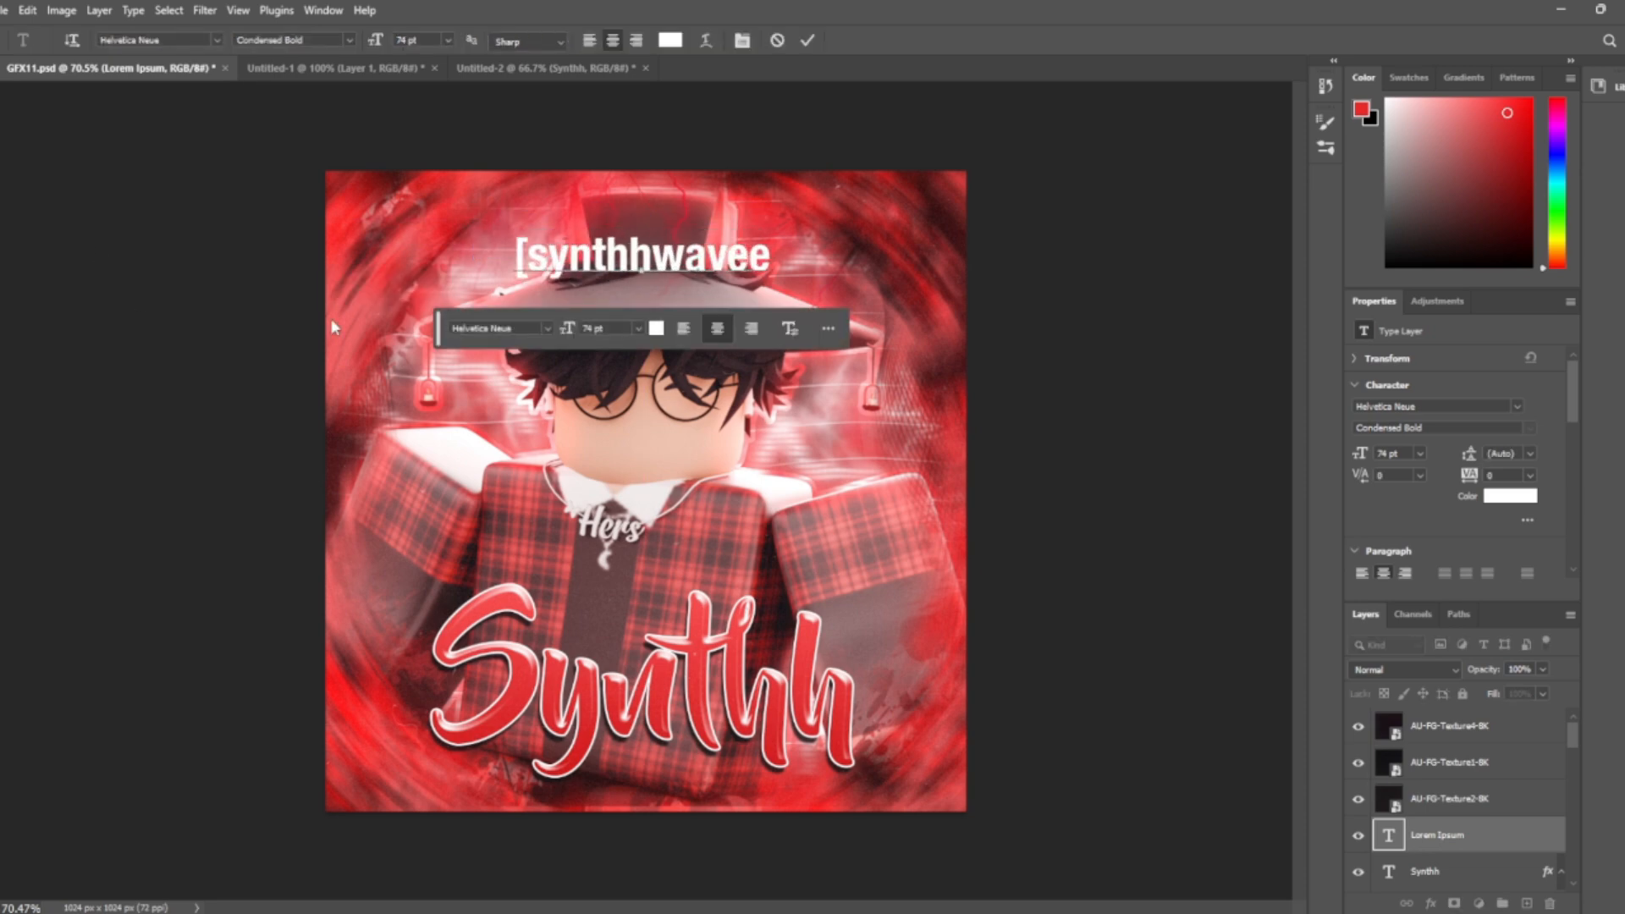
left_click_drag(439, 328, 473, 855)
type("]")
left_click(2, 95)
Add a black Drop Shadow to the [synthhwavee] text with 84% opacity, 11% spread and a short distance
double_click(1549, 838)
left_click(979, 585)
left_click(999, 585)
left_click_drag(1274, 398, 1270, 399)
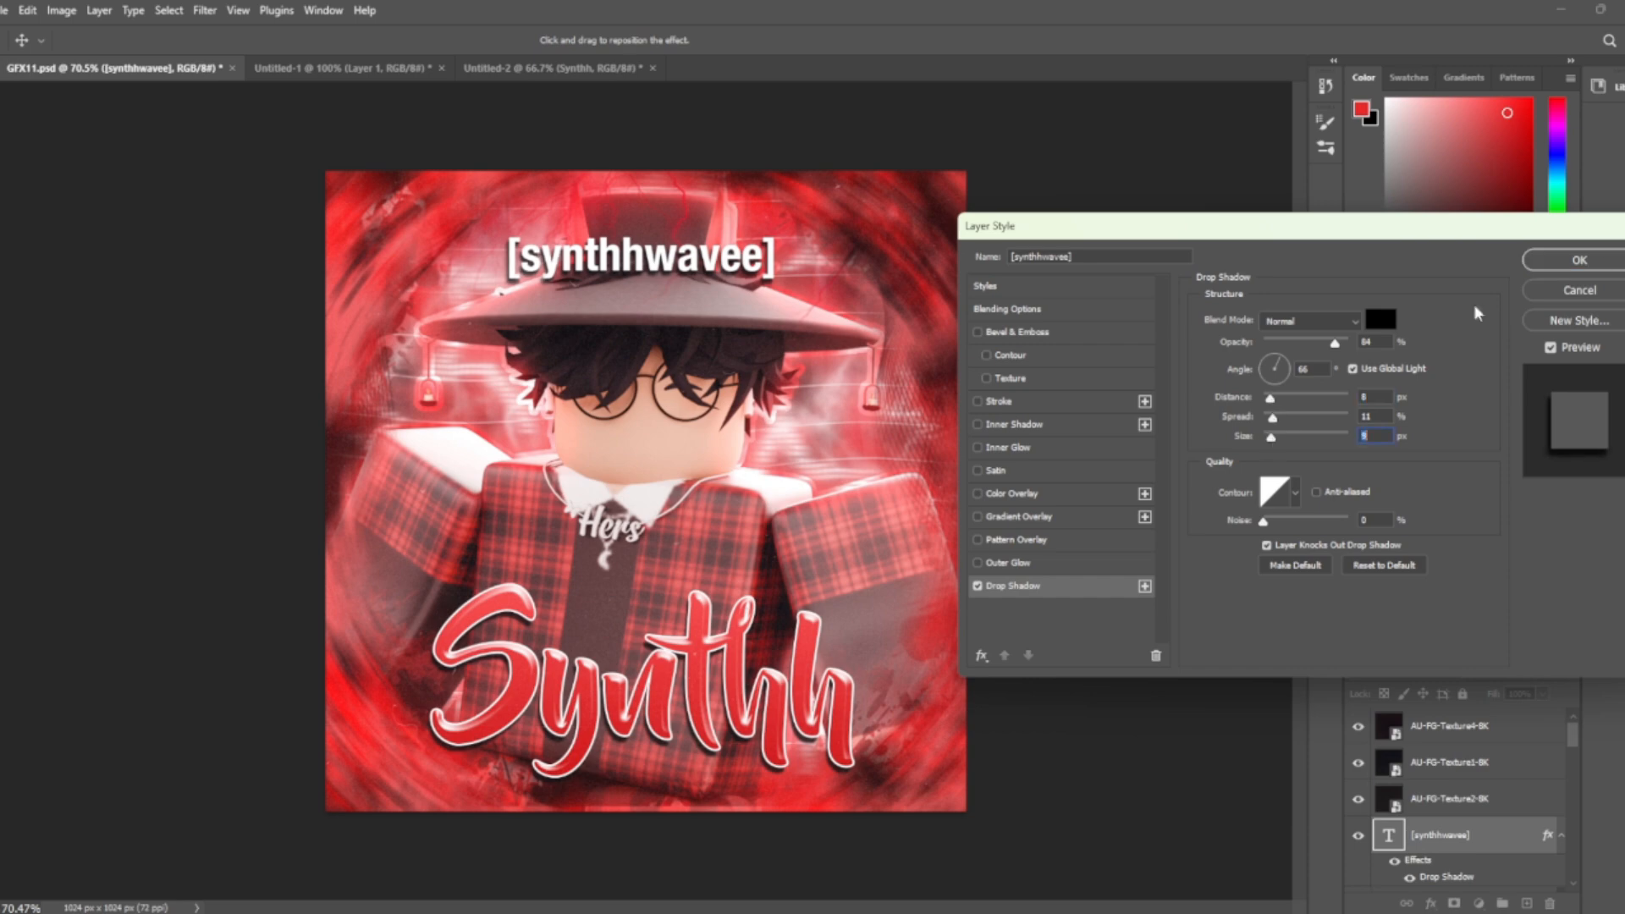
left_click(1566, 261)
Scale the [synthhwavee] text down to about 32.57 pt and place it in the artwork's upper-left corner
left_click_drag(776, 280, 452, 200)
key("Return")
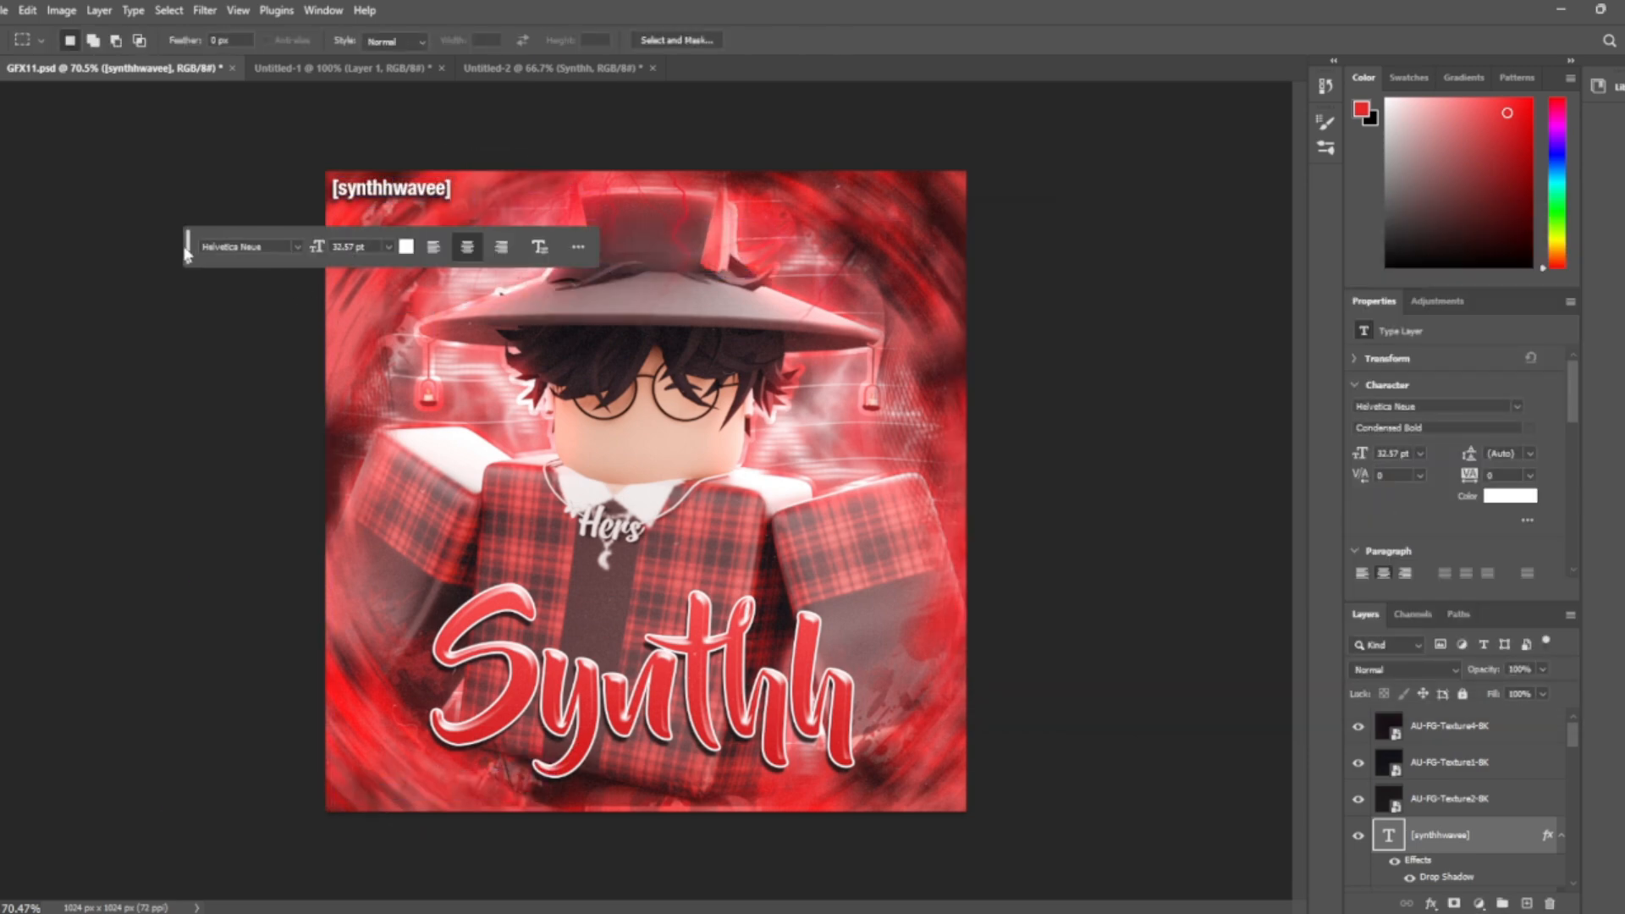
left_click_drag(189, 254, 429, 870)
Save the GFX11.psd document and quick-export the finished artwork as a PNG
key("ctrl+s")
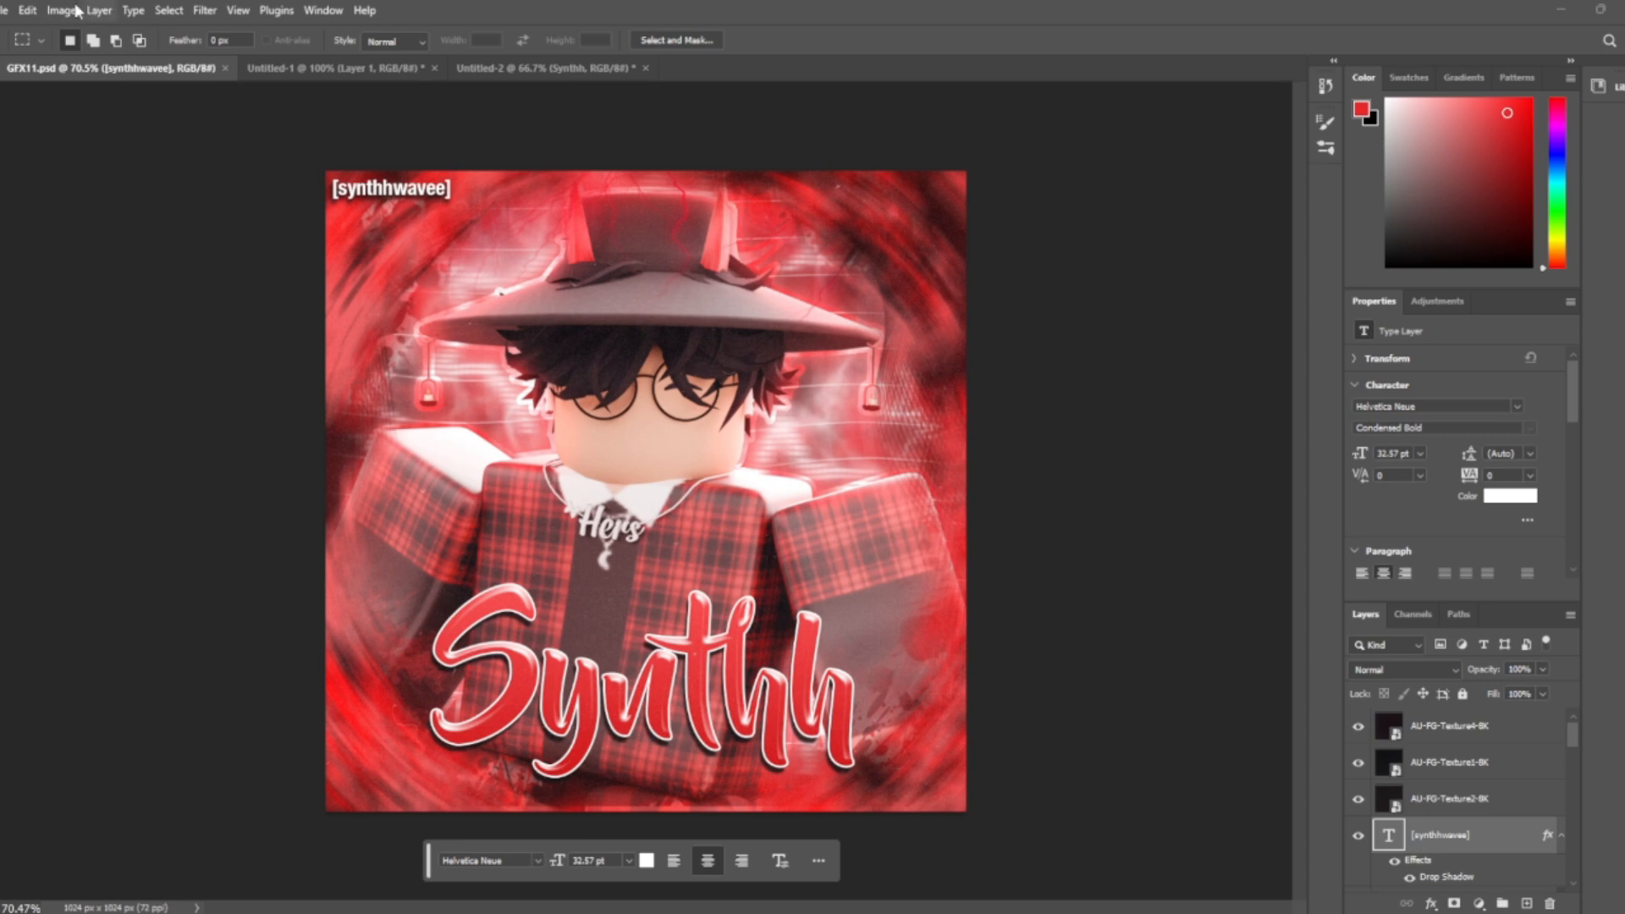
left_click(4, 10)
mouse_move(84, 298)
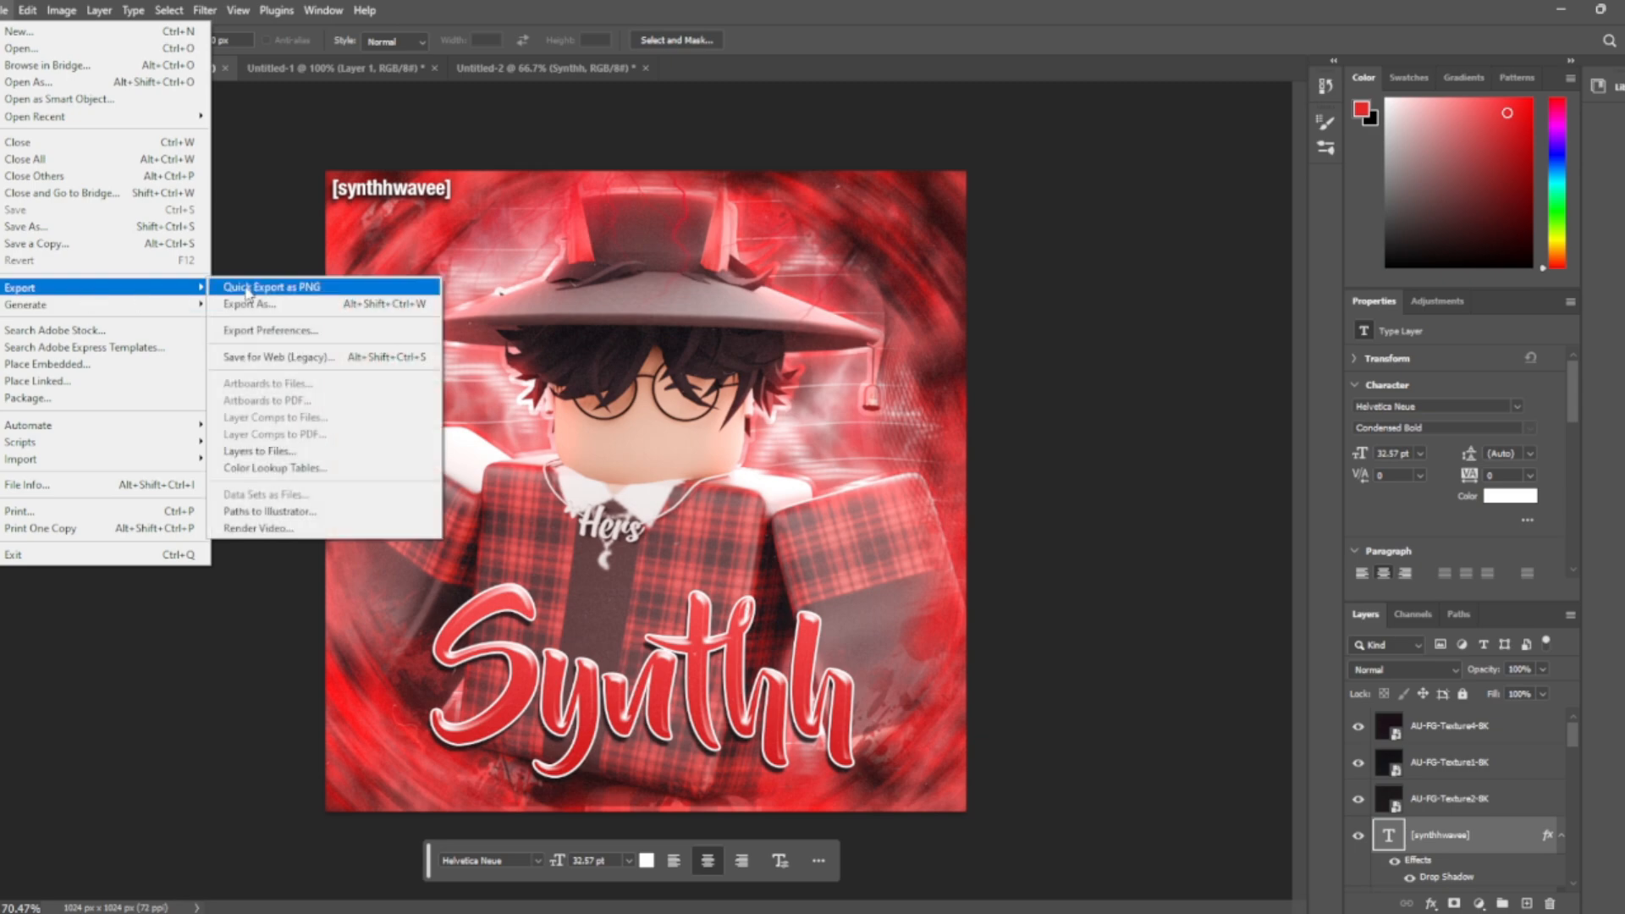
left_click(246, 287)
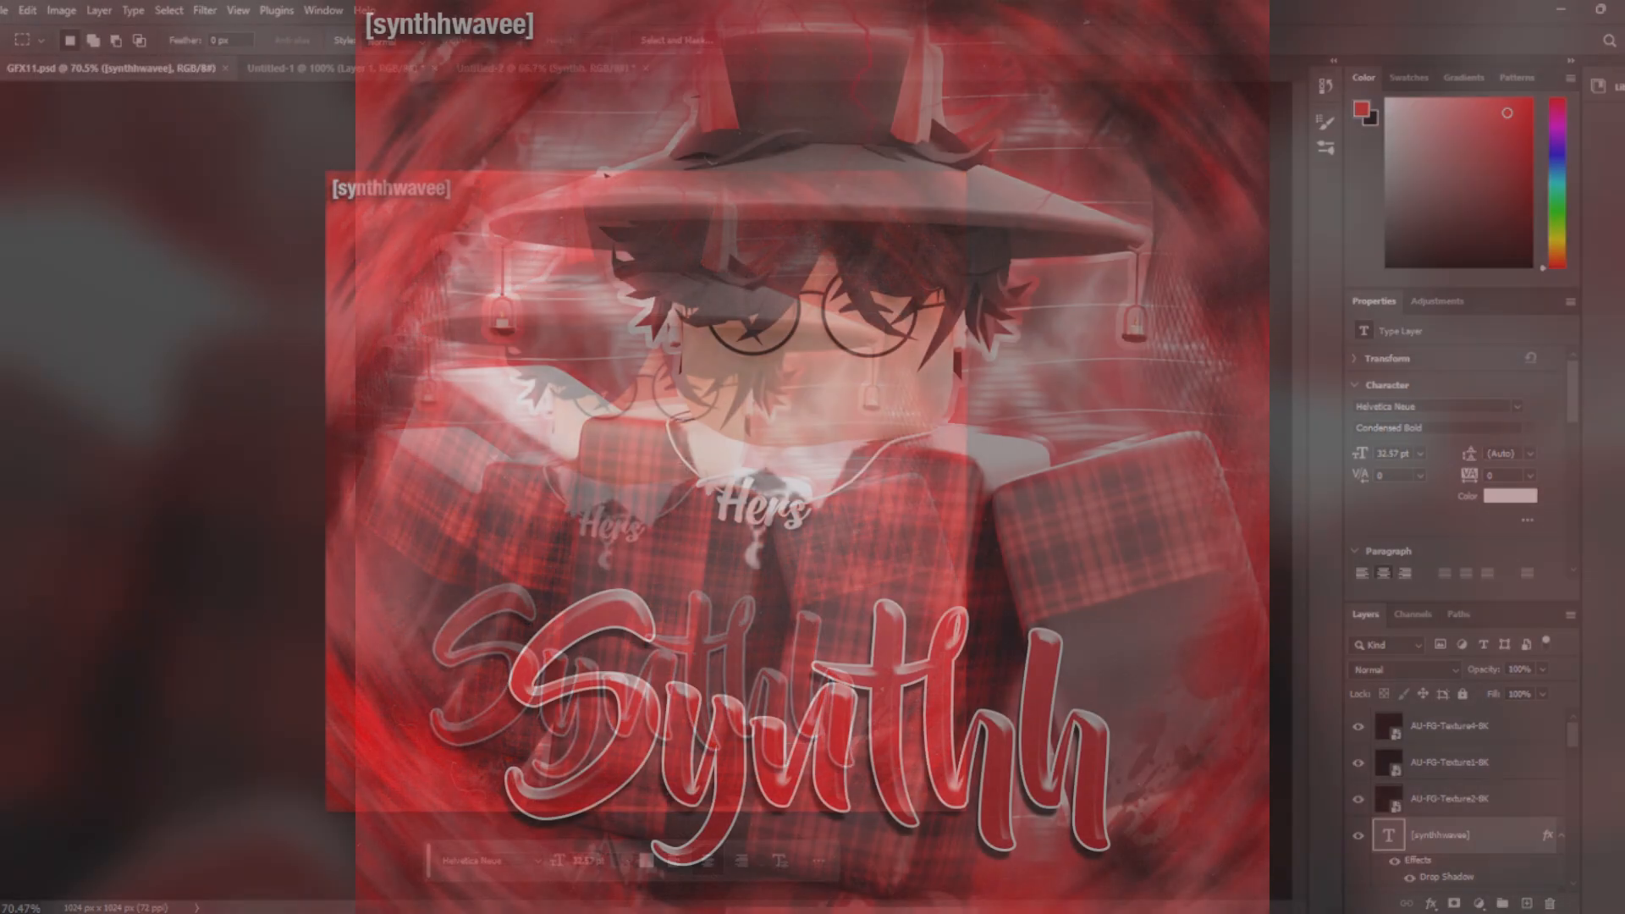